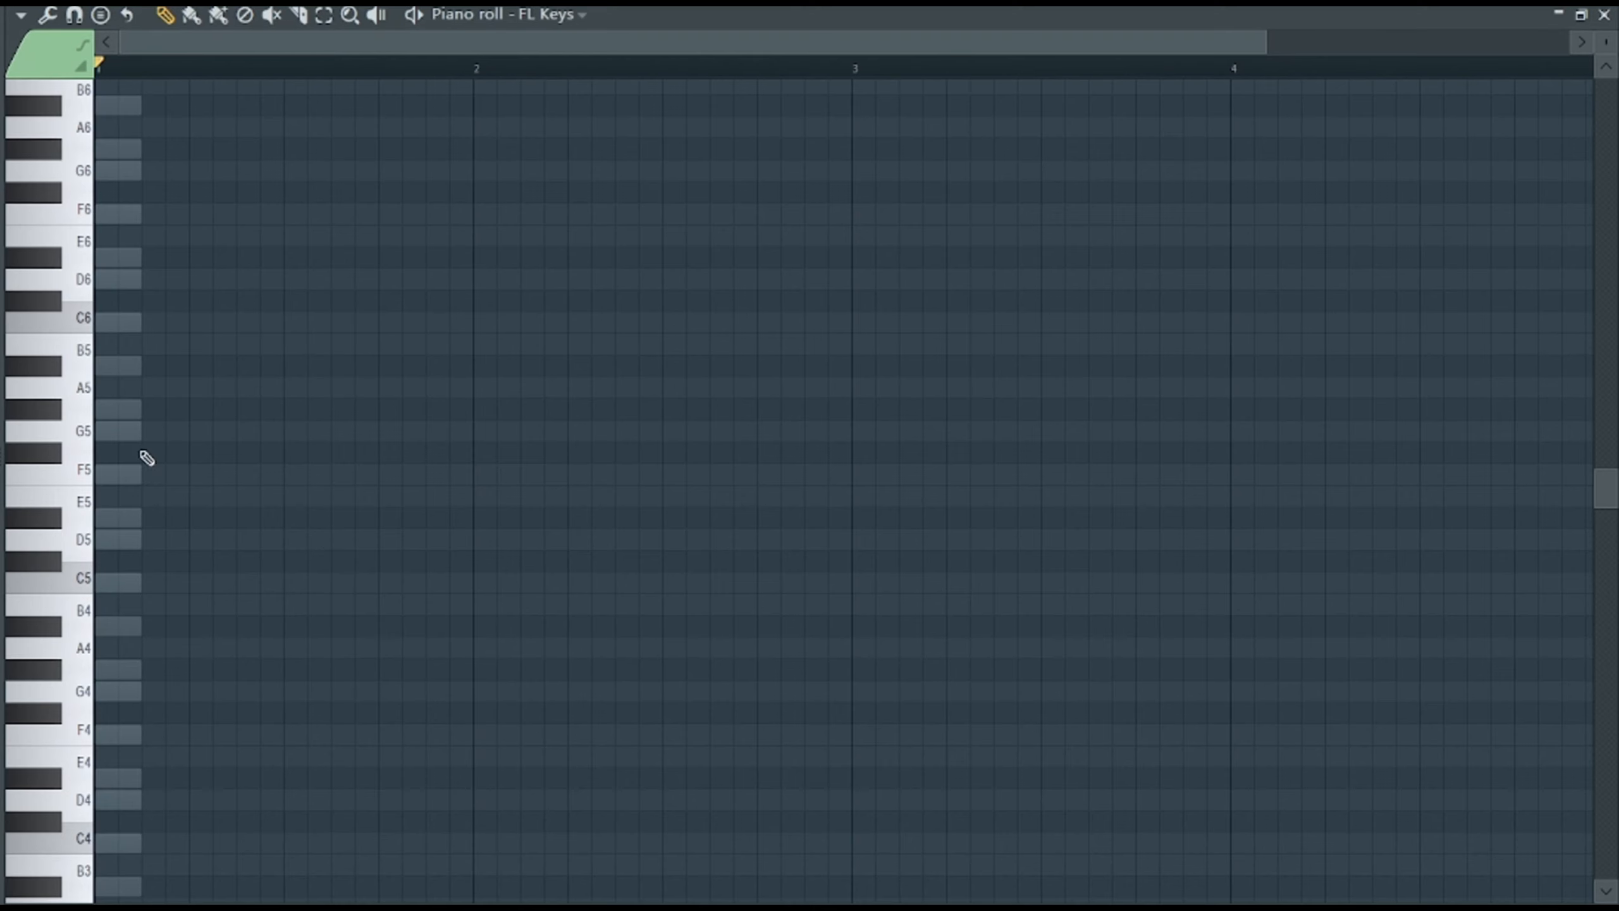
Open the FL Keys piano roll and build a one-bar chord of G4, D5, F5 and A#5 in bar 1.
left_click(61, 649)
left_click_drag(401, 642, 400, 561)
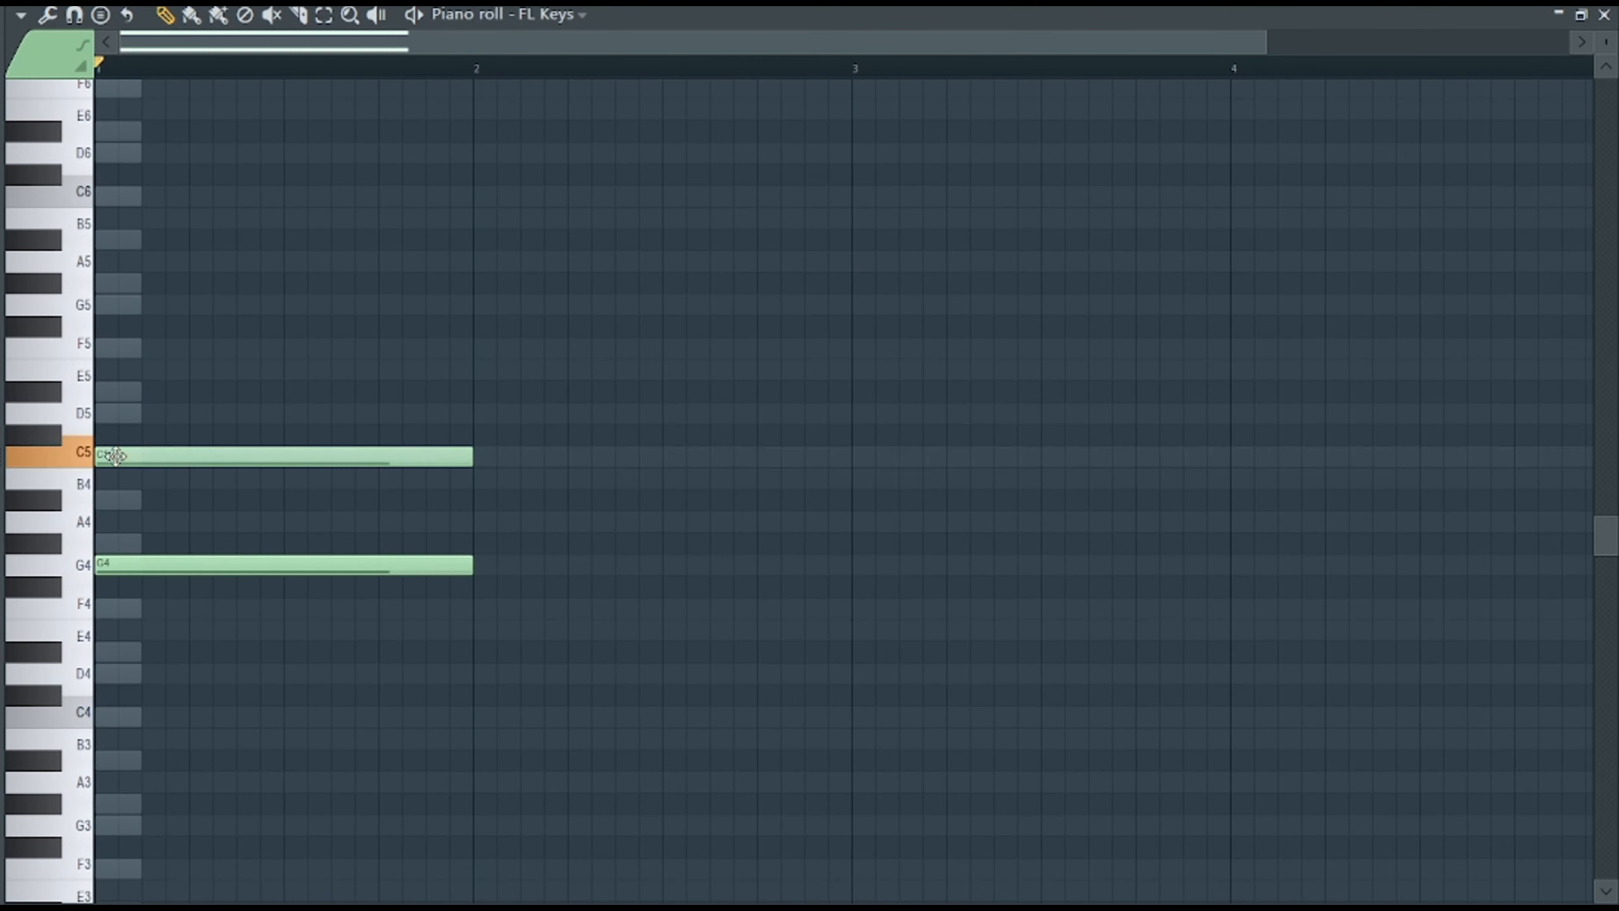
left_click_drag(101, 452, 100, 409)
left_click(99, 345)
left_click(99, 231)
Add a one-bar chord in bar 2 and shape it into G#4, D5, F5 and G#5.
left_click(464, 494)
left_click_drag(491, 370, 468, 388)
left_click(461, 300)
key("space")
left_click(491, 282)
left_click_drag(461, 301, 512, 348)
left_click_drag(515, 391, 516, 414)
left_click_drag(517, 283, 517, 304)
left_click_drag(517, 348, 517, 456)
left_click_drag(510, 501, 509, 547)
left_click_drag(513, 301, 513, 273)
left_click_drag(507, 460, 508, 348)
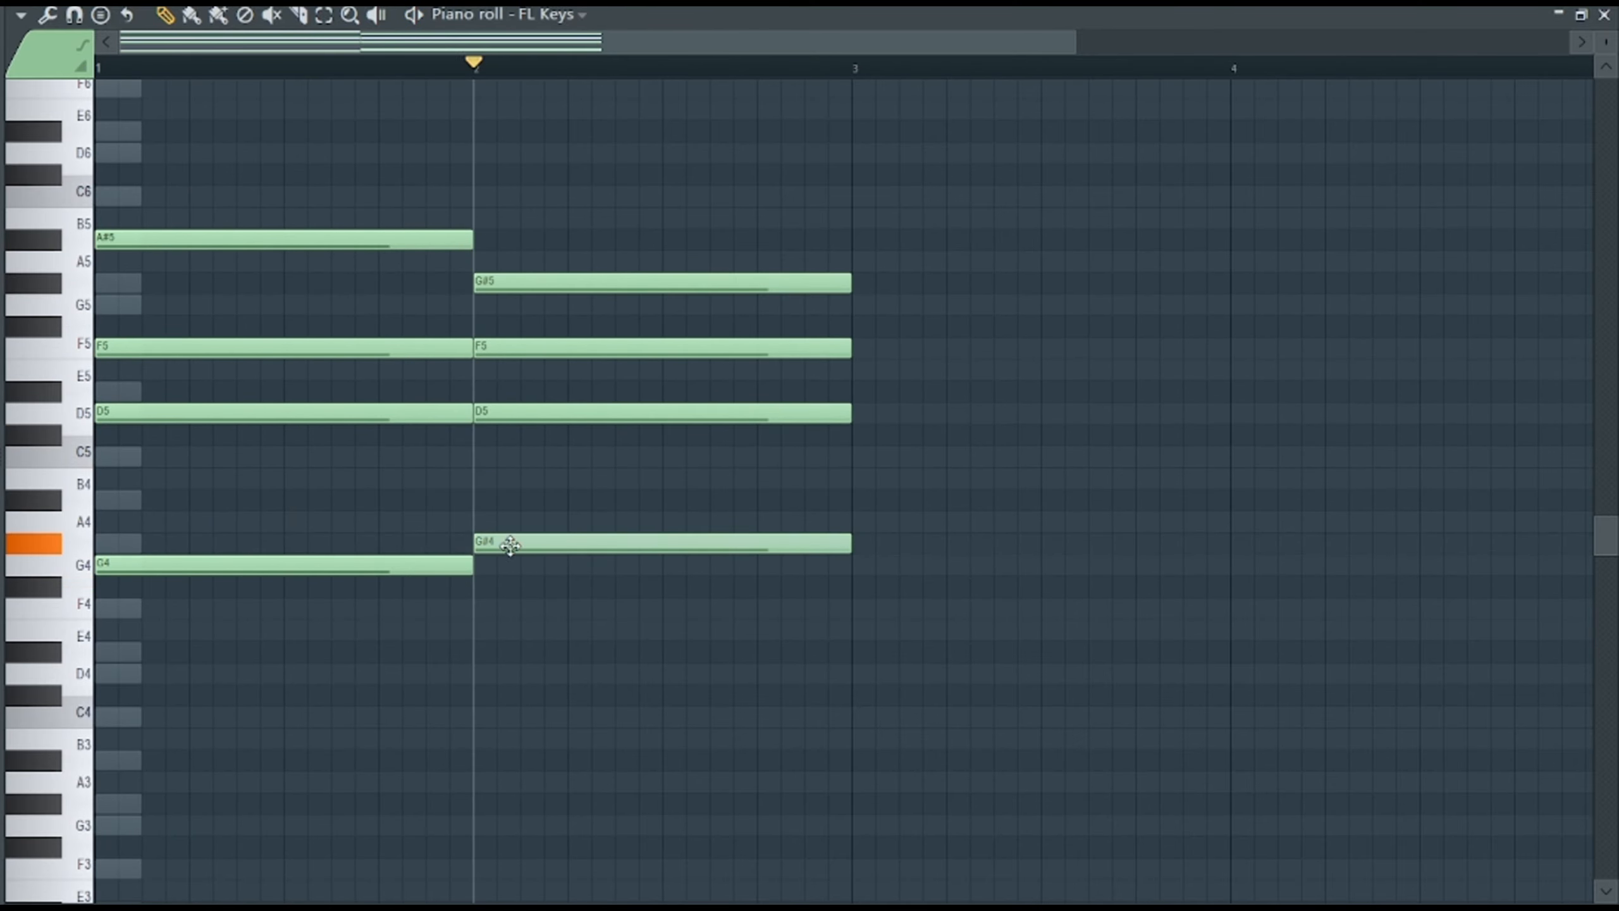
Move the bar 2 chord's notes to G4, C5, D#5 and G5 and listen to the change.
left_click_drag(506, 543, 542, 564)
key("space")
key("space")
left_click_drag(542, 282, 542, 305)
left_click_drag(503, 413, 504, 457)
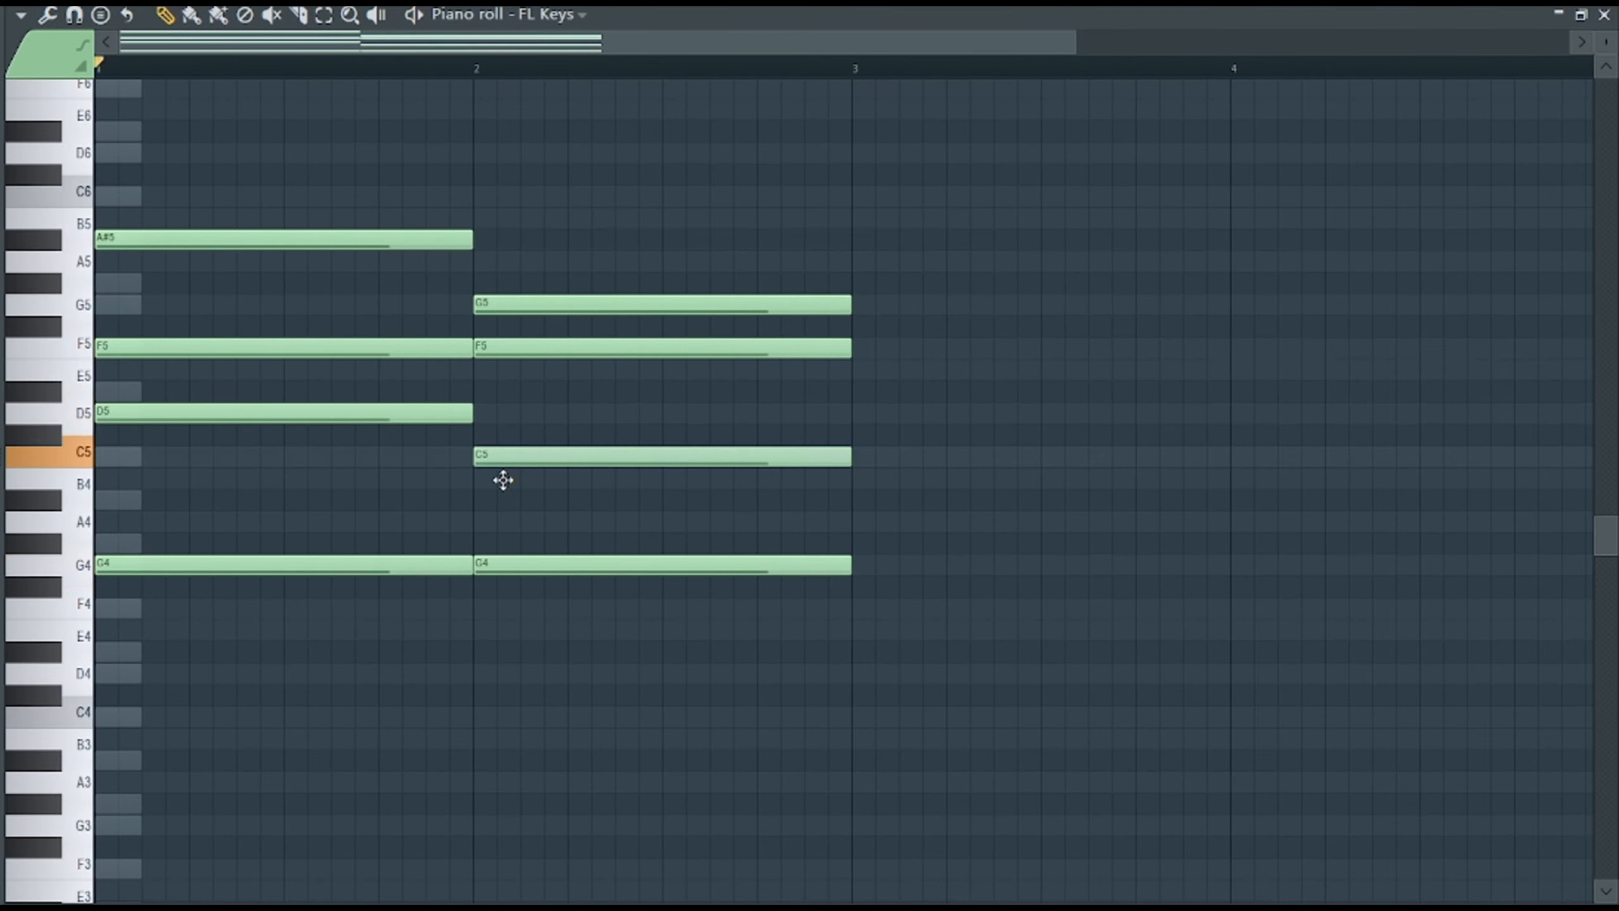
key("space")
left_click_drag(521, 348, 521, 391)
Place a one-bar chord of F4, A#4, D5 and F5 in bar 3.
left_click_drag(1075, 43, 1313, 43)
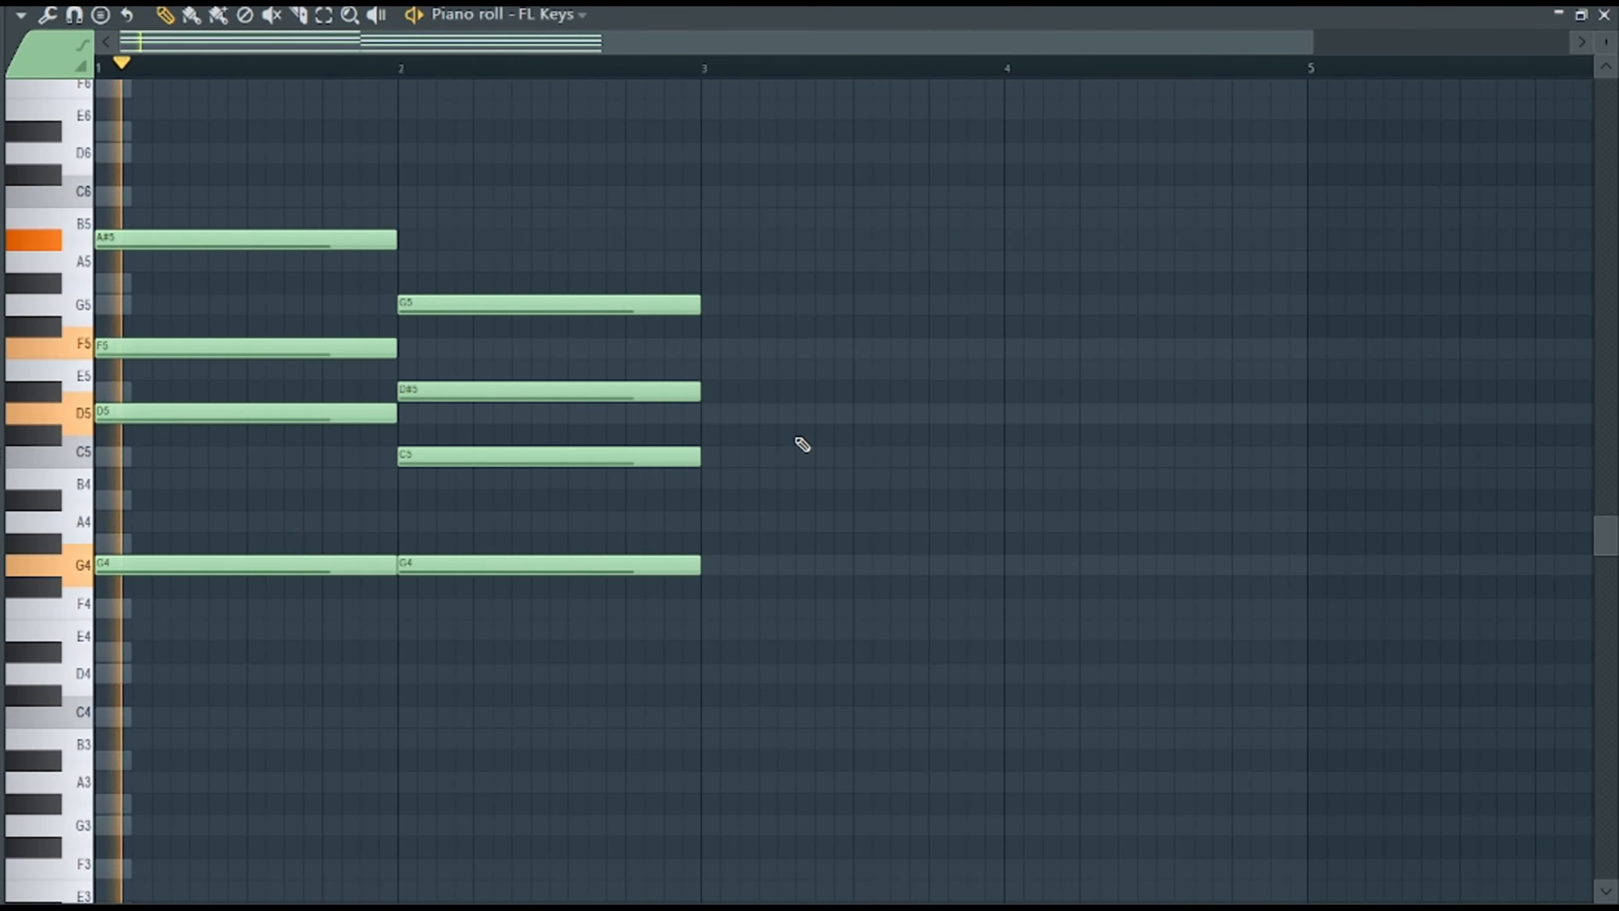
left_click(708, 608)
left_click_drag(705, 524, 697, 501)
mouse_move(691, 437)
left_mouse_down()
mouse_move(687, 416)
mouse_move(705, 414)
left_mouse_up()
left_click(733, 348)
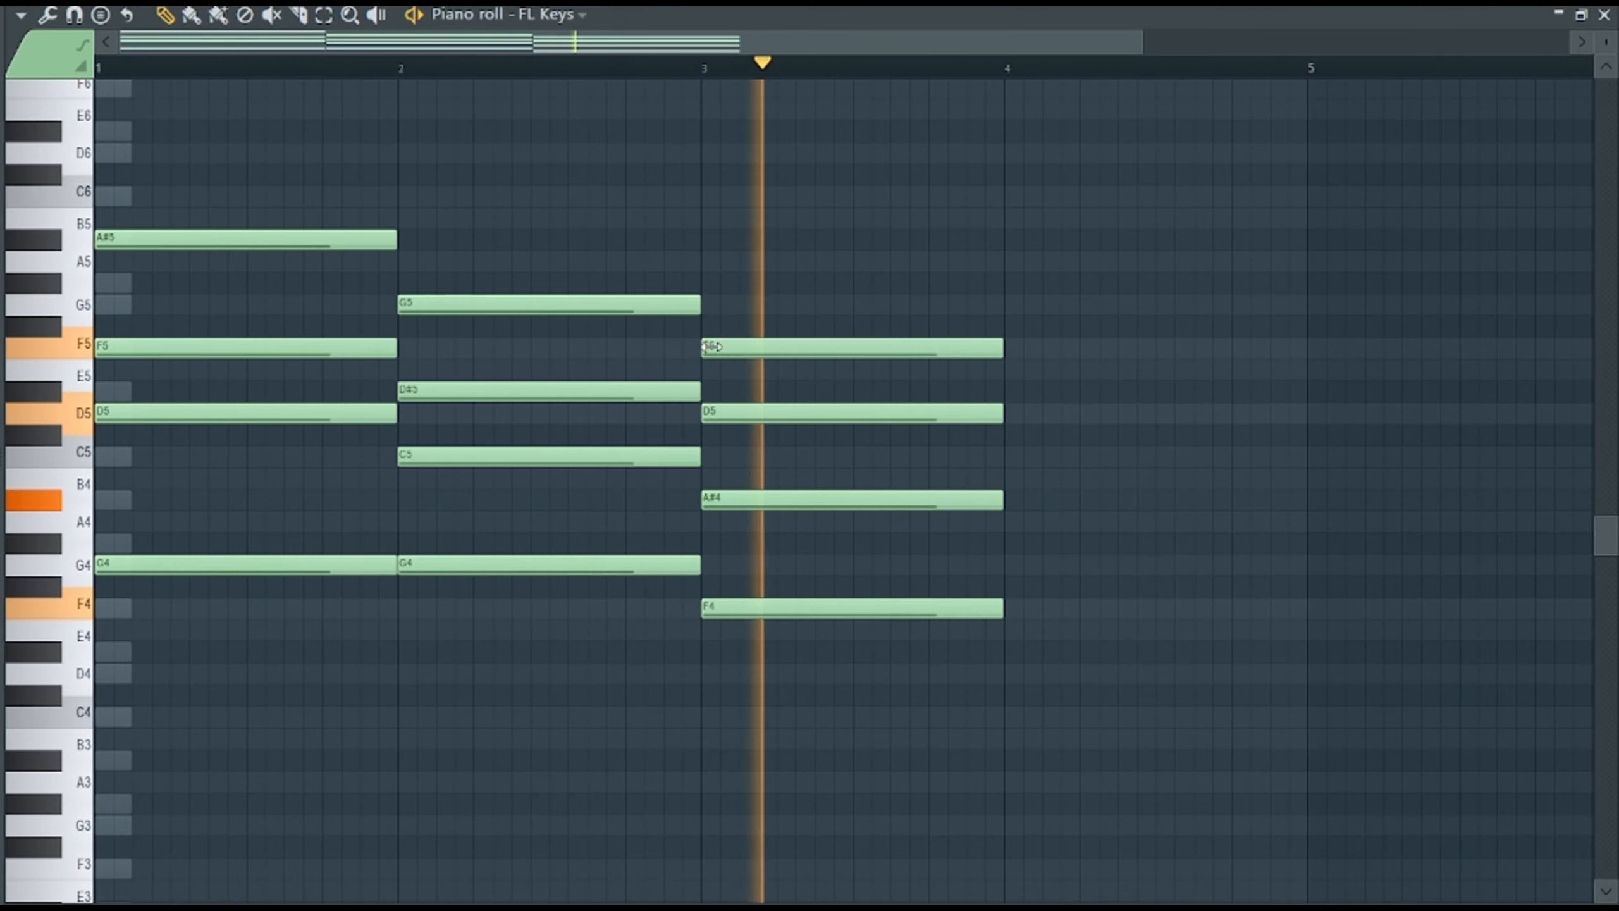
Raise the top note of the bar 3 chord to G5 and audition it from bar 3.
key("space")
left_click_drag(762, 348, 762, 304)
key("space")
left_click(707, 72)
key("space")
left_click(515, 220)
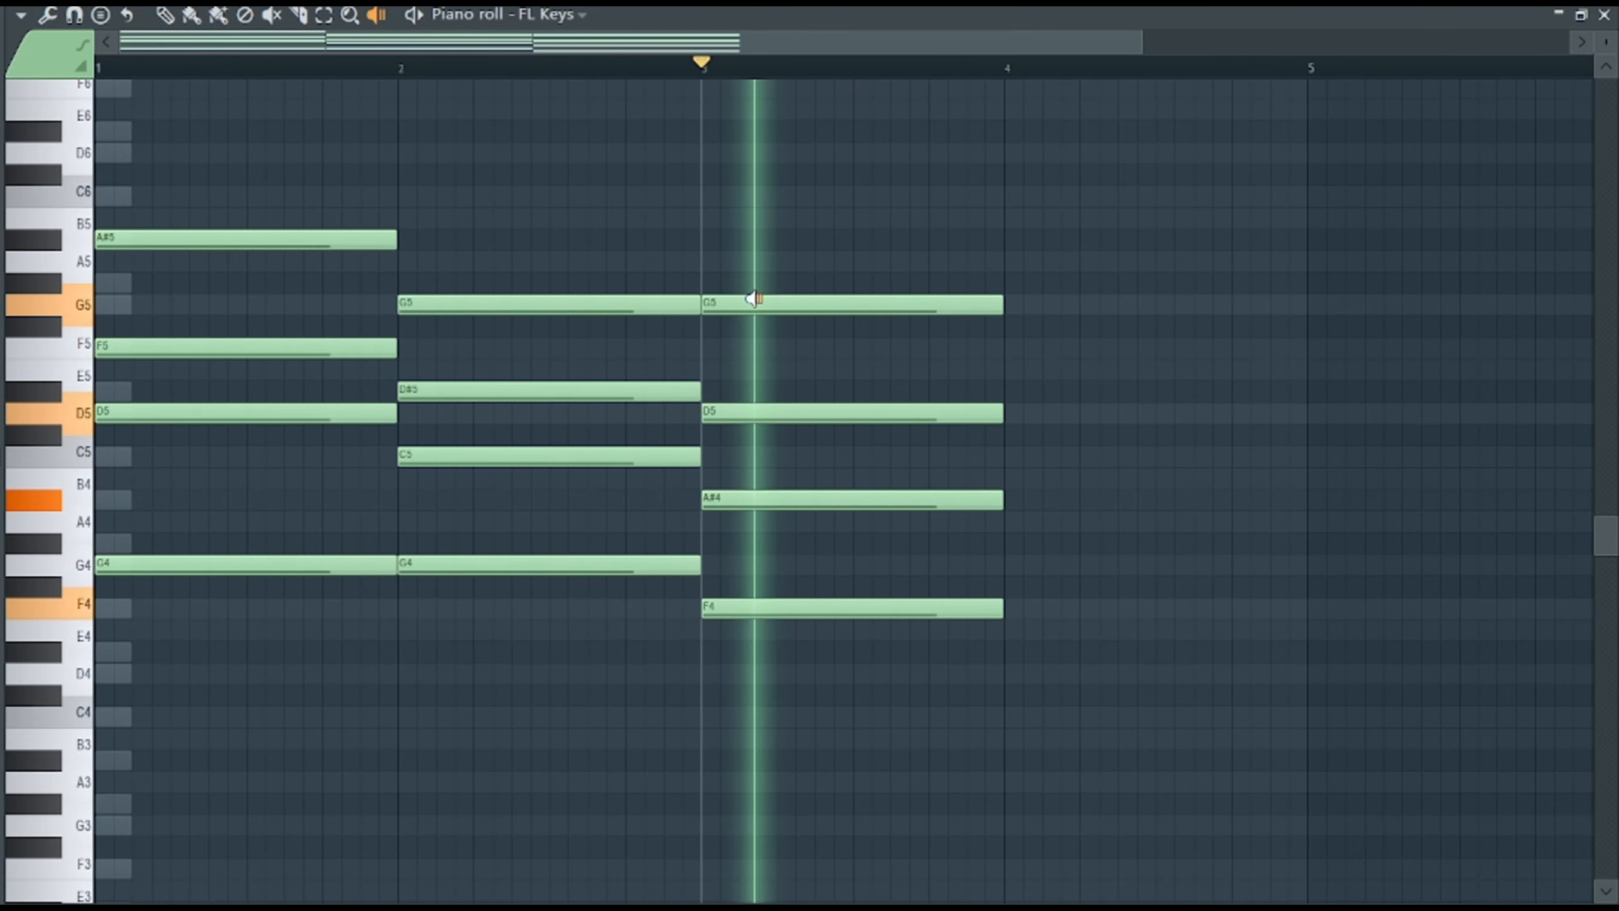
key("p")
Place a one-bar chord of D#4, G4, C5 and D#5 in bar 4.
left_click(1014, 651)
left_click(1014, 564)
left_click(1014, 456)
left_click(1030, 370)
left_click_drag(1032, 377, 1029, 398)
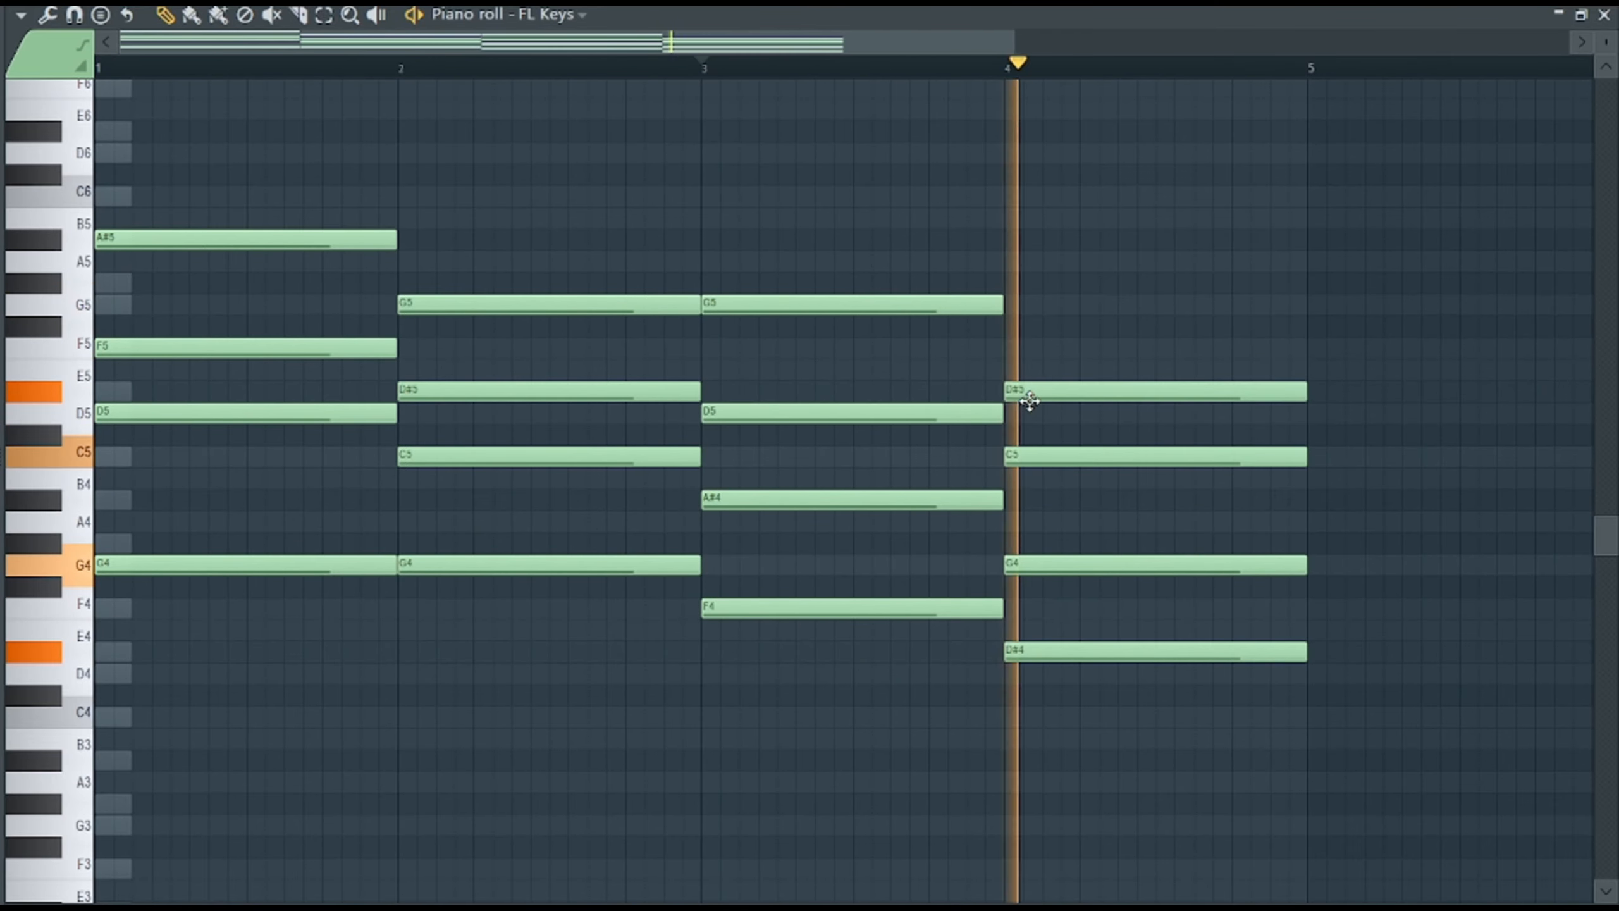
Lower the C5 in the bar 4 chord to A#4 and scrub through the progression to hear it.
left_click_drag(1052, 455, 1052, 499)
key("space")
left_click(1003, 63)
left_click(378, 15)
left_click_drag(191, 300, 846, 311)
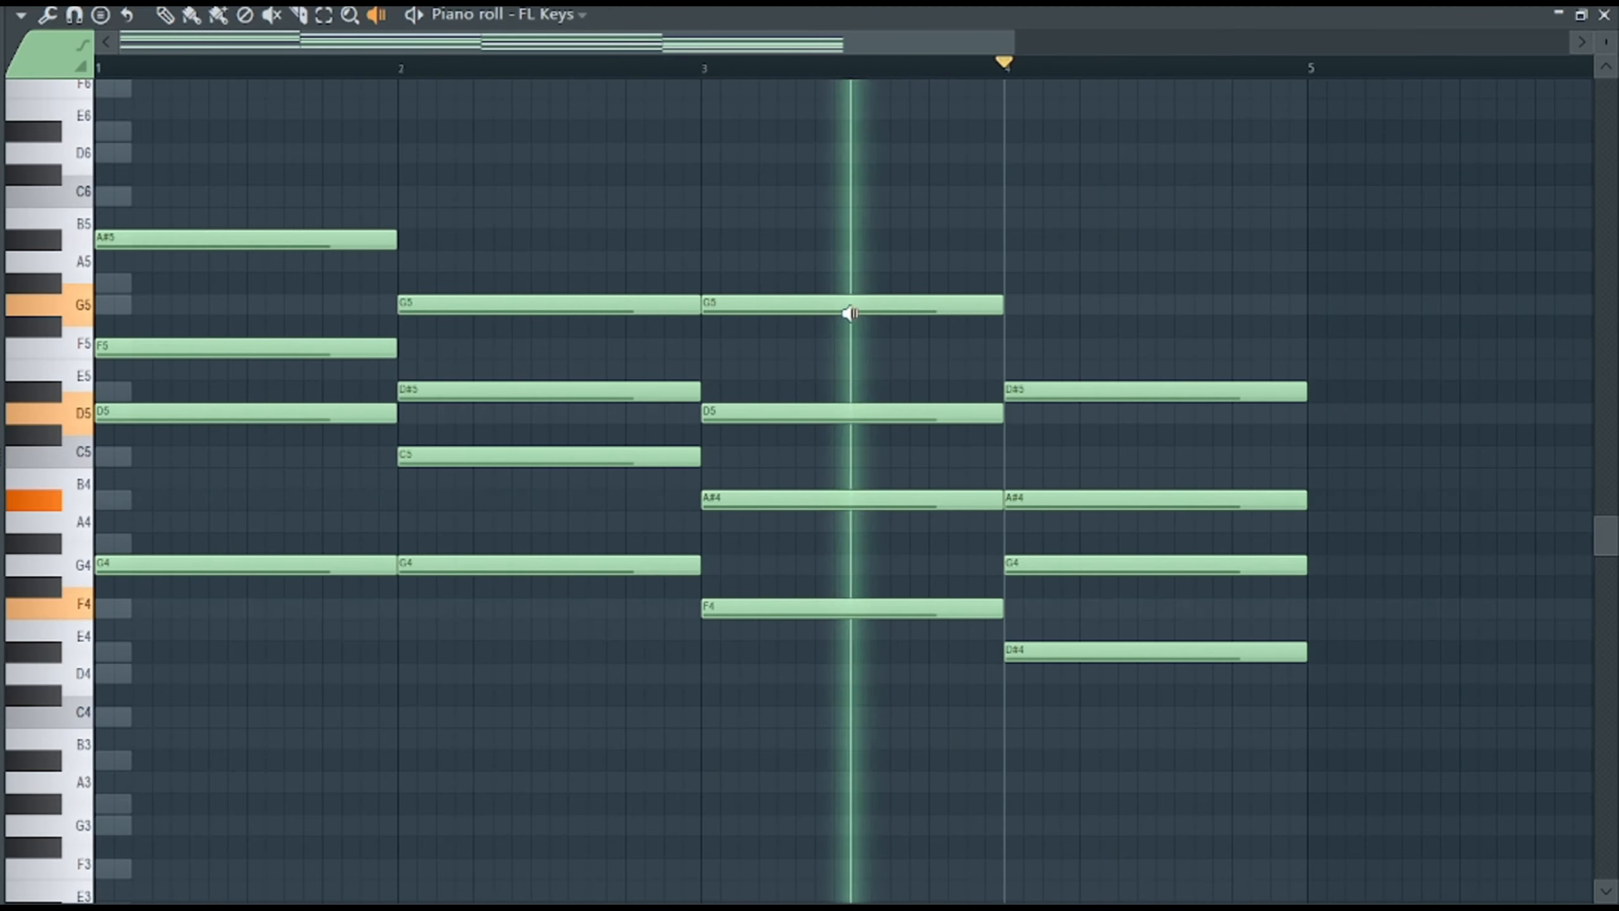
Duplicate the lowest note of all four chords one octave down as a bass line and play it.
left_click(288, 565, "ctrl+shift")
left_click(549, 565, "ctrl+shift")
left_click(829, 609, "ctrl+shift")
left_click(1071, 653, "ctrl+shift")
key("ctrl+c")
key("ctrl+v")
key("ctrl+Down")
key("space")
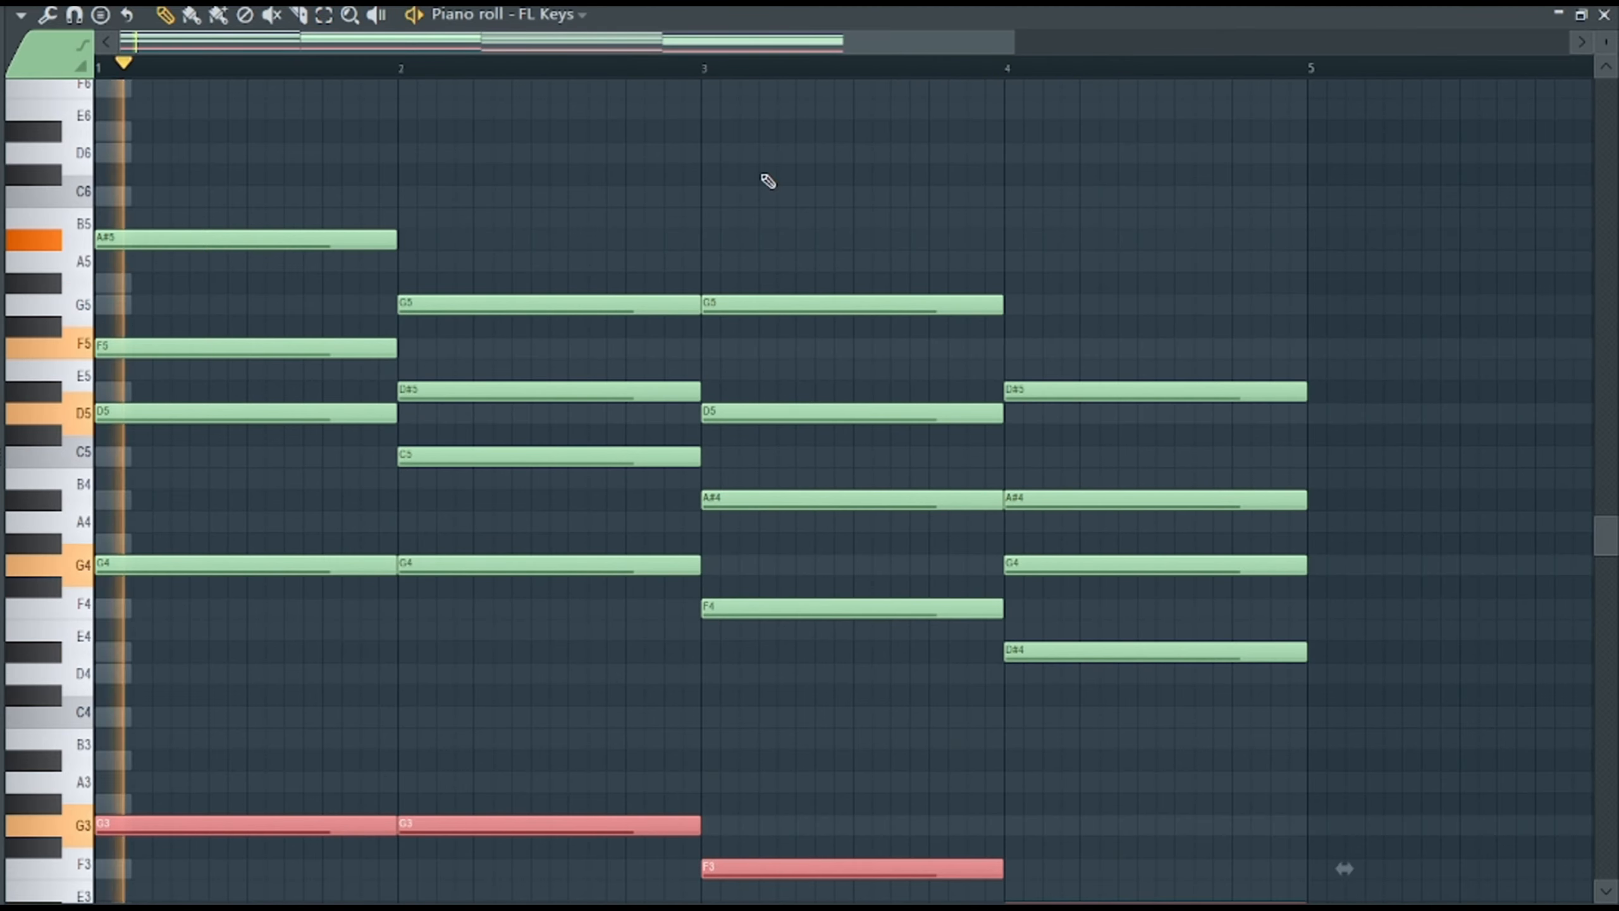
key("space")
Try raising the bar 1 root notes to A#4 and A#3.
left_click_drag(176, 559, 169, 498)
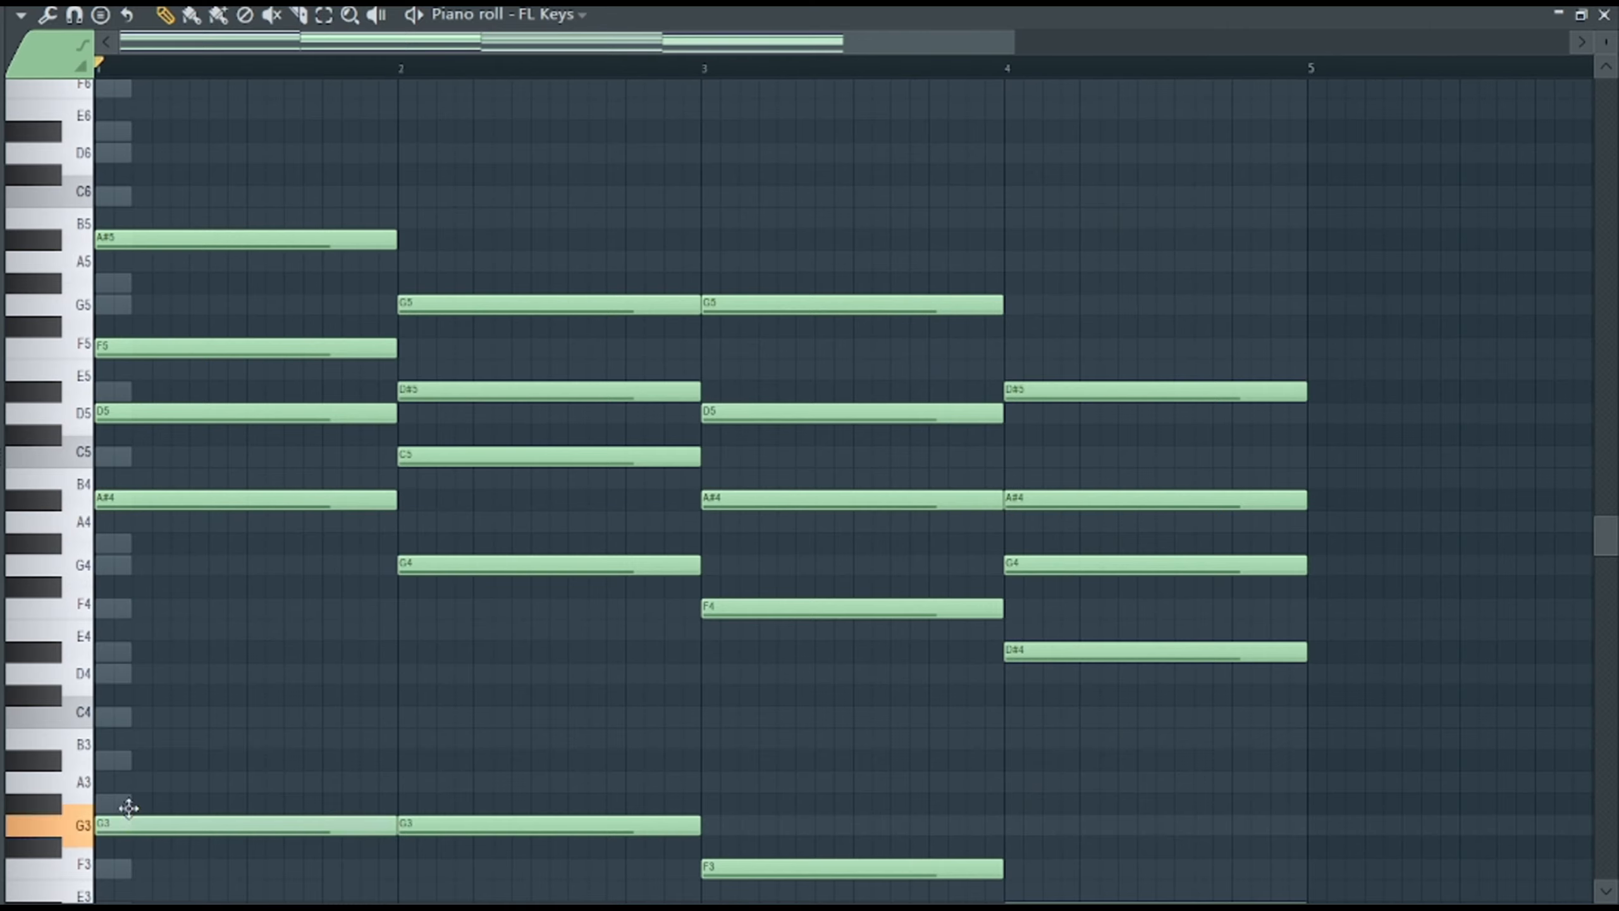
left_click_drag(127, 816, 131, 759)
key("space")
Rework the bar 1 chord into G#3, G#4, C5, D#5 and G5 and play the progression.
key("space")
left_click_drag(201, 240, 201, 282)
left_click_drag(144, 500, 139, 548)
left_click_drag(167, 409, 162, 445)
left_click_drag(172, 332, 95, 415)
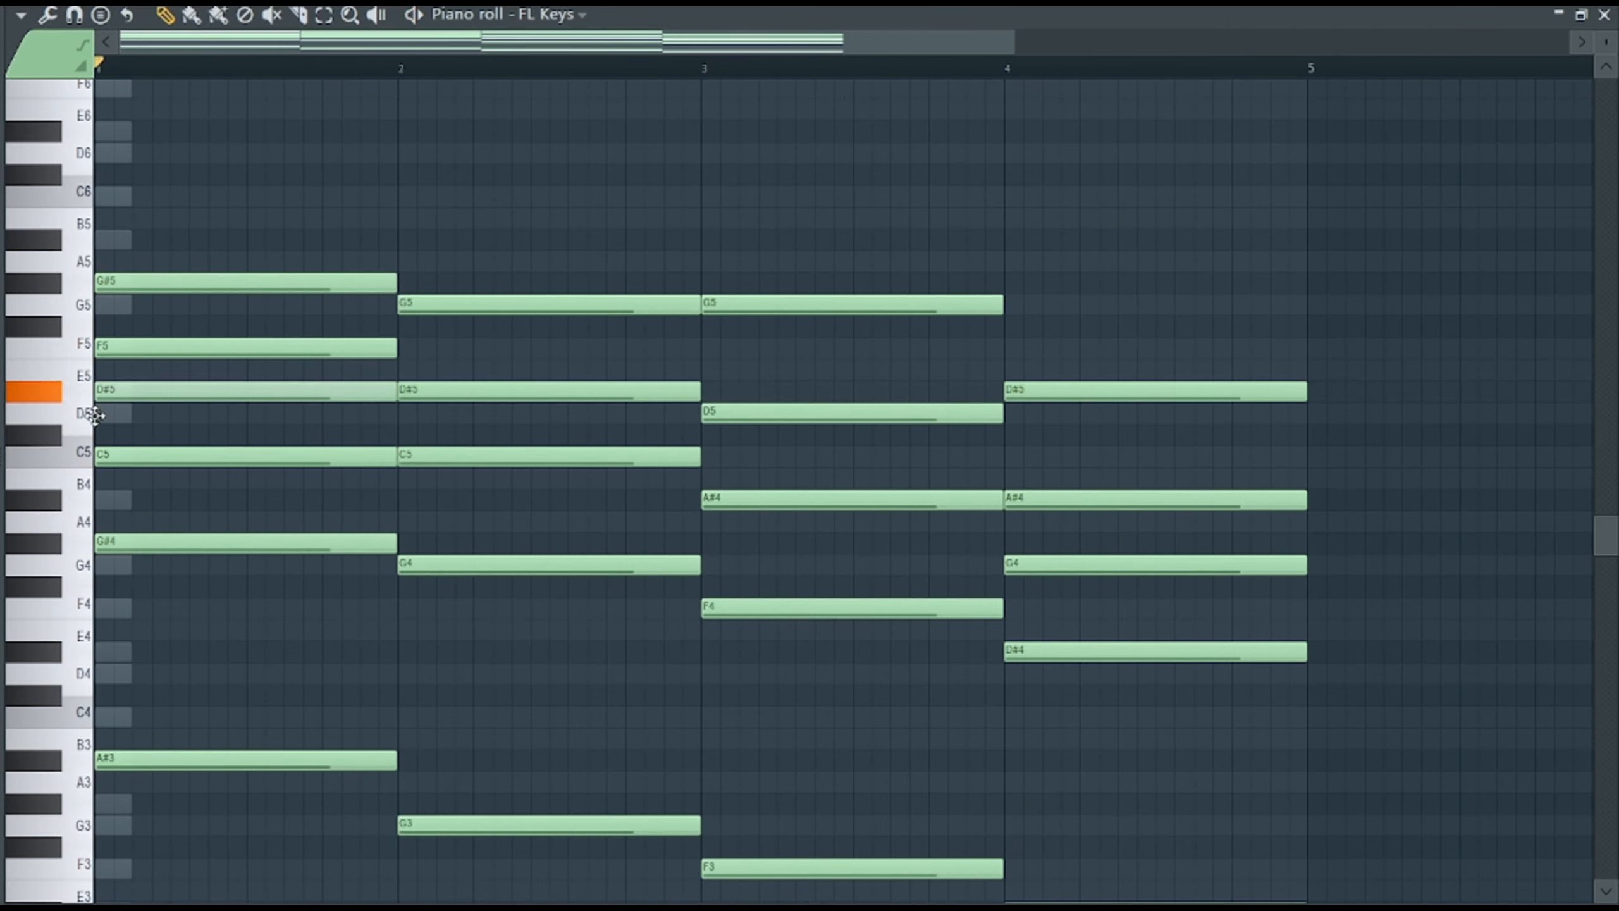
left_click_drag(158, 274, 158, 304)
left_click_drag(270, 761, 264, 803)
key("space")
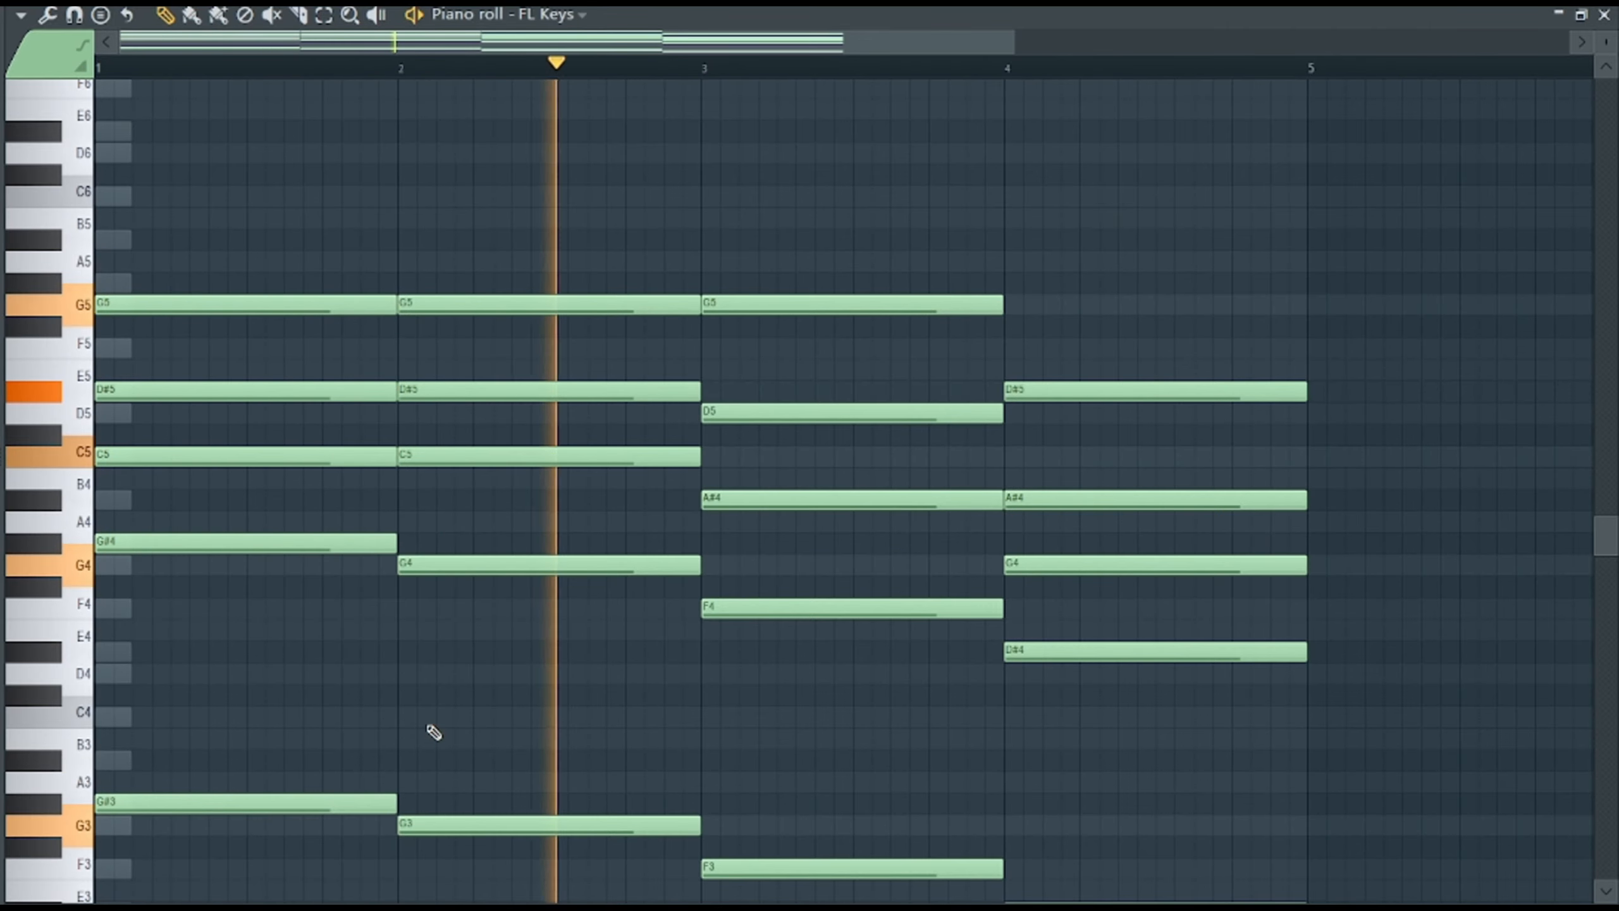
Change the upper notes of the bar 2 chord to A#4, D5 and F5, and those of bar 3 to G#4, C5 and F5.
scroll(433, 734, "up", 1)
left_click_drag(446, 520, 447, 563)
left_click_drag(441, 369, 435, 478)
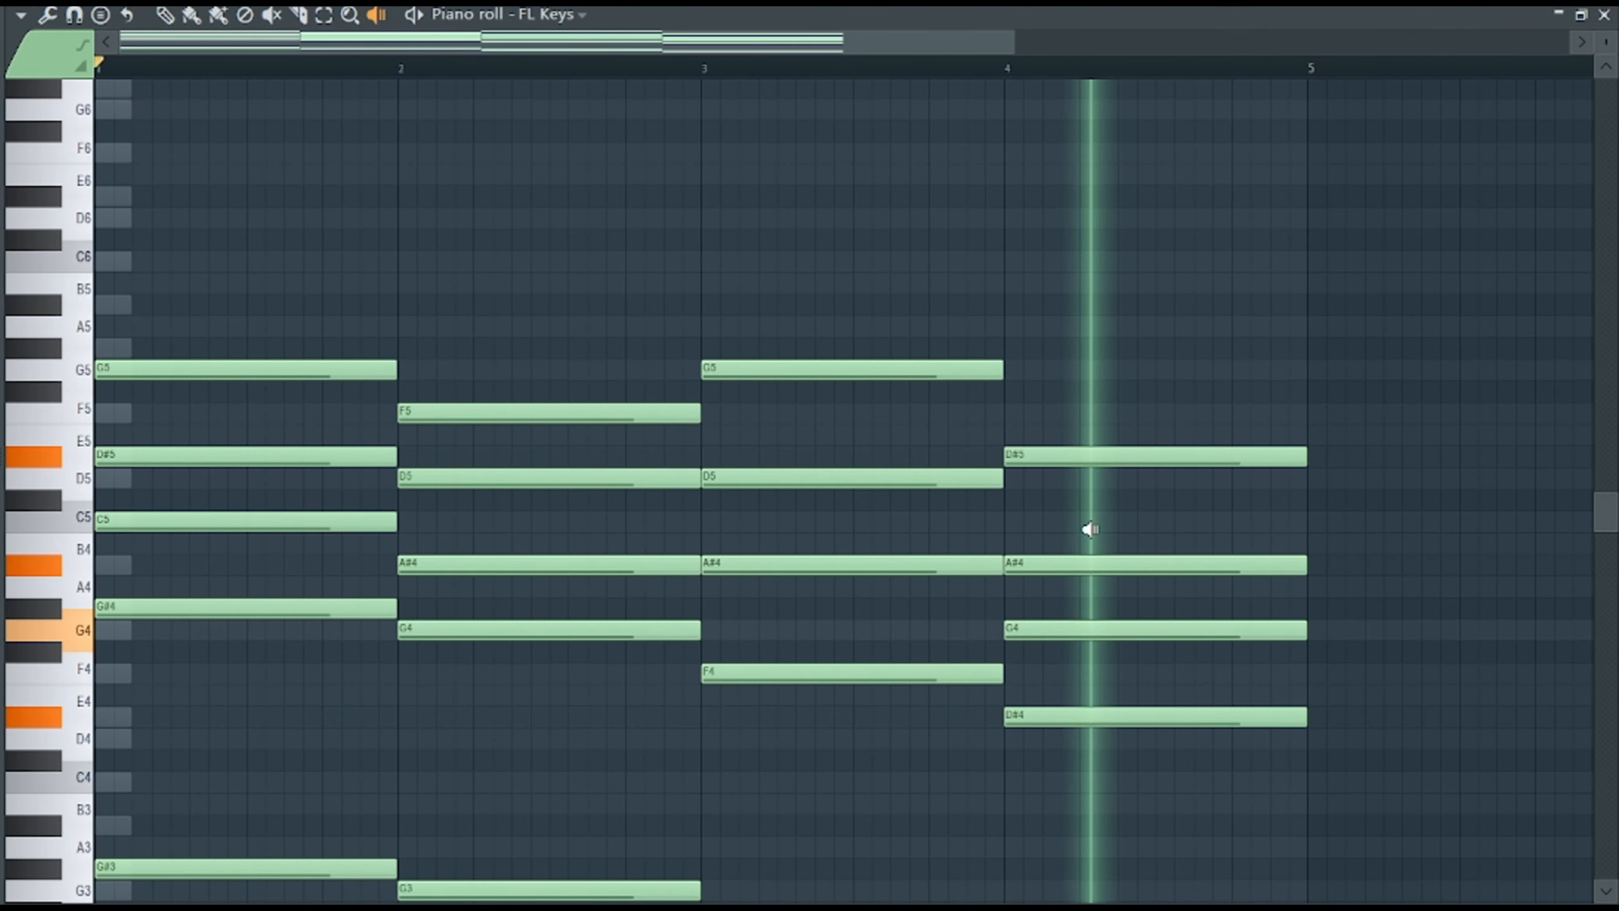
left_click_drag(807, 369, 807, 411)
left_click_drag(752, 477, 751, 520)
left_click_drag(752, 563, 751, 607)
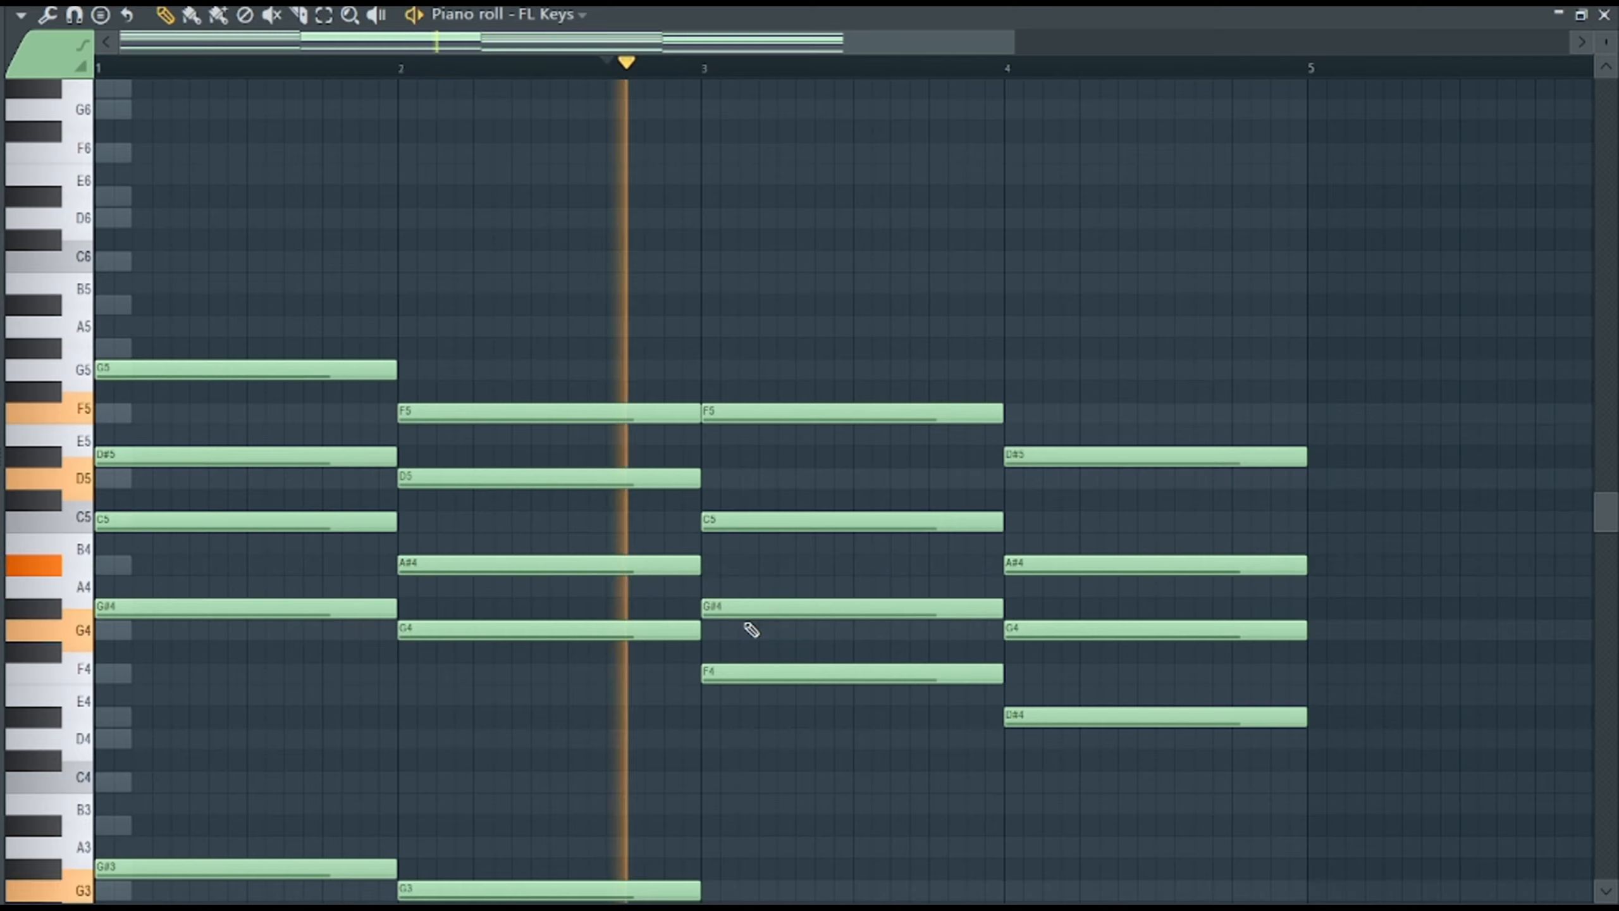
Slice the bar 3 chord at its midpoint and lower the second half by one semitone.
scroll(751, 630, "down", 3)
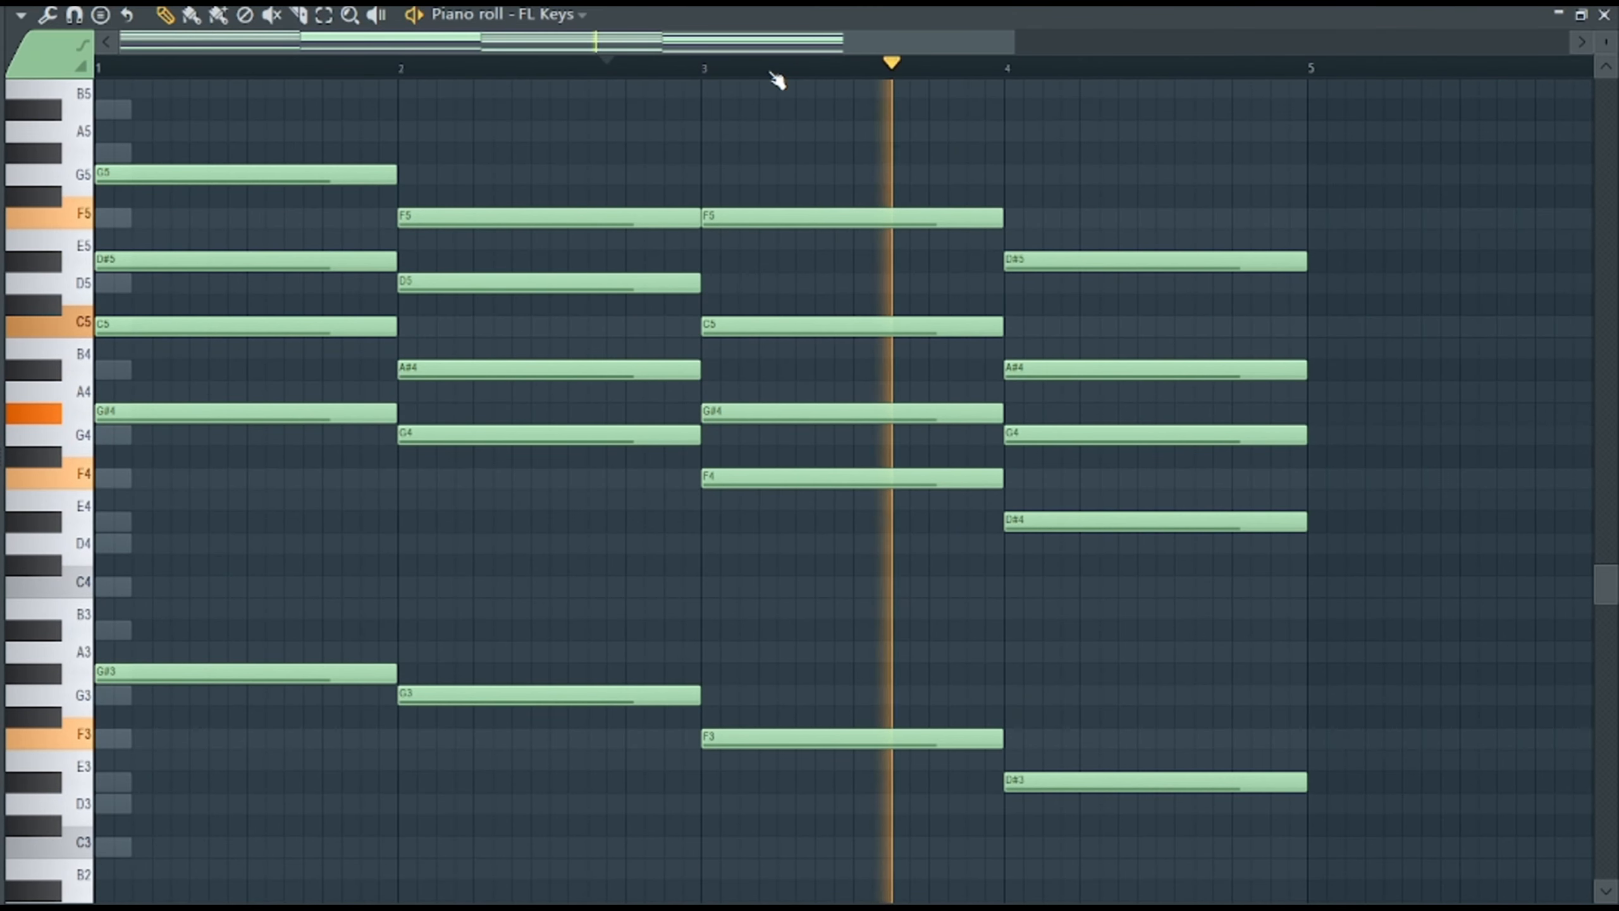
left_click(297, 16)
key("space")
left_click_drag(854, 203, 852, 901)
key("p")
key("shift+Down")
key("space")
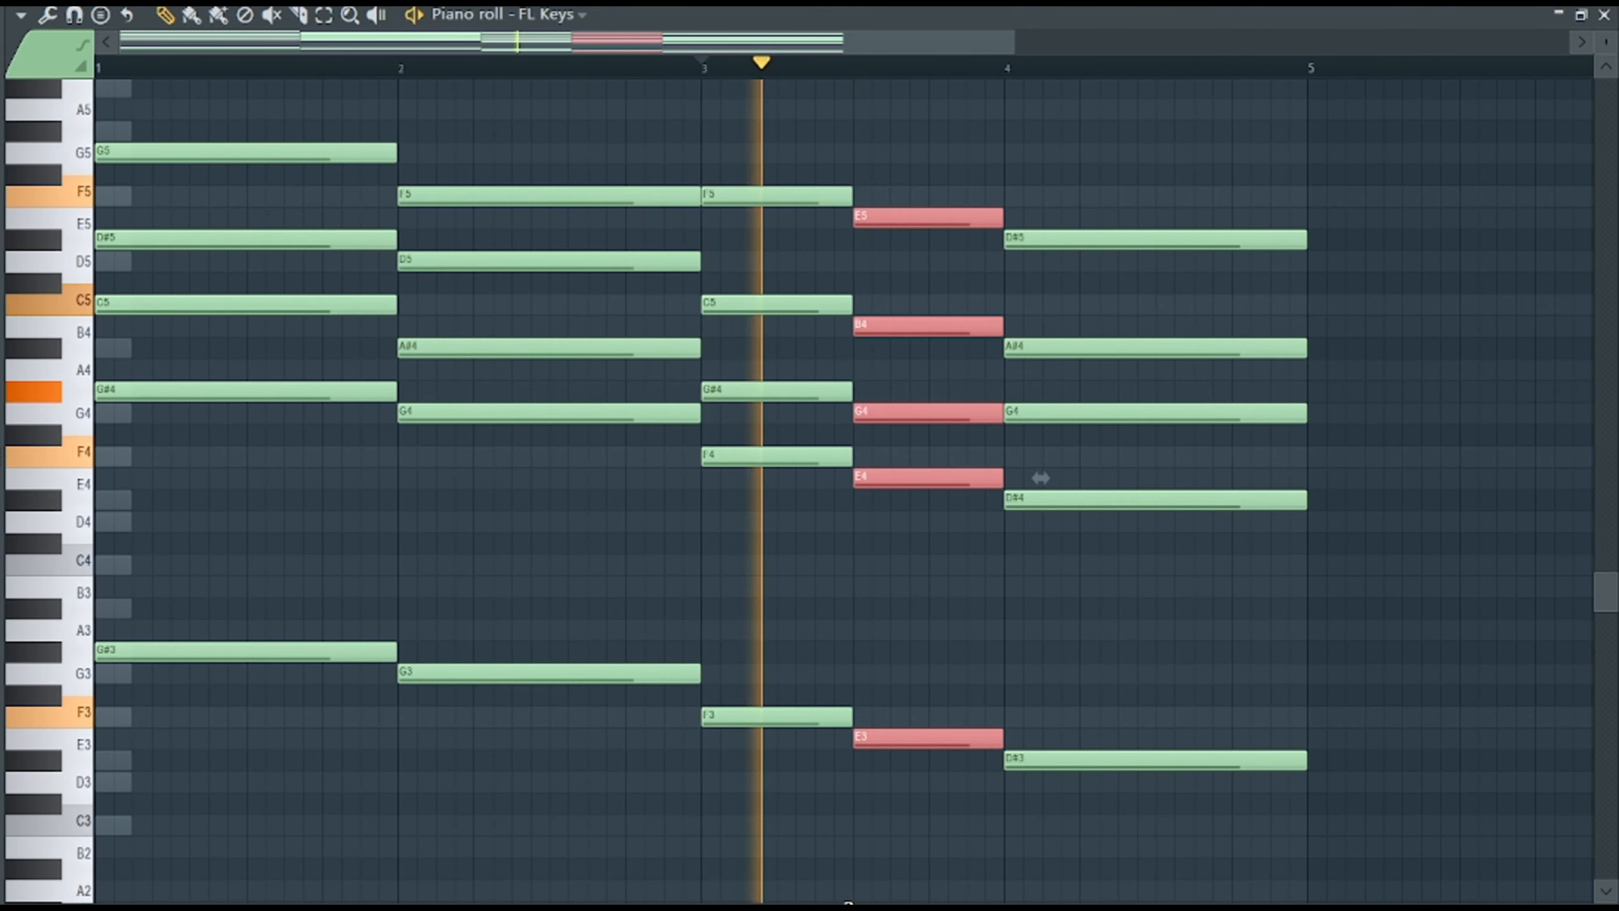
Raise the second half of bar 3 back a semitone, slice it in half, and lower only the final quarter by one semitone.
key("shift+Up")
left_click(297, 16)
left_click_drag(930, 181, 930, 893)
scroll(933, 829, "up", 7)
key("p")
key("space")
key("shift+Right")
key("shift+Down")
key("shift+Left")
key("space")
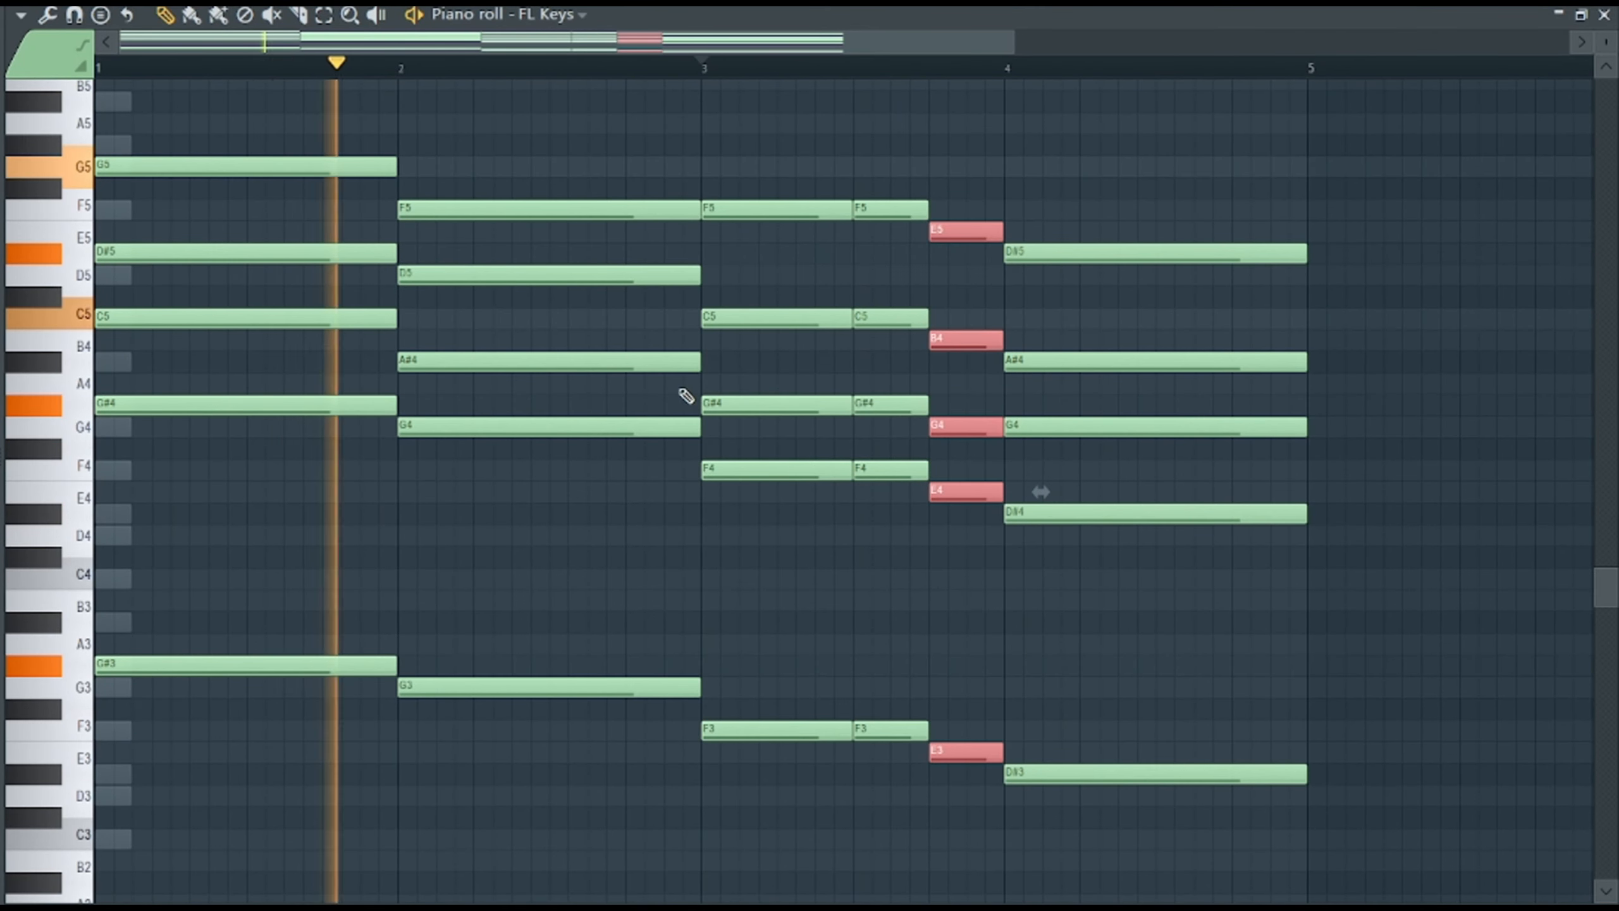
Select the upper chord notes across all four bars, strum them, and play the progression back.
key("space")
scroll(248, 180, "up", 2)
left_click_drag(247, 181, 237, 545)
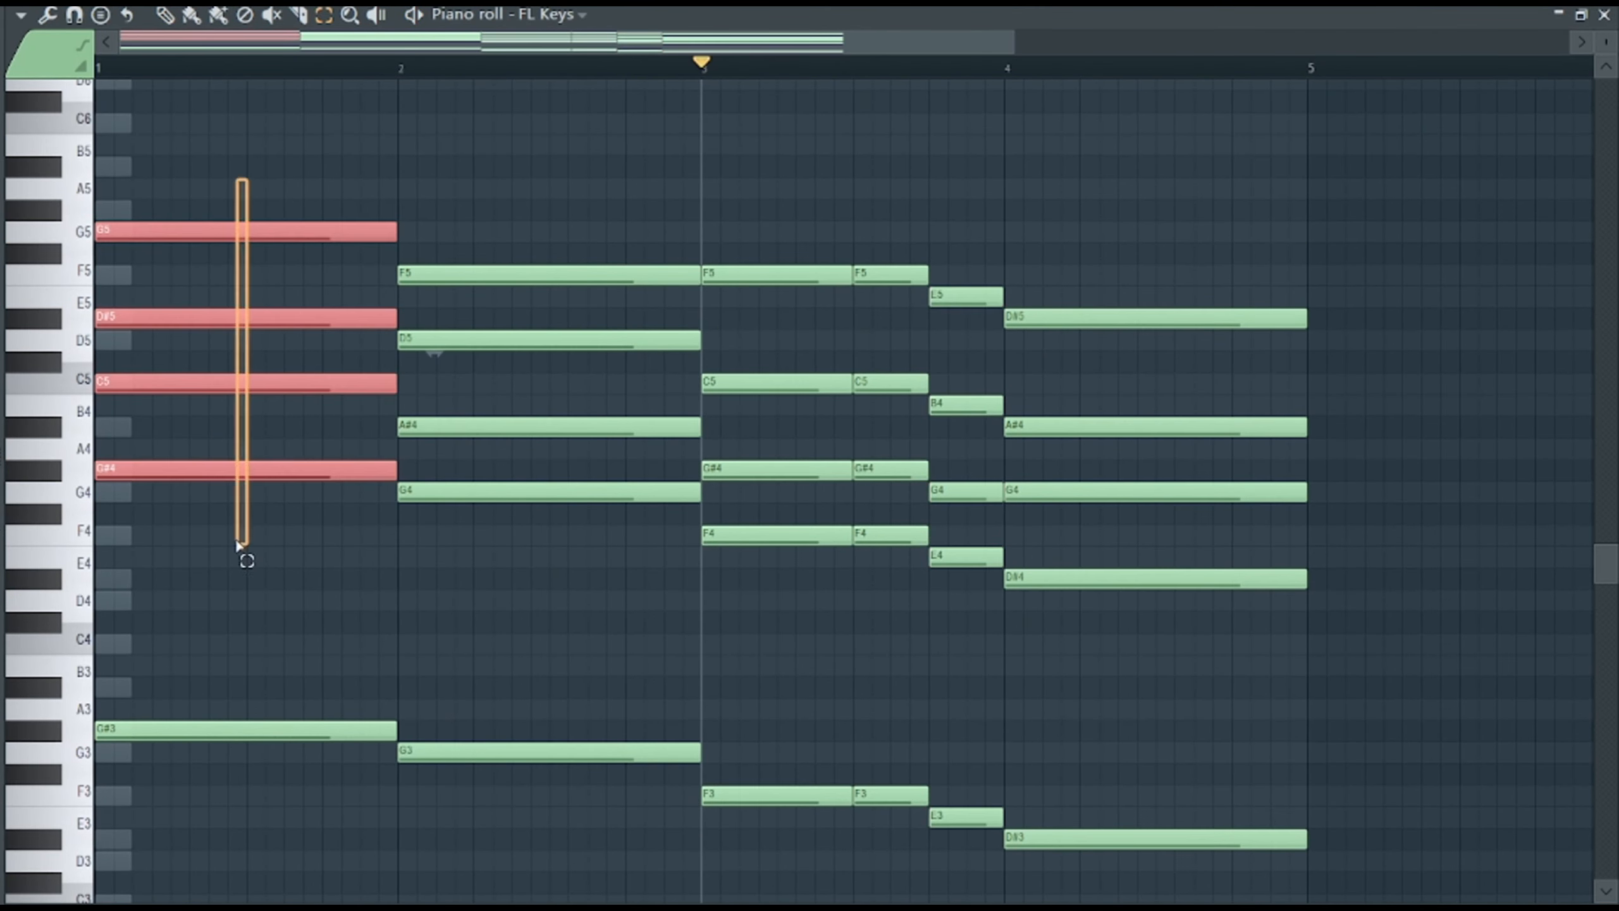
left_click_drag(514, 275, 529, 447)
left_click_drag(896, 471, 890, 357)
left_click_drag(1090, 539, 1102, 214)
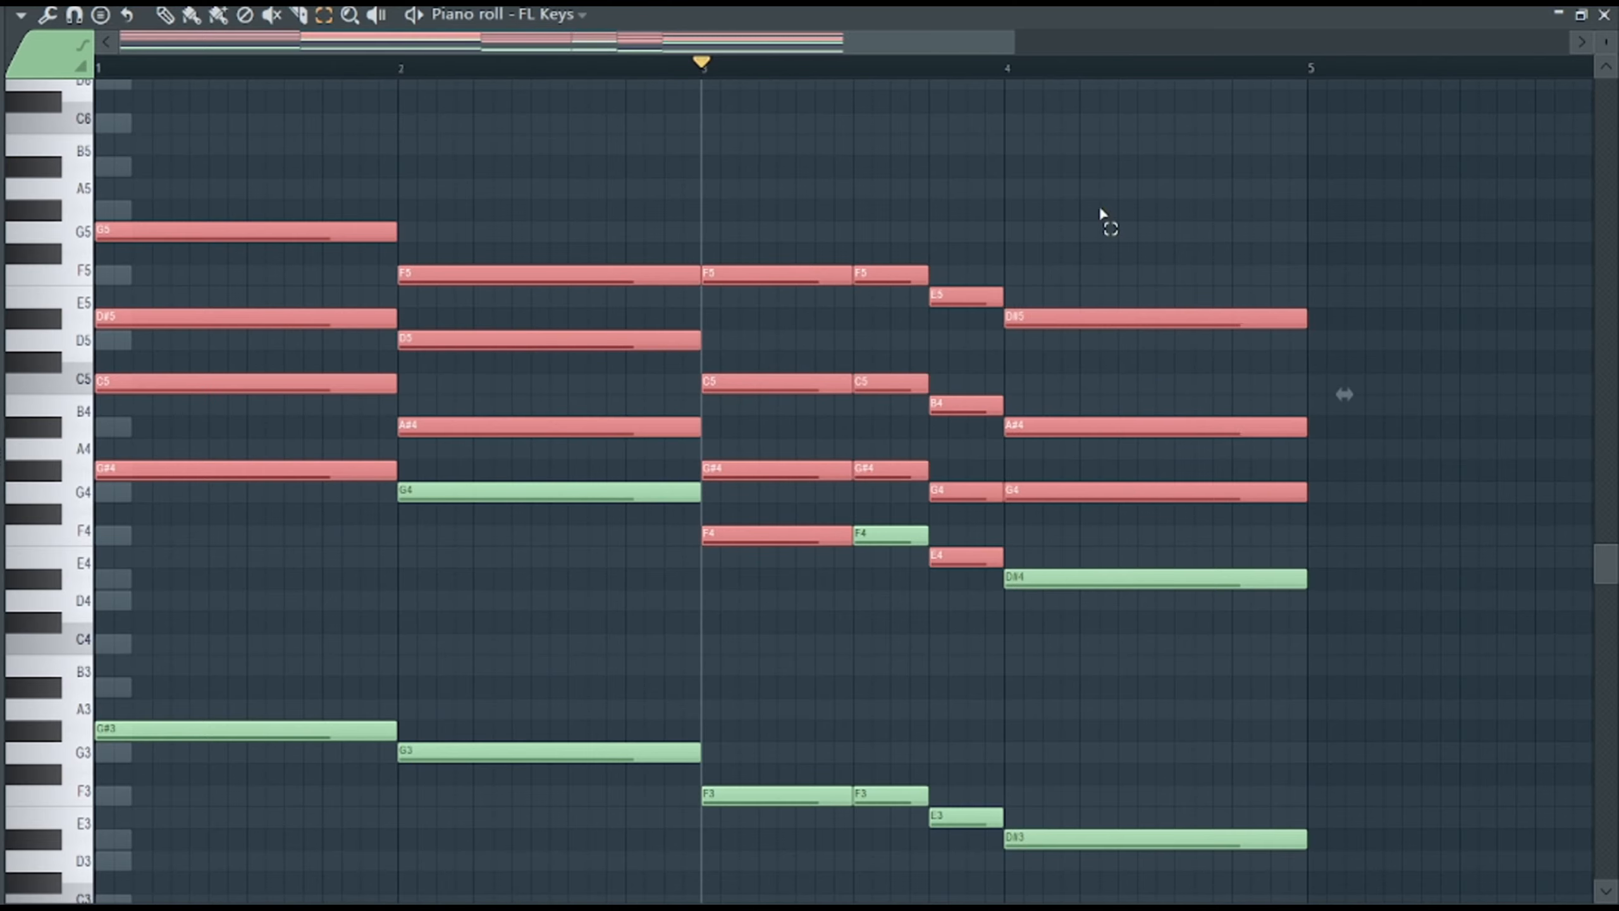
key("alt+s")
key("space")
key("space")
key("space")
key("space")
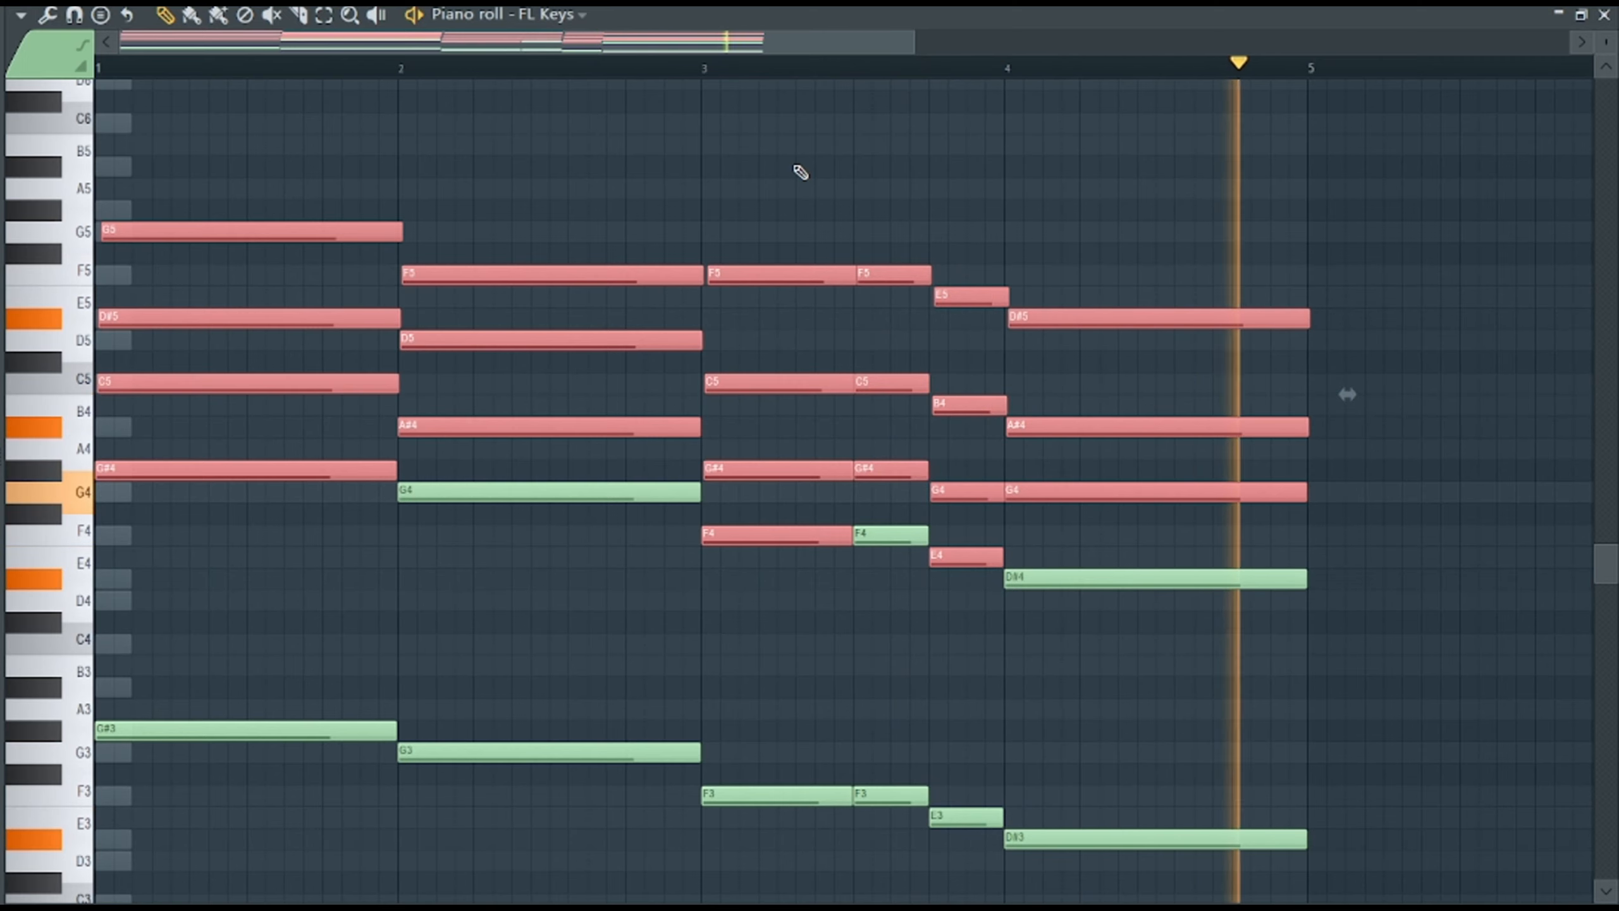
key("space")
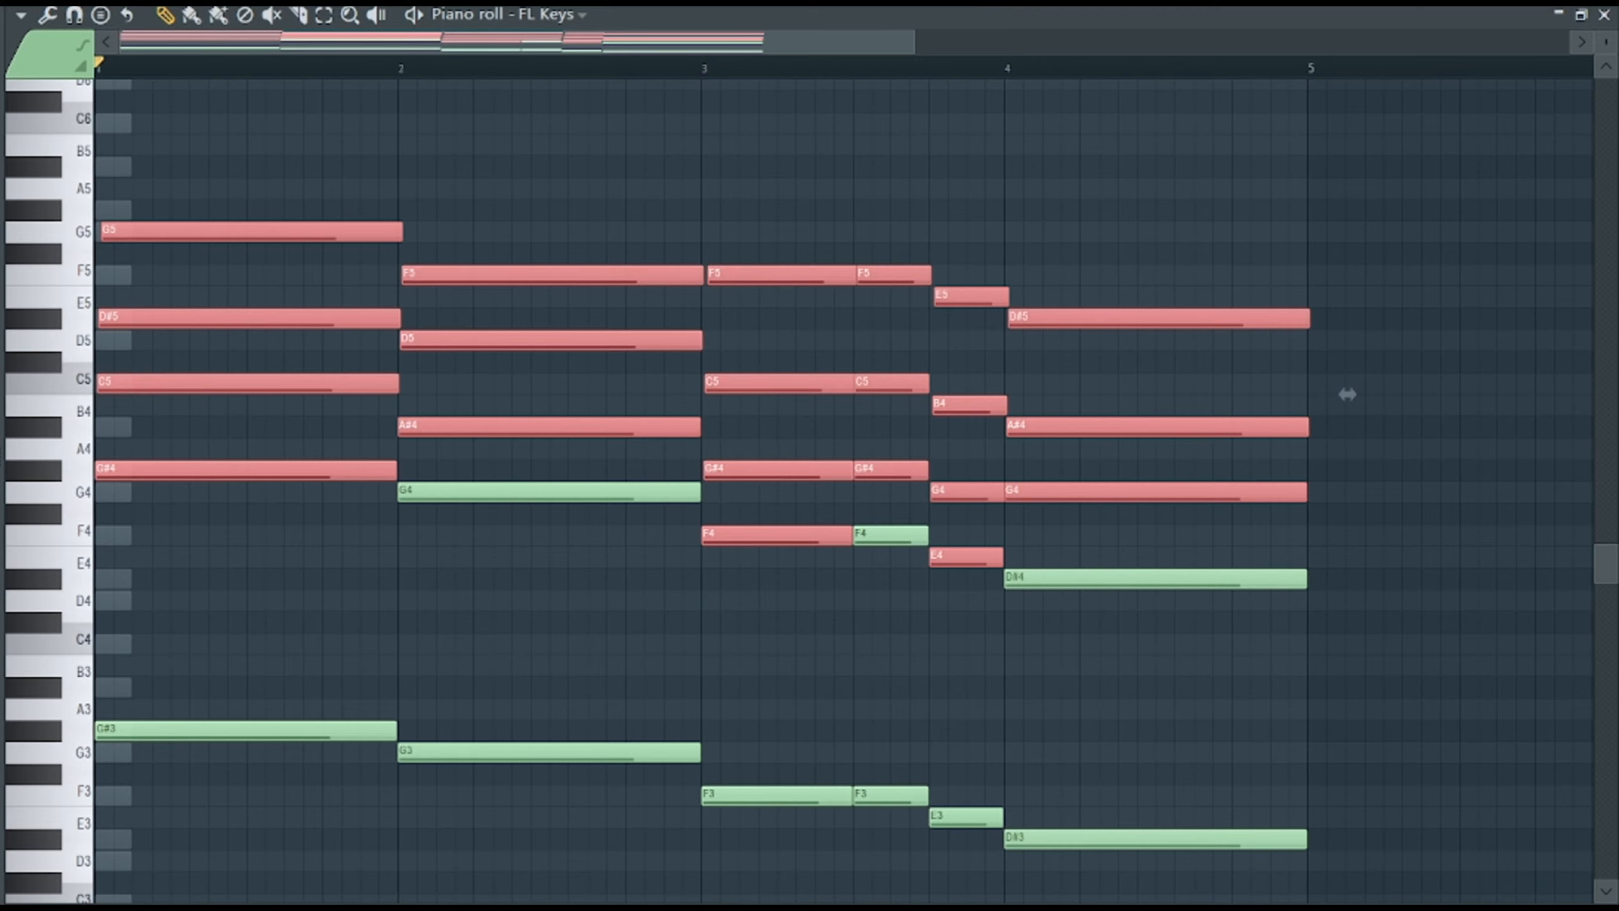
Slice off the strummed notes' overhang at the start of bar 5.
key("F6")
key("F6")
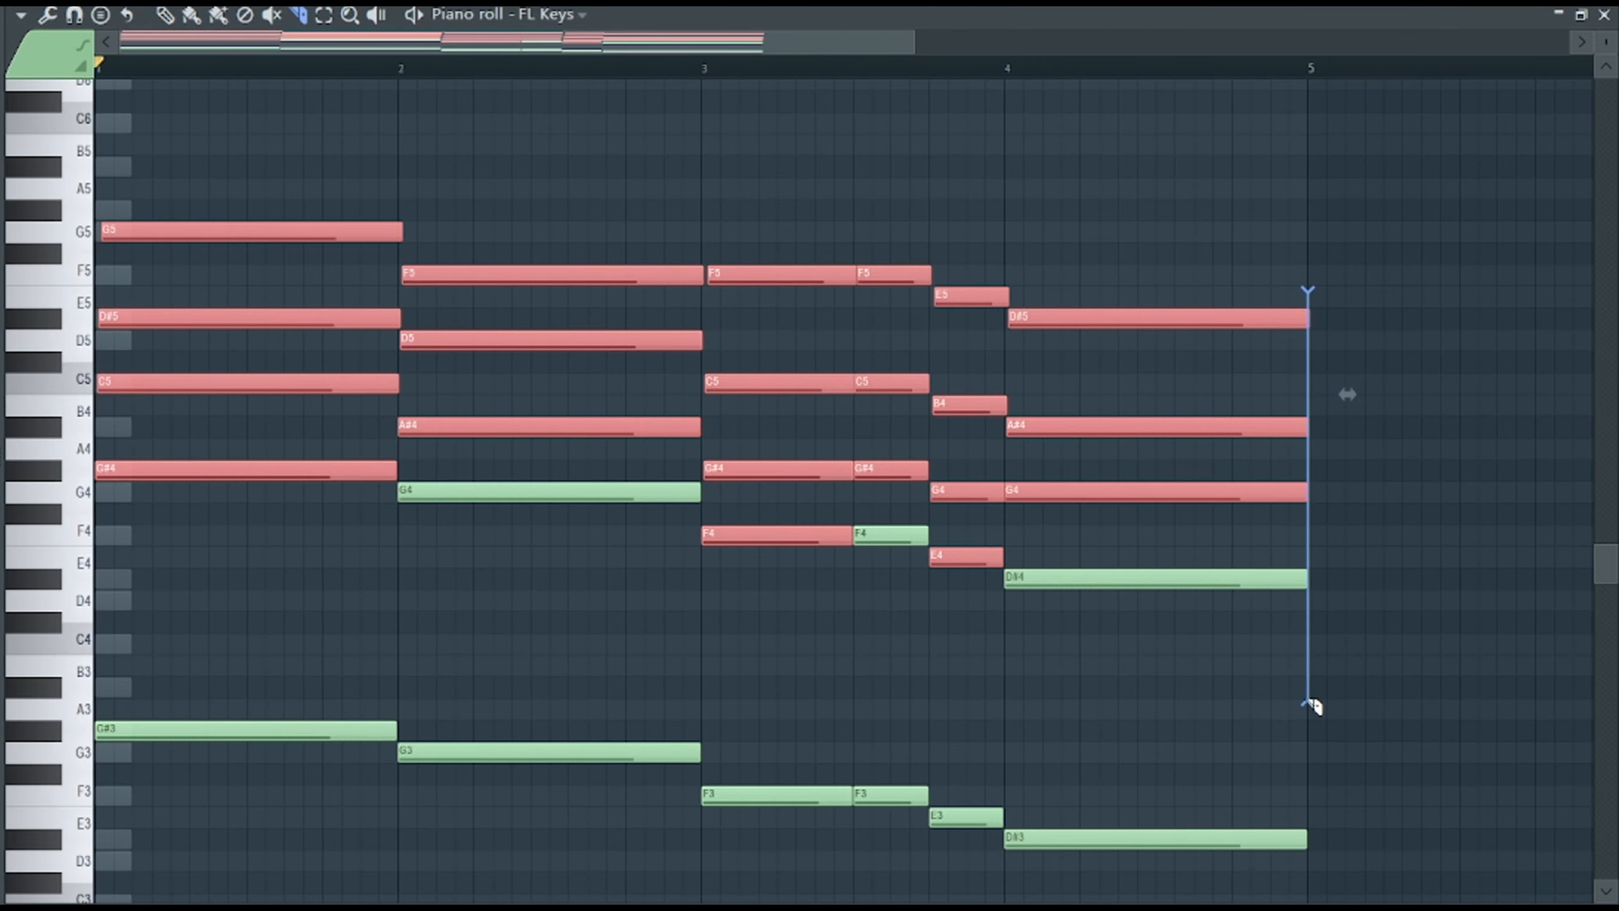
left_click_drag(1313, 705, 1318, 707)
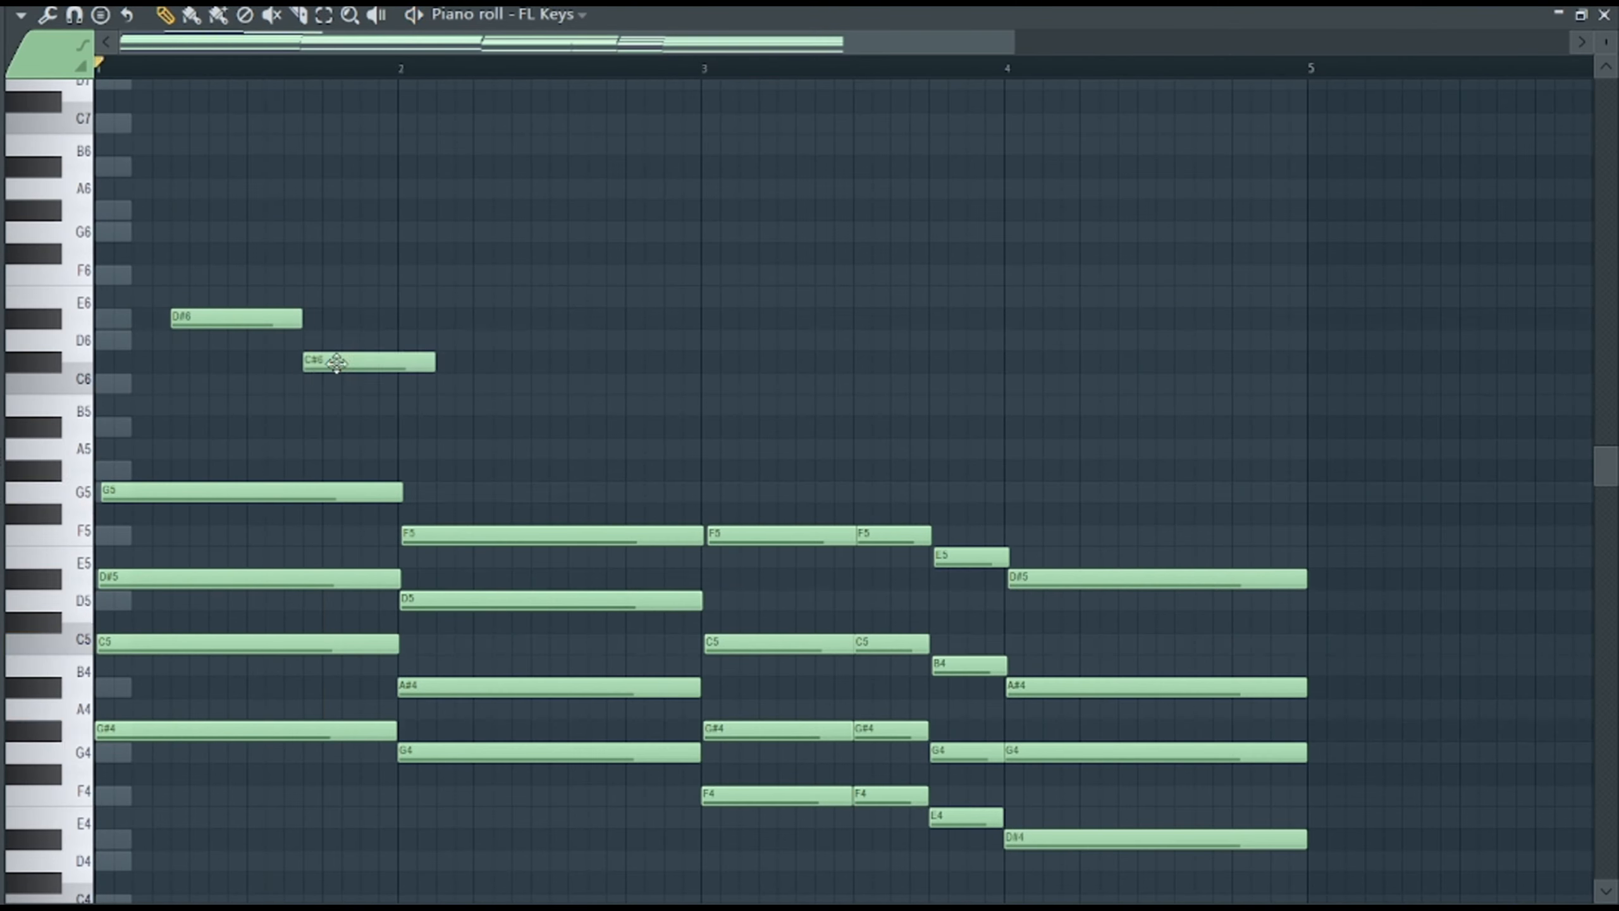
Shape melody notes above the chords: a G6 and a short F6 in bar 1, and a G6 in bar 2.
left_click(290, 275)
left_click_drag(396, 274, 303, 274)
key("space")
left_click_drag(227, 318, 306, 275)
key("space")
right_click(369, 427)
key("space")
left_click(515, 237)
left_click(367, 339)
right_click(417, 340)
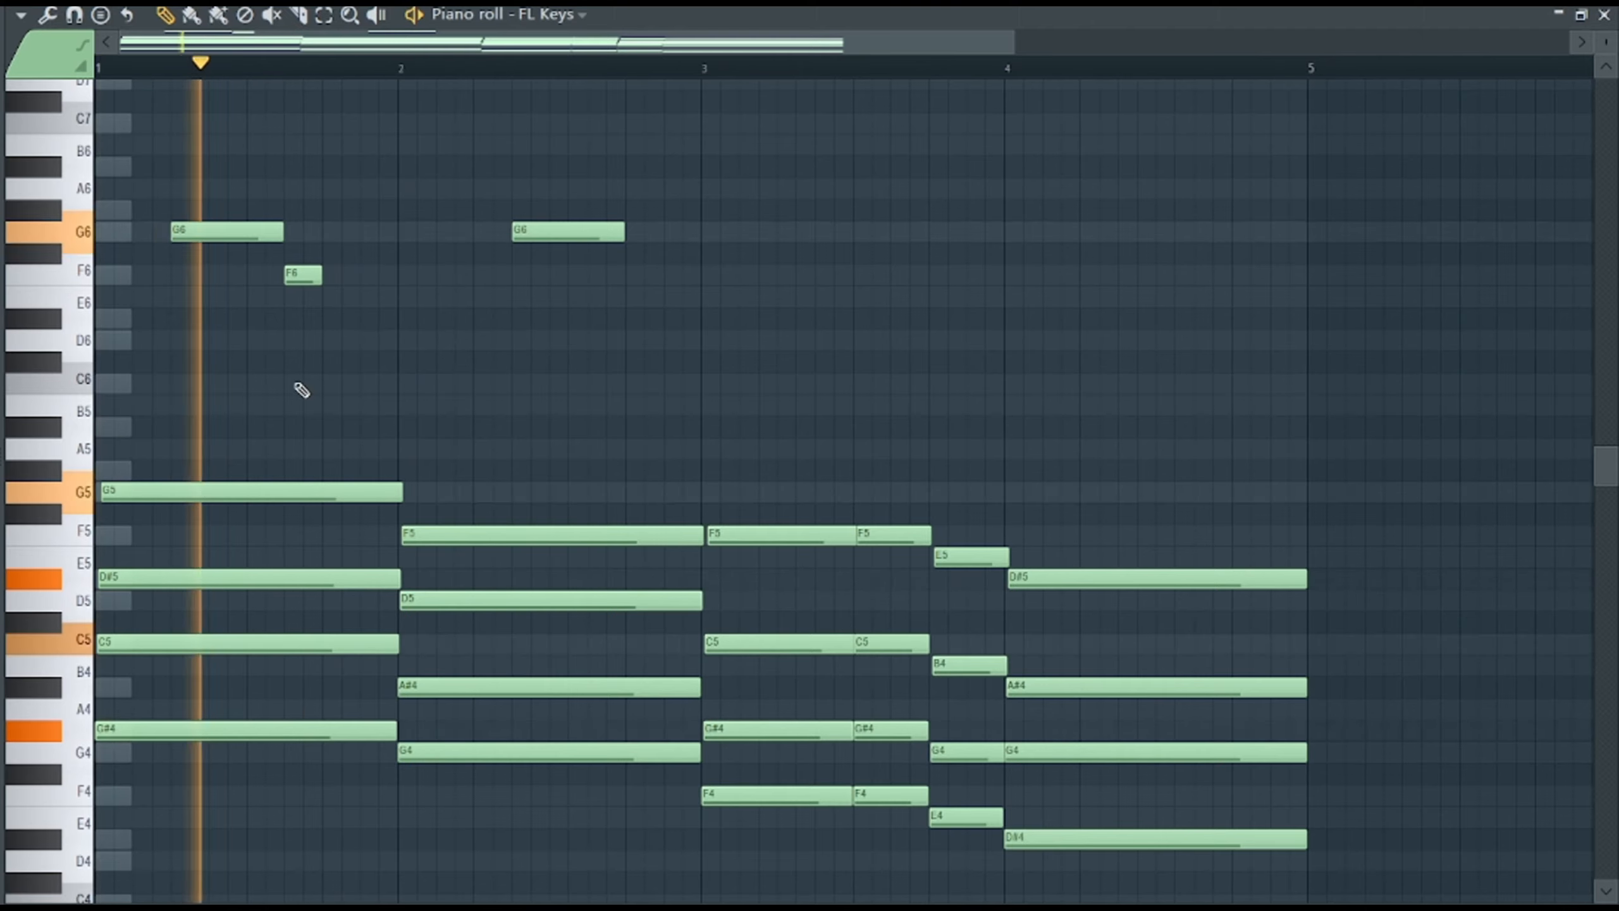
Add a short D#6 and a short A#5 to the bar 1 melody and a longer D6 at the start of bar 2.
left_click(252, 319)
left_click_drag(393, 319, 278, 319)
left_click(367, 384)
key("space")
left_click_drag(392, 384, 436, 339)
key("space")
left_click_drag(466, 339, 505, 340)
left_click(367, 427)
left_click_drag(466, 427, 392, 426)
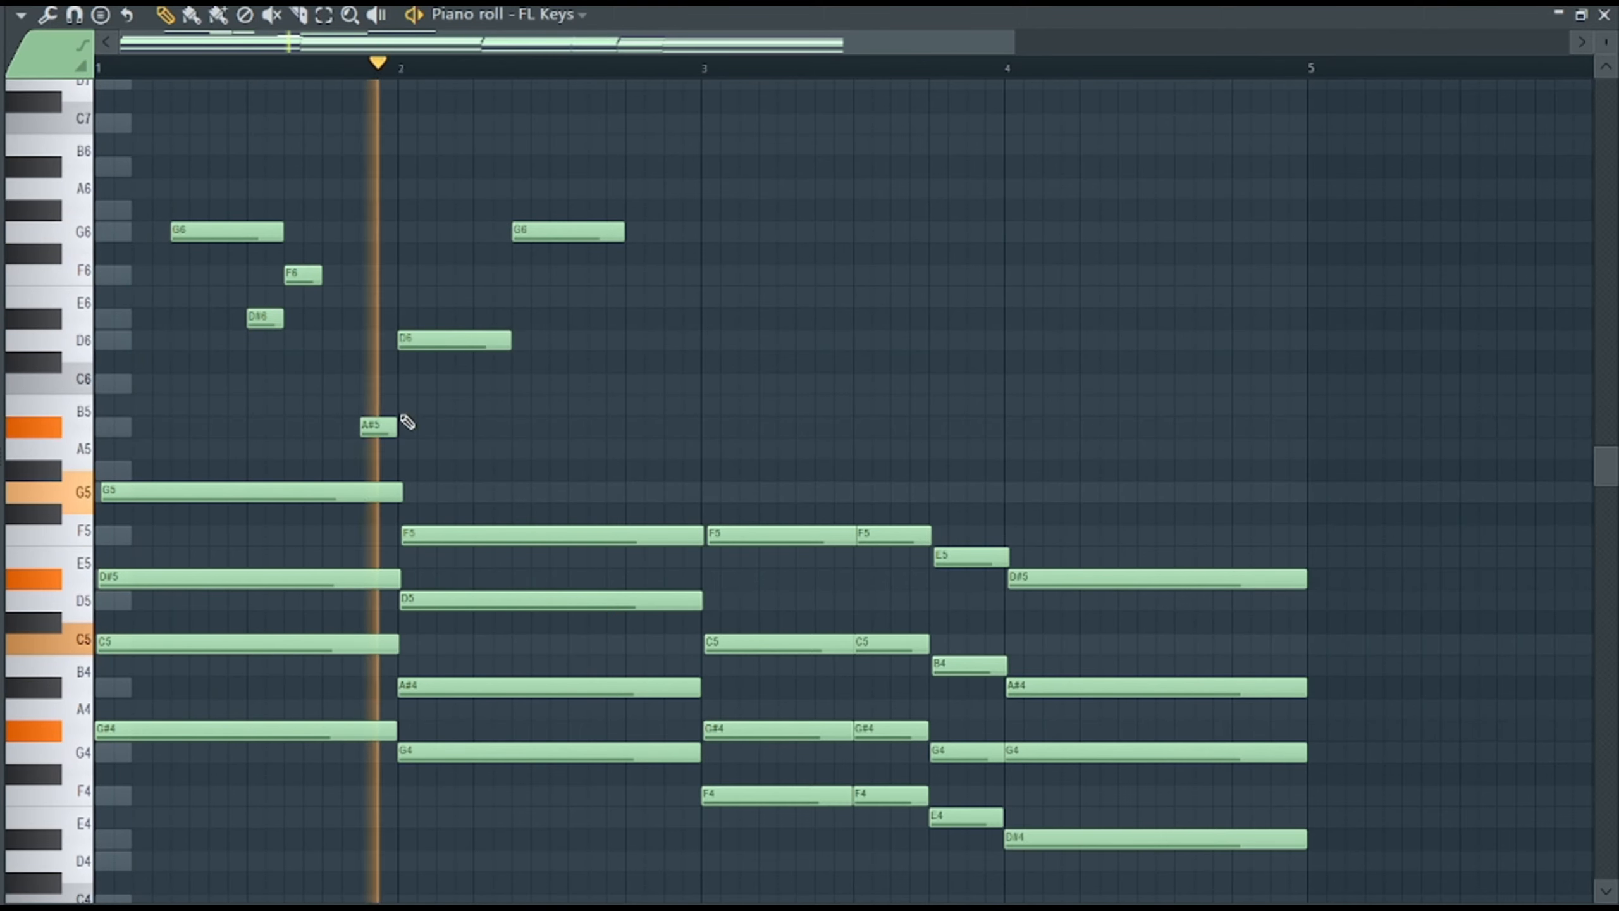
Lengthen the F6 in the bar 1 melody and lower the last melody note of bar 2 to F6.
left_click_drag(316, 276, 353, 275)
left_click_drag(578, 232, 585, 275)
mouse_move(473, 339)
left_mouse_down()
mouse_move(474, 319)
mouse_move(474, 340)
left_mouse_up()
key("space")
Copy the two-bar melody into bars 3 and 4 and play it from bar 3.
left_click_drag(681, 452, 153, 205)
left_click_drag(244, 232, 851, 223)
key("space")
left_click(703, 68)
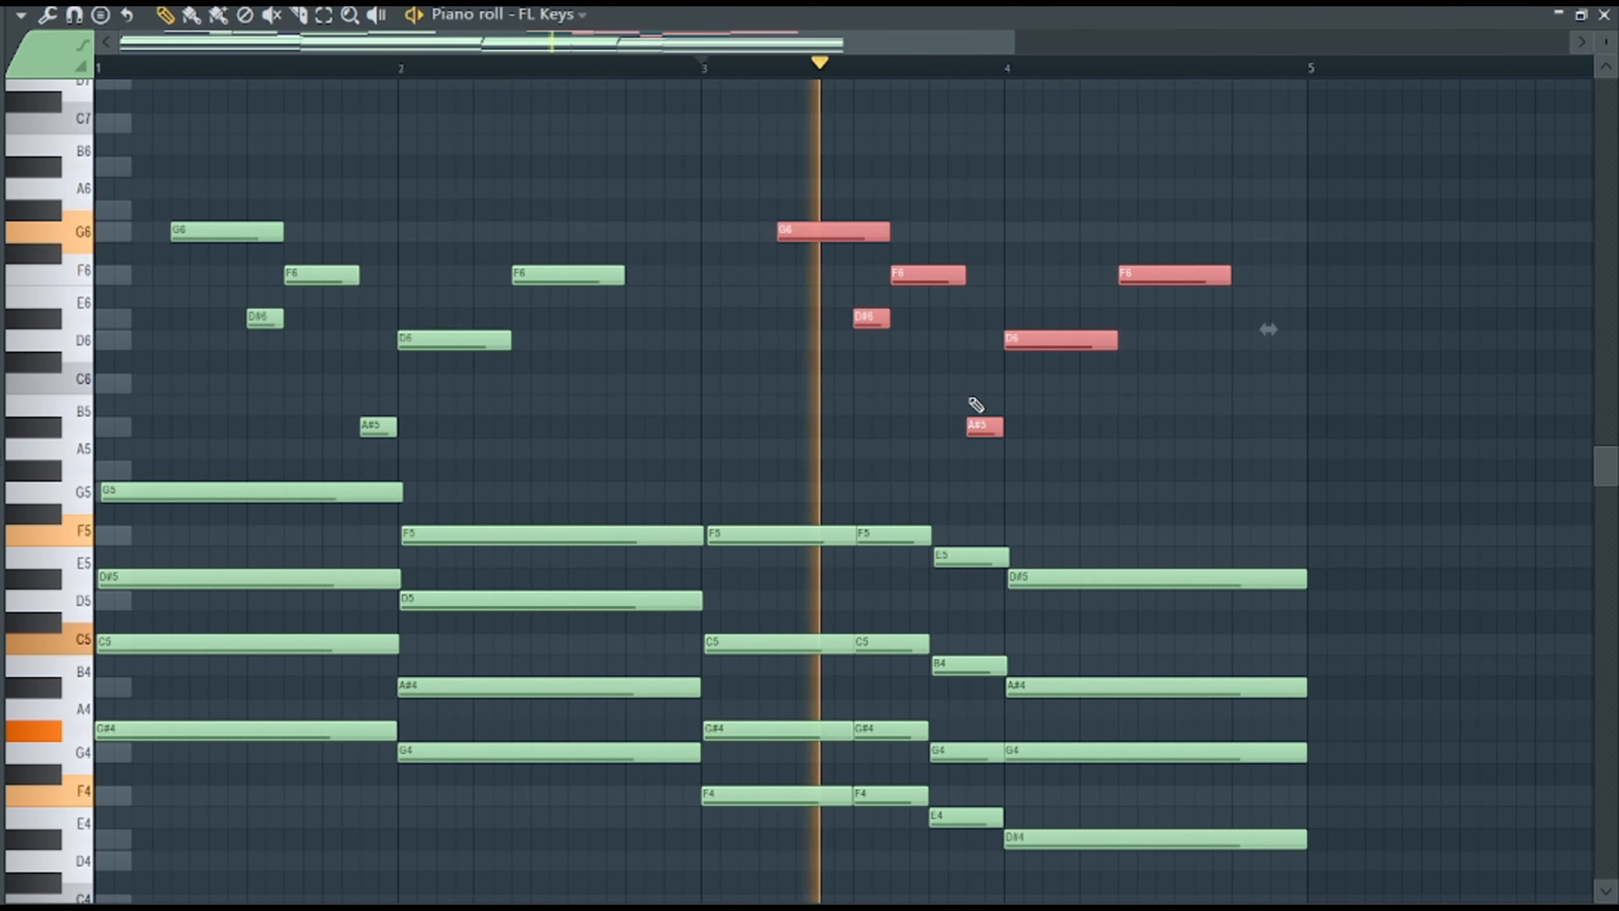
Lower the A#5 at the end of bar 3 to A5 and shorten the opening G6 in both melody phrases.
left_click(976, 405)
right_click(1011, 410)
left_click_drag(983, 434, 984, 463)
left_click_drag(886, 231, 851, 231)
key("space")
left_click_drag(280, 232, 244, 231)
left_click(177, 68)
key("space")
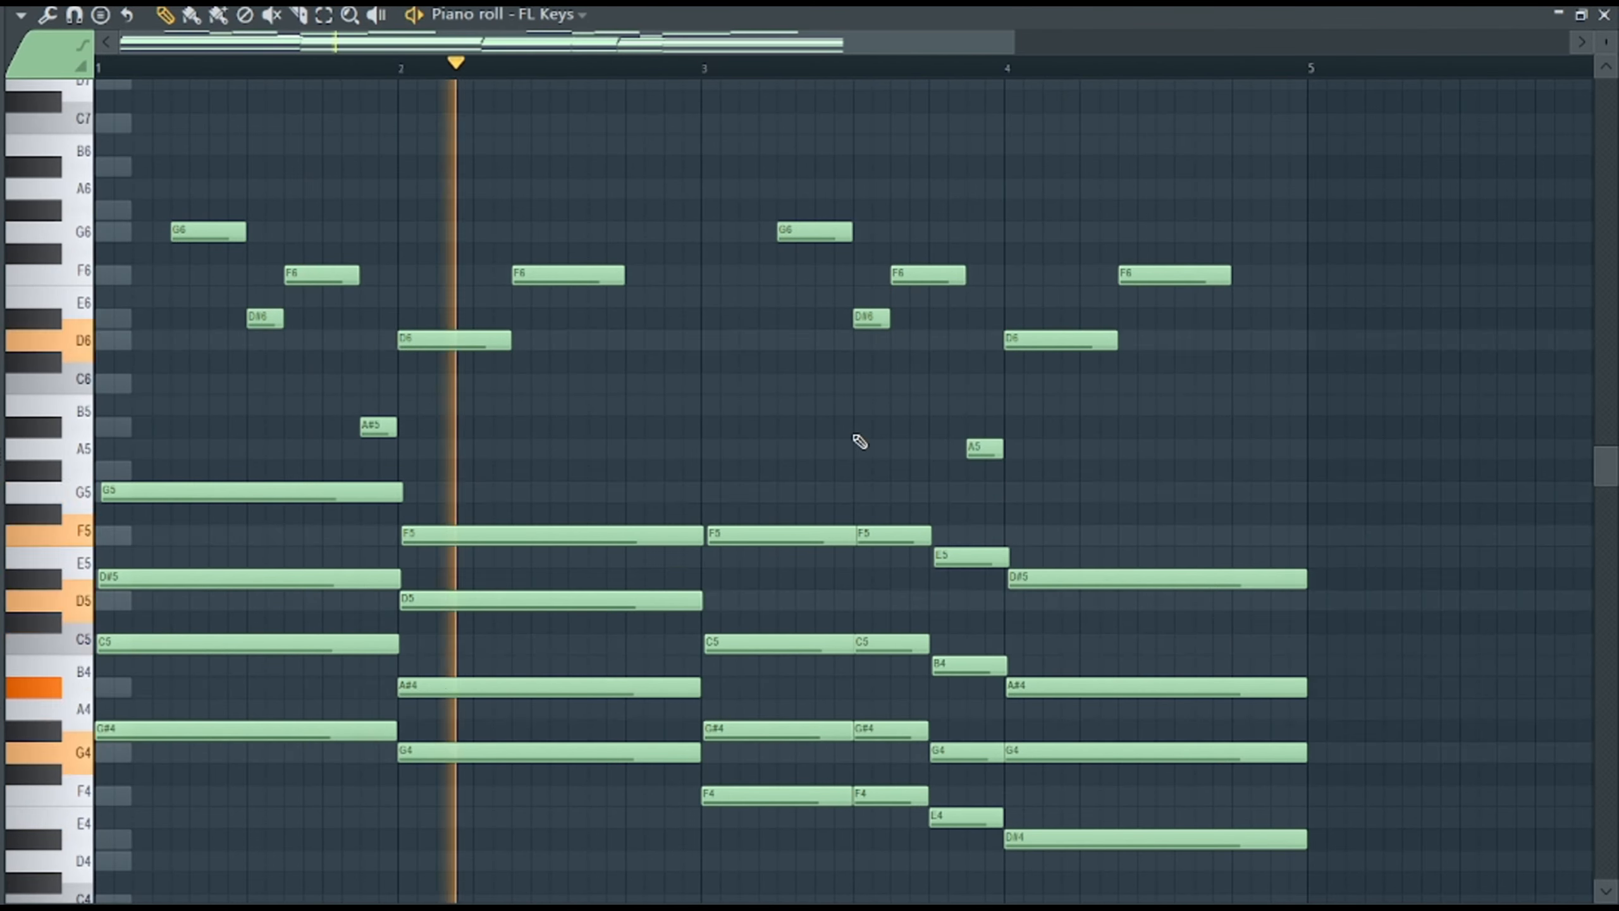
Lower the last melody note of bar 2 to D#6 and move playback to bar 3.
left_click_drag(585, 279, 585, 326)
key("space")
left_click(703, 68)
In the bar 3 melody, raise the F6 to G6, delete the D#6, and move the A5 to F6.
left_click_drag(939, 273, 939, 232)
right_click(872, 318)
key("space")
left_click_drag(985, 448, 985, 274)
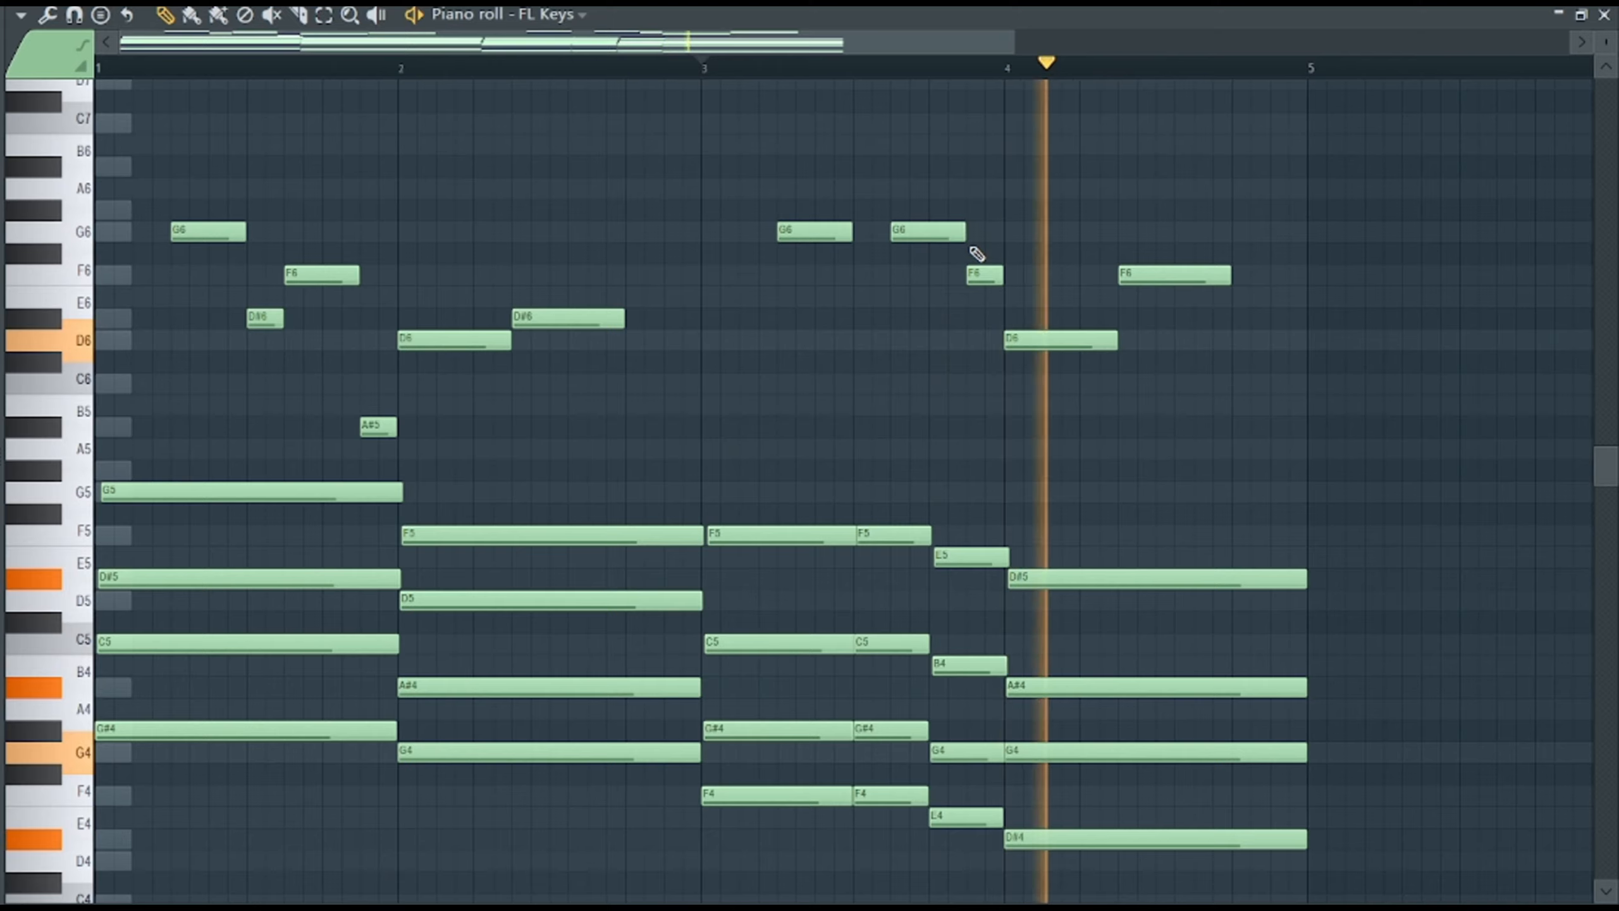
Rework the bar 4 melody into a sequence of A#5, a short G5, A#5 and C6.
left_click_drag(1058, 339, 1056, 438)
left_click_drag(1184, 280, 1239, 389)
left_click(1088, 492)
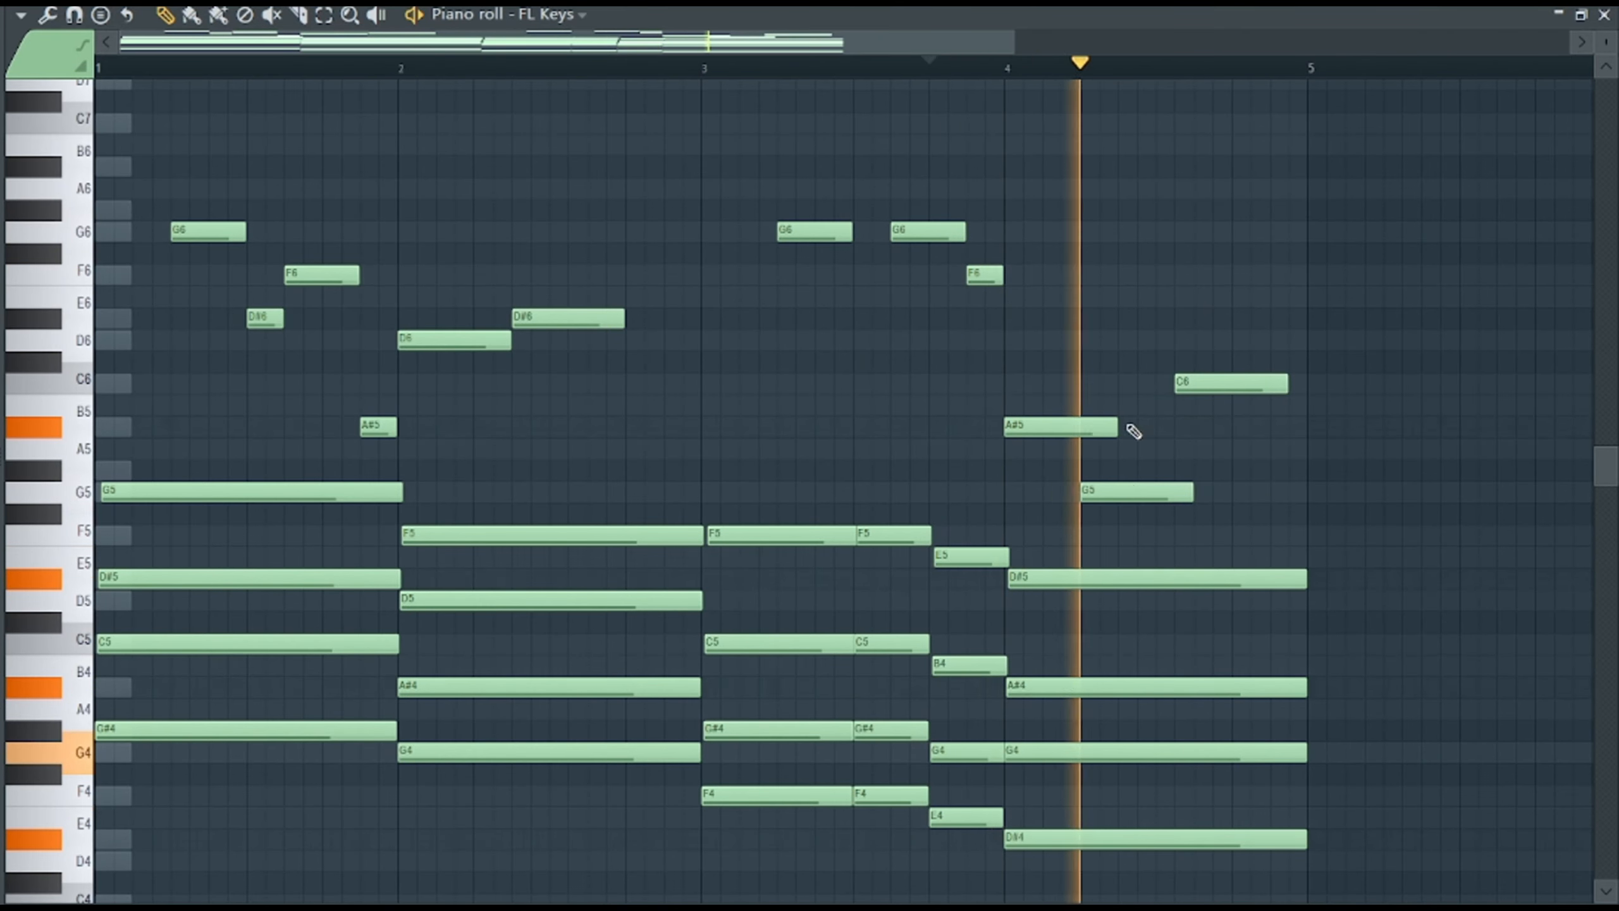
left_click_drag(1115, 429, 1077, 428)
left_click_drag(1190, 491, 1116, 491)
left_click_drag(1205, 386, 1193, 418)
left_click(1204, 382)
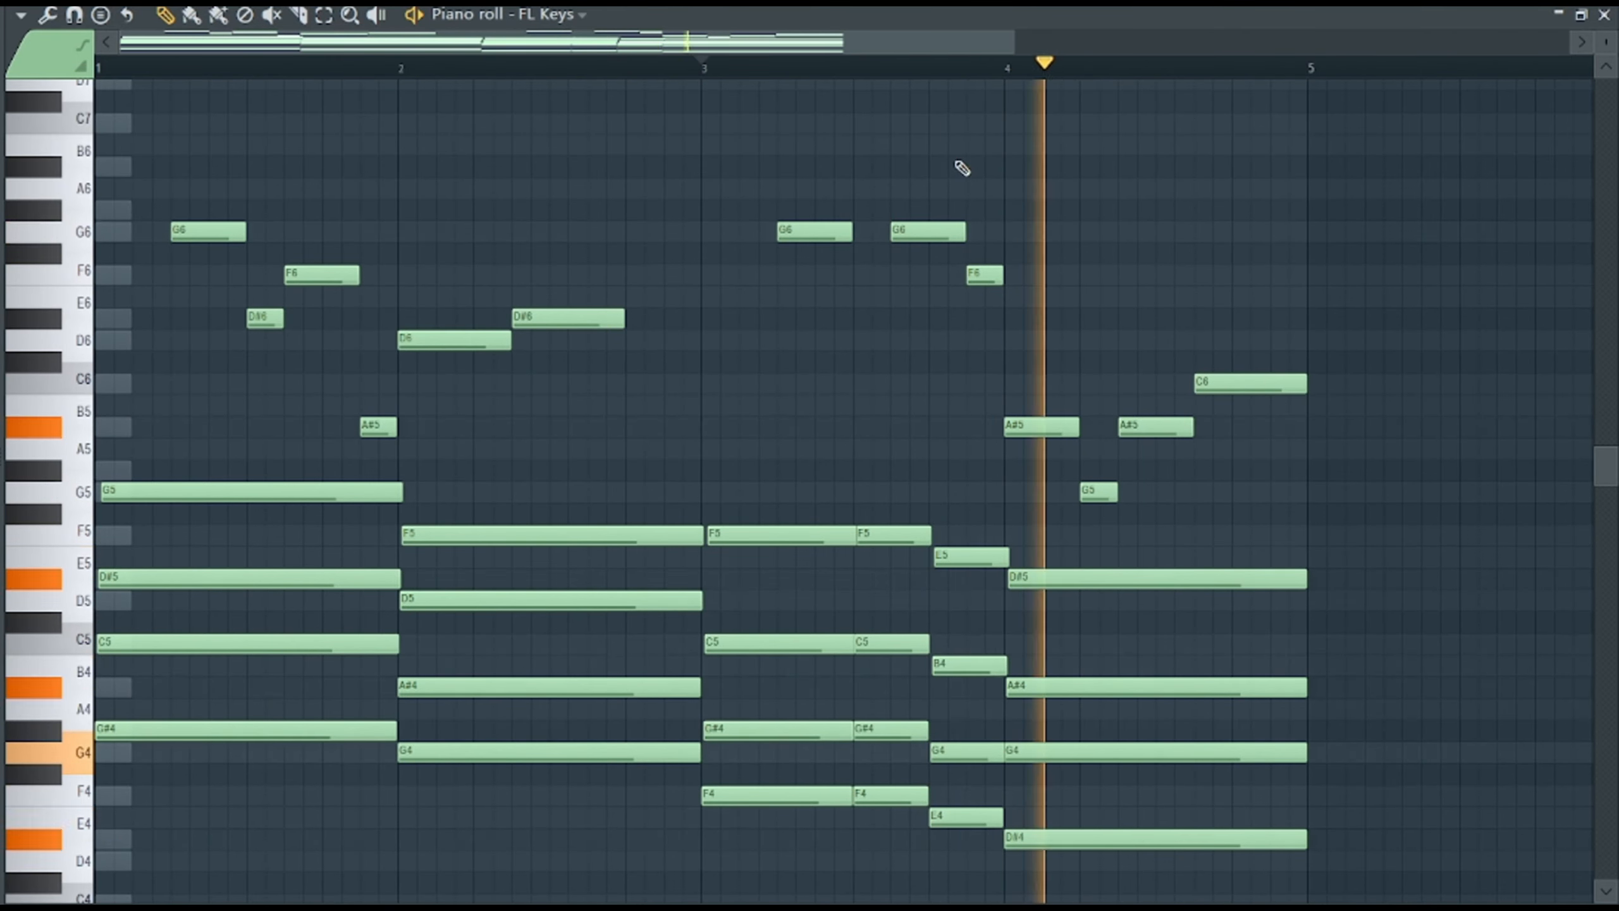
Shorten the C6 at the end of bar 4 and add a short D#6 after it.
left_click(928, 68)
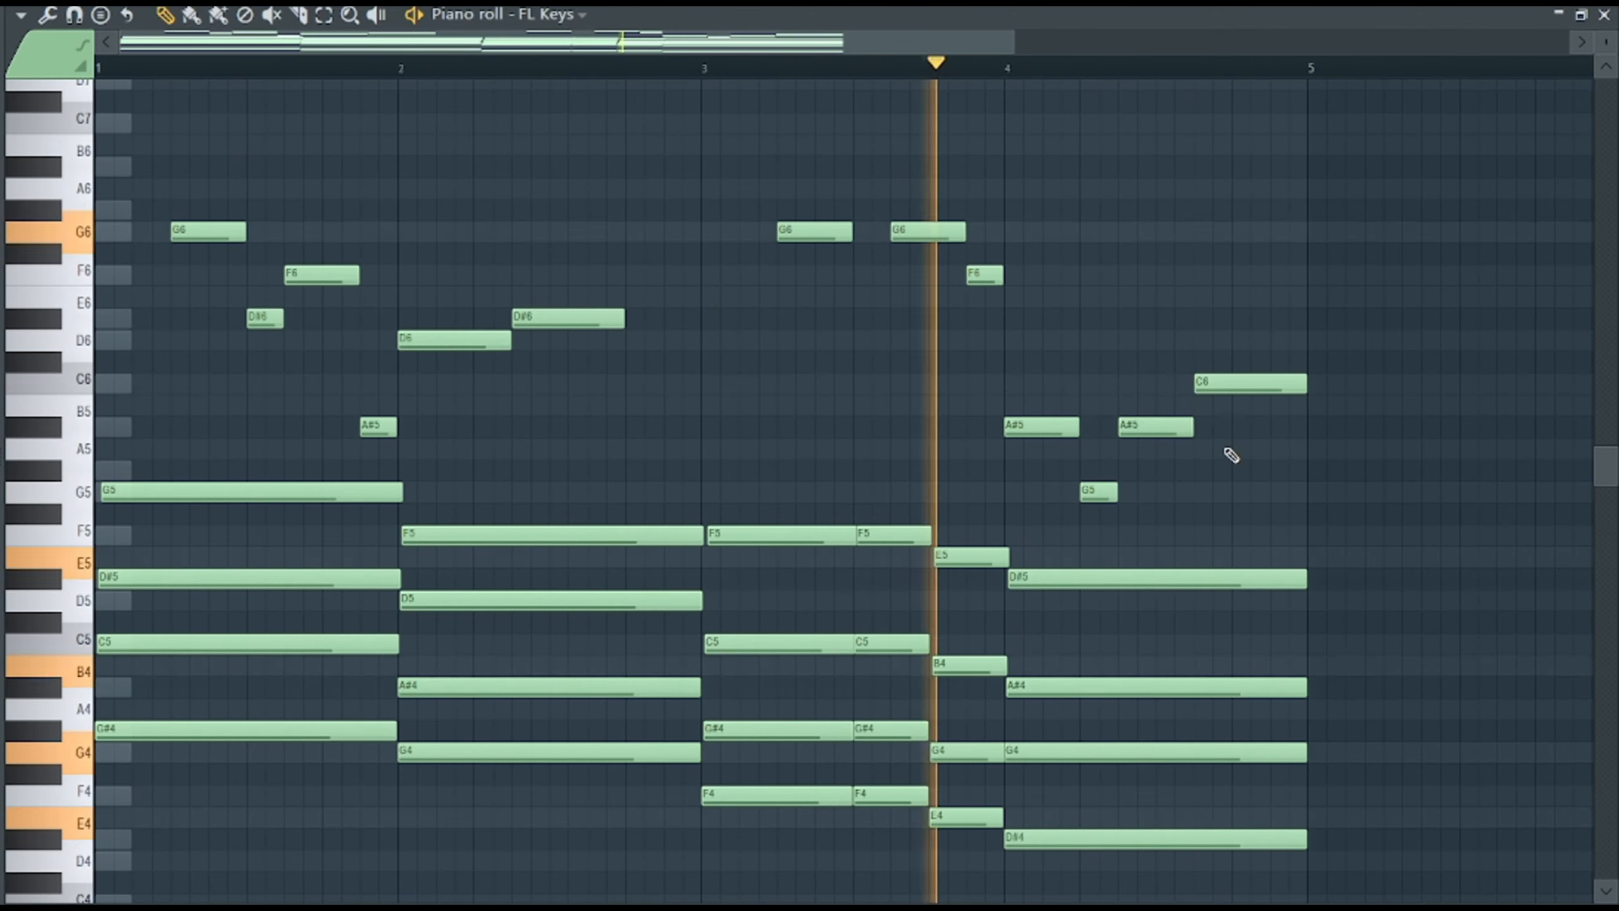
left_click(1285, 319)
left_click_drag(1304, 384, 1269, 384)
Raise the entire melody by one octave.
left_click_drag(1297, 479, 171, 117)
key("ctrl+Up")
left_click_drag(1116, 494, 1064, 491)
key("ctrl+Up")
scroll(1059, 486, "up", 5)
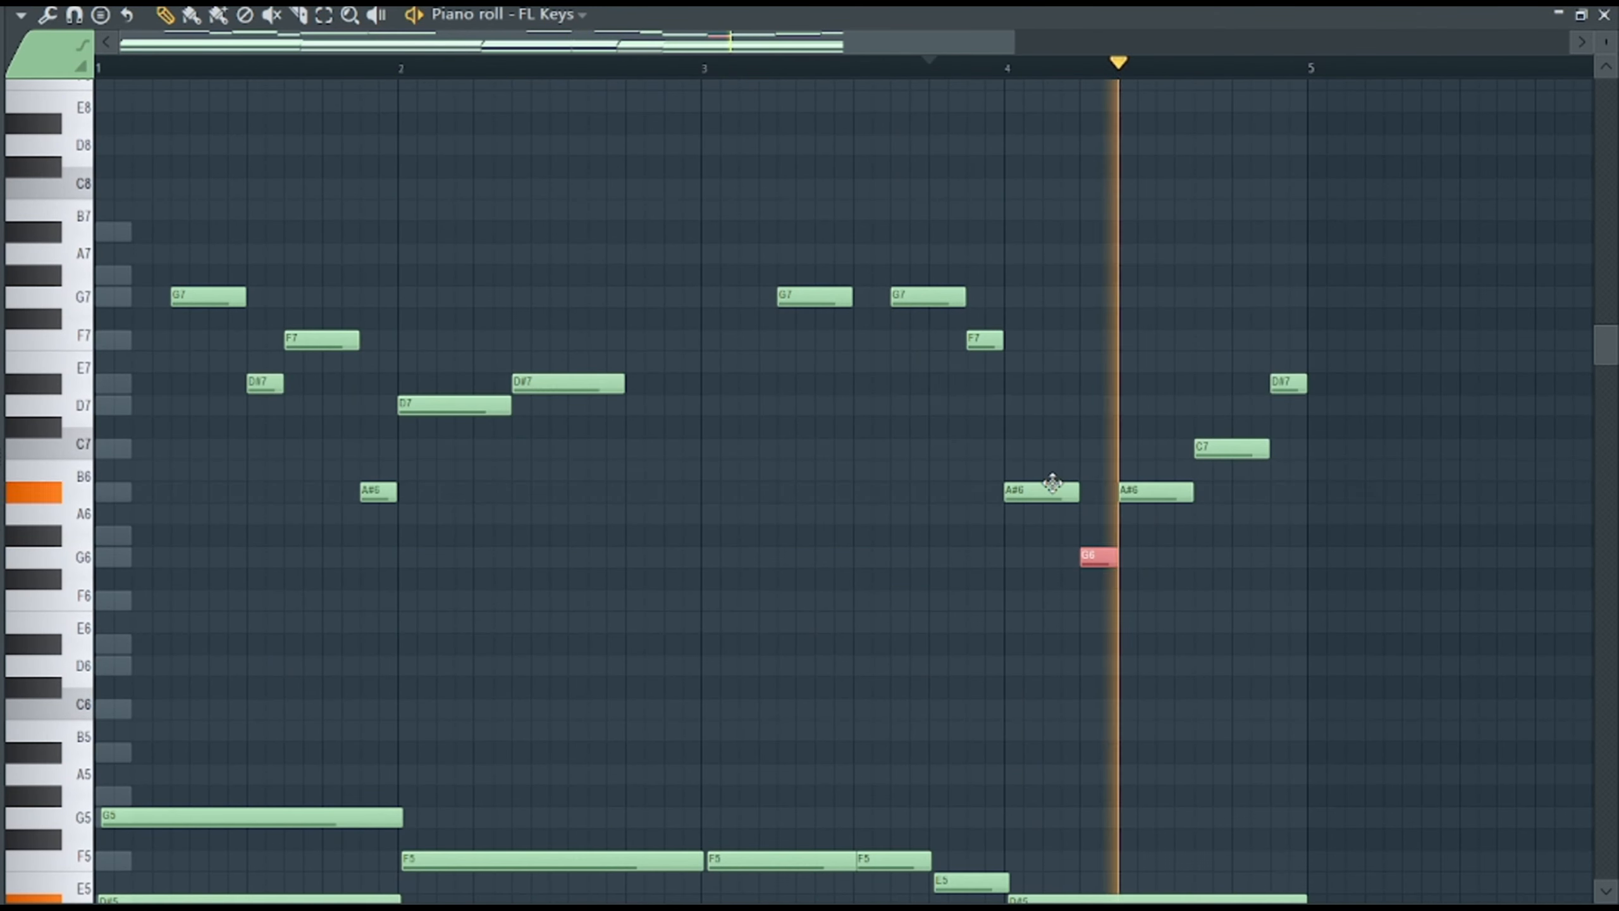
In the melody, add a short F7 between the two G7 notes of bar 3 and extend the bar 2 D#7 to the first G7.
left_click_drag(849, 298, 887, 297)
left_click(704, 69)
left_click(864, 341)
mouse_move(963, 342)
left_mouse_down()
mouse_move(872, 343)
mouse_move(891, 343)
left_mouse_up()
left_click_drag(889, 297, 852, 295)
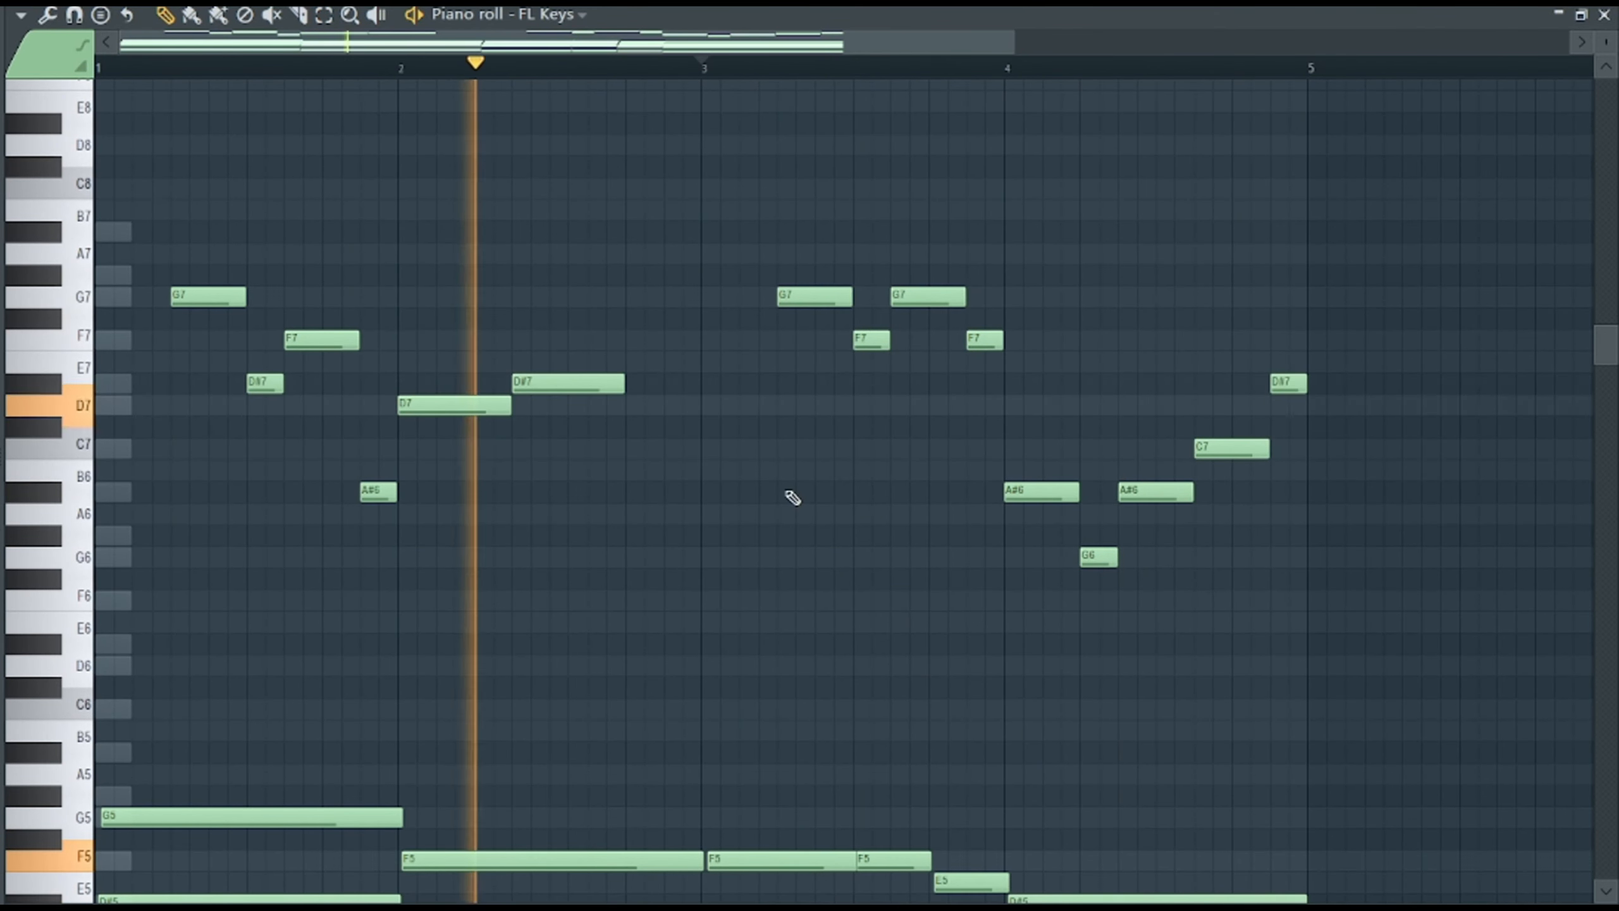
left_click_drag(624, 384, 776, 384)
left_click_drag(1326, 575, 153, 271, "ctrl")
left_click_drag(641, 382, 641, 123, "shift")
key("Delete")
Duplicate the entire melody one octave lower.
left_click_drag(1466, 688, 97, 177, "ctrl")
key("ctrl+c")
key("ctrl+v")
key("ctrl+Down")
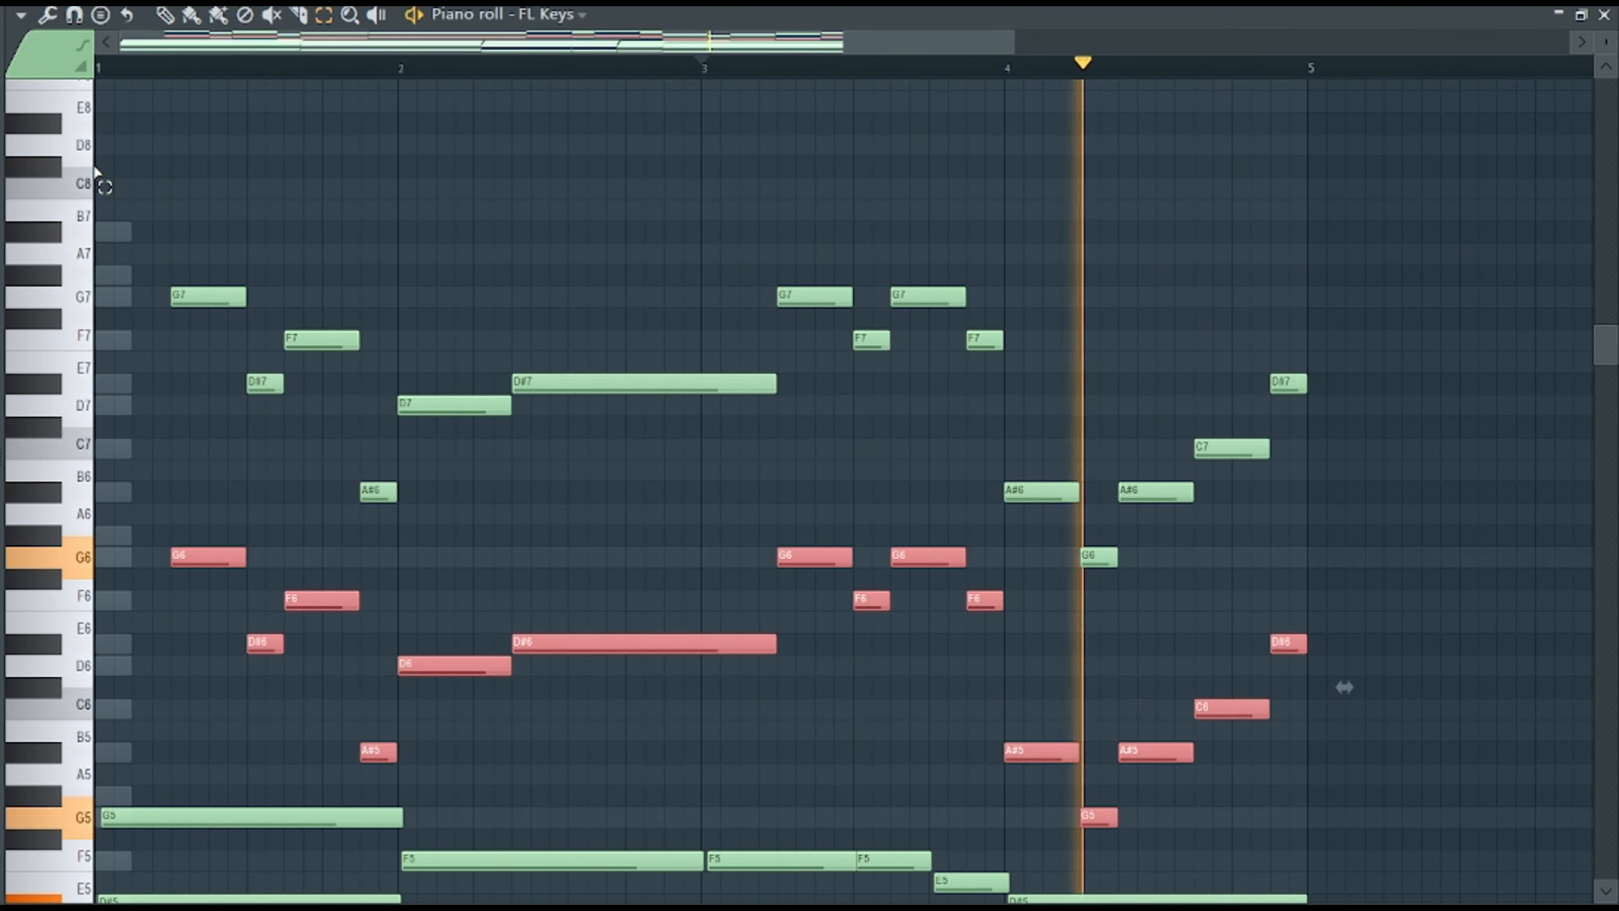
Shift the upper-octave melody slightly later than its lower copy and play the pattern.
key("F6")
left_click(244, 537)
left_click_drag(575, 353, 157, 274, "ctrl+shift")
key("shift+Right")
key("space")
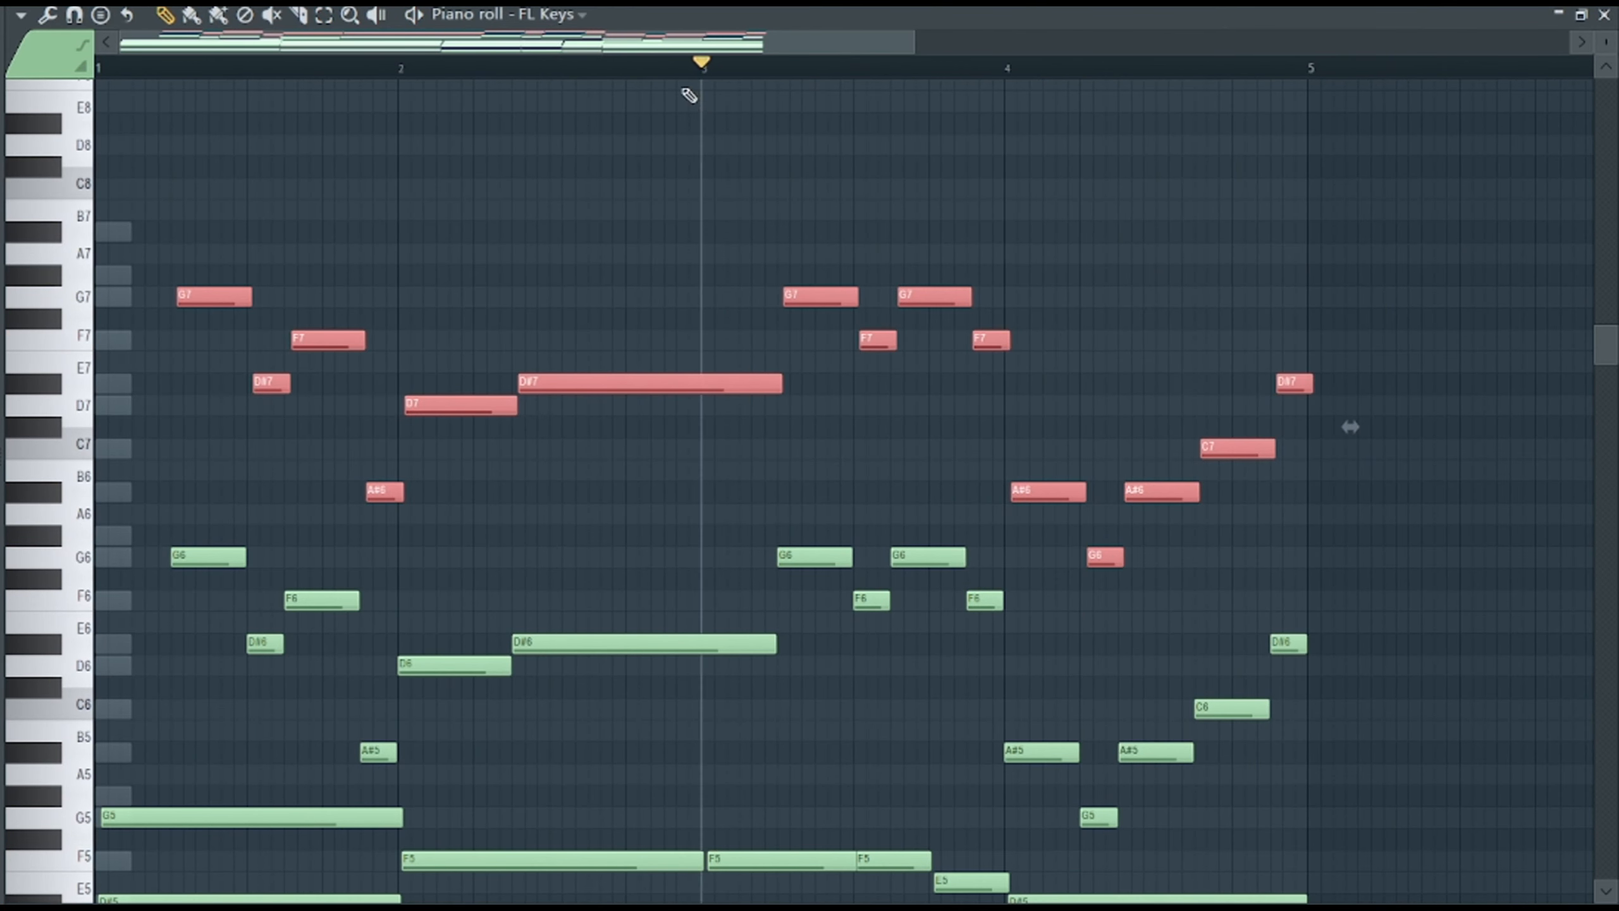
On the FL Keys mixer track, load Fruity parametric EQ 2 in slot 1 and Fruity Reeverb 2 in slot 2.
key("space")
key("F6")
key("F9")
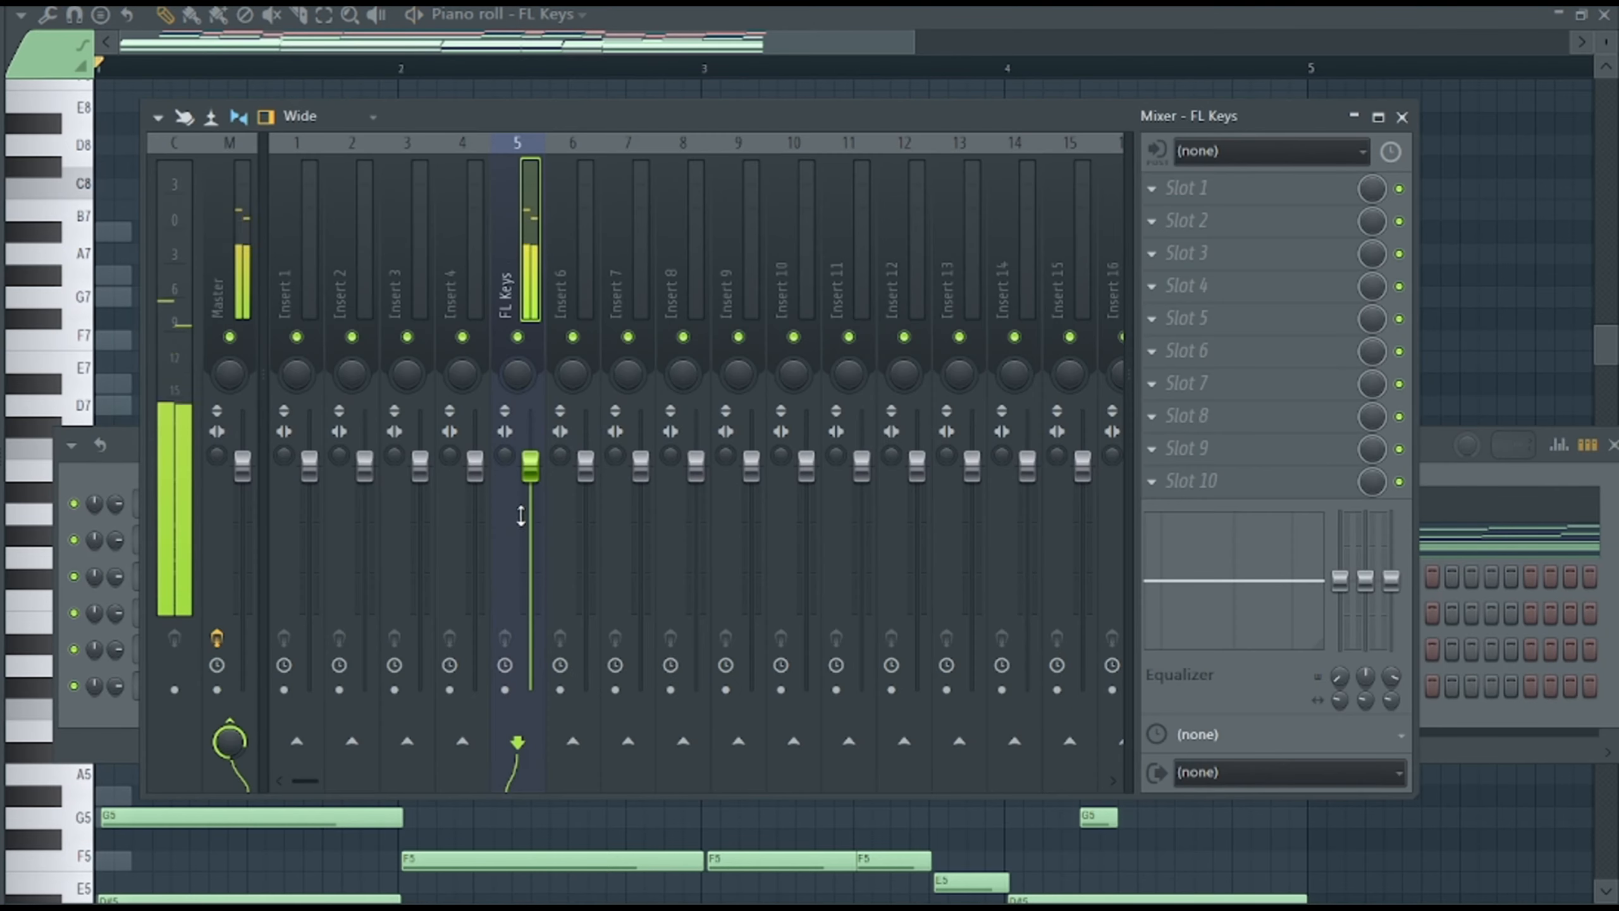
left_click(1151, 188)
key("space")
left_click(1005, 232)
left_click(1151, 222)
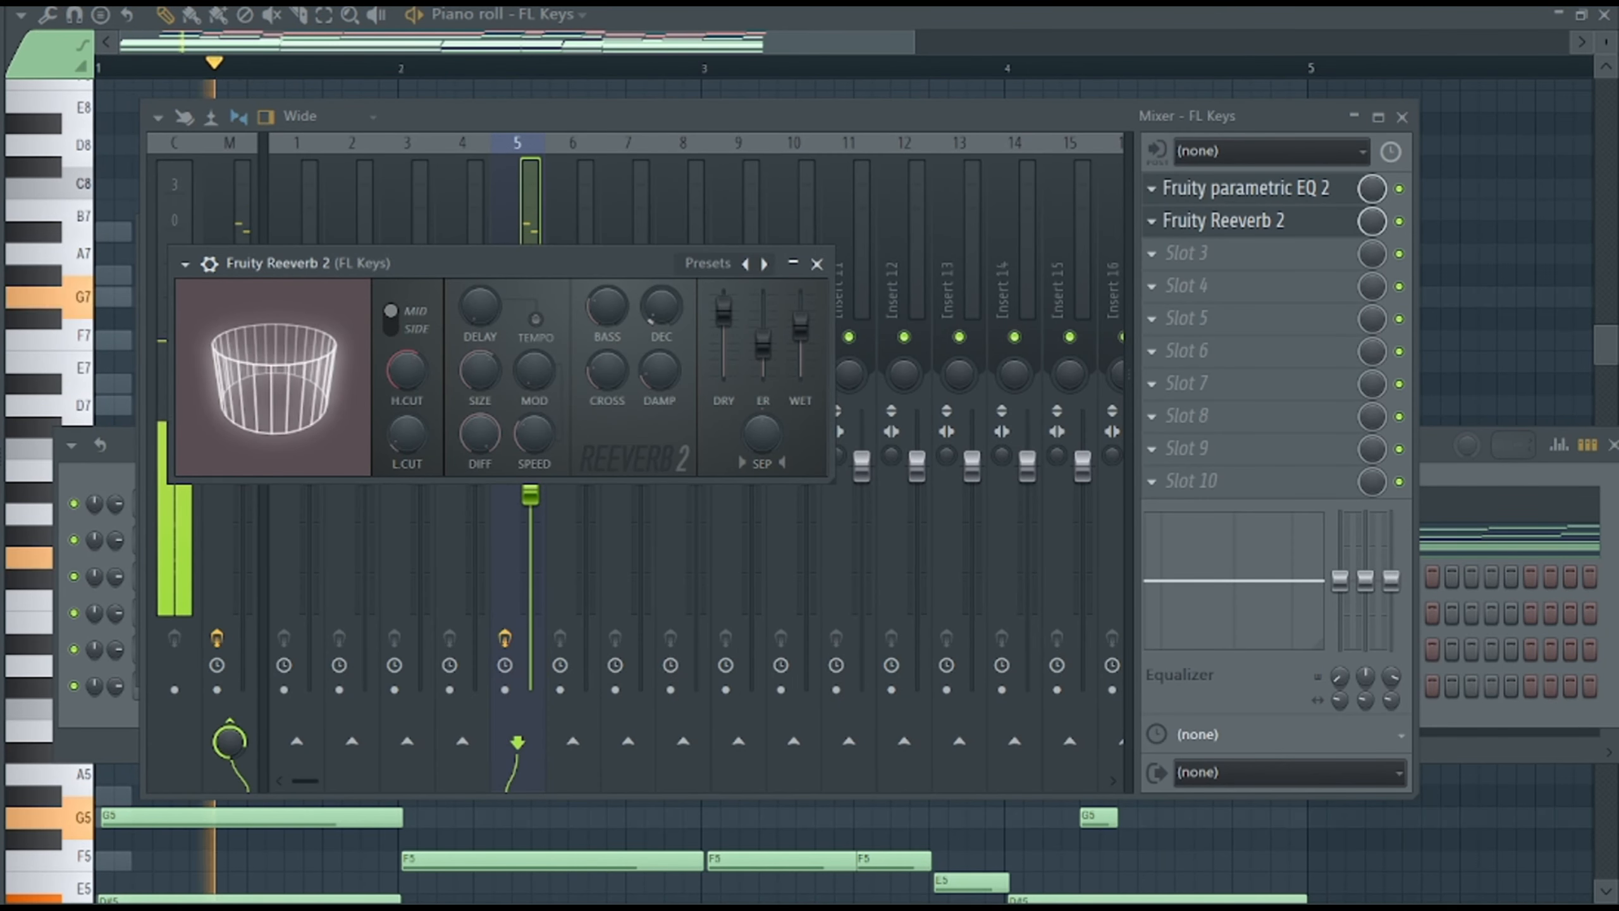
left_click(820, 263)
Load Patcher with the Youlean Humanizer preset in slot 3 of the FL Keys track and turn down Volume Speed and Volume Variation.
left_click(1151, 253)
left_click(830, 329)
left_click(1311, 145)
key("space")
left_click_drag(399, 676, 399, 733)
left_click_drag(550, 767, 550, 835)
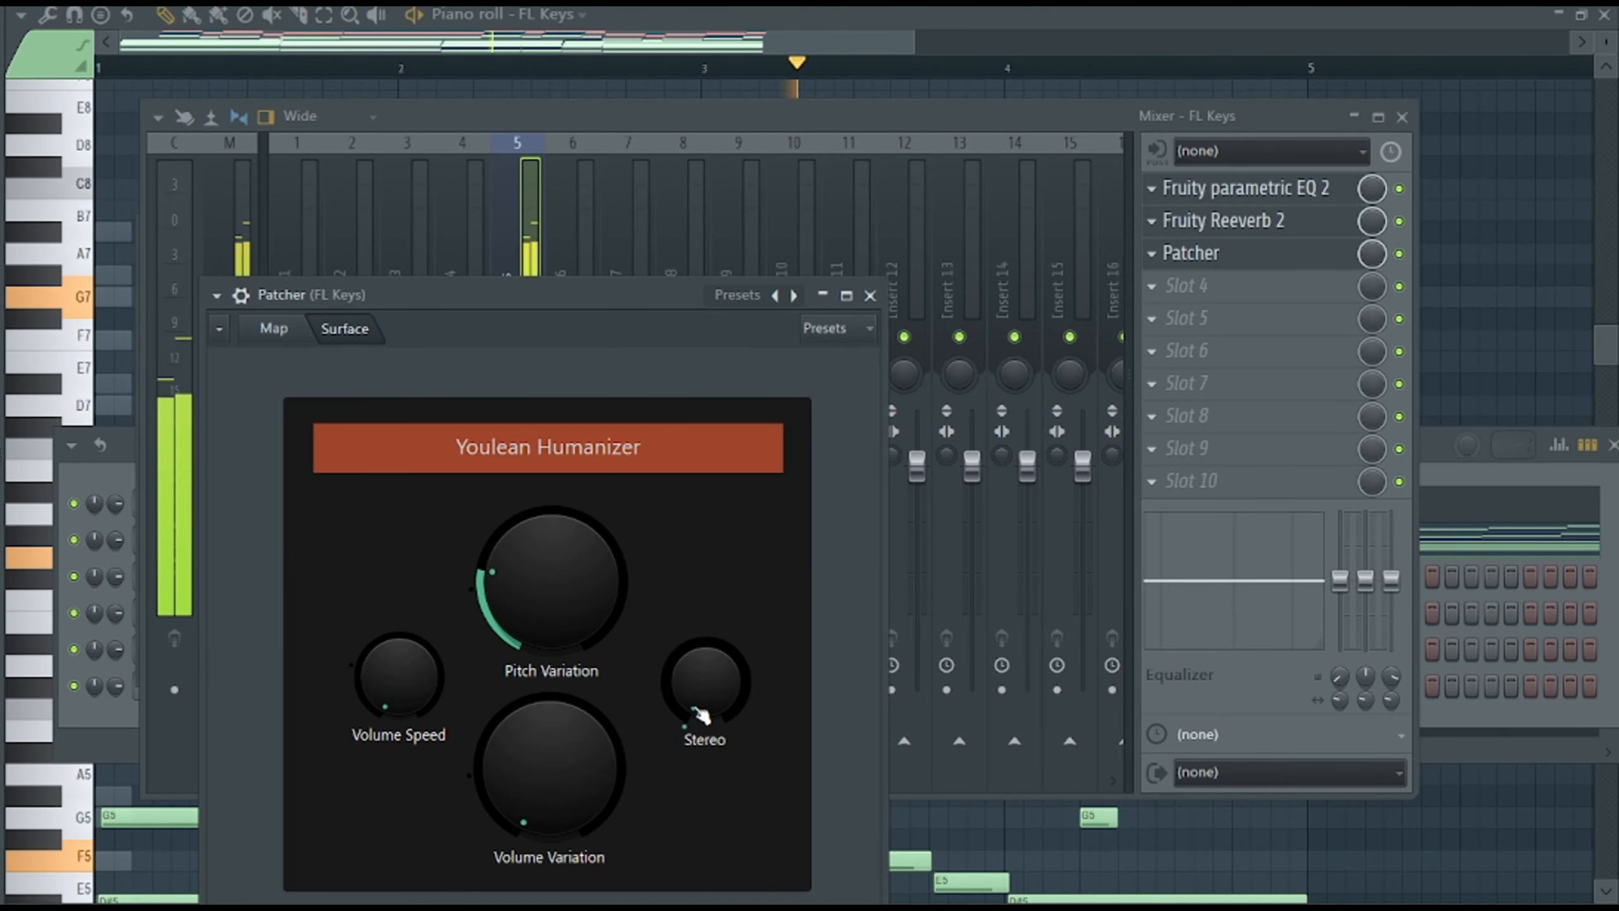
key("F9")
Slice the notes at the start of bar 5 and delete the part of the upper D#7 that overhangs the four bars.
scroll(1350, 232, "down", 3)
left_click(298, 14)
left_click_drag(1309, 160, 1310, 513)
key("Delete")
left_click(165, 15)
Insert a Sytrus channel above Kick and load its Chorus ep 1 preset.
key("F6")
key("space")
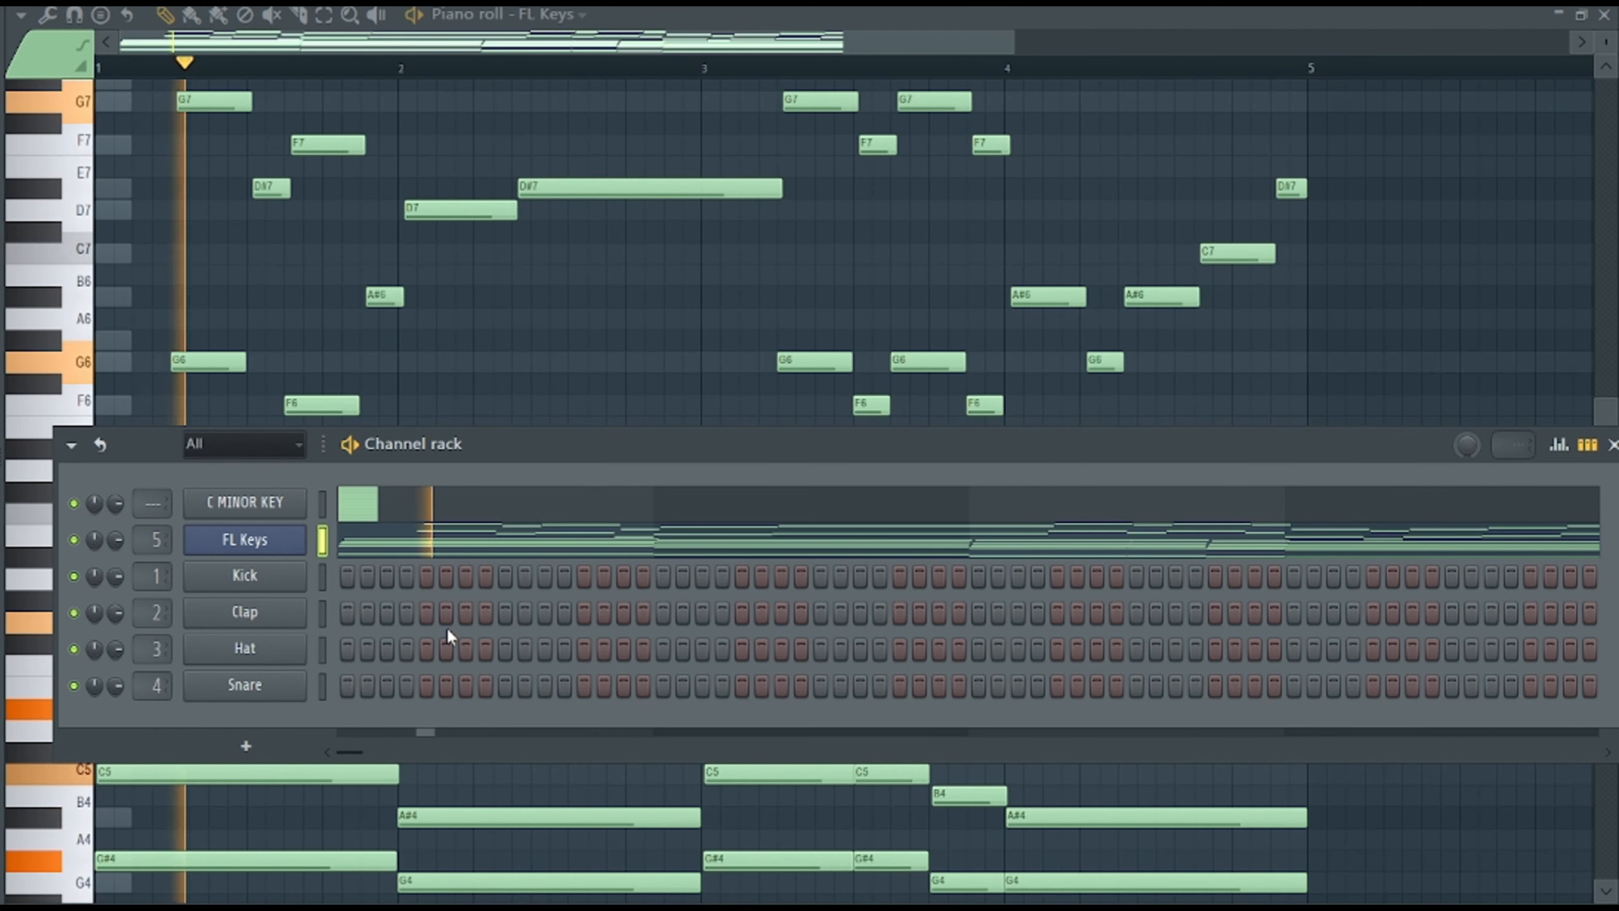
key("space")
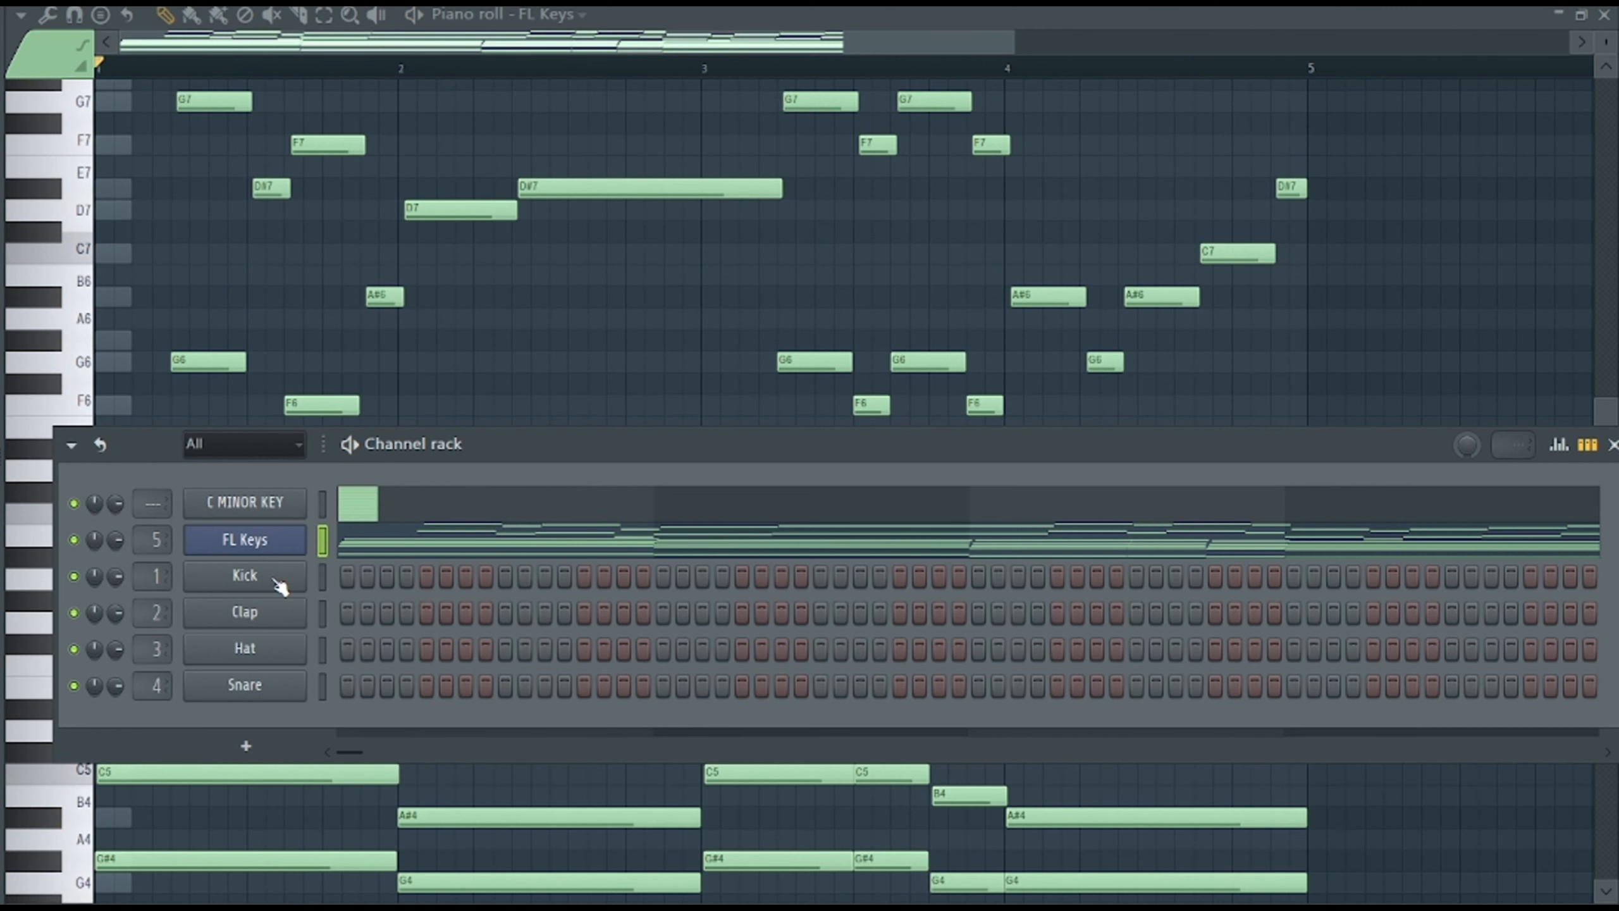
right_click(284, 576)
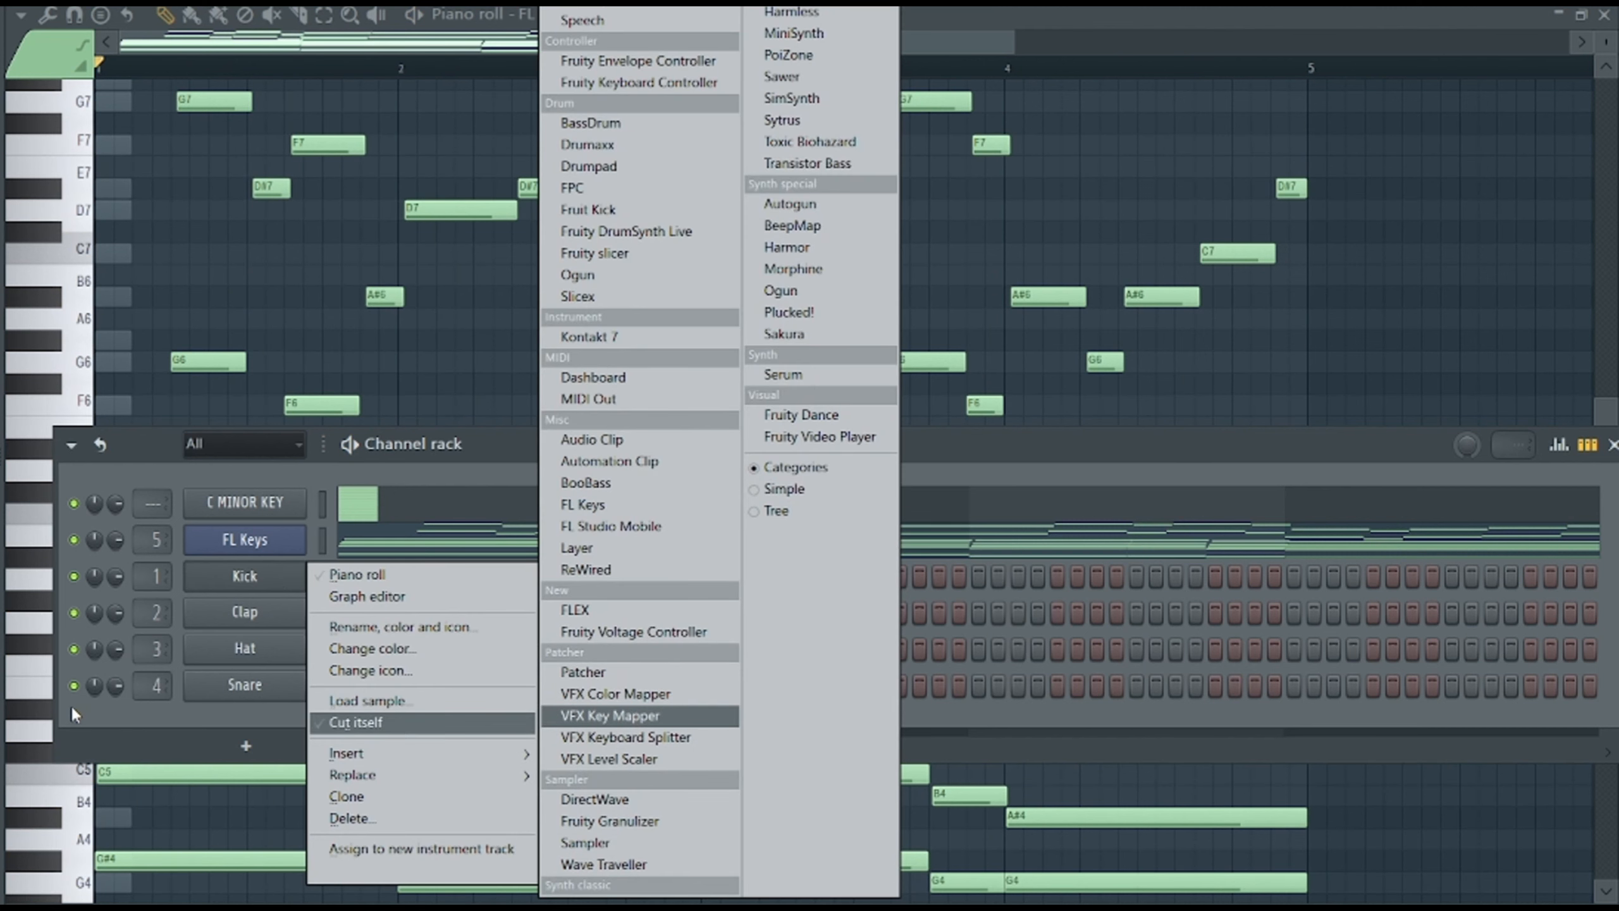
right_click(239, 564)
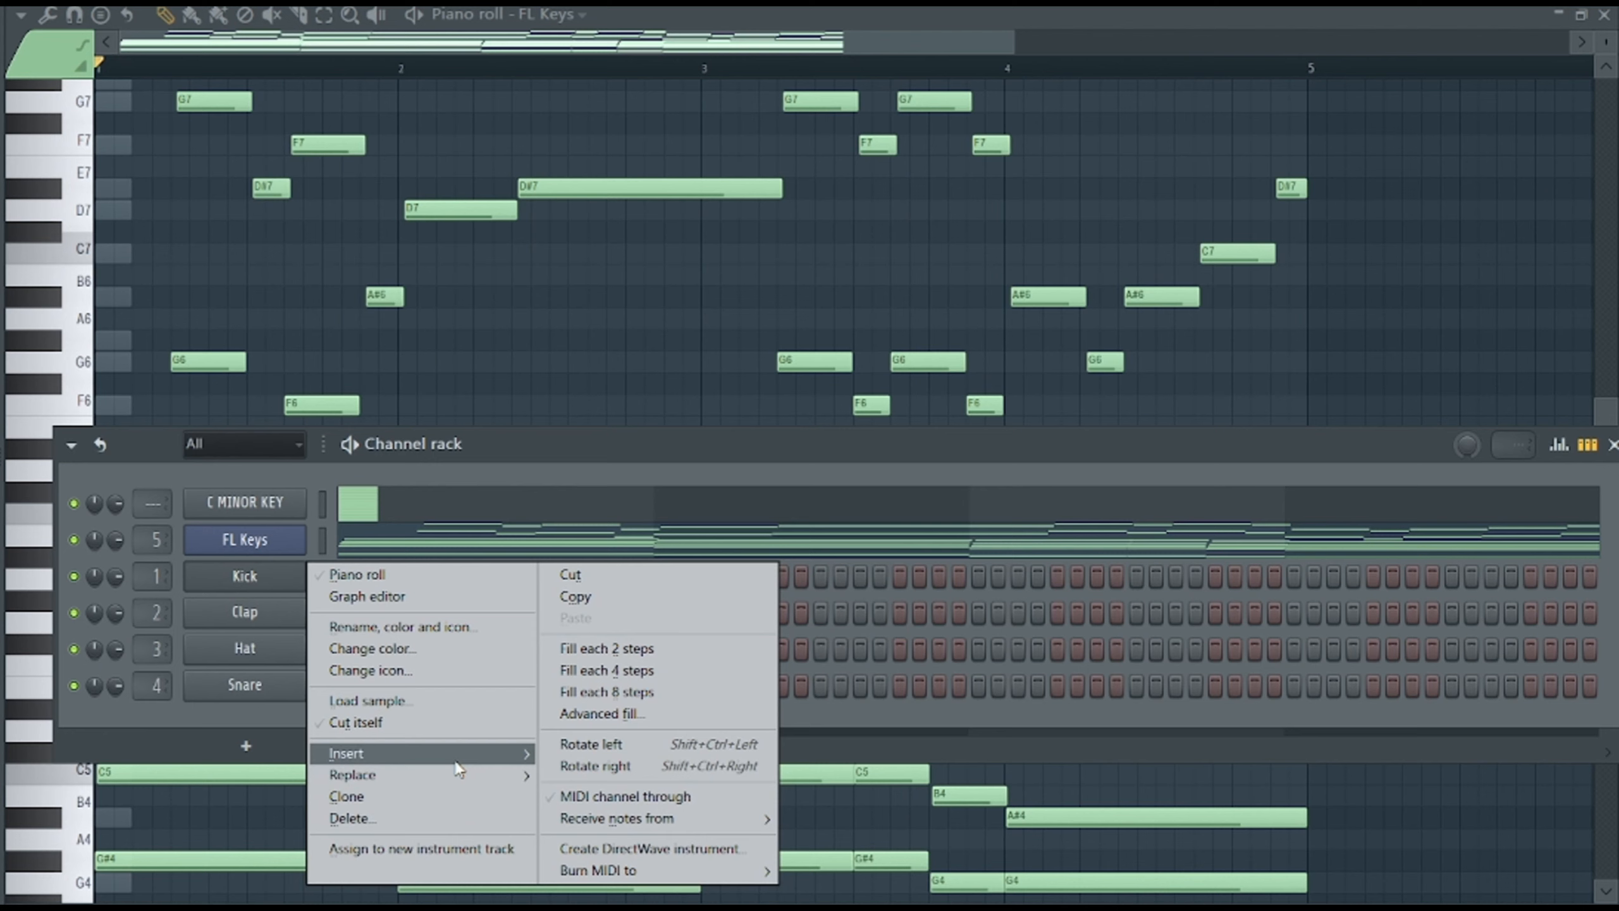
mouse_move(456, 760)
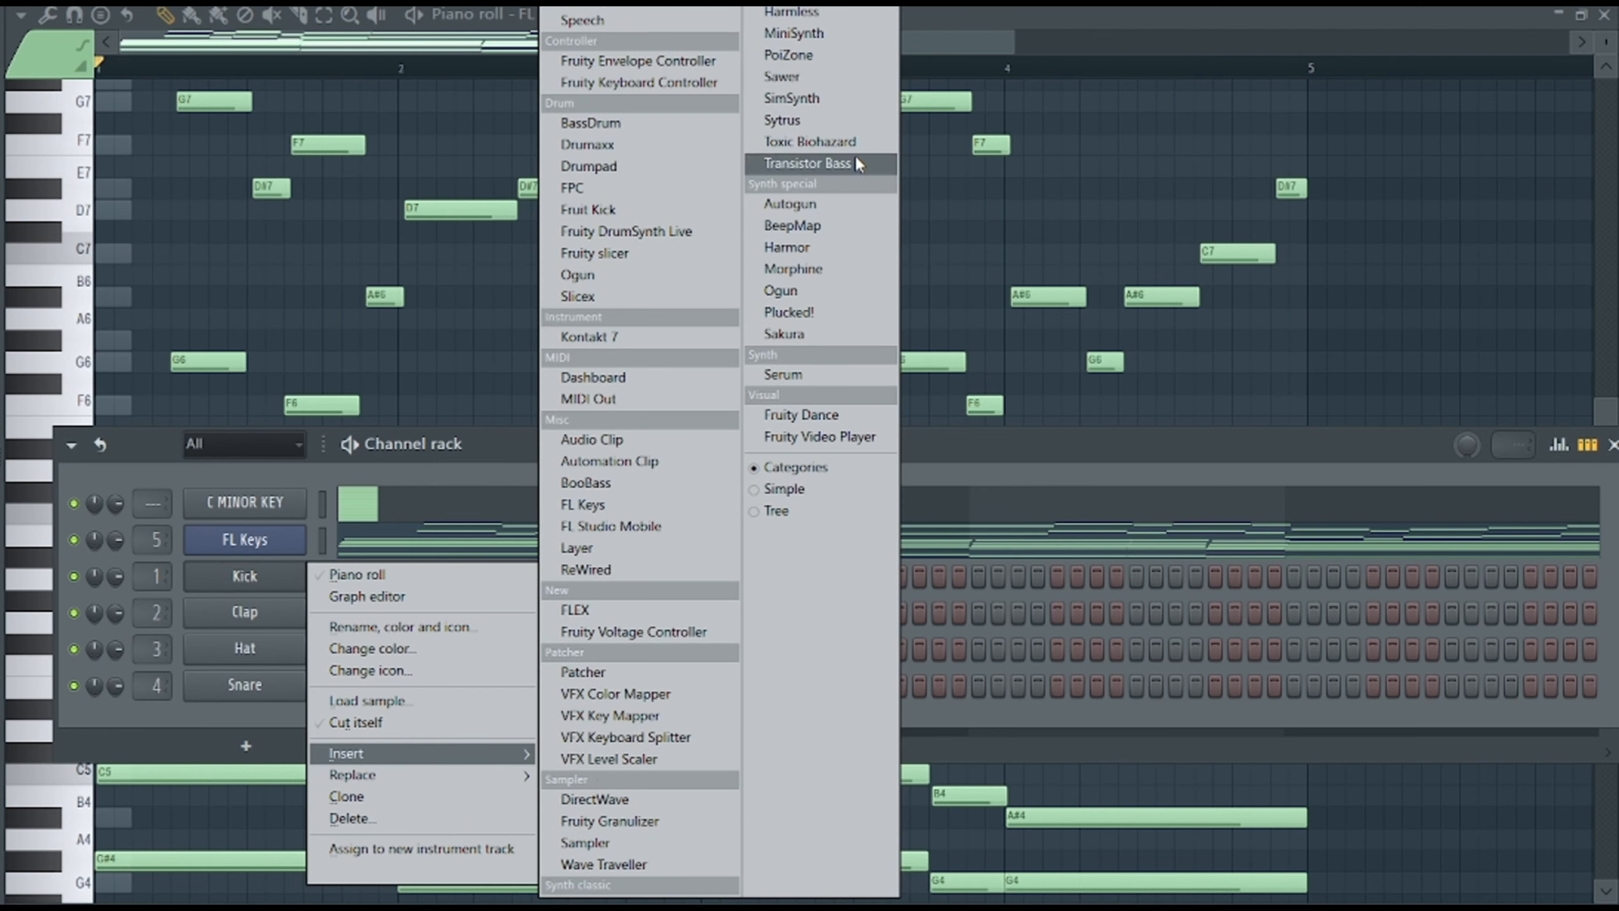
left_click(815, 117)
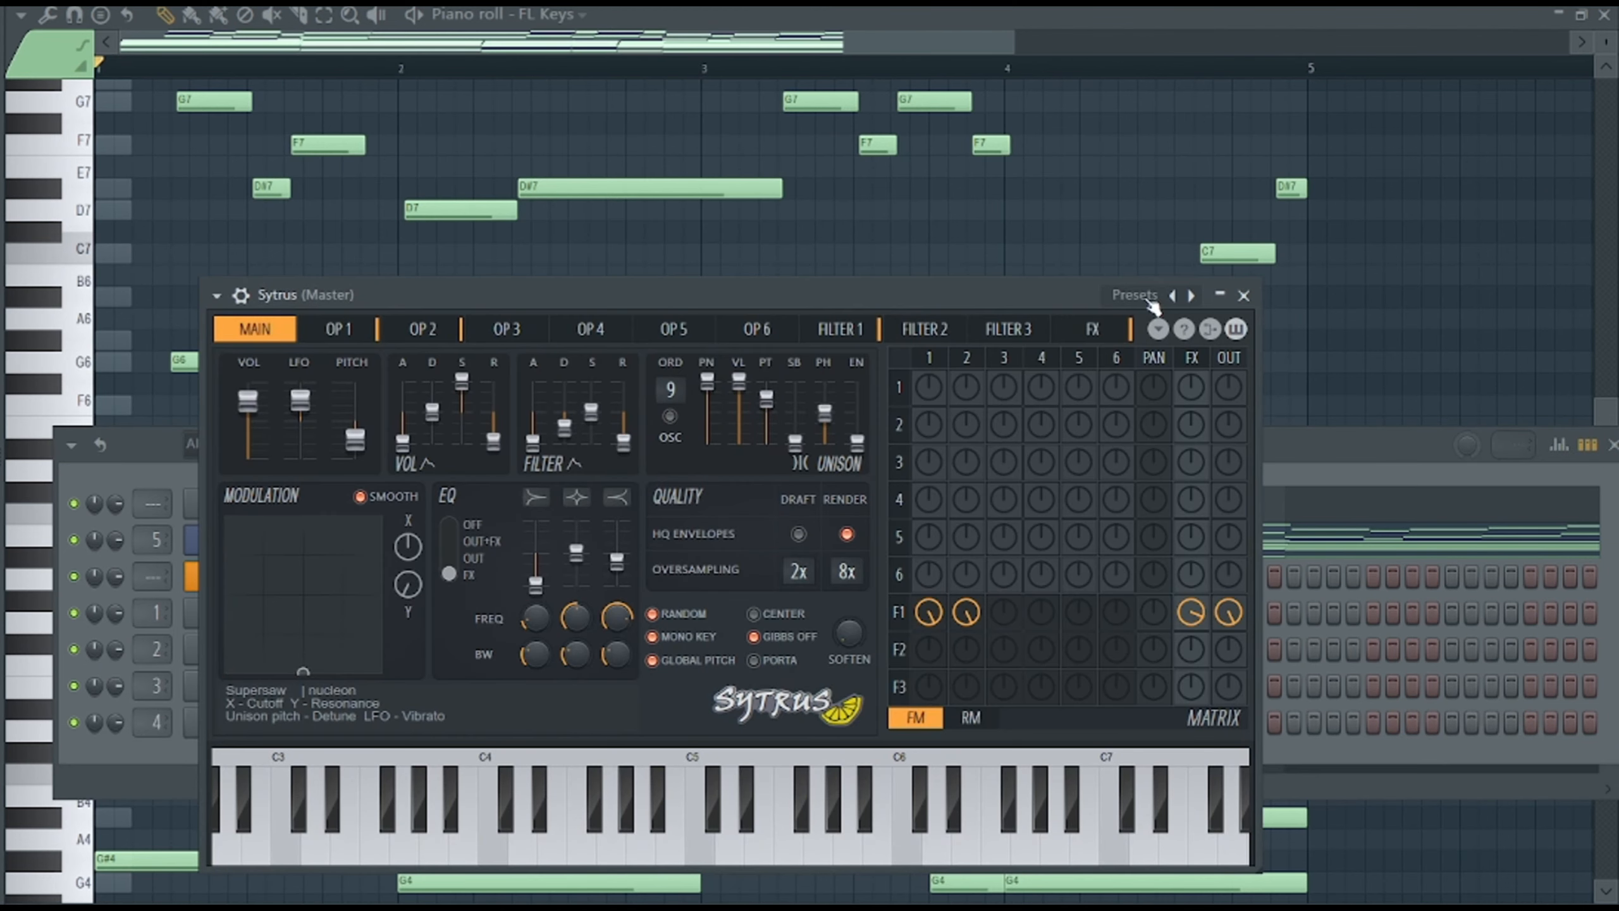
left_click(1191, 295)
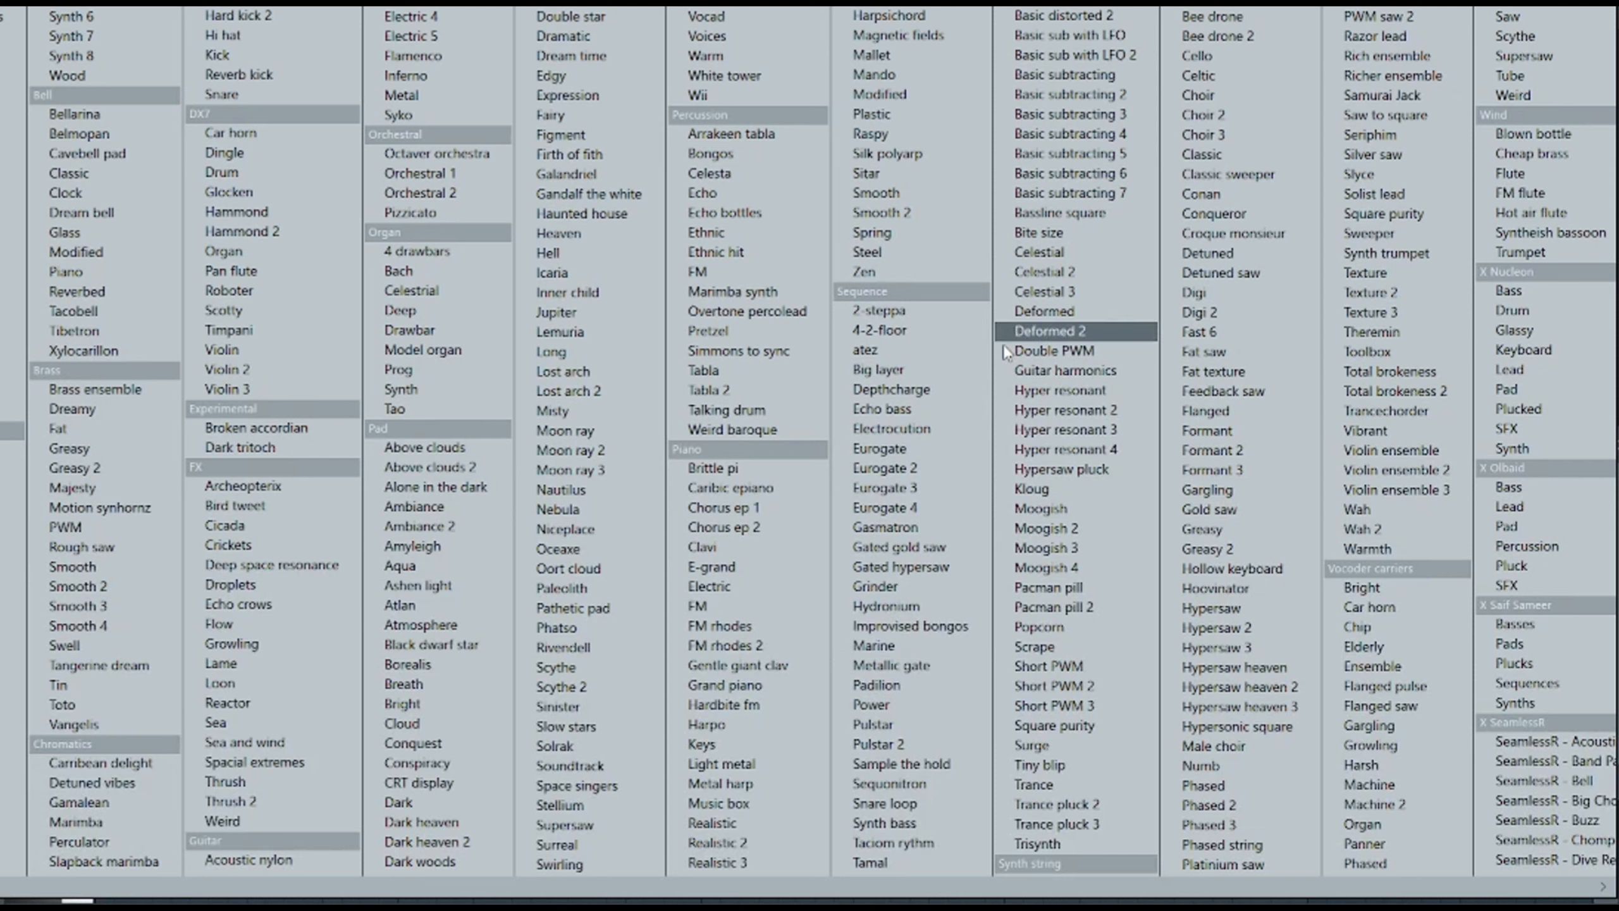
left_click(785, 513)
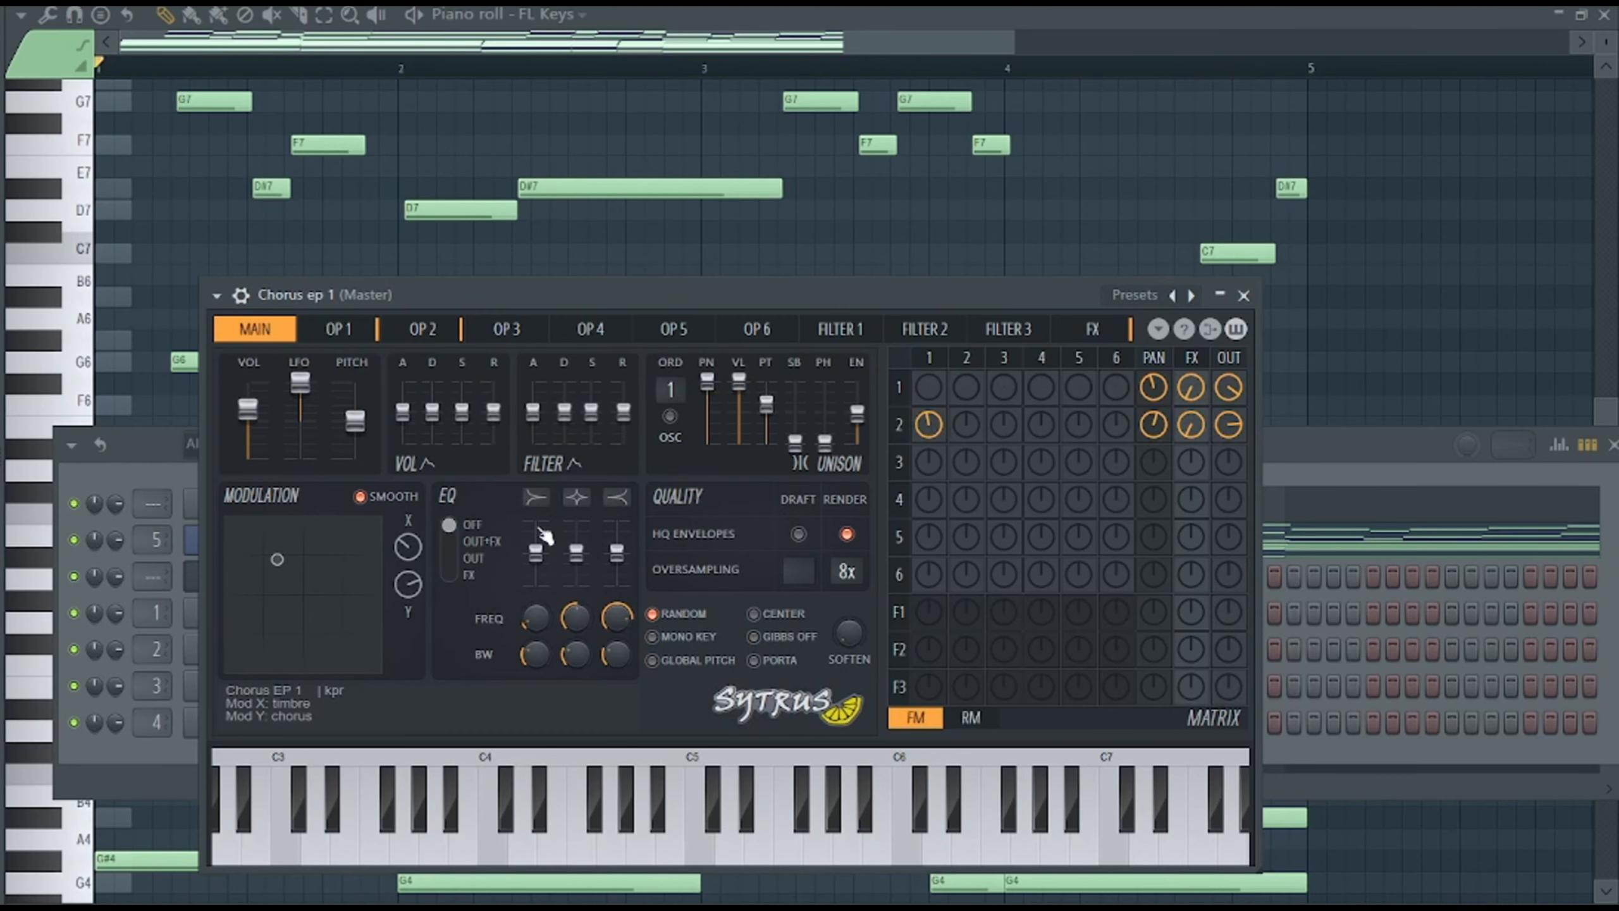
Copy the FL Keys notes into the Chorus ep 1 channel and mute FL Keys during playback.
left_click(153, 472)
right_click(244, 540)
left_click(577, 560)
right_click(245, 576)
left_click(569, 618)
key("space")
left_click(73, 540)
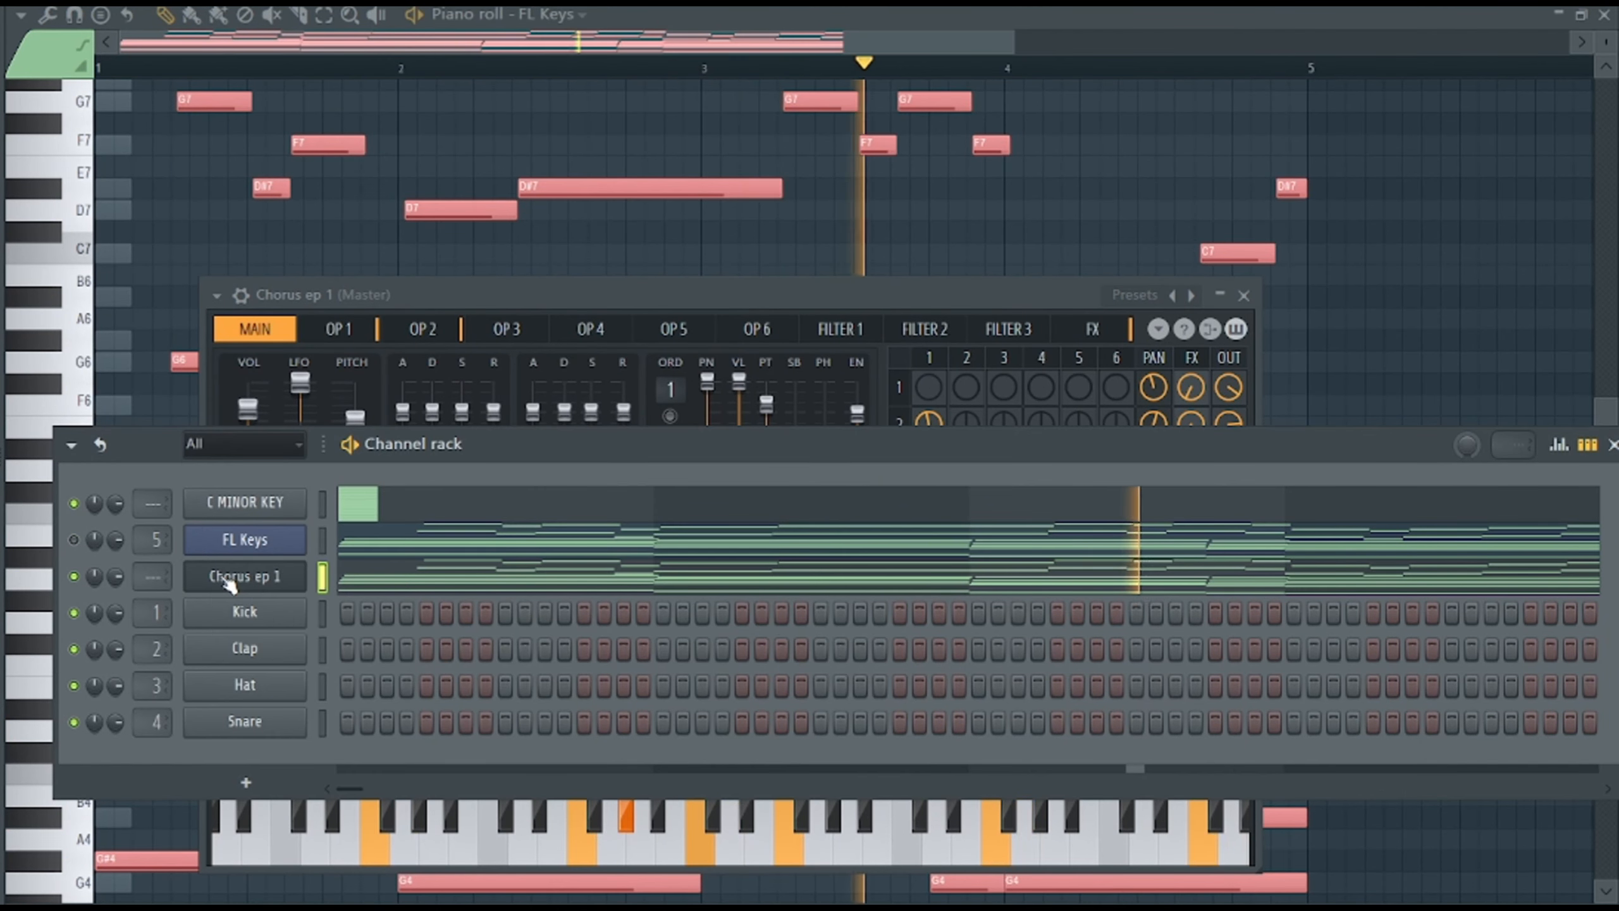
Route the Chorus ep 1 channel to mixer track 6 and lower that track's volume.
key("ctrl+l")
left_click(573, 319)
left_click_drag(586, 467, 584, 518)
Load Fruity parametric EQ 2 on the Chorus ep 1 mixer track and cut band 2 in the bass range.
left_click(1153, 188)
left_click(828, 575)
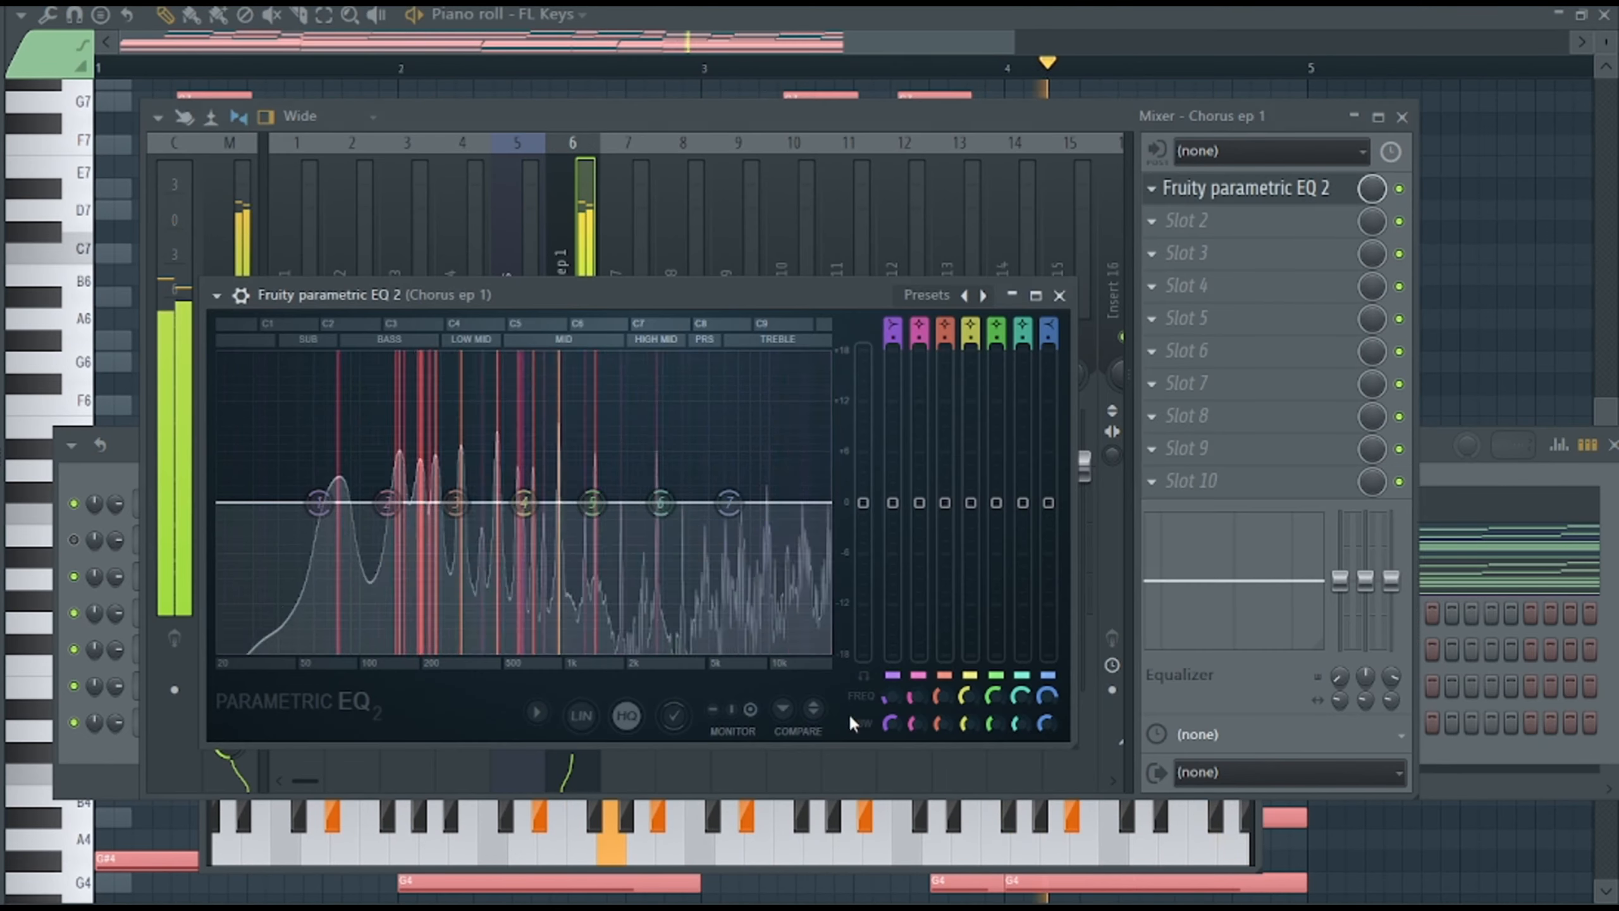
left_click_drag(918, 503, 919, 529)
mouse_move(916, 720)
left_mouse_down()
mouse_move(904, 743)
mouse_move(915, 724)
left_mouse_up()
Replace the Chorus ep 1 instrument with FLEX and load the Electric Piano preset from Essential Pianos.
left_click(96, 475)
right_click(245, 577)
mouse_move(396, 754)
left_click(651, 606)
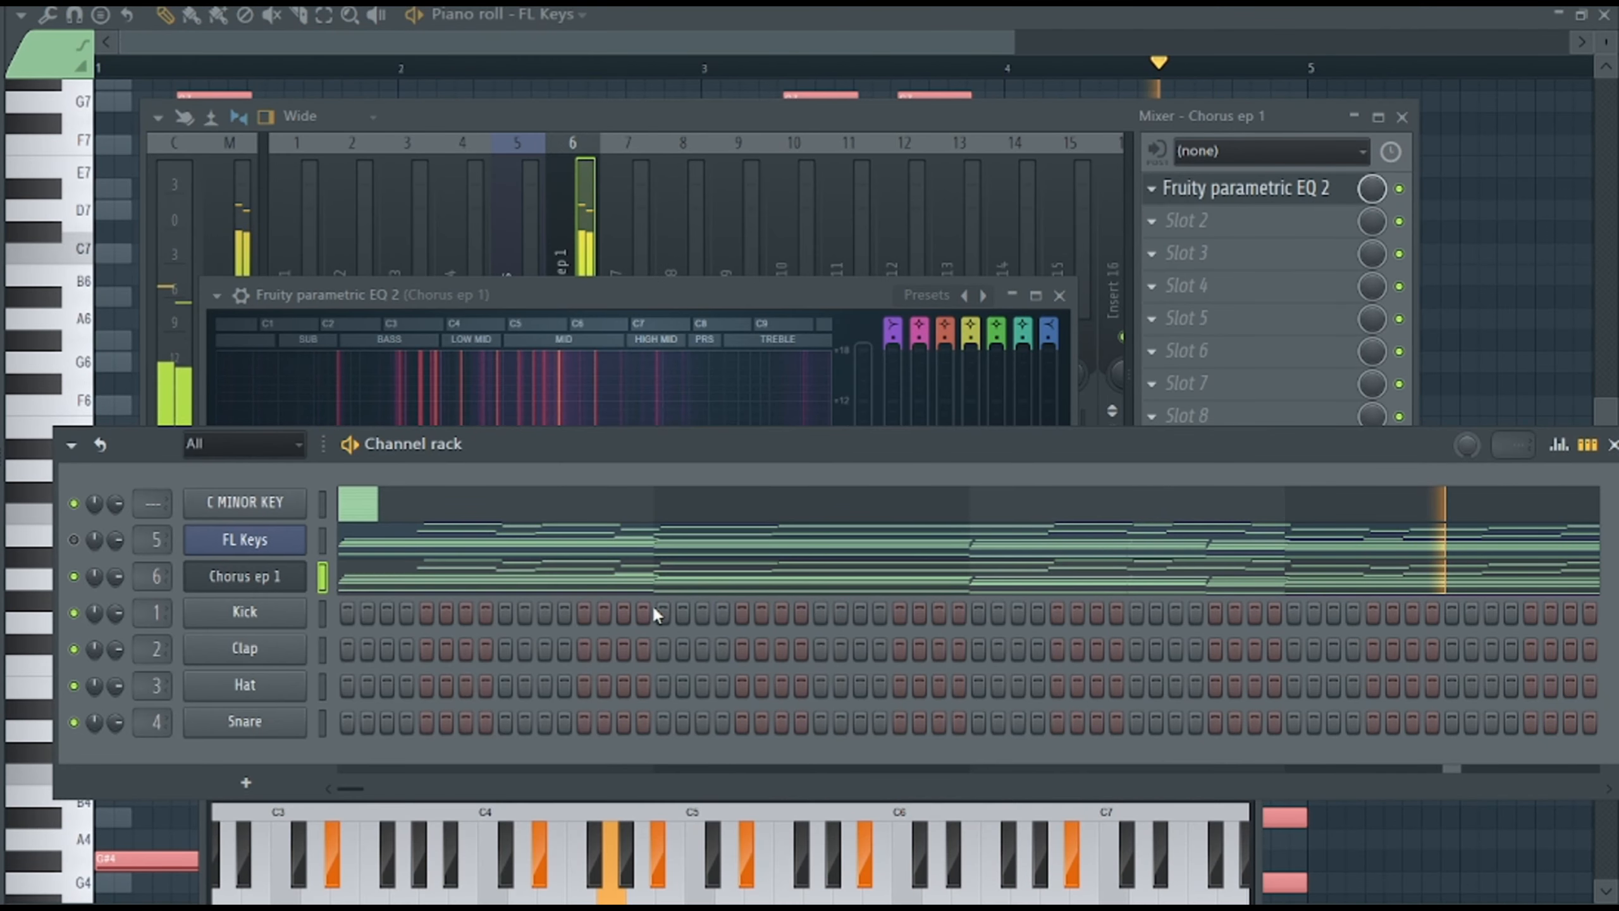
left_click(309, 900)
key("space")
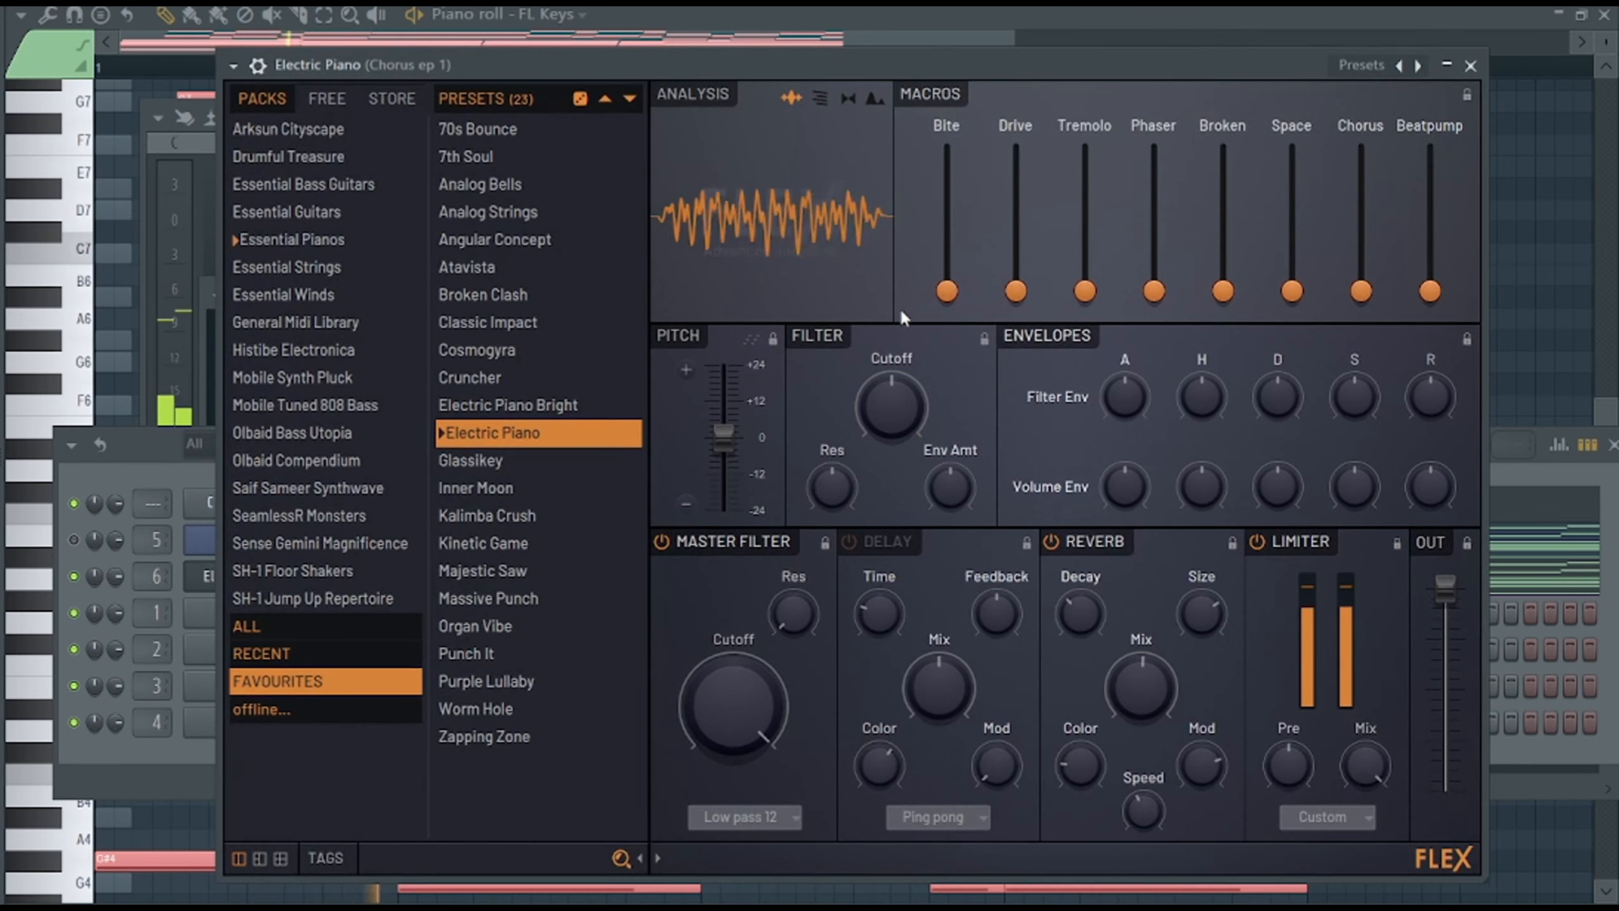
Raise the Tremolo and Bite macros of the Electric Piano sound and set the Chorus macro to maximum.
left_click(110, 484)
key("F9")
left_click(1243, 188)
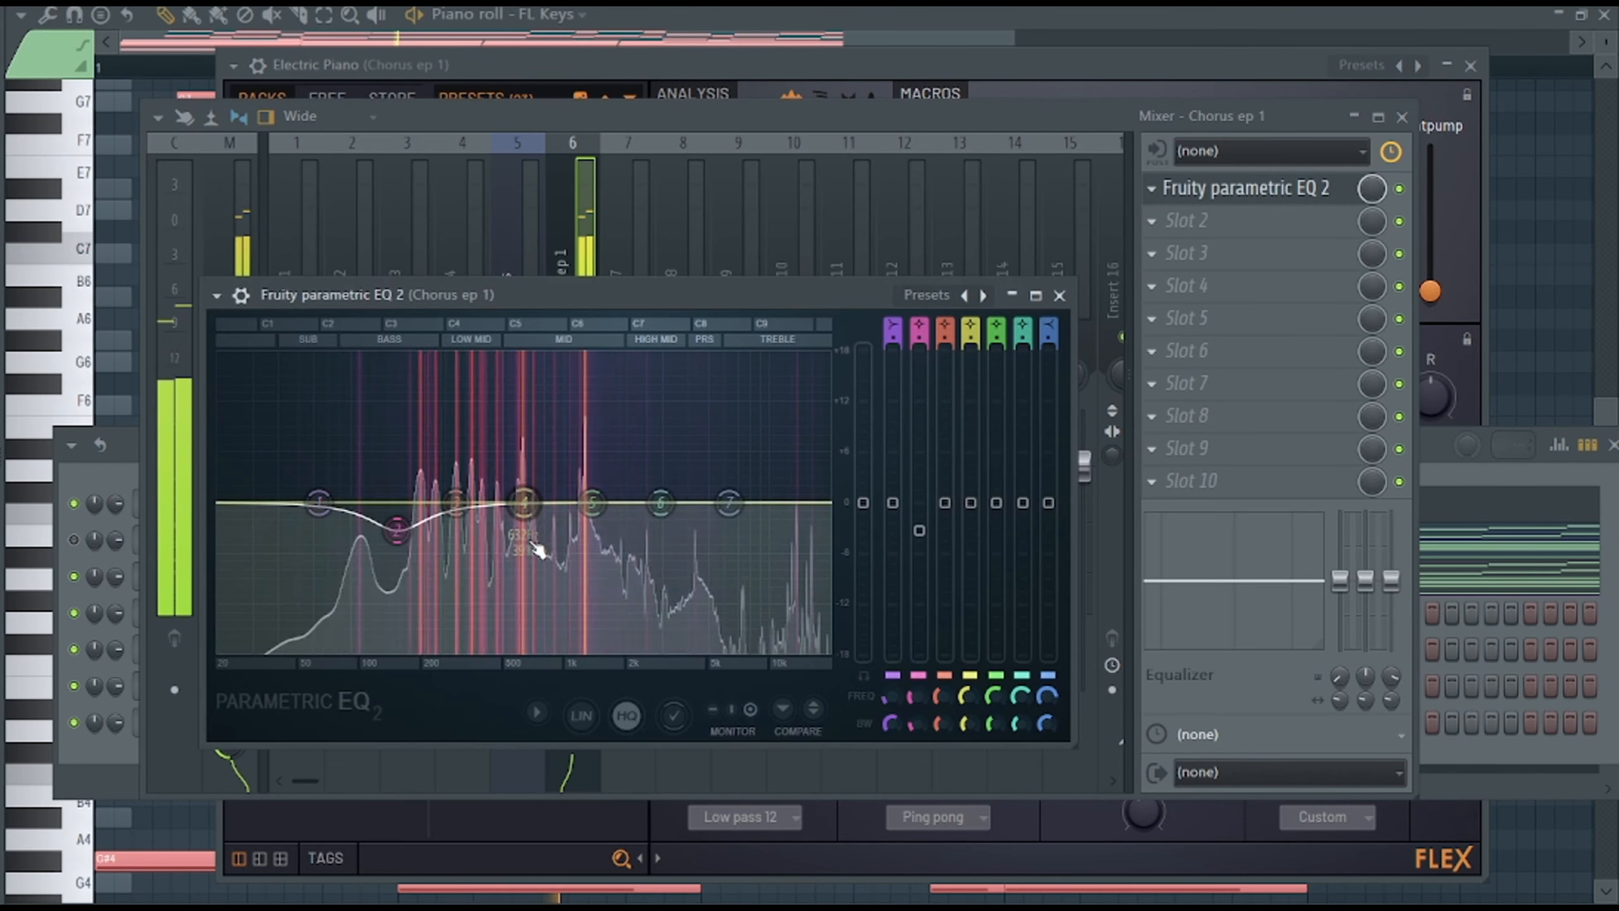
left_click(835, 70)
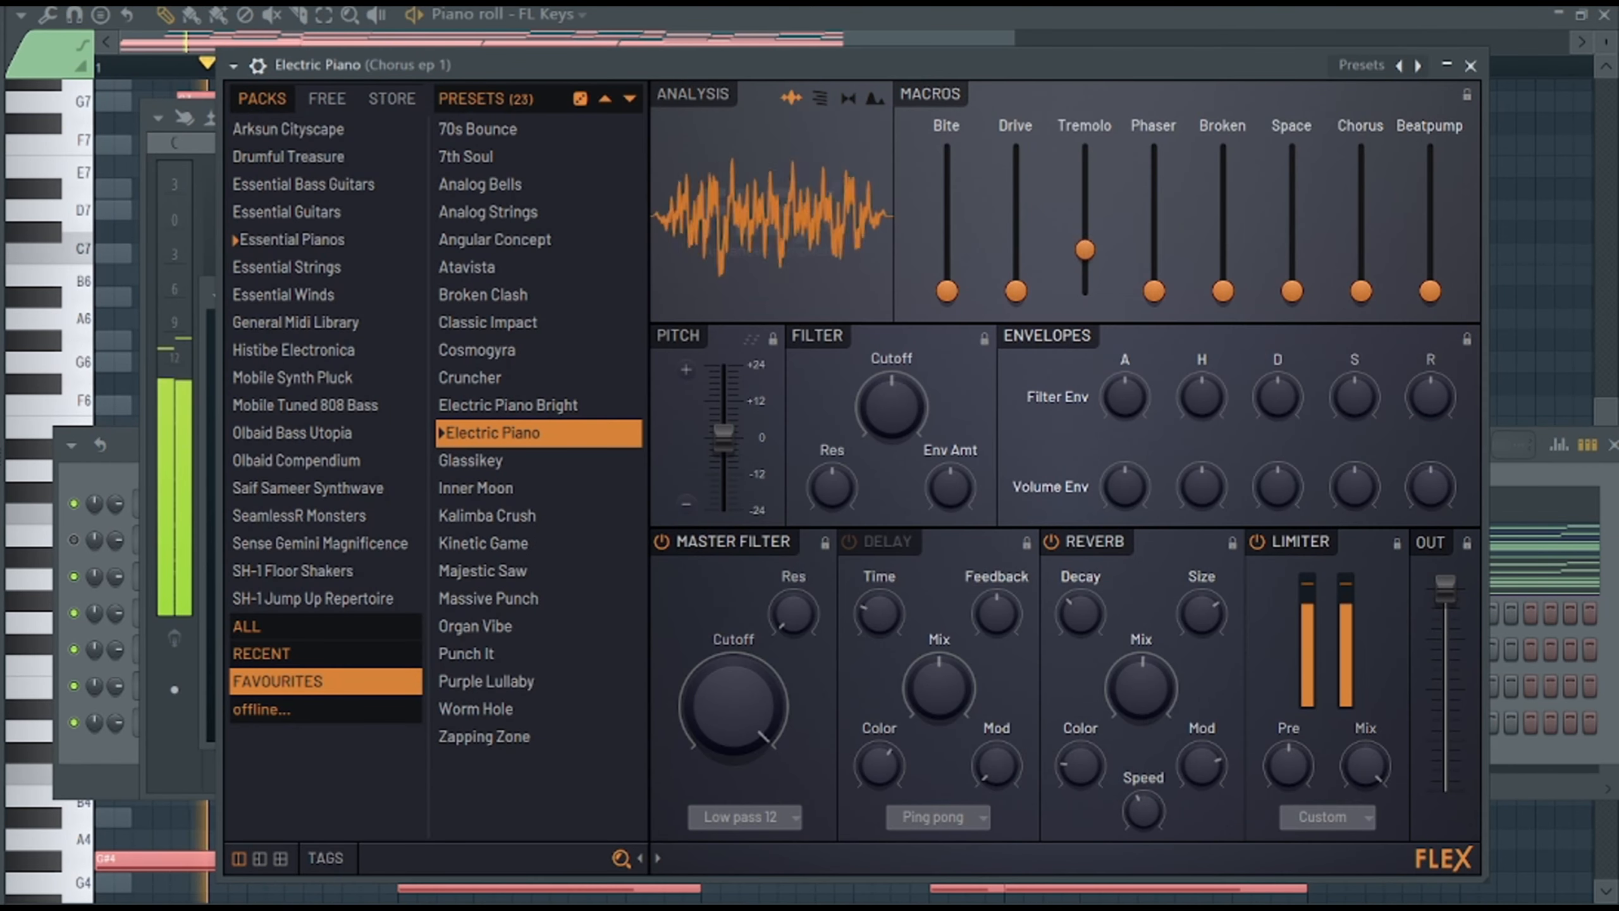
left_click_drag(1361, 220, 1362, 148)
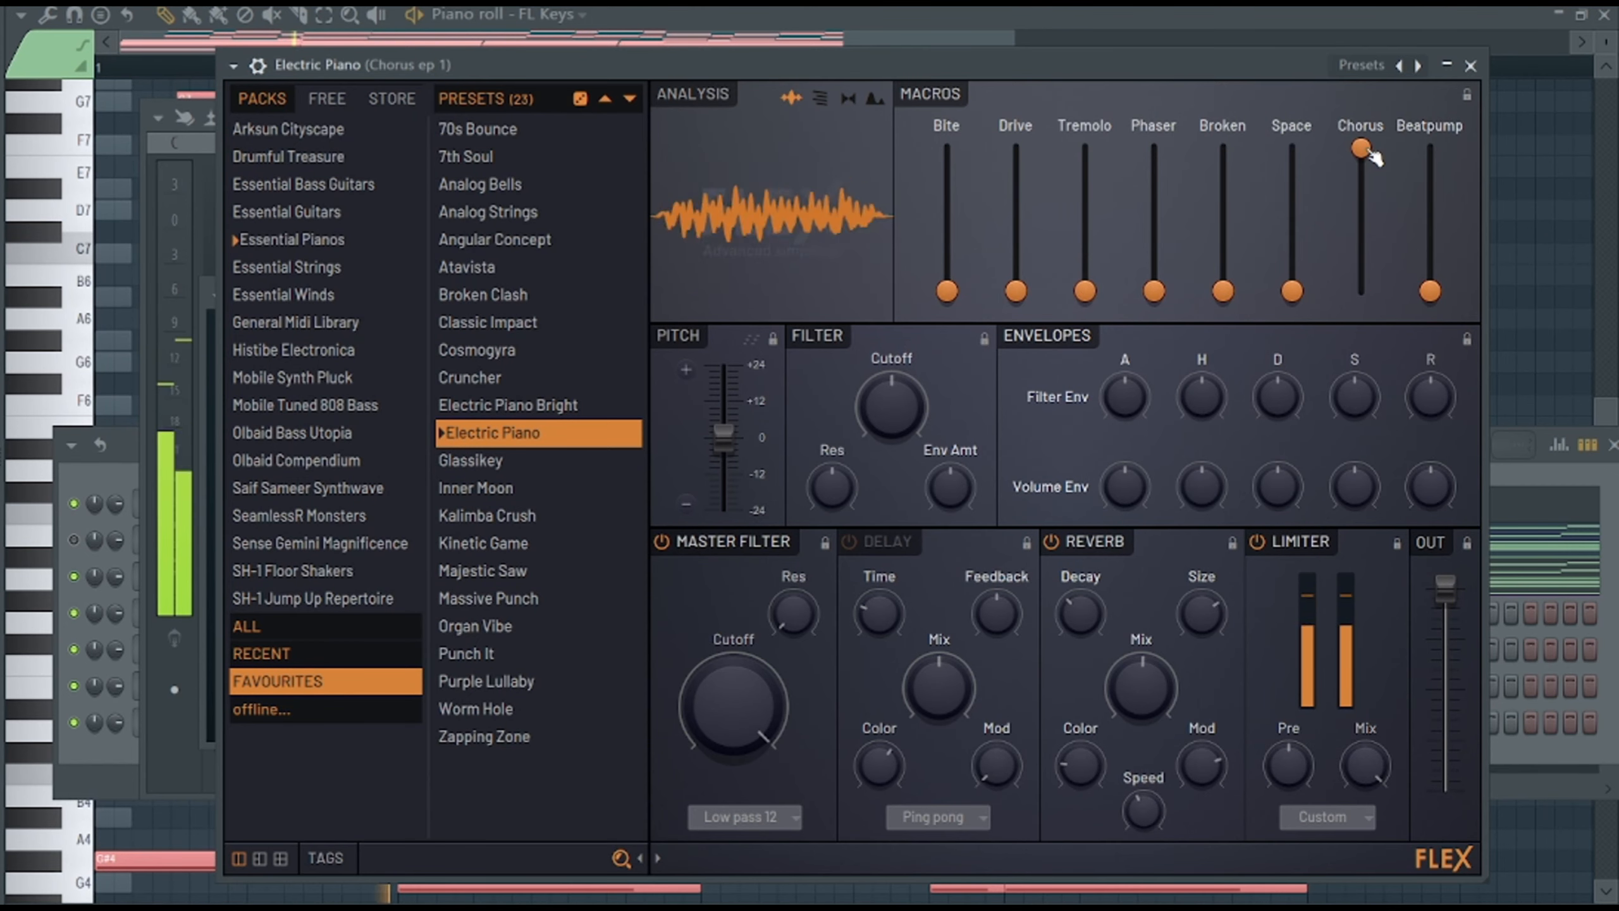
left_click_drag(947, 290, 947, 226)
Load an effect into slot 2 of the Chorus ep 1 mixer track.
key("F9")
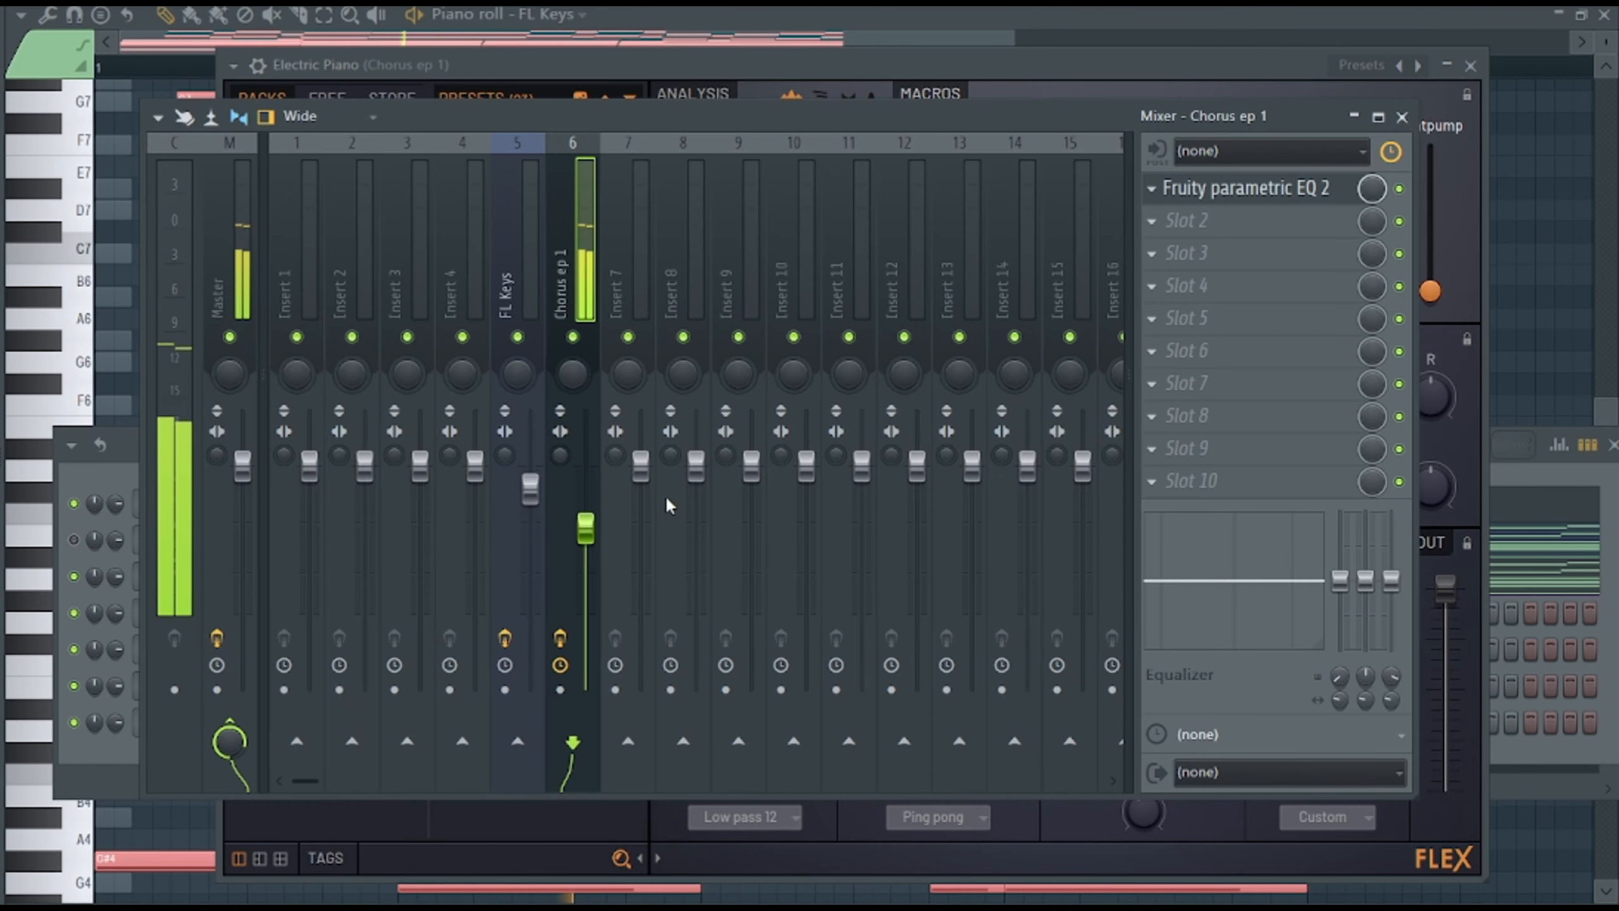
left_click(1151, 221)
mouse_move(1184, 250)
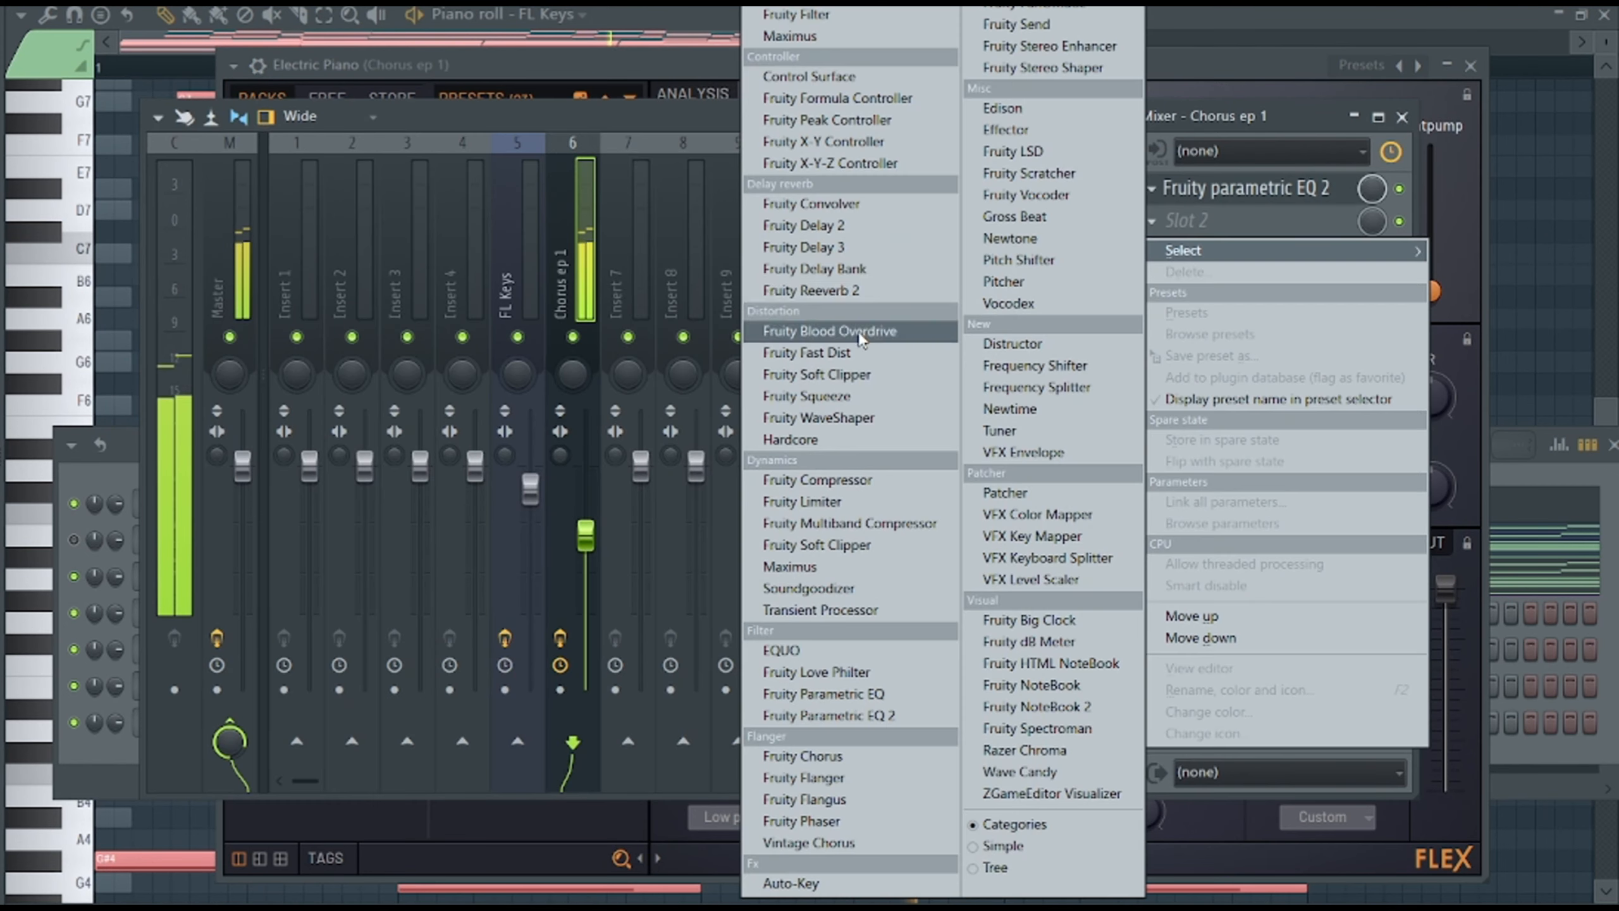
left_click(810, 291)
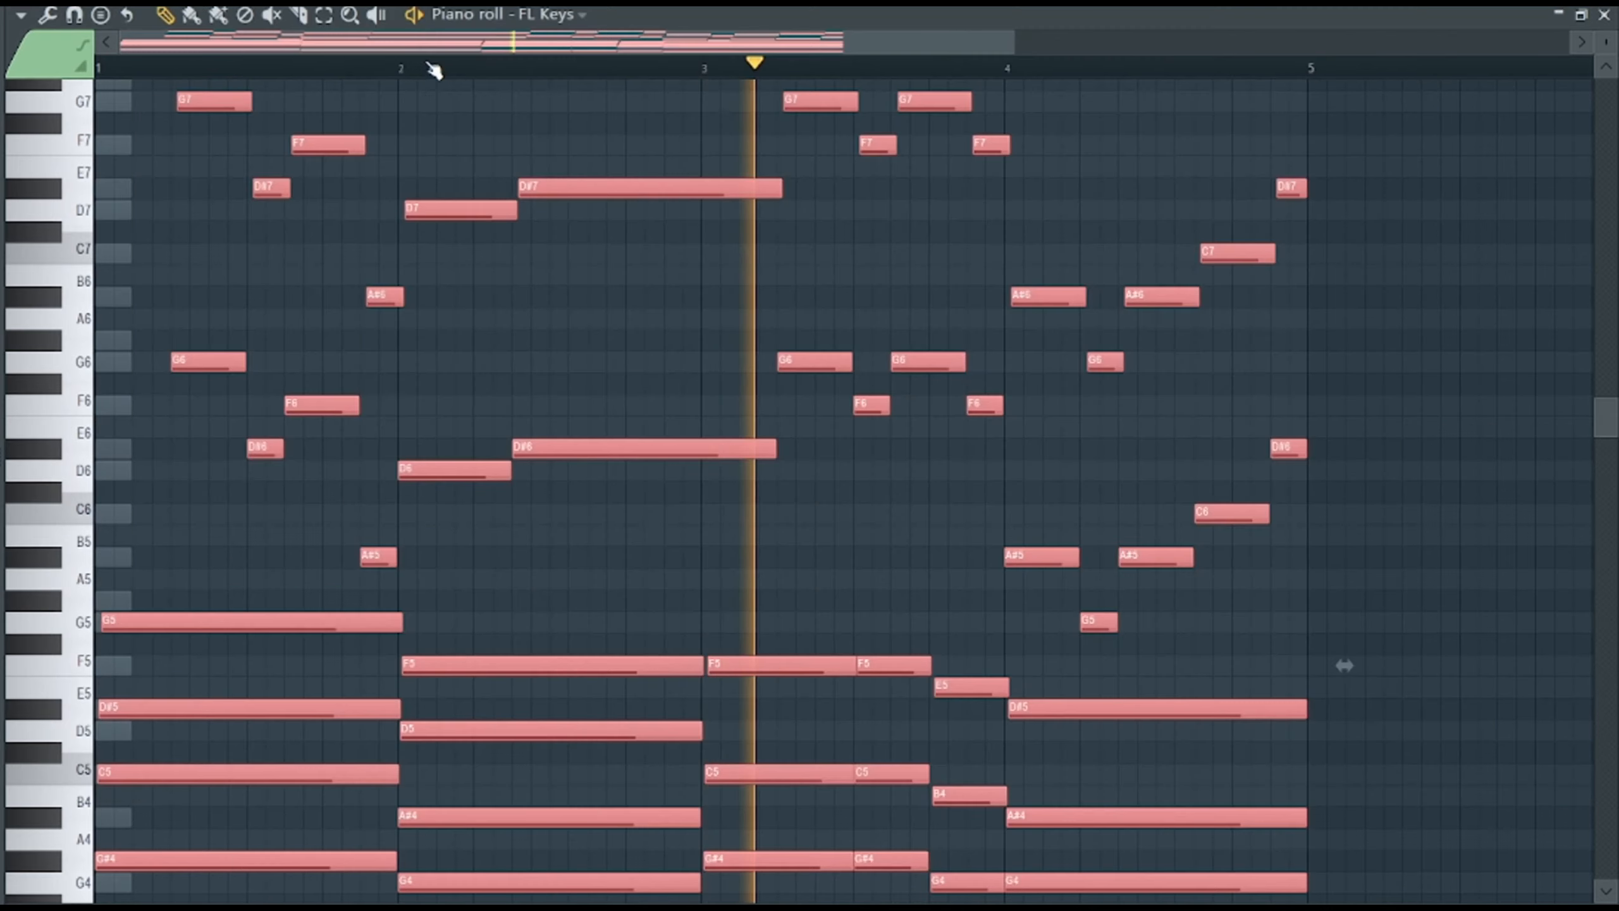
Delete the upper-octave melody from the Electric Piano channel and play the pattern.
left_click_drag(1359, 398, 1186, 579)
mouse_move(1320, 377)
left_mouse_down()
mouse_move(1007, 172)
mouse_move(383, 360)
left_mouse_up()
scroll(991, 142, "up", 1)
left_click_drag(162, 94, 319, 264)
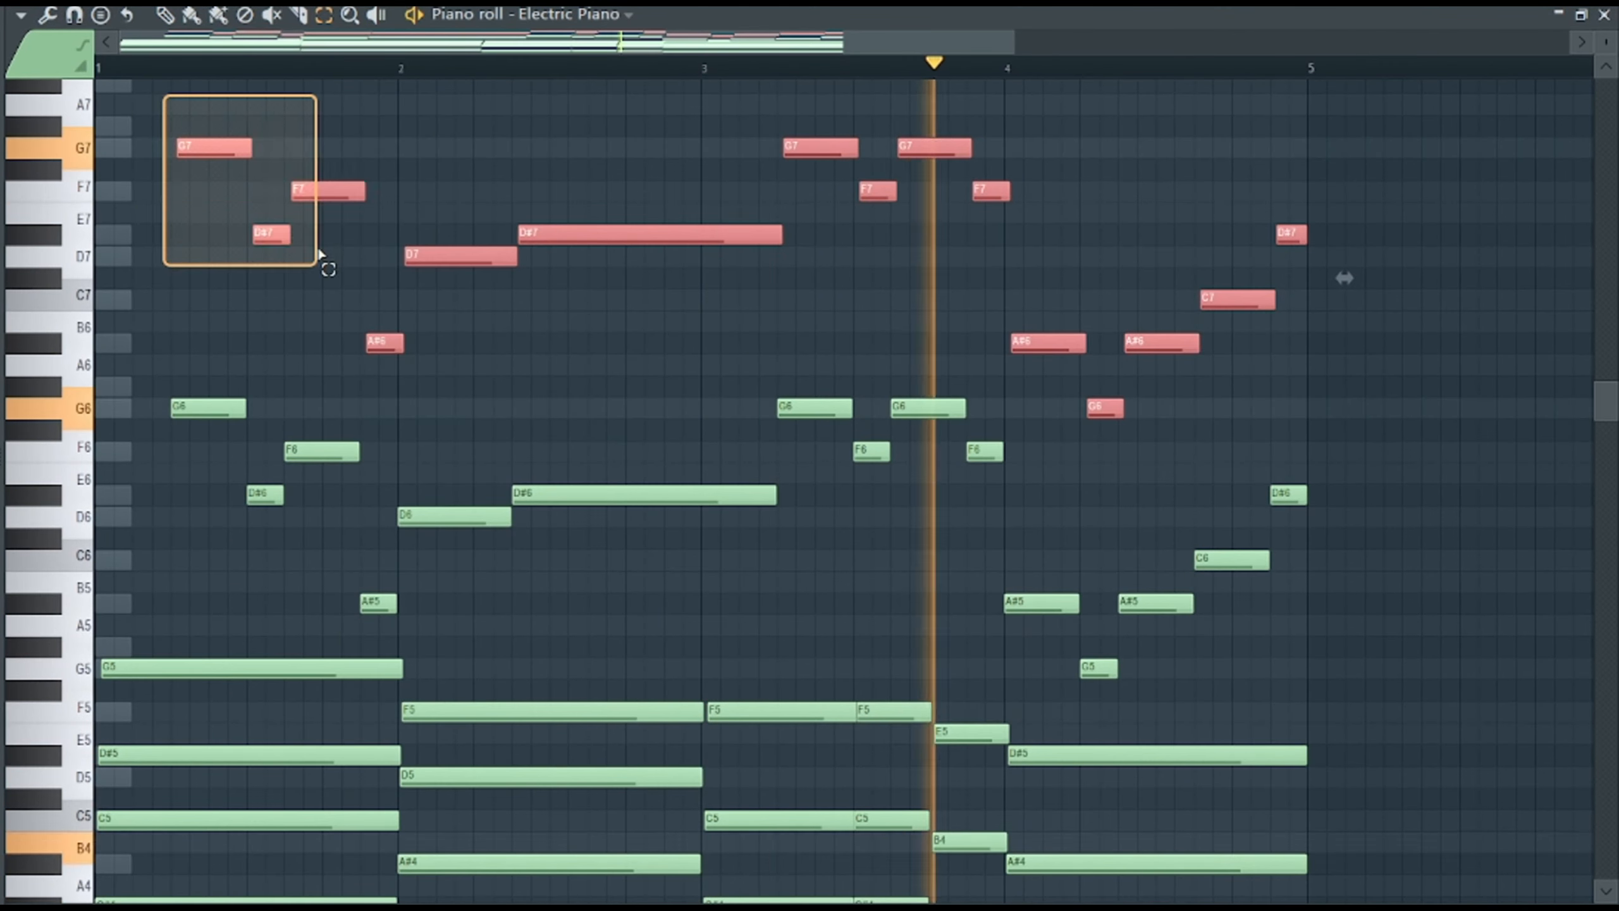
key("Delete")
key("p")
key("space")
key("space")
Insert a Morphine channel above Kick and load the KBD Deviating Keys FG preset from its library.
key("space")
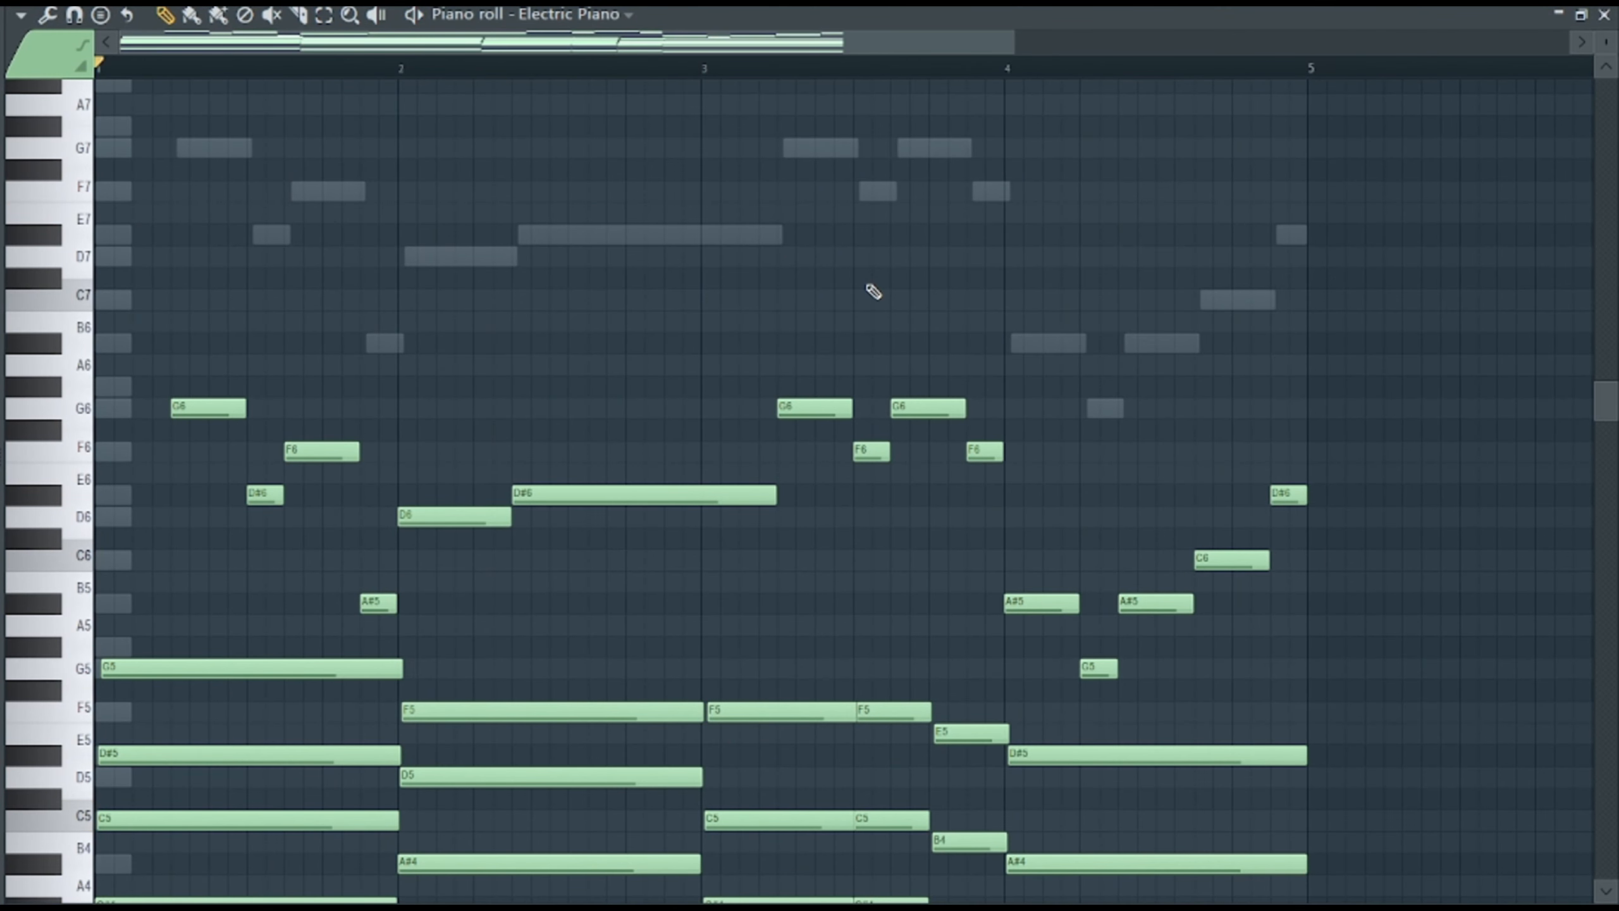
key("space")
key("F6")
right_click(282, 620)
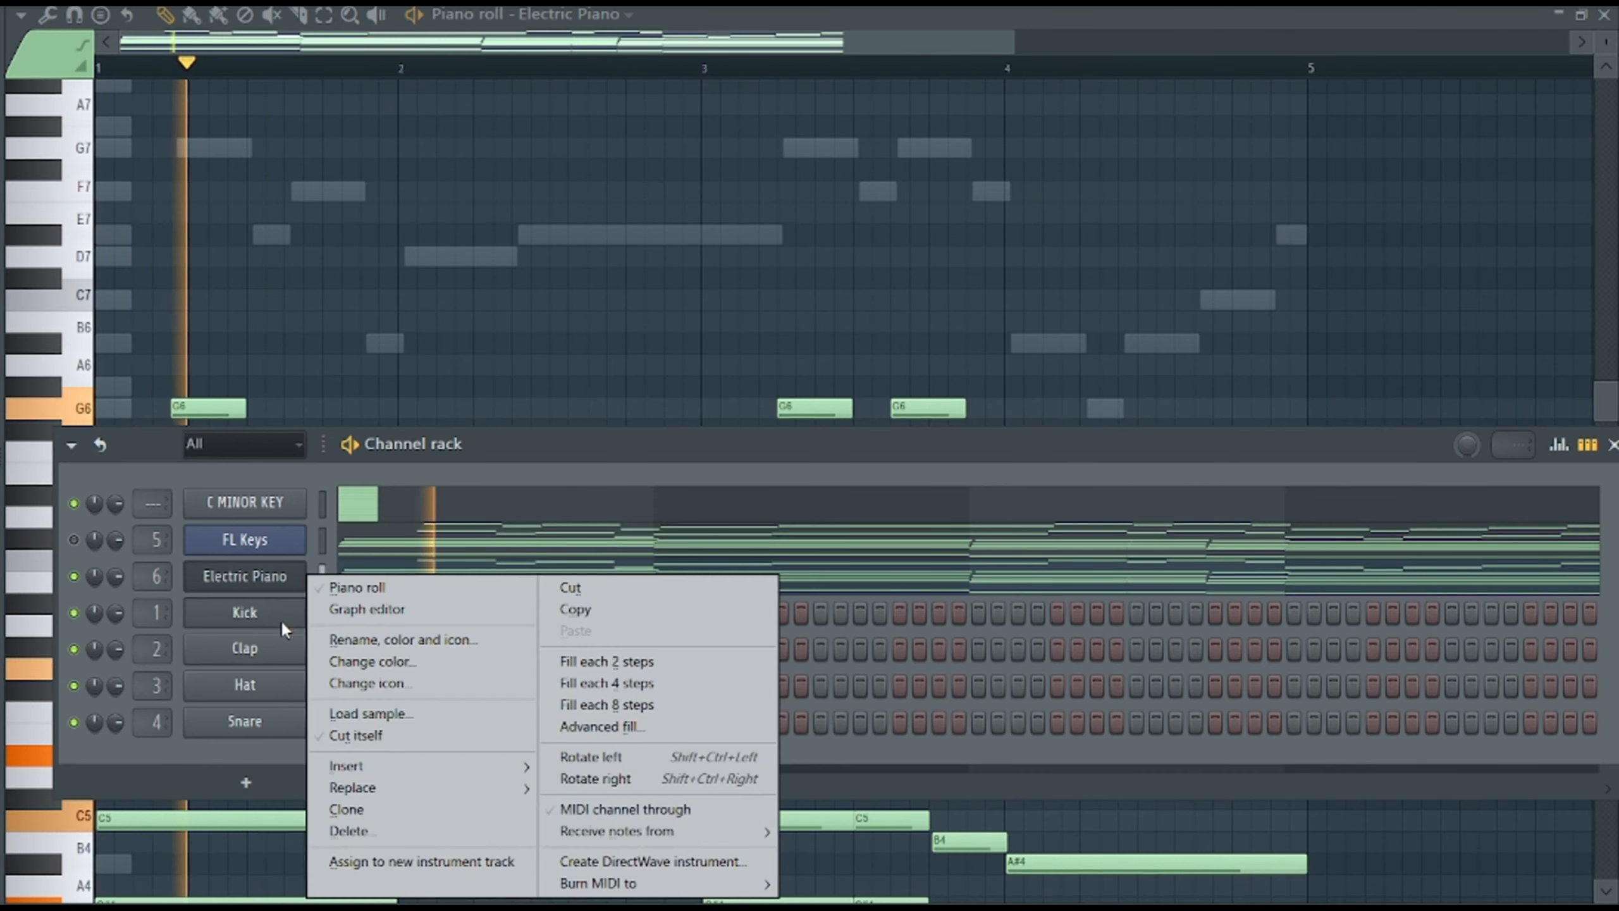
mouse_move(357, 766)
left_click(828, 31)
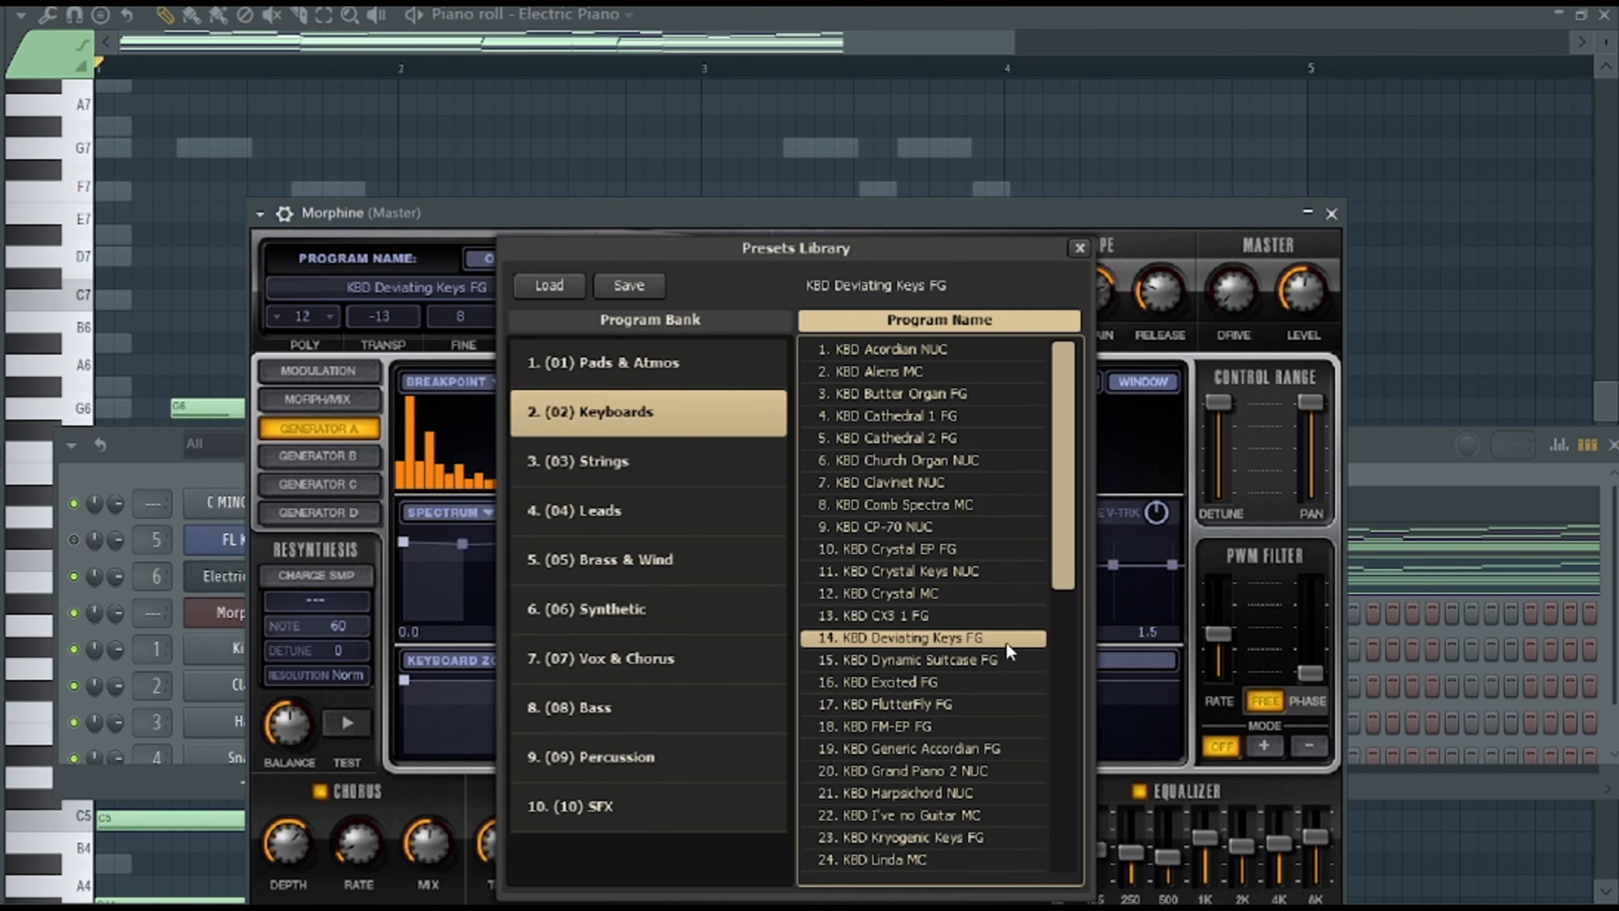
left_click(1080, 248)
Copy the Electric Piano notes into the Morphine channel and start playback.
right_click(240, 575)
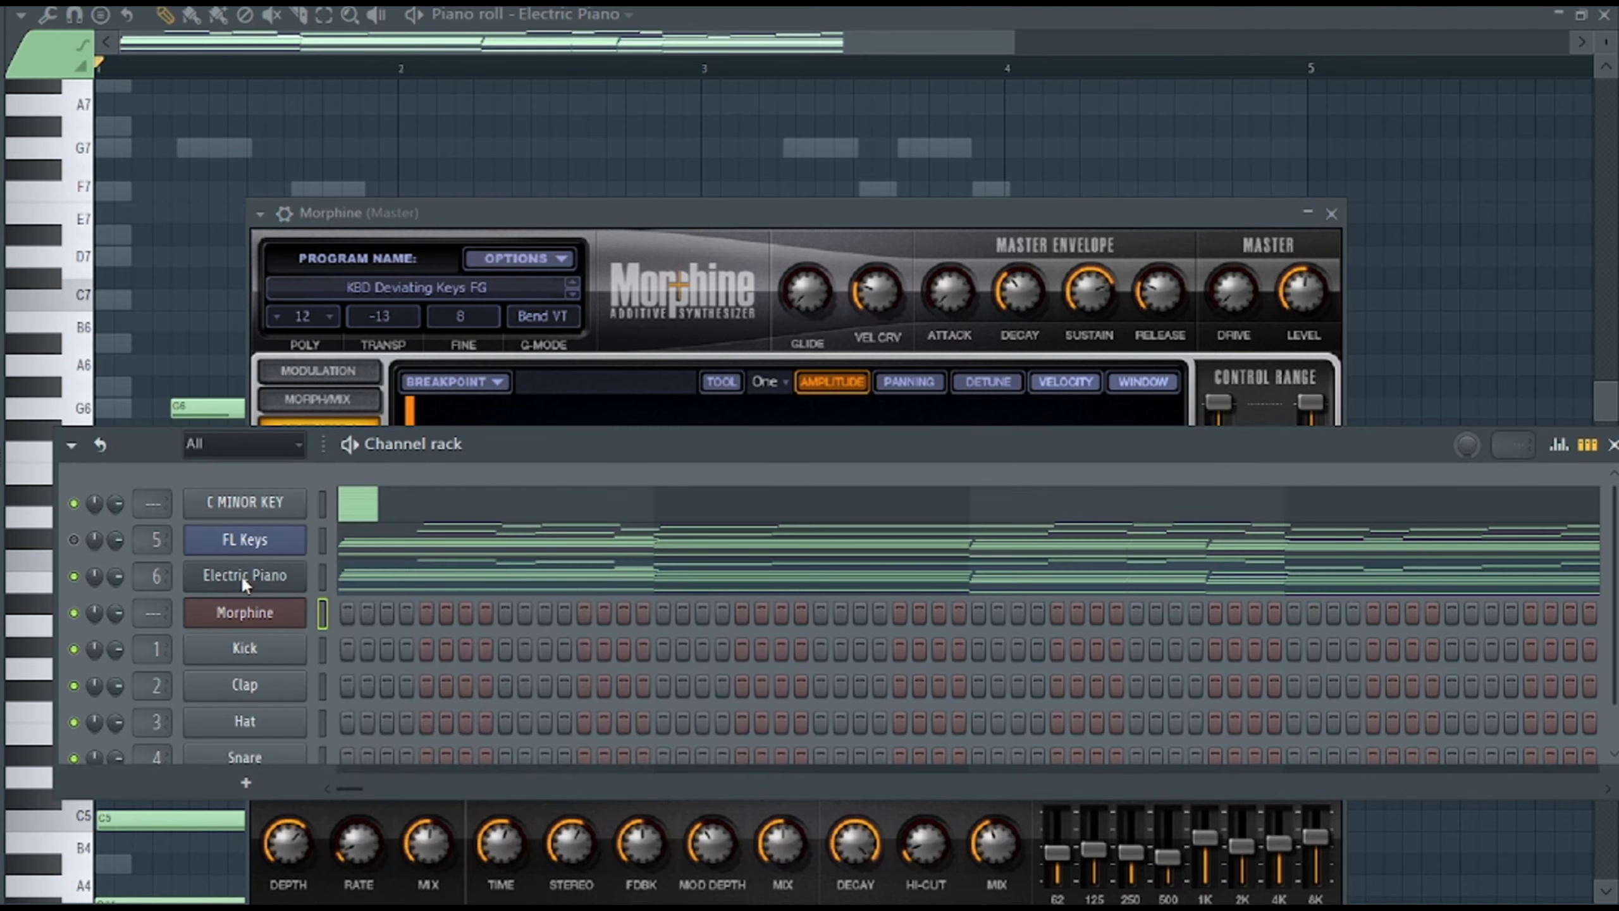
left_click(587, 608)
right_click(261, 615)
left_click(593, 623)
key("space")
left_click(905, 95)
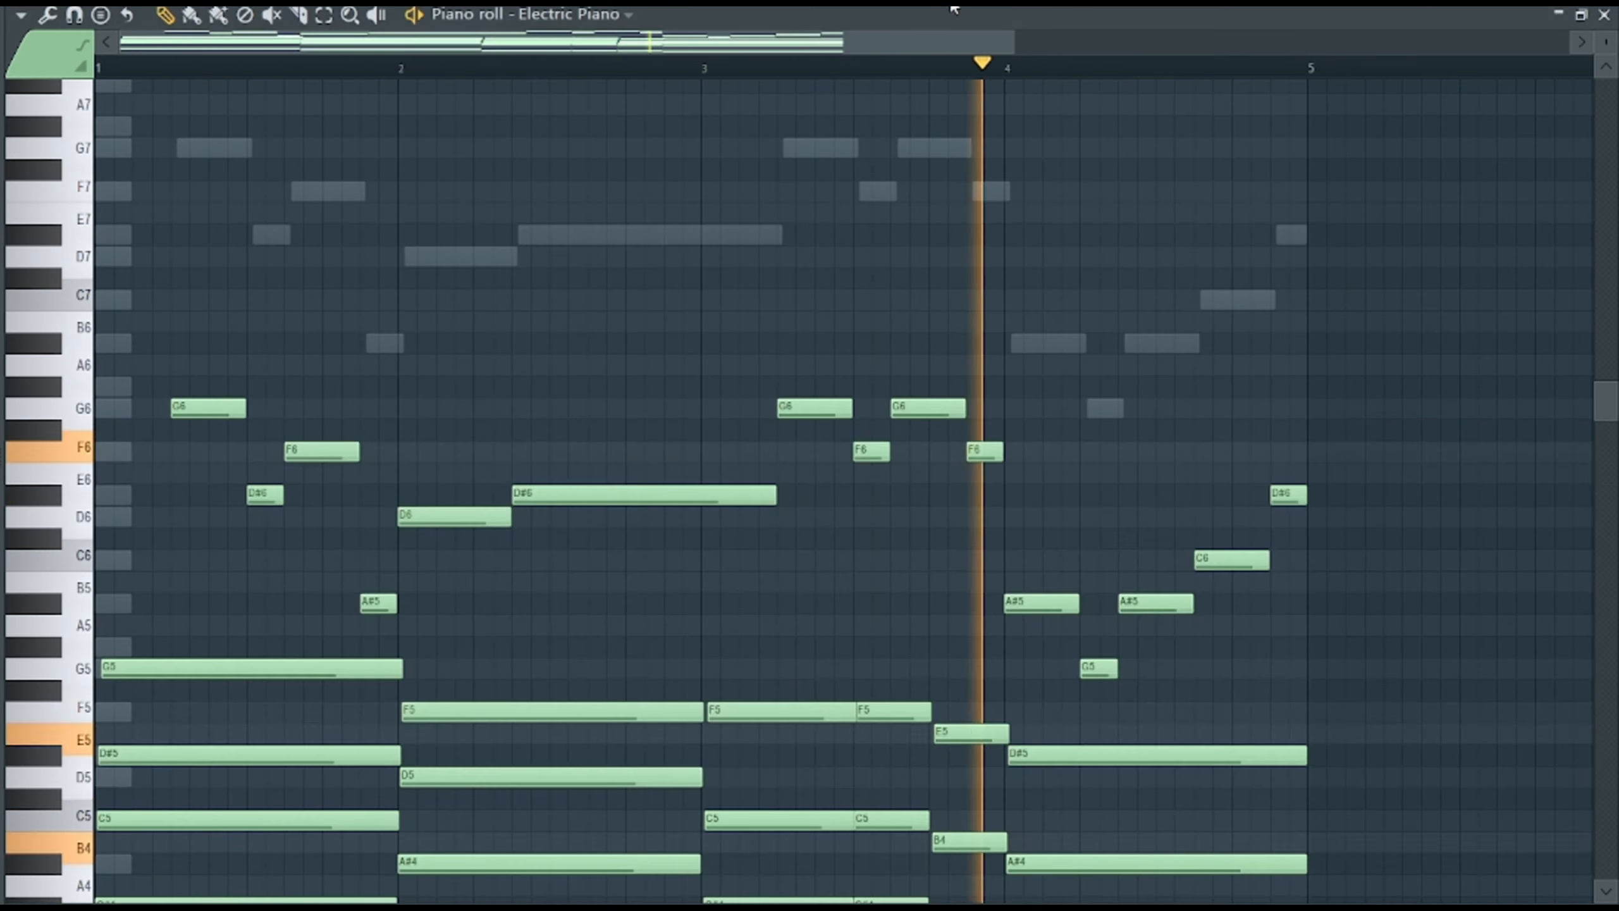
In Morphine, lower the reverb decay and raise the chorus rate.
key("F6")
left_click_drag(828, 444, 878, 211)
left_click(296, 386)
left_click_drag(856, 842, 857, 893)
left_click_drag(358, 843, 359, 810)
key("F7")
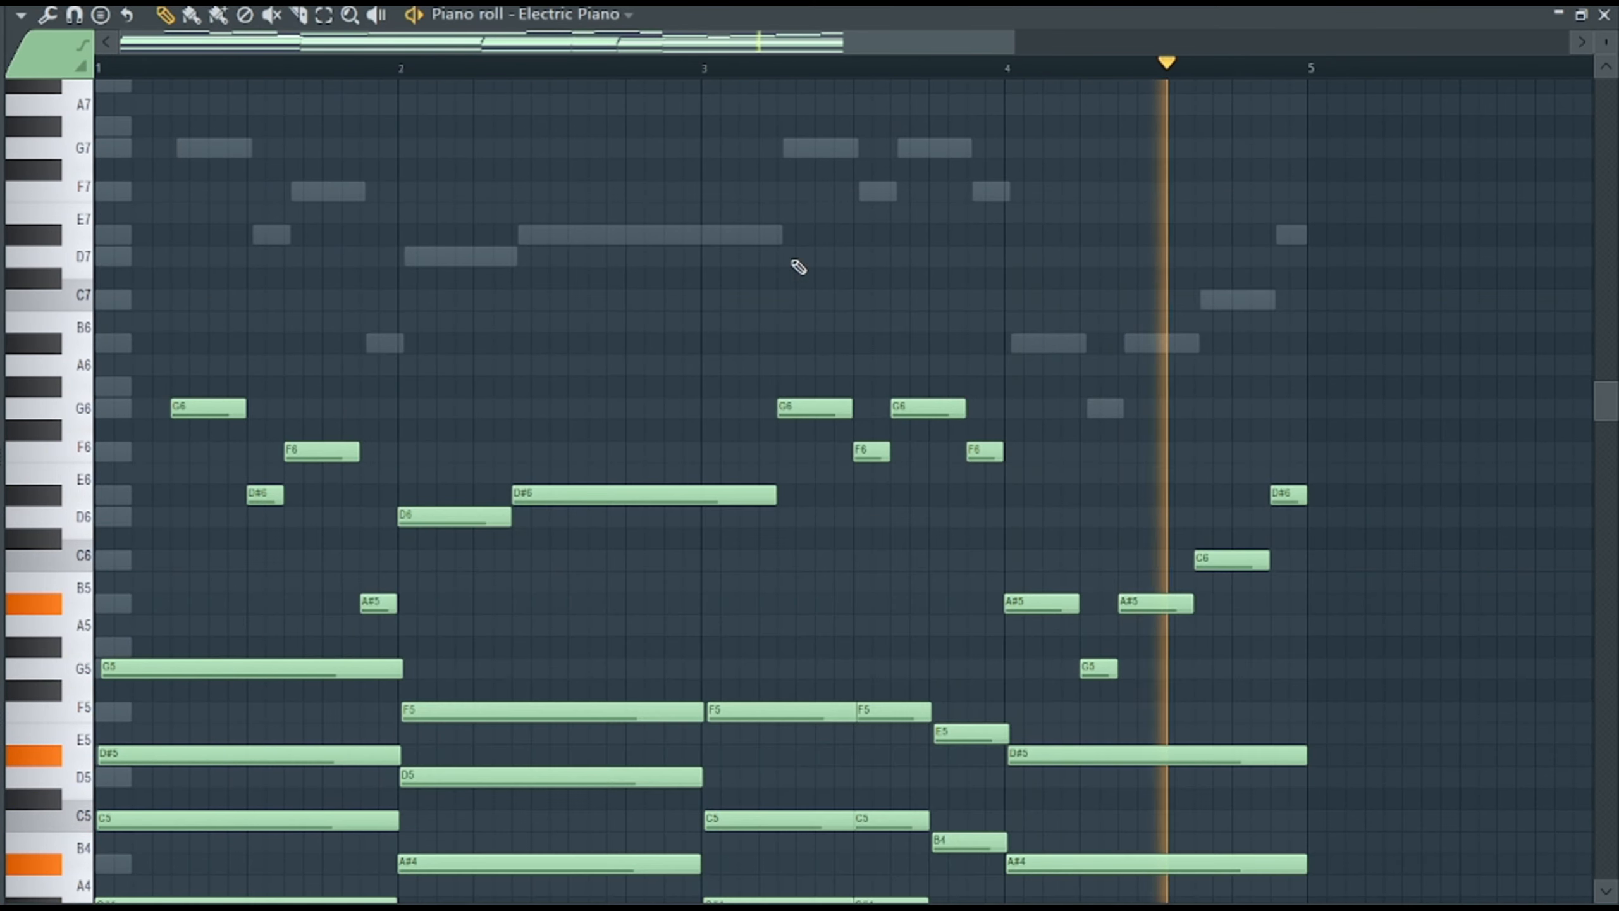
Try raising the Morphine notes by one octave, then return them to their original pitch.
key("F6")
left_click(484, 390)
key("space")
key("ctrl+Up")
key("space")
key("ctrl+Down")
Rename the Morphine channel as PADS LAYER.
key("F6")
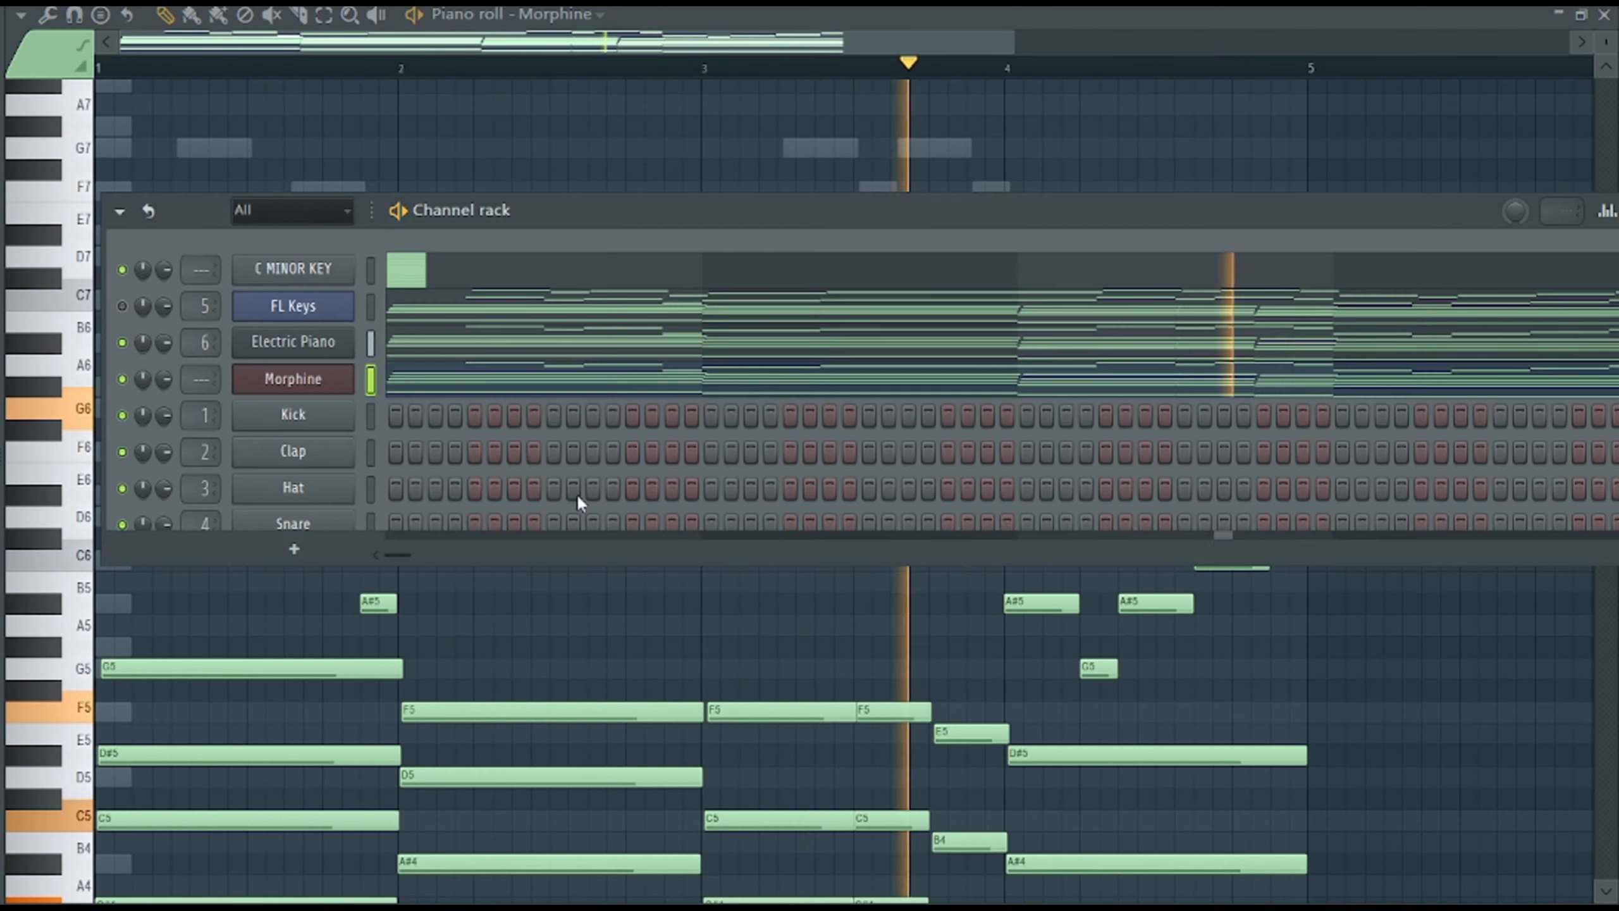
right_click(350, 370)
left_click(444, 434)
type("PADS")
key("BackSpace")
type("S LAYER")
key("Return")
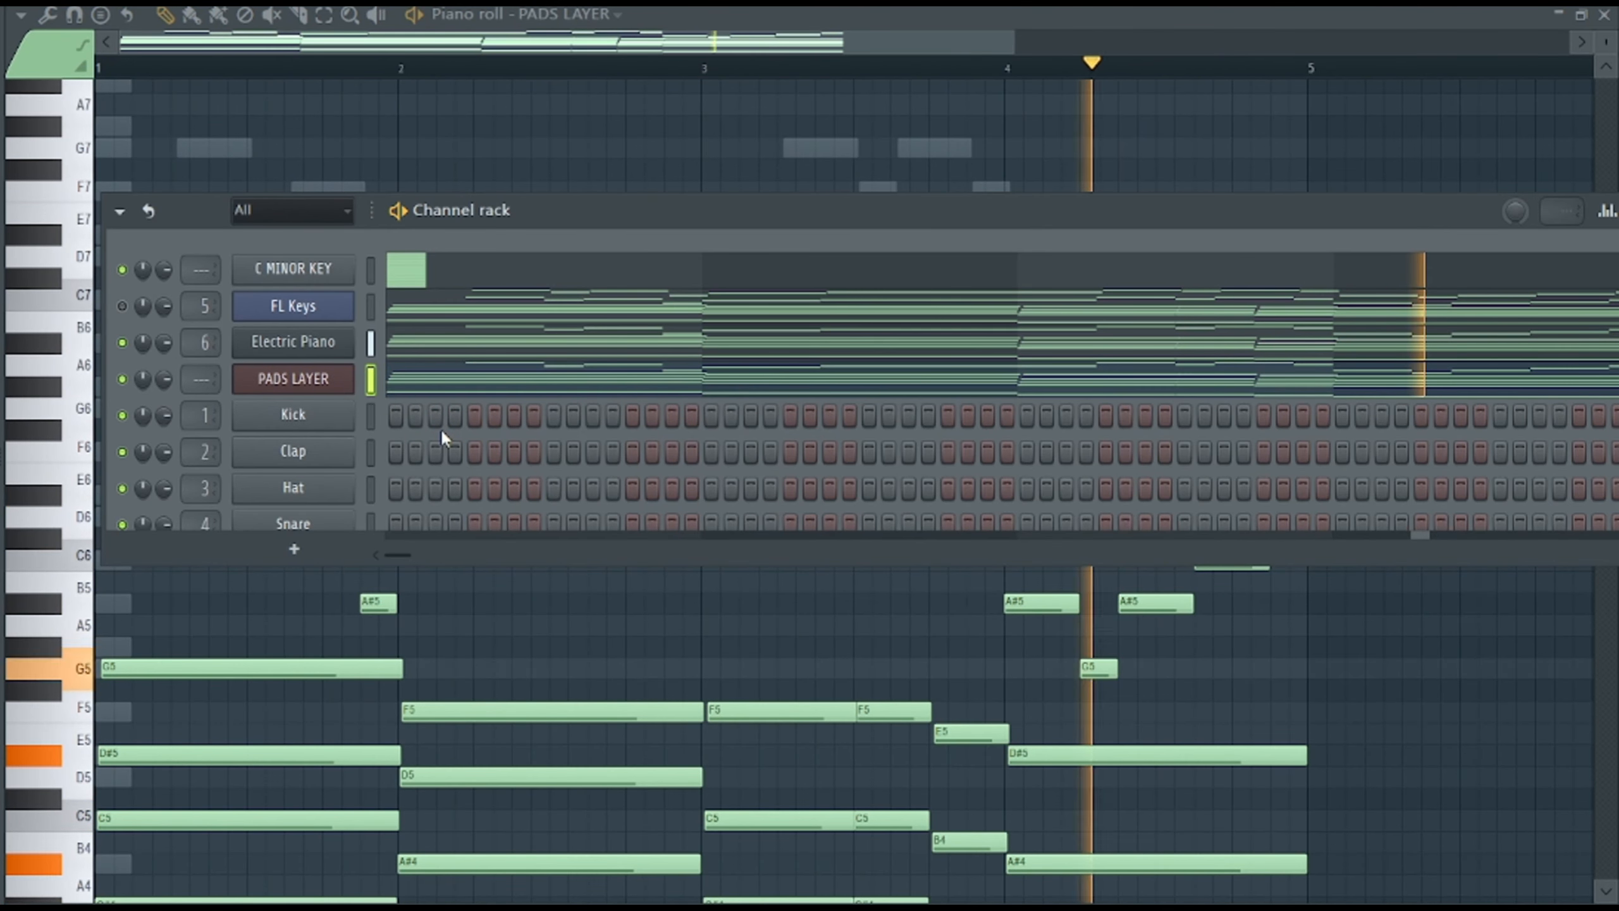
Route PADS LAYER to mixer track 7, load an effect in its first slot and adjust the effect's settings.
key("ctrl+l")
left_click(801, 129)
left_click(1151, 189)
mouse_move(1184, 217)
left_click(838, 712)
left_click_drag(334, 313, 267, 328)
left_click_drag(781, 534, 781, 542)
left_click(1067, 121)
Unmute the FL Keys channel and play the three layers together.
key("F6")
left_click(919, 34)
key("space")
key("space")
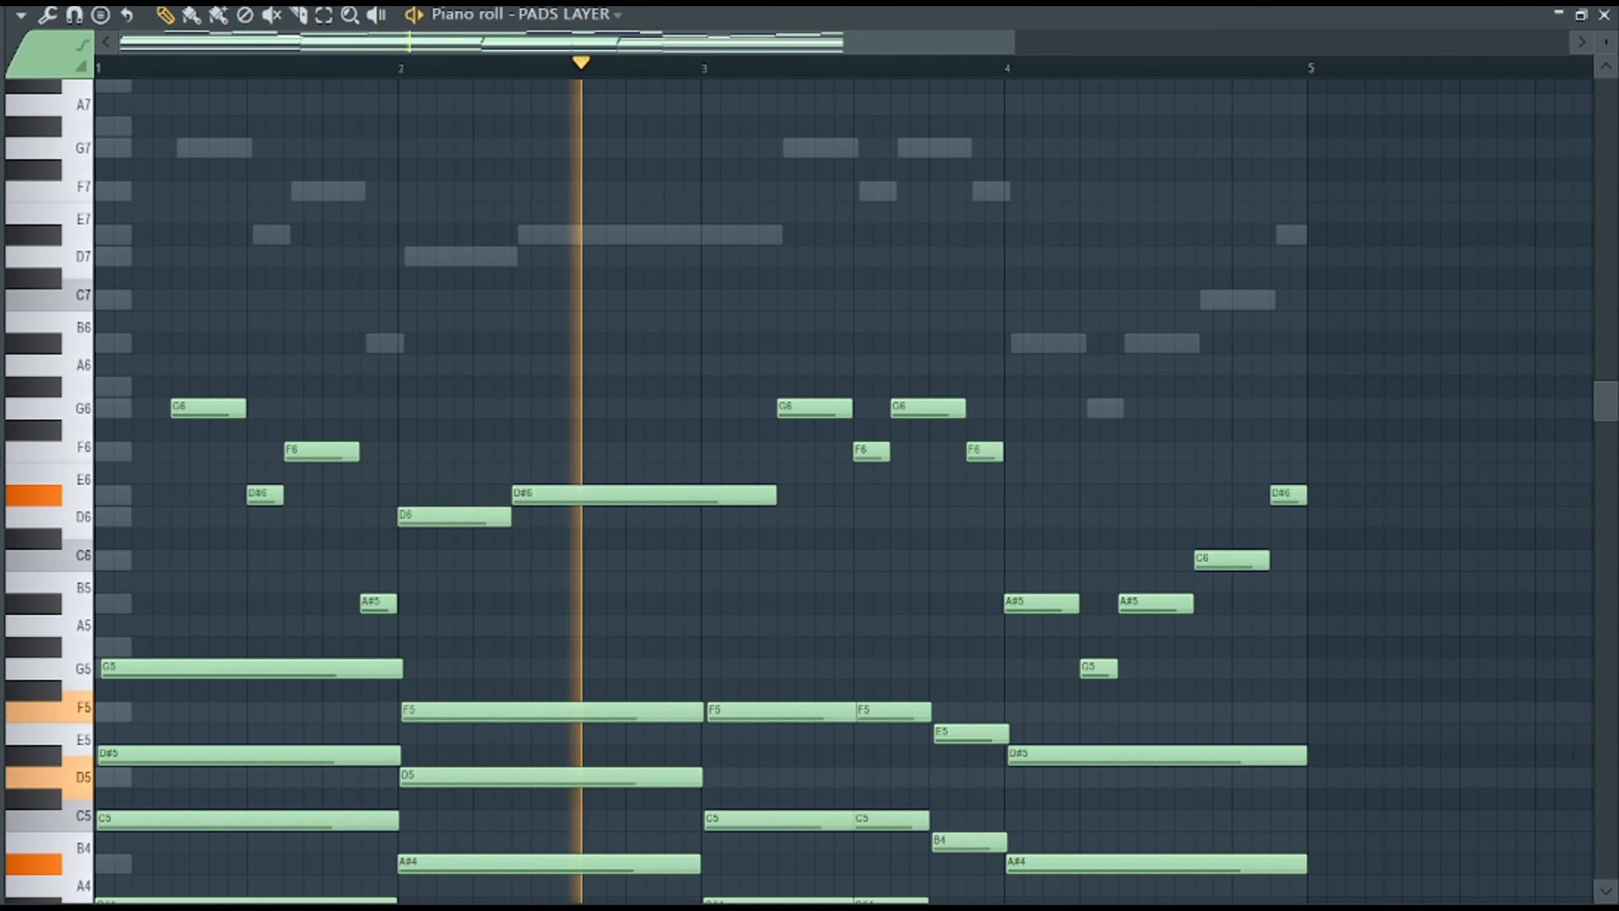
Insert a FLEX channel and load its Majestic Saw preset from the favourites.
key("F6")
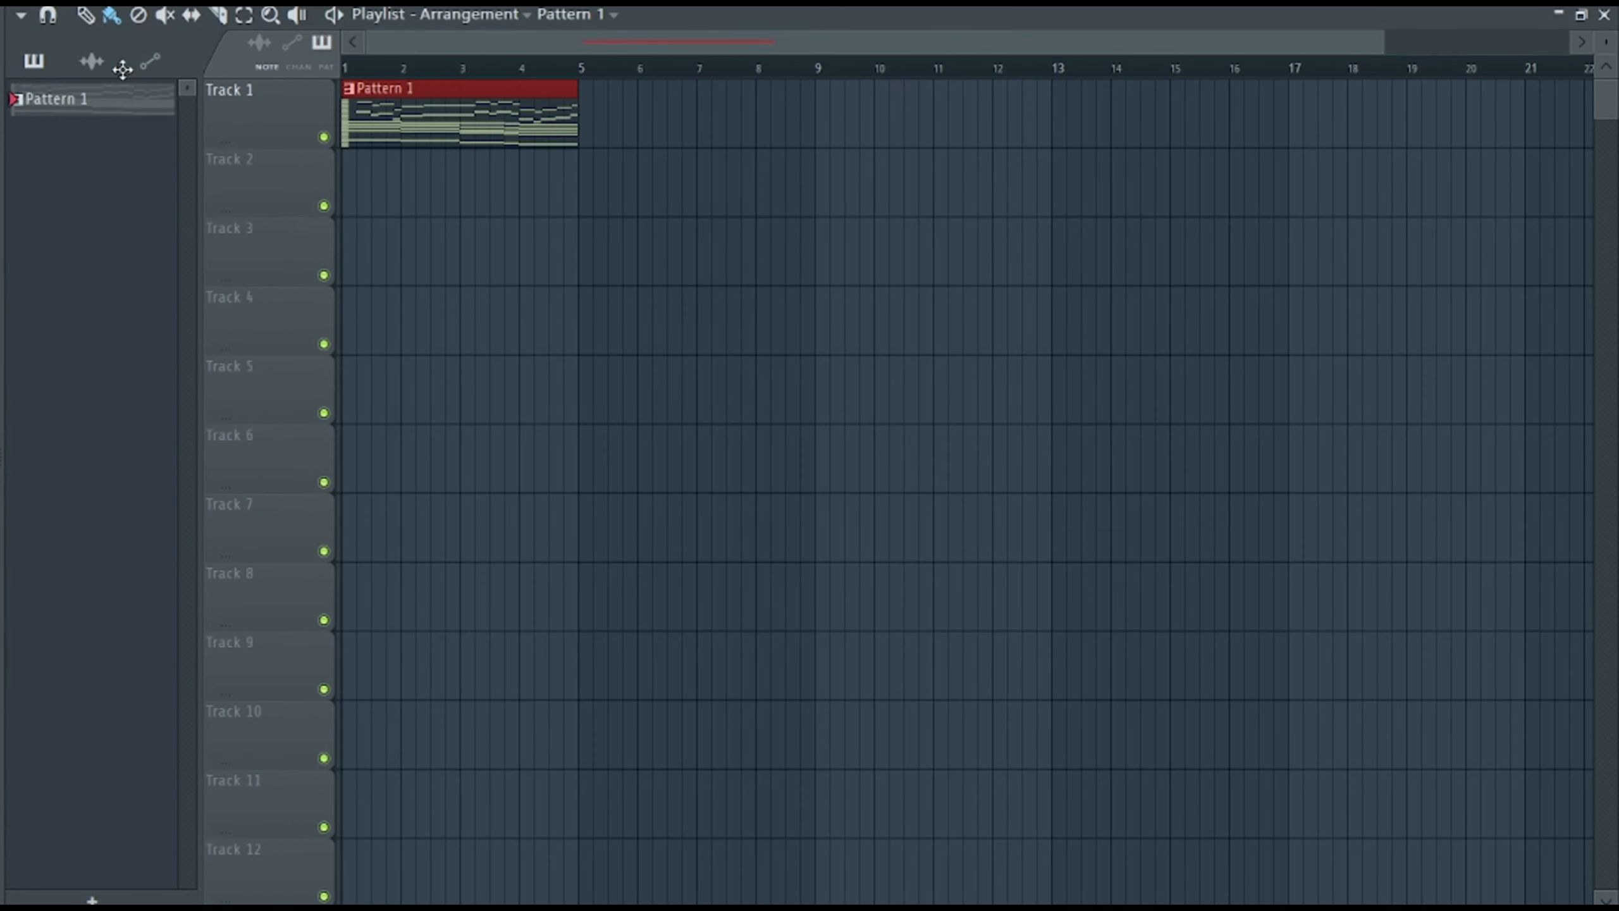
right_click(334, 410)
left_click(621, 630)
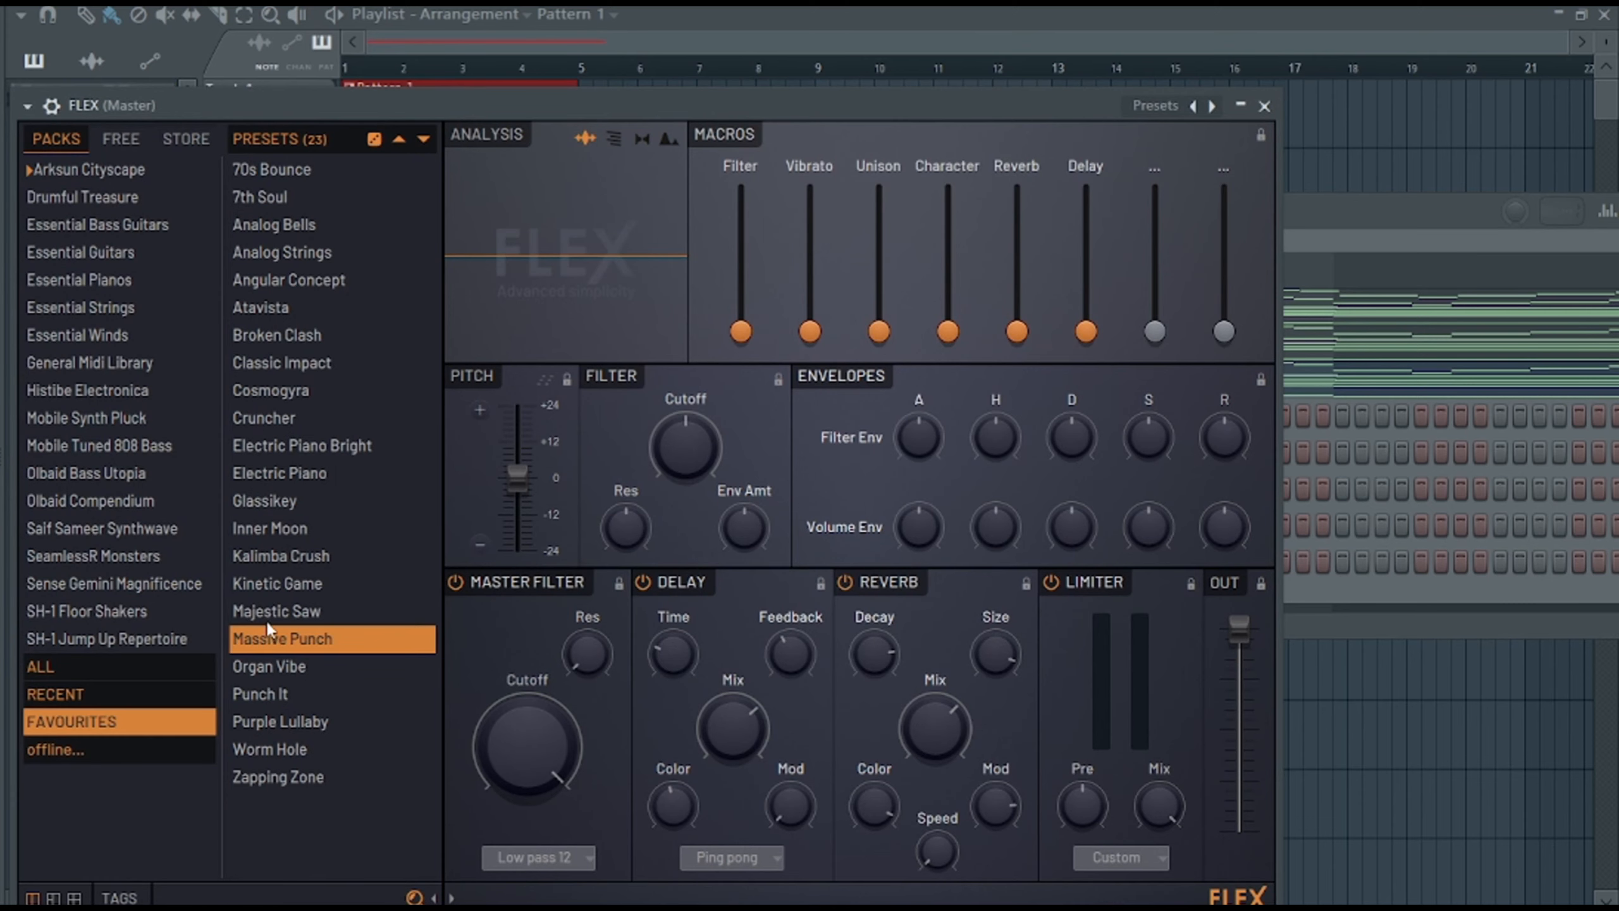
left_click(266, 613)
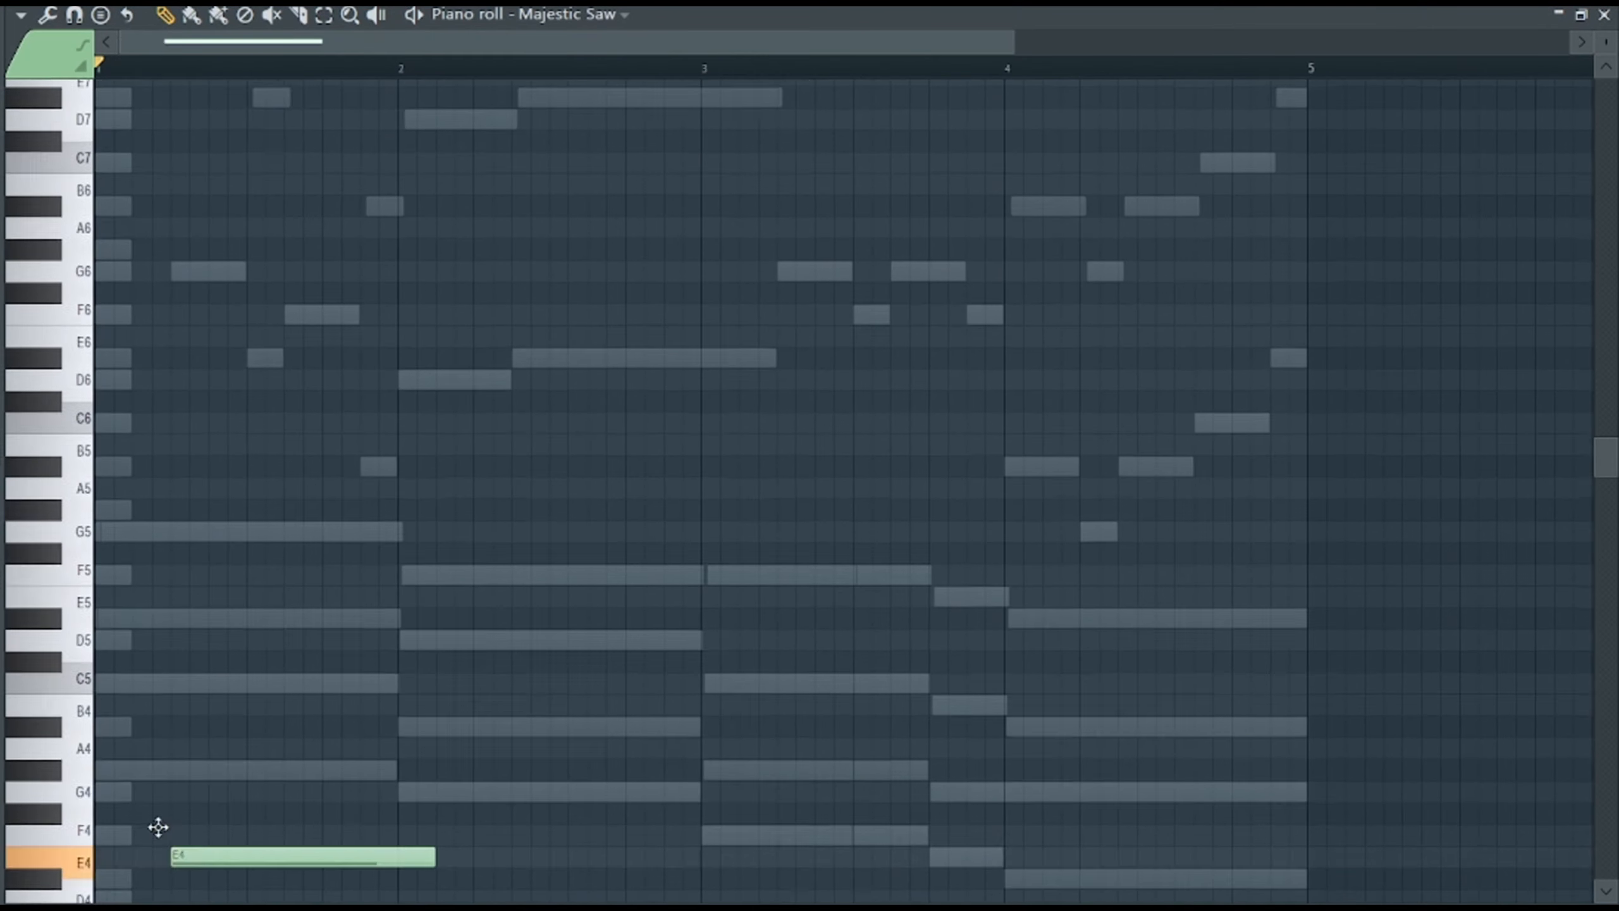
Draw the Majestic Saw bass line across four bars with the notes G#4, G4, F4, E4 and D#4.
left_click_drag(156, 824, 102, 752)
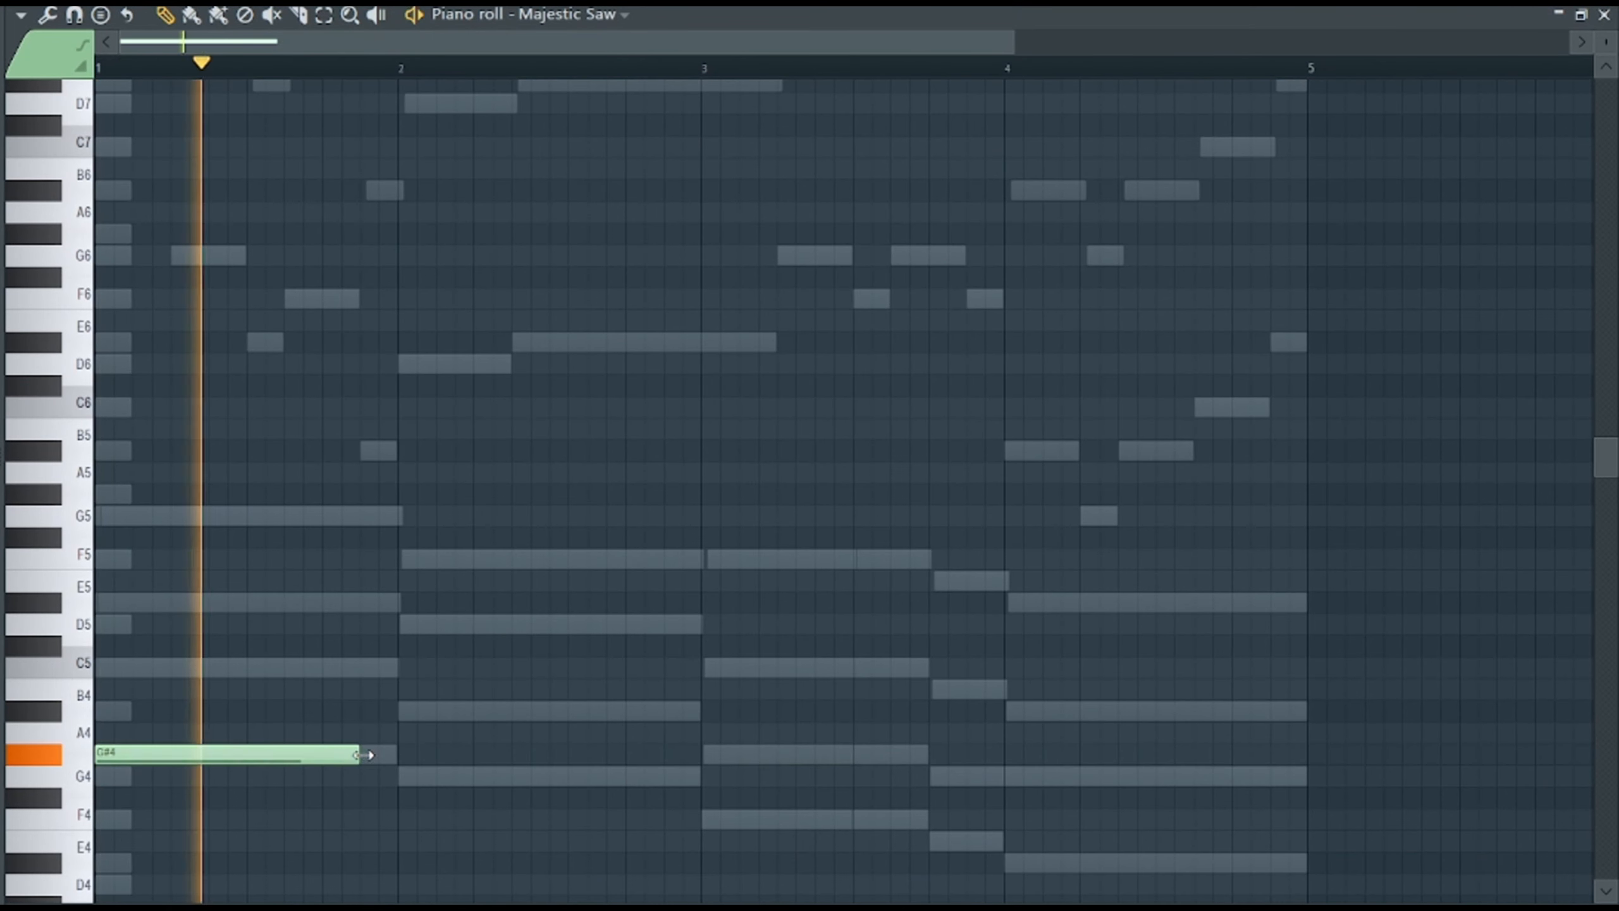
left_click(408, 776)
left_click(1033, 862)
left_click_drag(999, 819, 927, 820)
left_click(944, 841)
key("space")
left_click_drag(1155, 842, 1002, 842)
Adjust the parametric EQ in the first slot of the FL Keys mixer track.
key("F9")
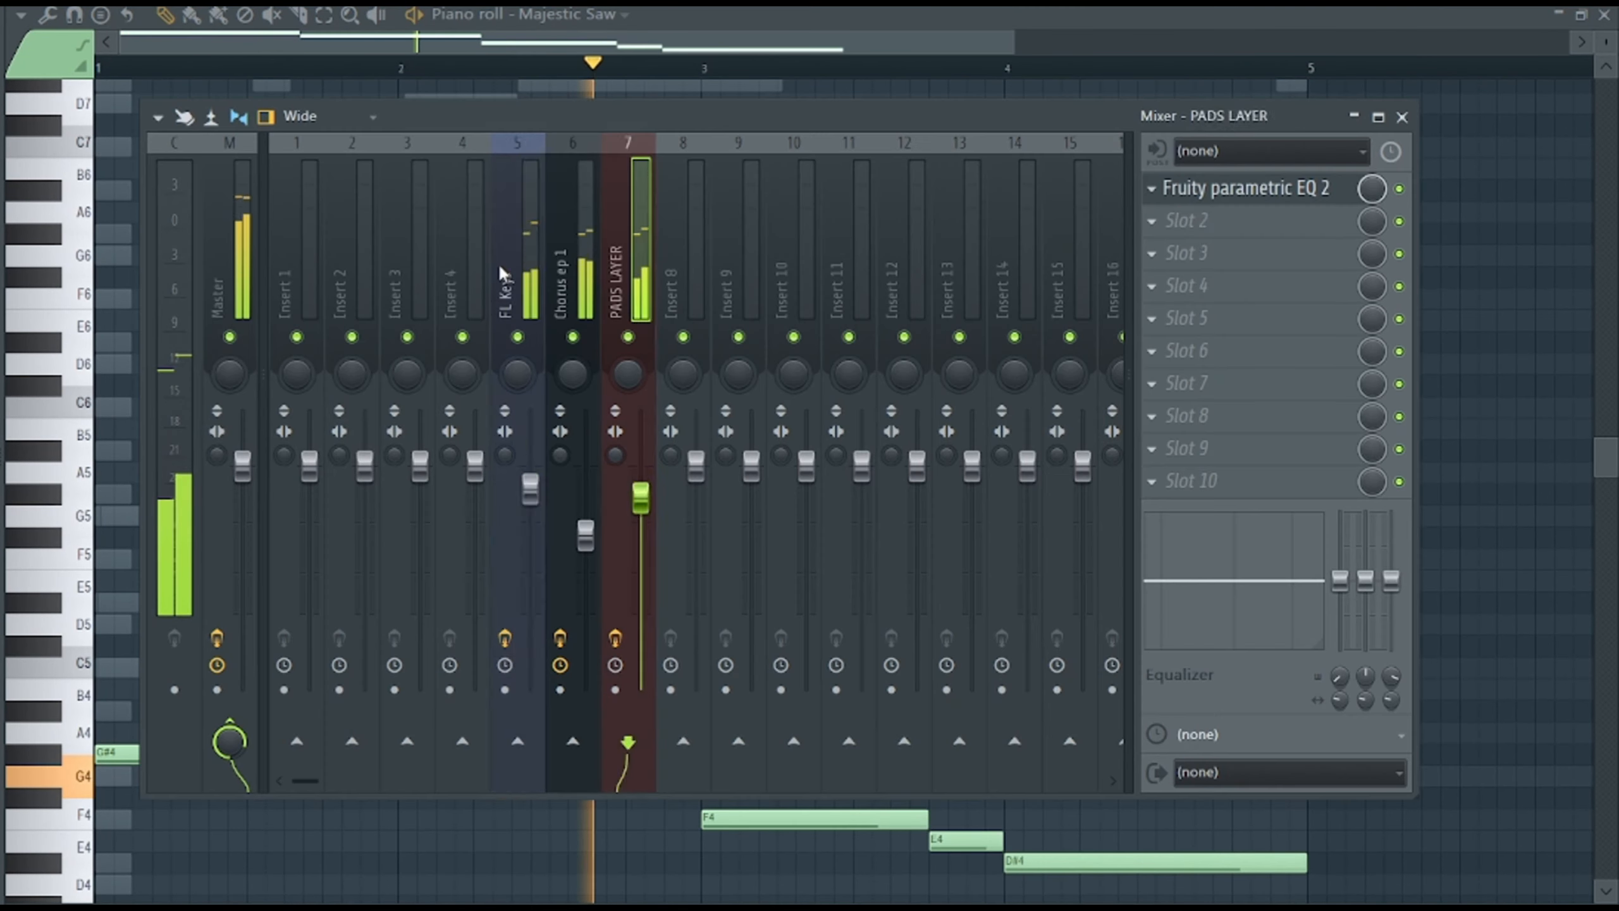
left_click(507, 273)
left_click(1245, 187)
left_click_drag(612, 519, 624, 503)
Set the low-cut band of the PADS LAYER track's parametric EQ to about 122 Hz.
key("F9")
left_click(621, 281)
left_click(1245, 188)
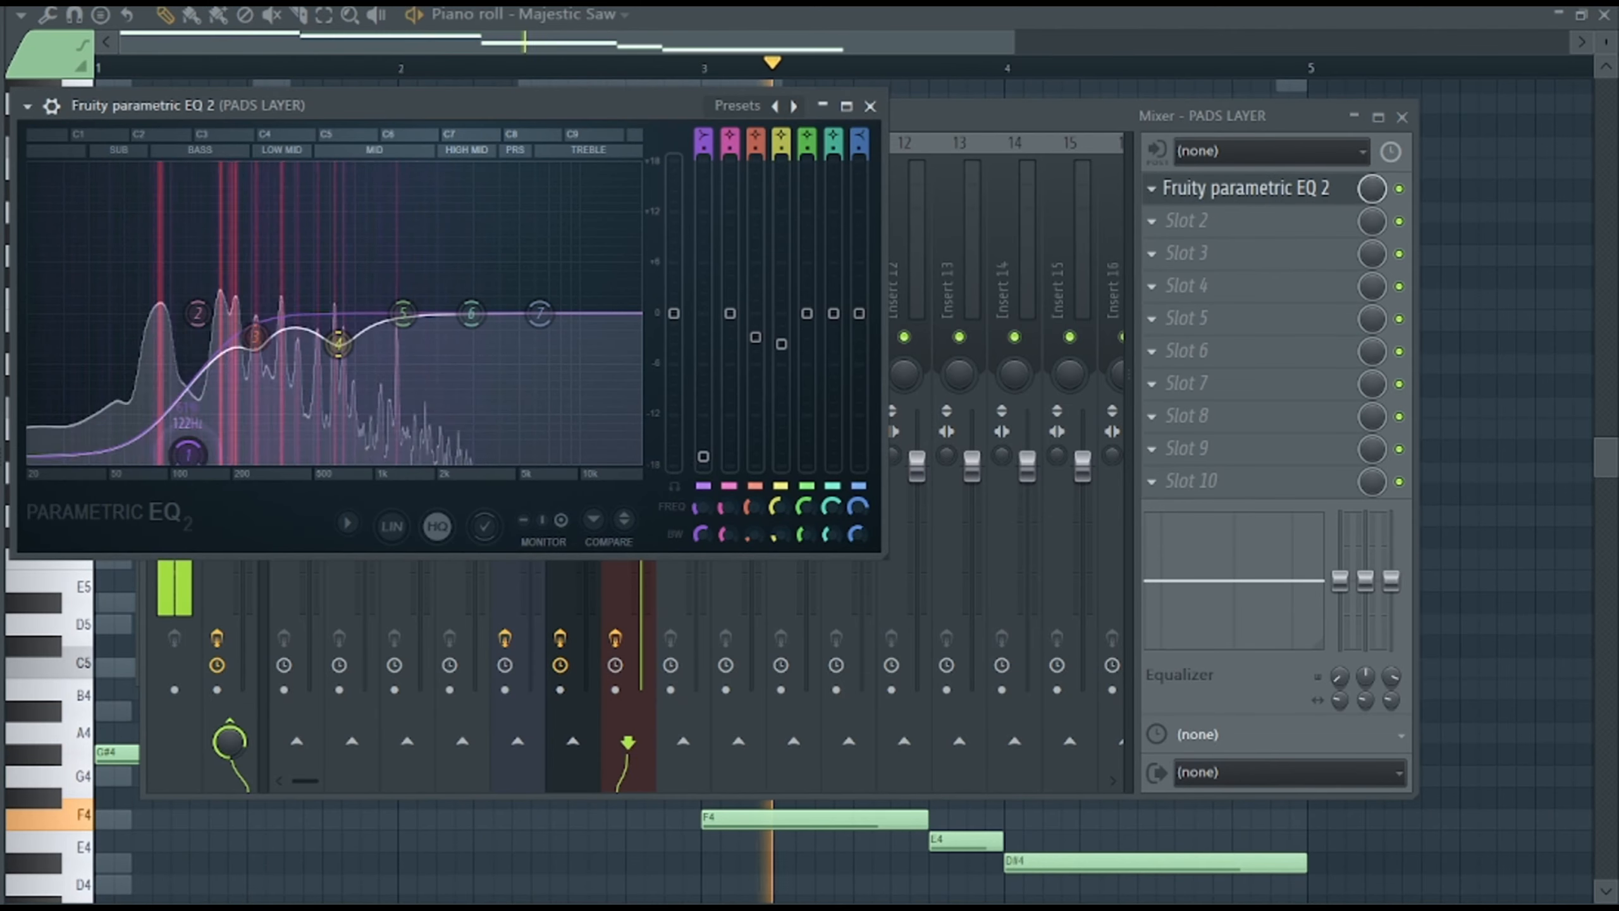
scroll(181, 471, "down", 5)
Adjust the low-cut band of the Chorus ep 1 track's parametric EQ and recheck the FL Keys EQ.
key("F9")
left_click(571, 280)
left_click(1245, 188)
left_click_drag(361, 622, 411, 652)
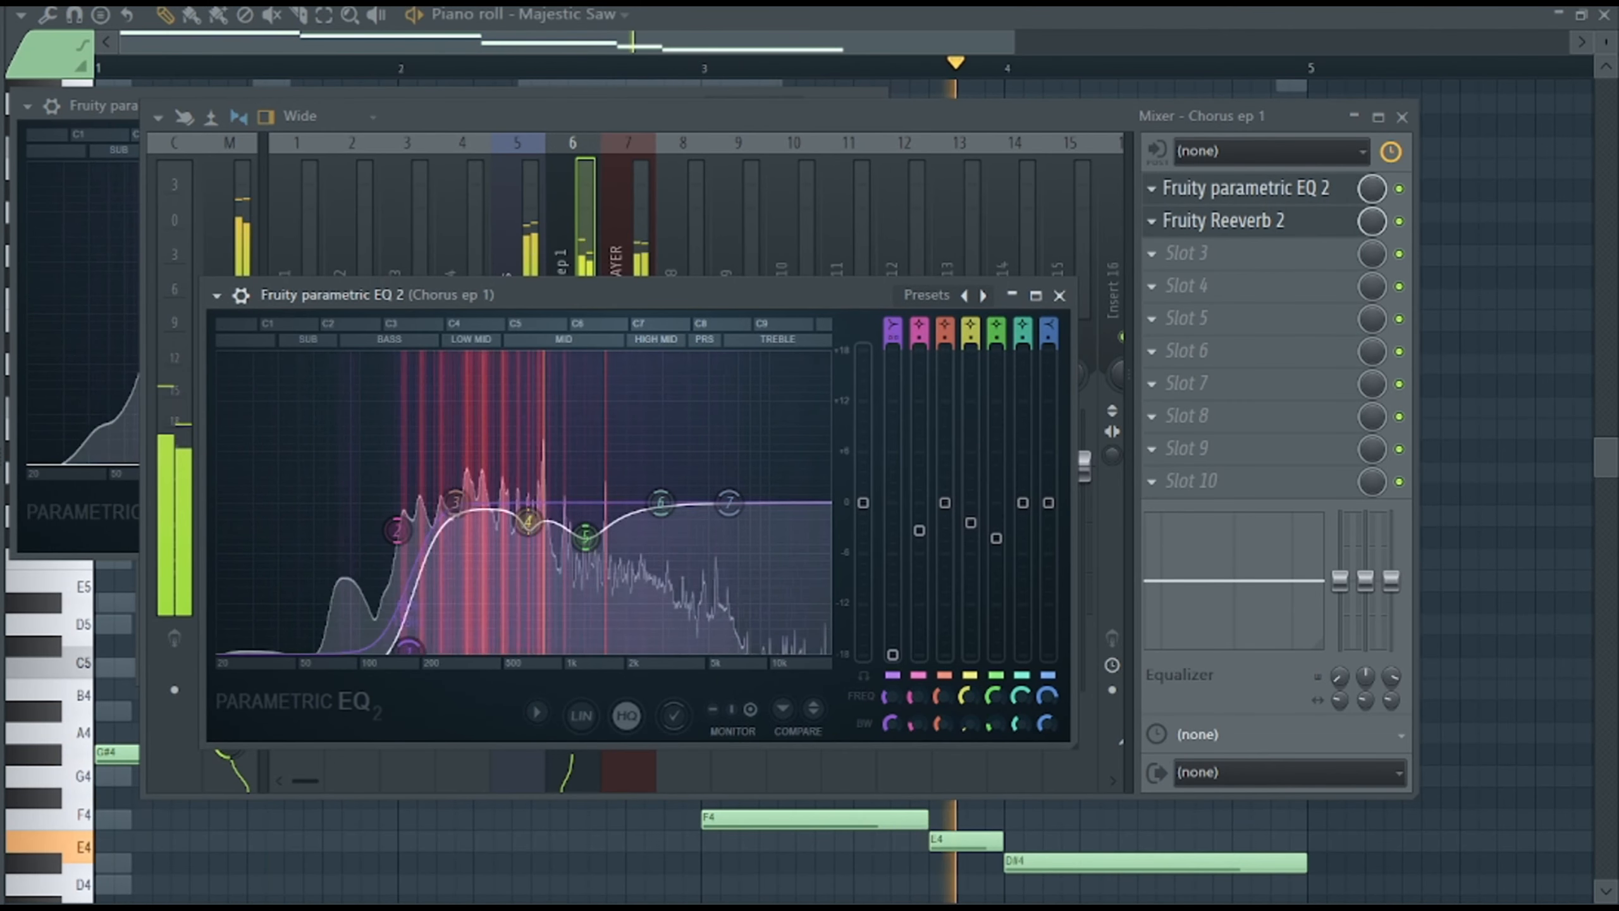
scroll(421, 660, "down", 5)
left_click(517, 258)
left_click(1225, 185)
Rename the Majestic Saw channel as REESE BASS and route it to mixer track 8.
key("F6")
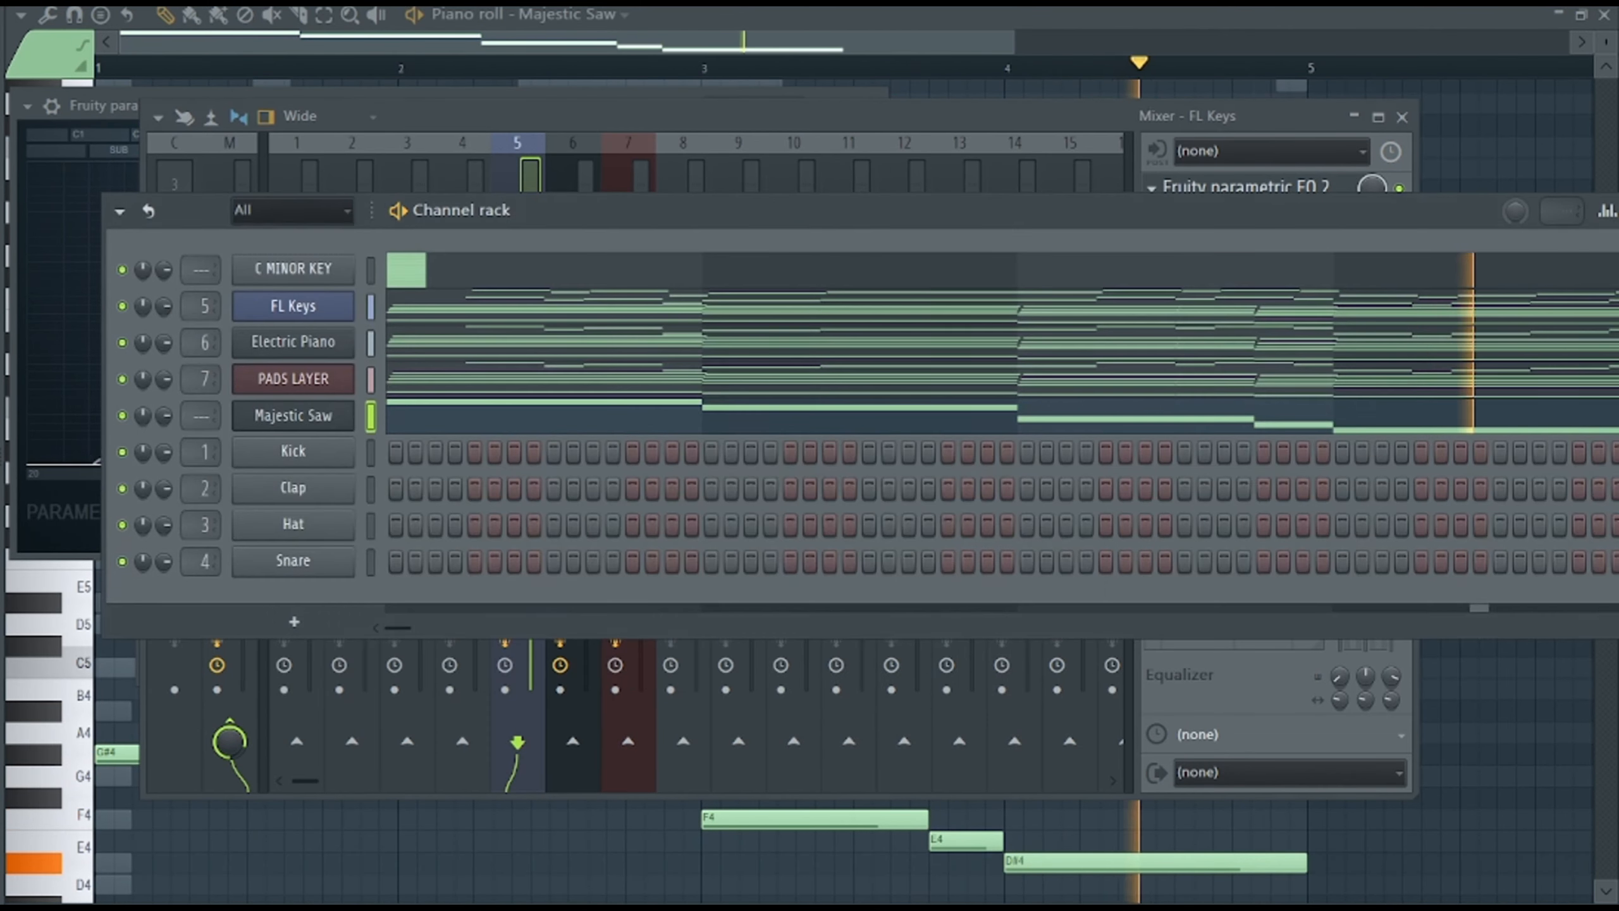
right_click(351, 411)
left_click(414, 460)
type("REESE BASS")
key("Return")
key("F9")
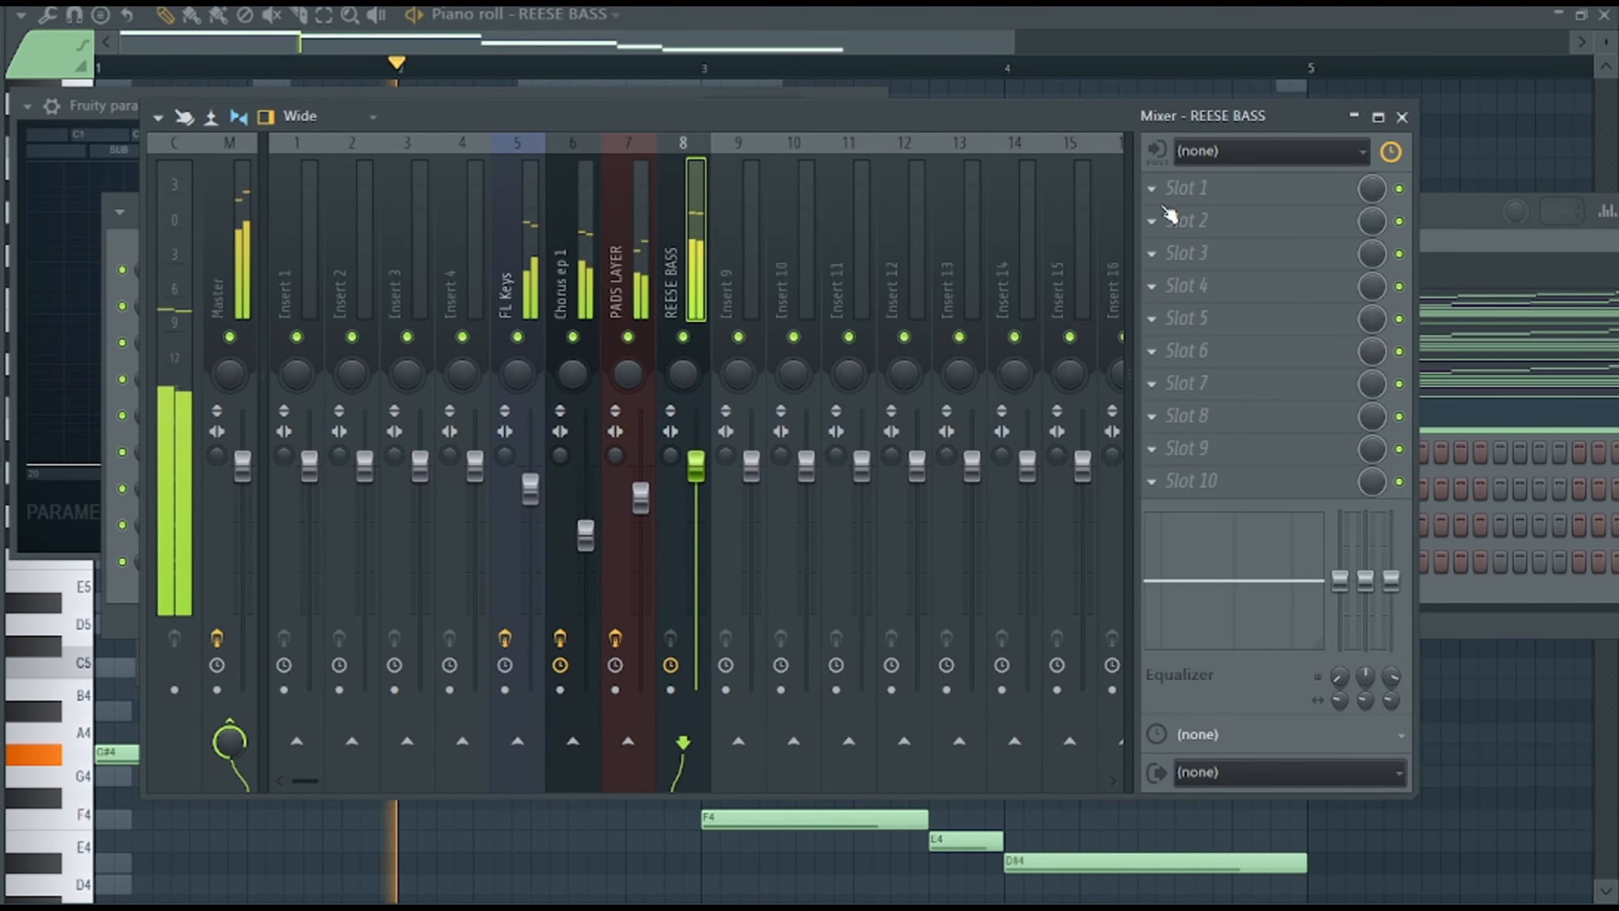
left_click(1246, 188)
left_click(1495, 413)
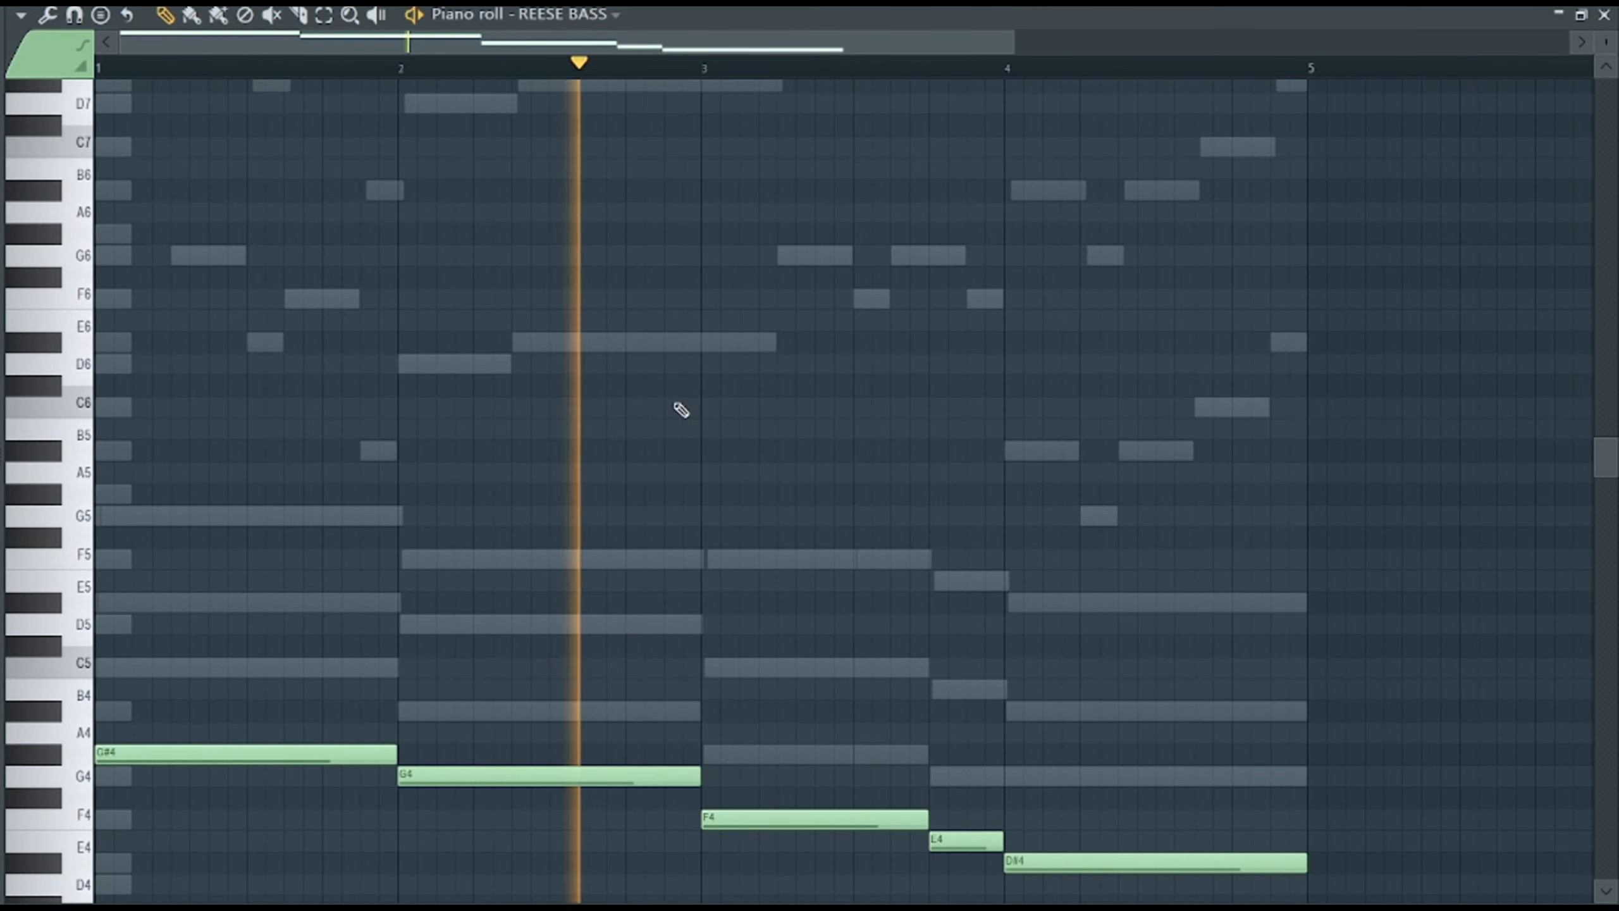
Enable slide notes and try a C5 slide at the end of bar 1 in the REESE BASS piano roll.
scroll(677, 414, "down", 3)
left_click(81, 66)
left_click(380, 471)
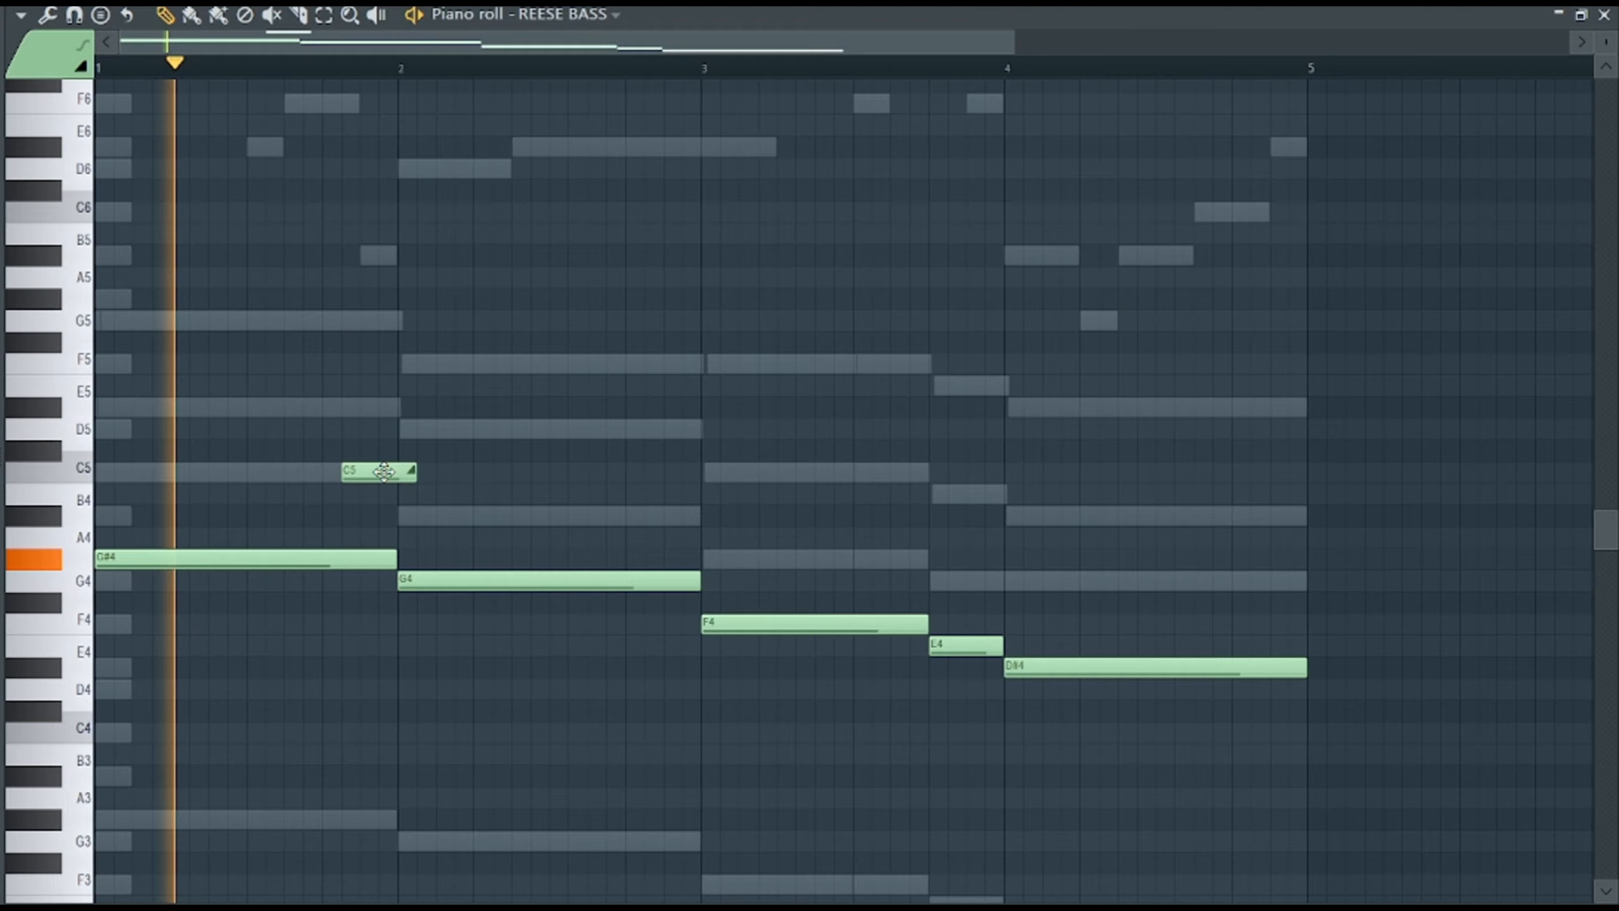
left_click_drag(380, 471, 347, 474)
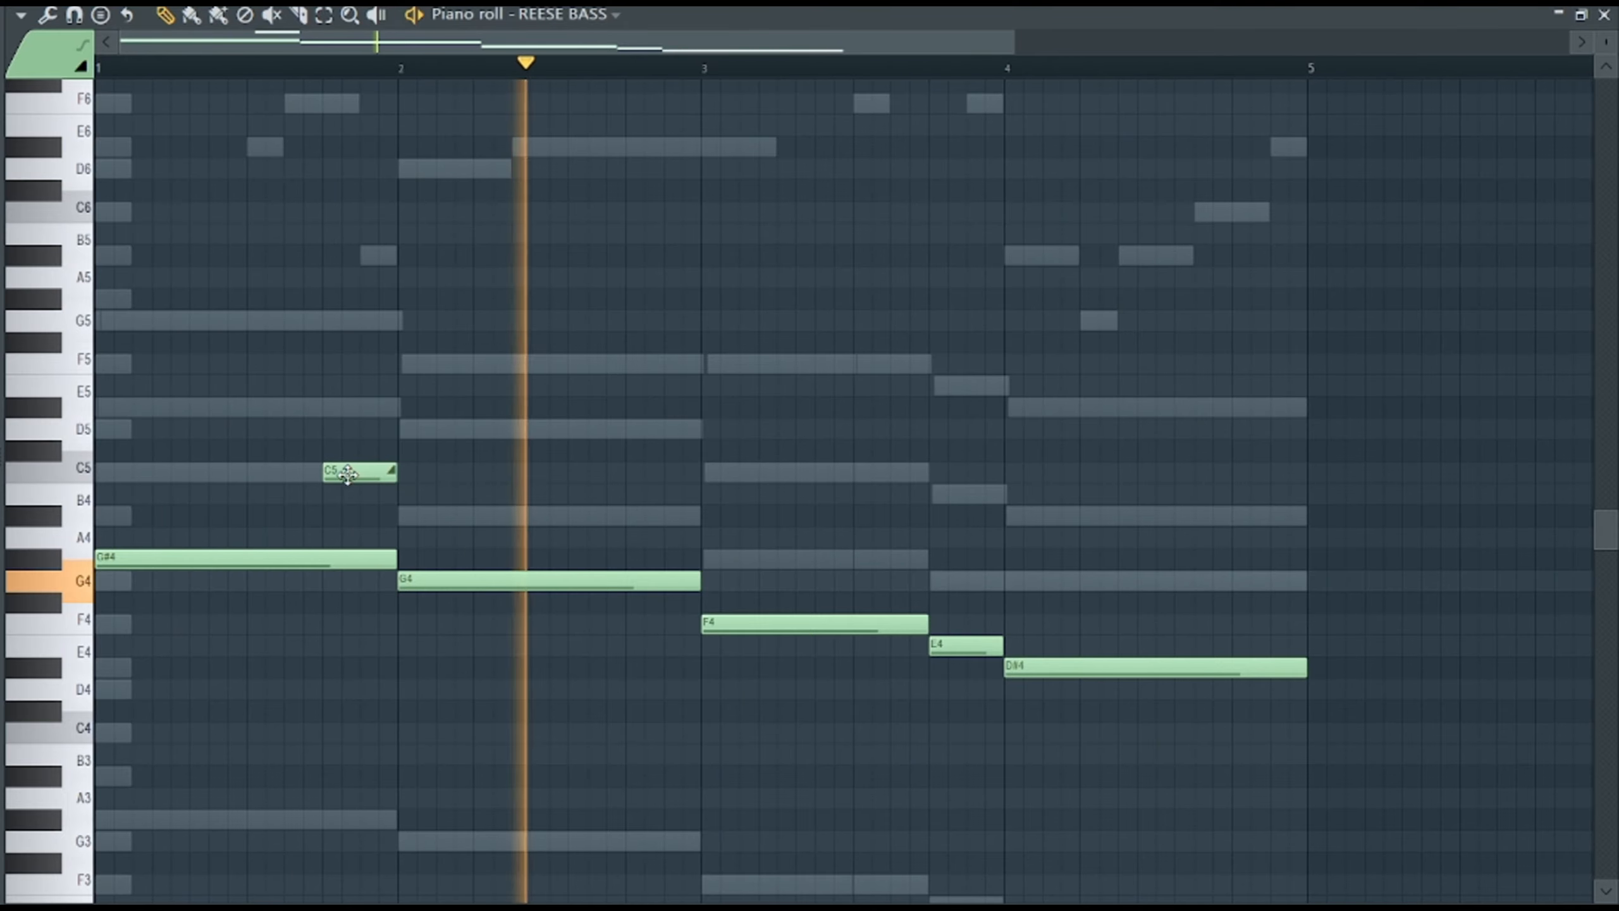
Add an F#4 slide note at the end of bar 2 and another slide note near the end of bar 4.
mouse_move(632, 622)
left_mouse_down()
mouse_move(632, 600)
mouse_move(656, 611)
left_mouse_up()
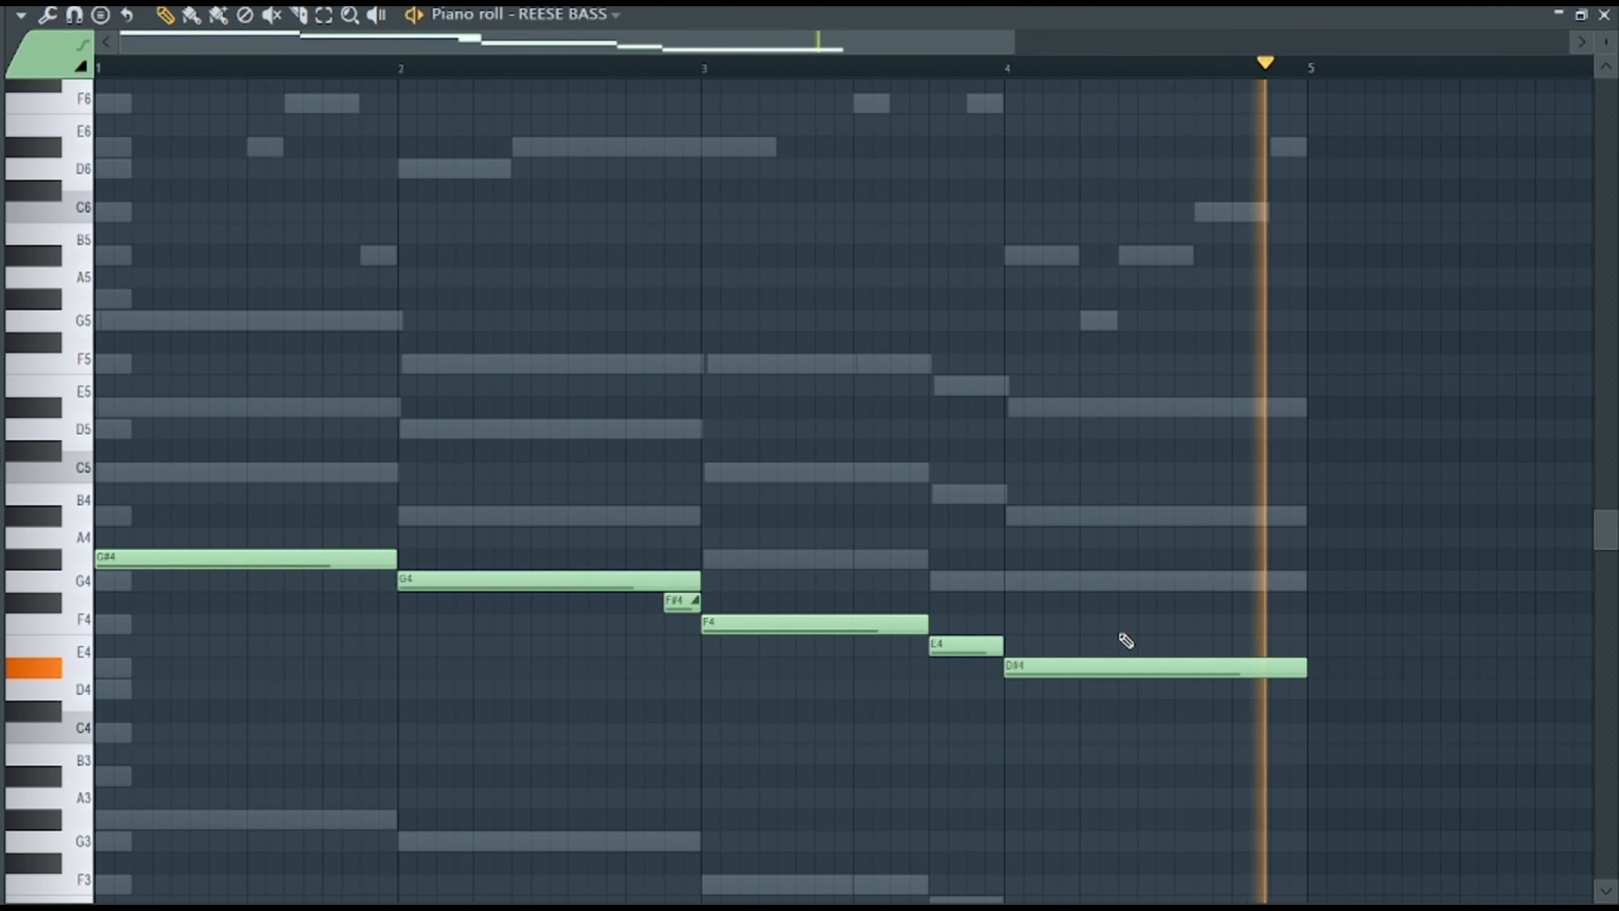
scroll(1205, 619, "down", 3)
left_click(1285, 603)
left_click_drag(1285, 602, 1249, 783)
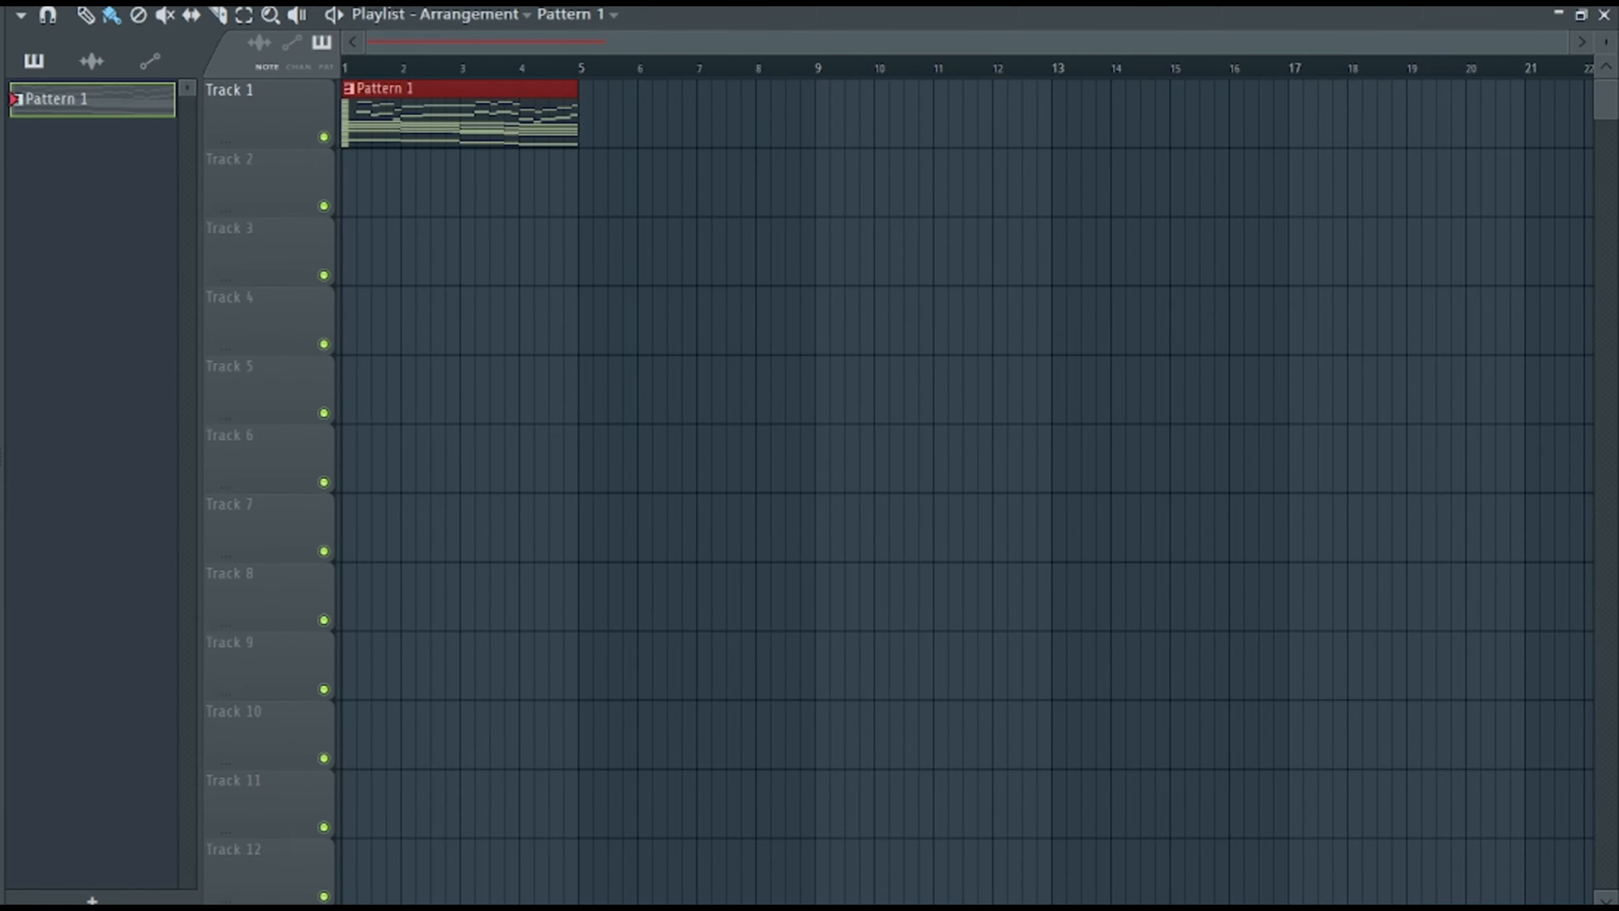
Create a new empty pattern named SYNTH CHORDS.
key("F6")
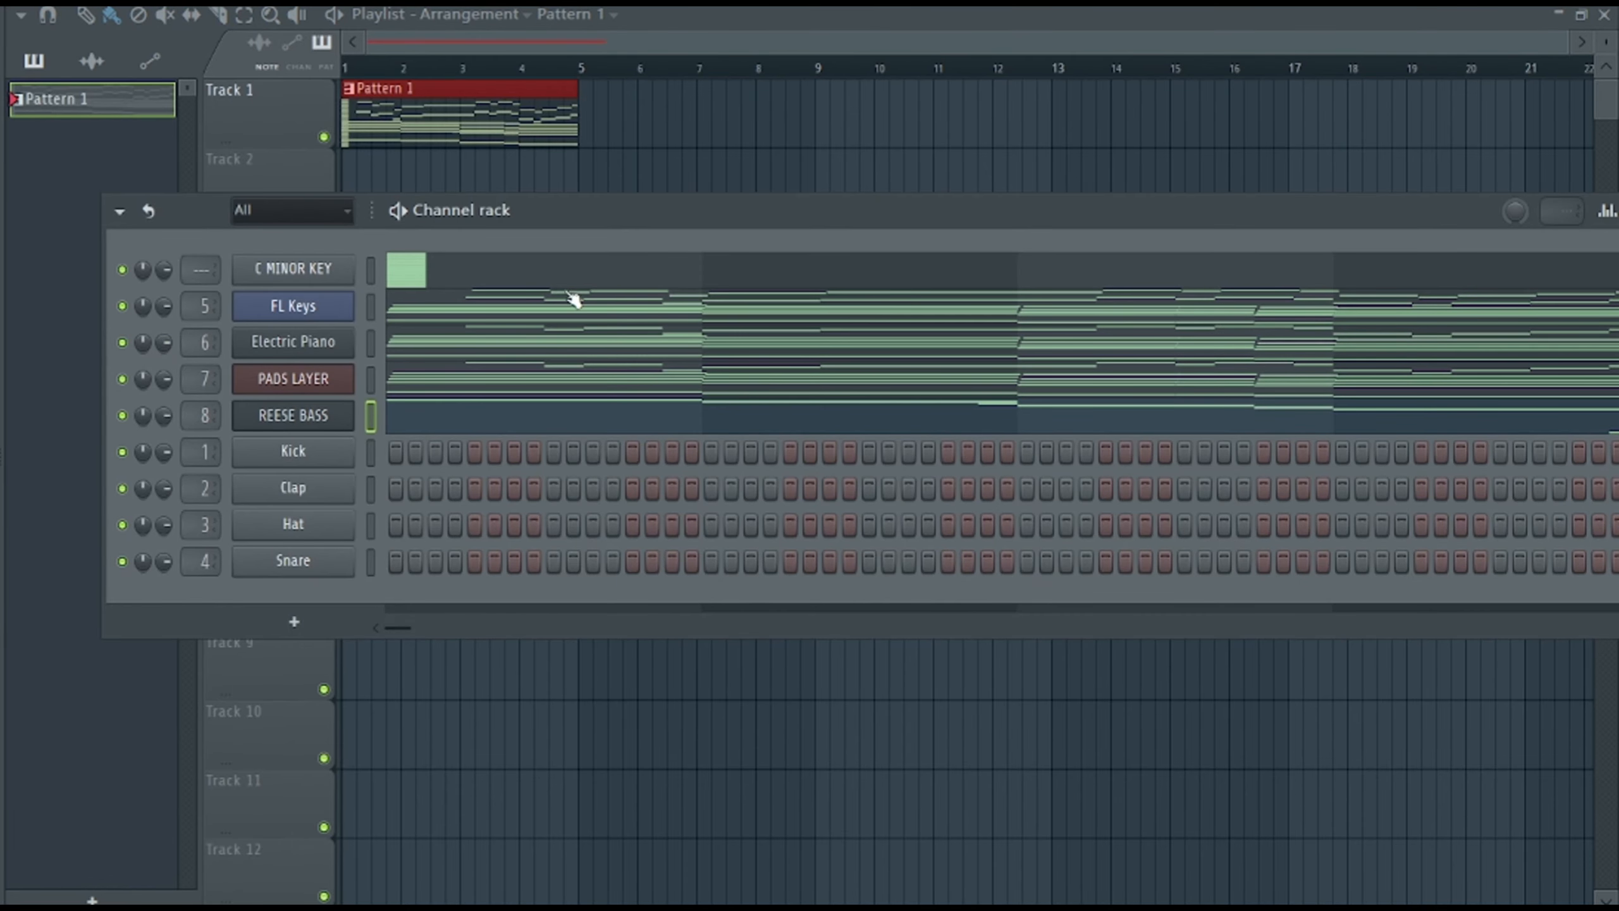
left_click_drag(576, 210, 574, 258)
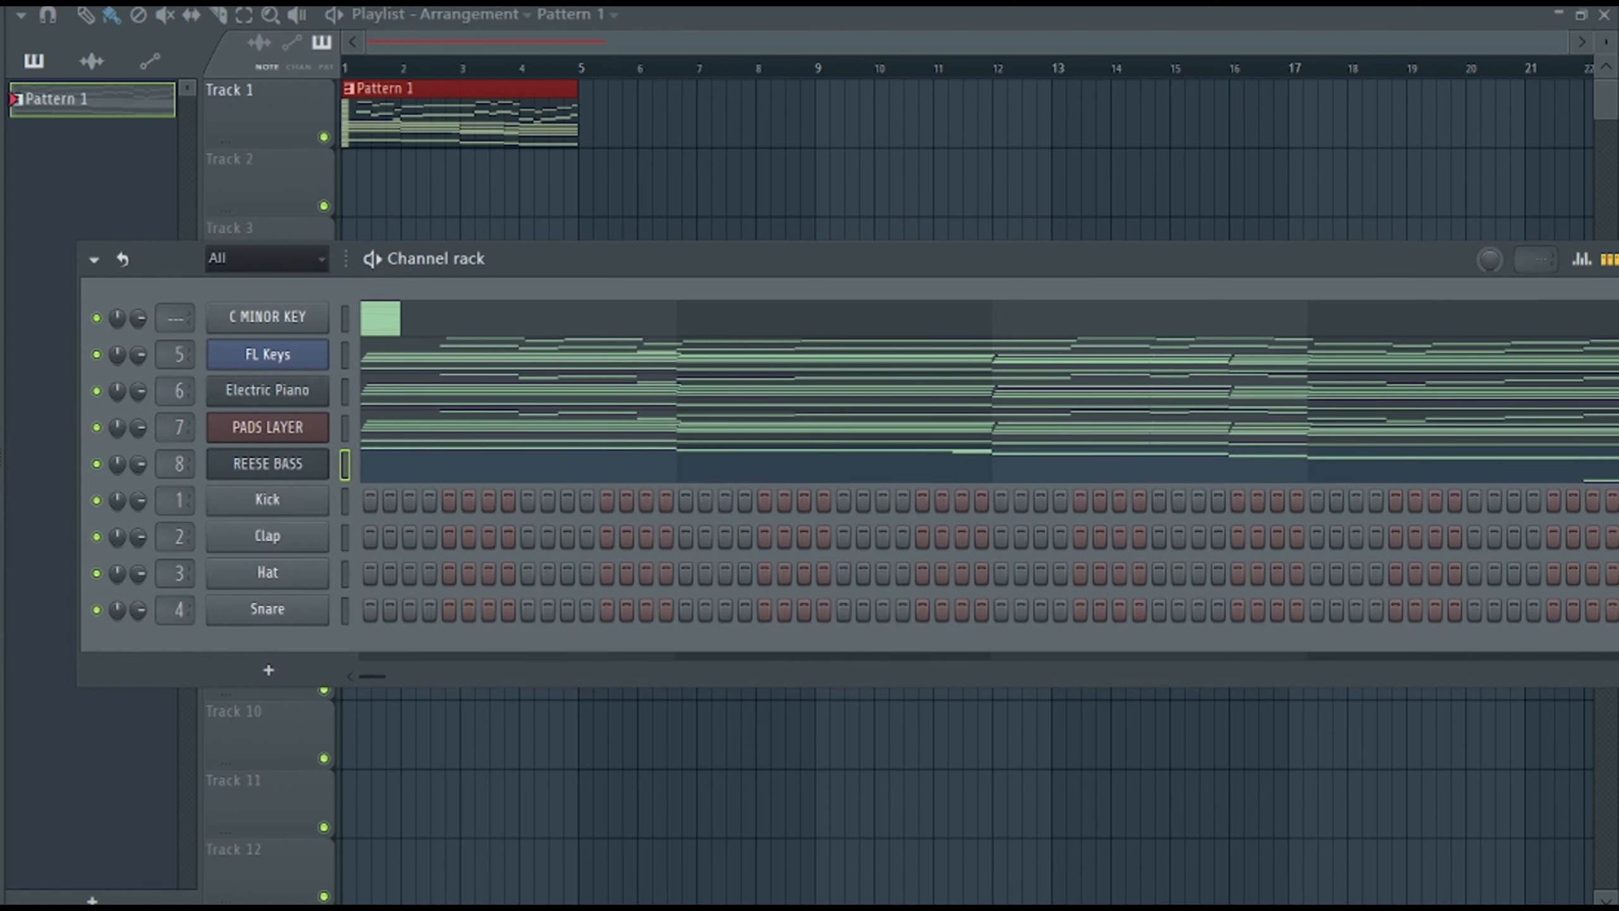
key("F4")
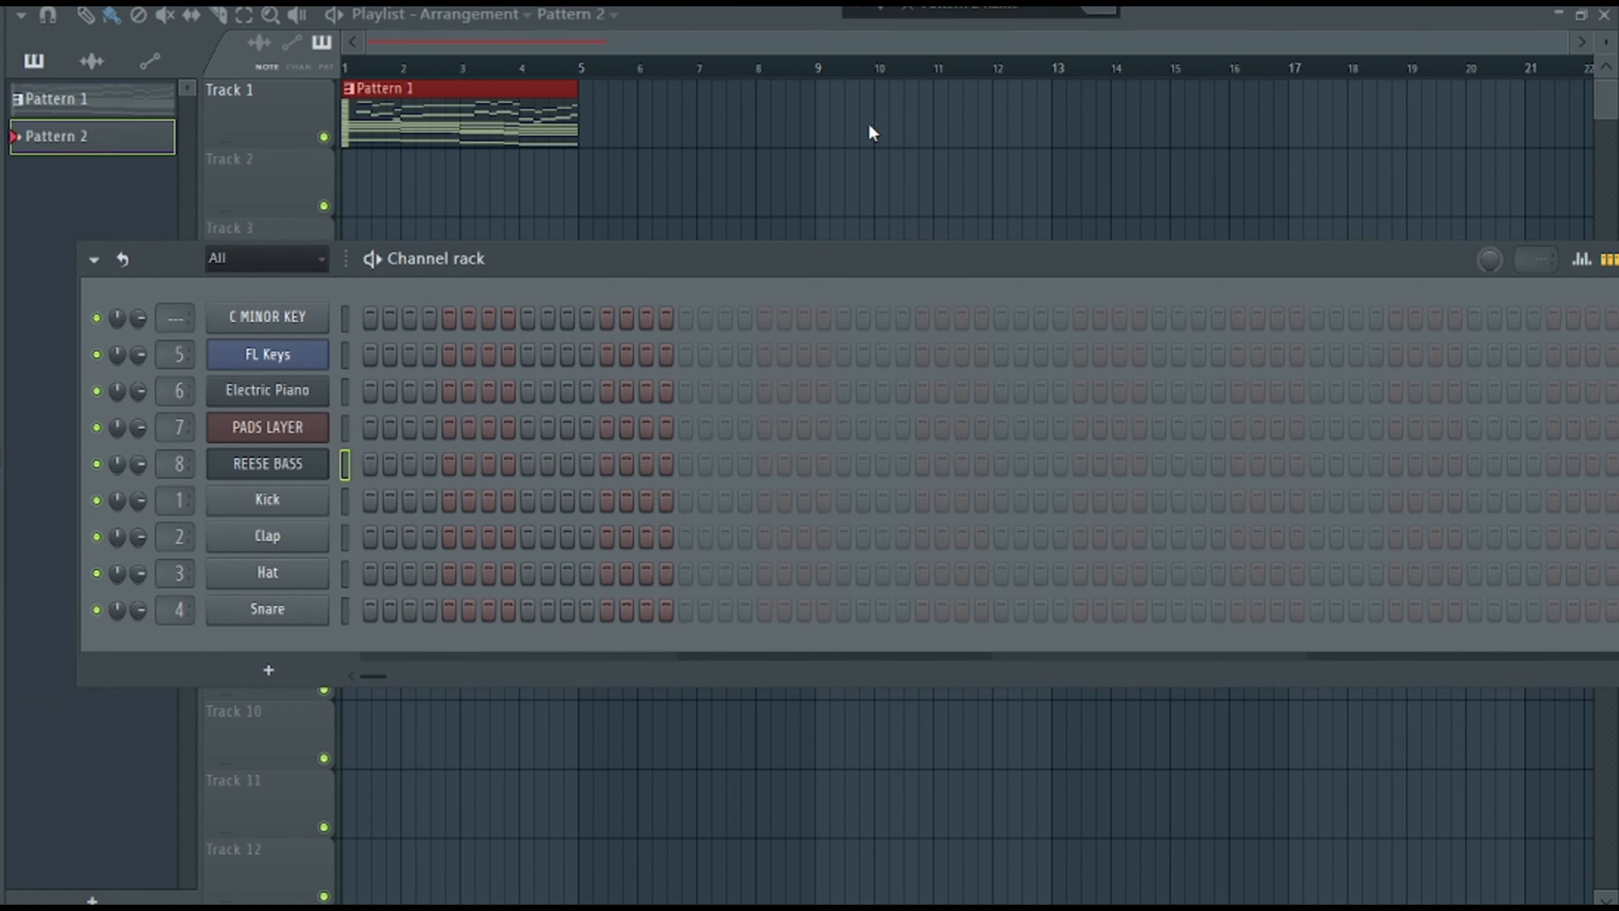
key("Return")
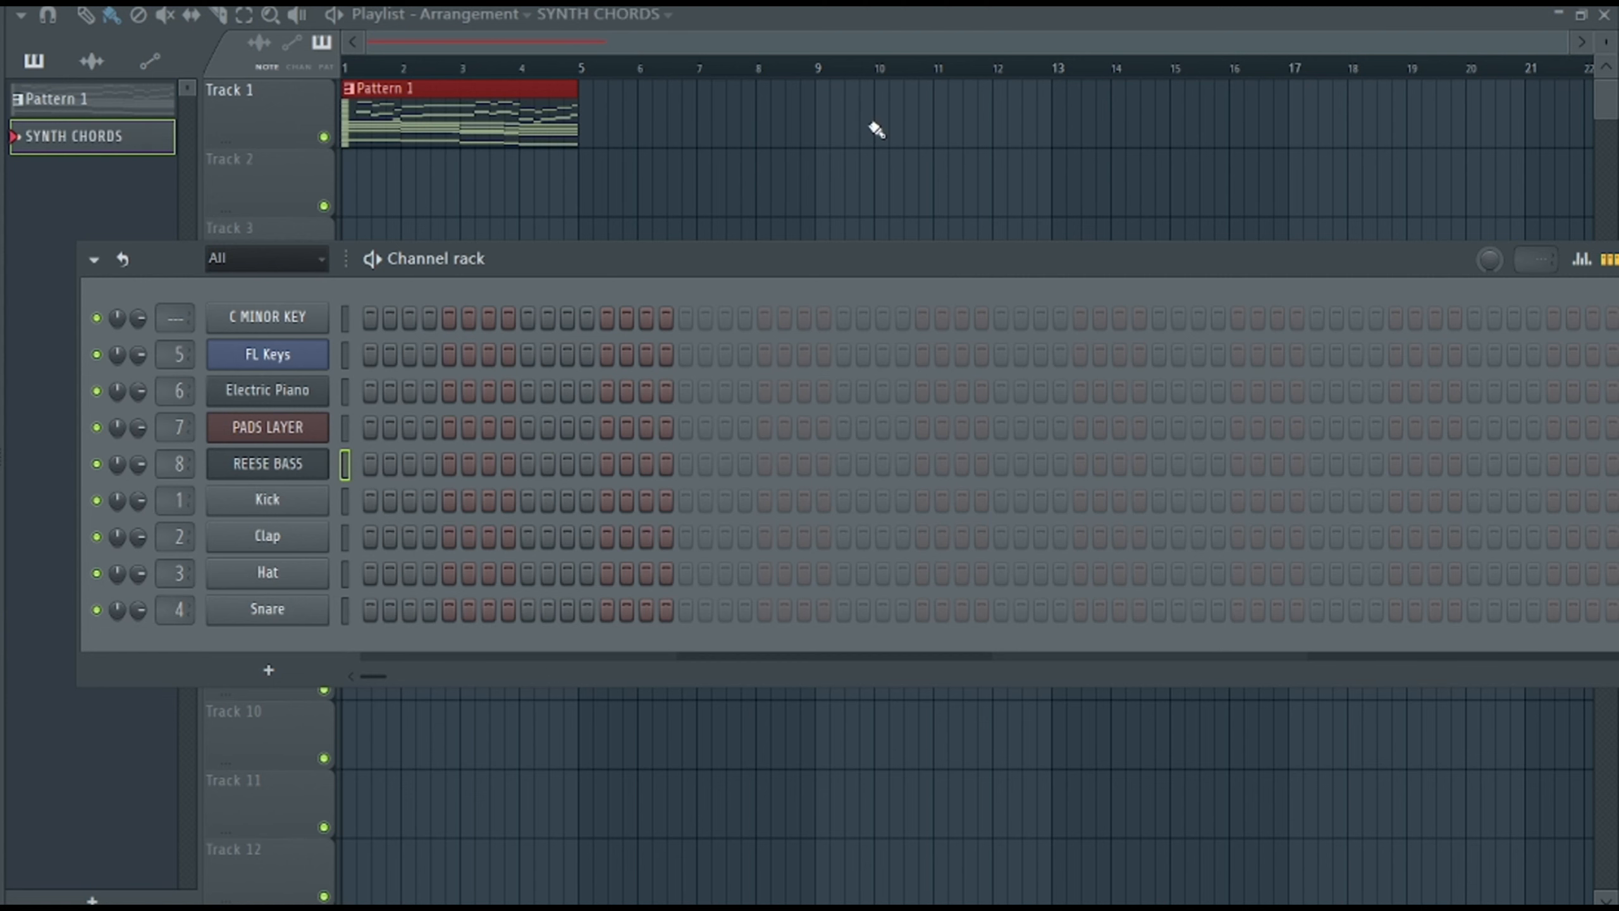
Insert a Harmor channel above REESE BASS and load its Default preset.
right_click(261, 464)
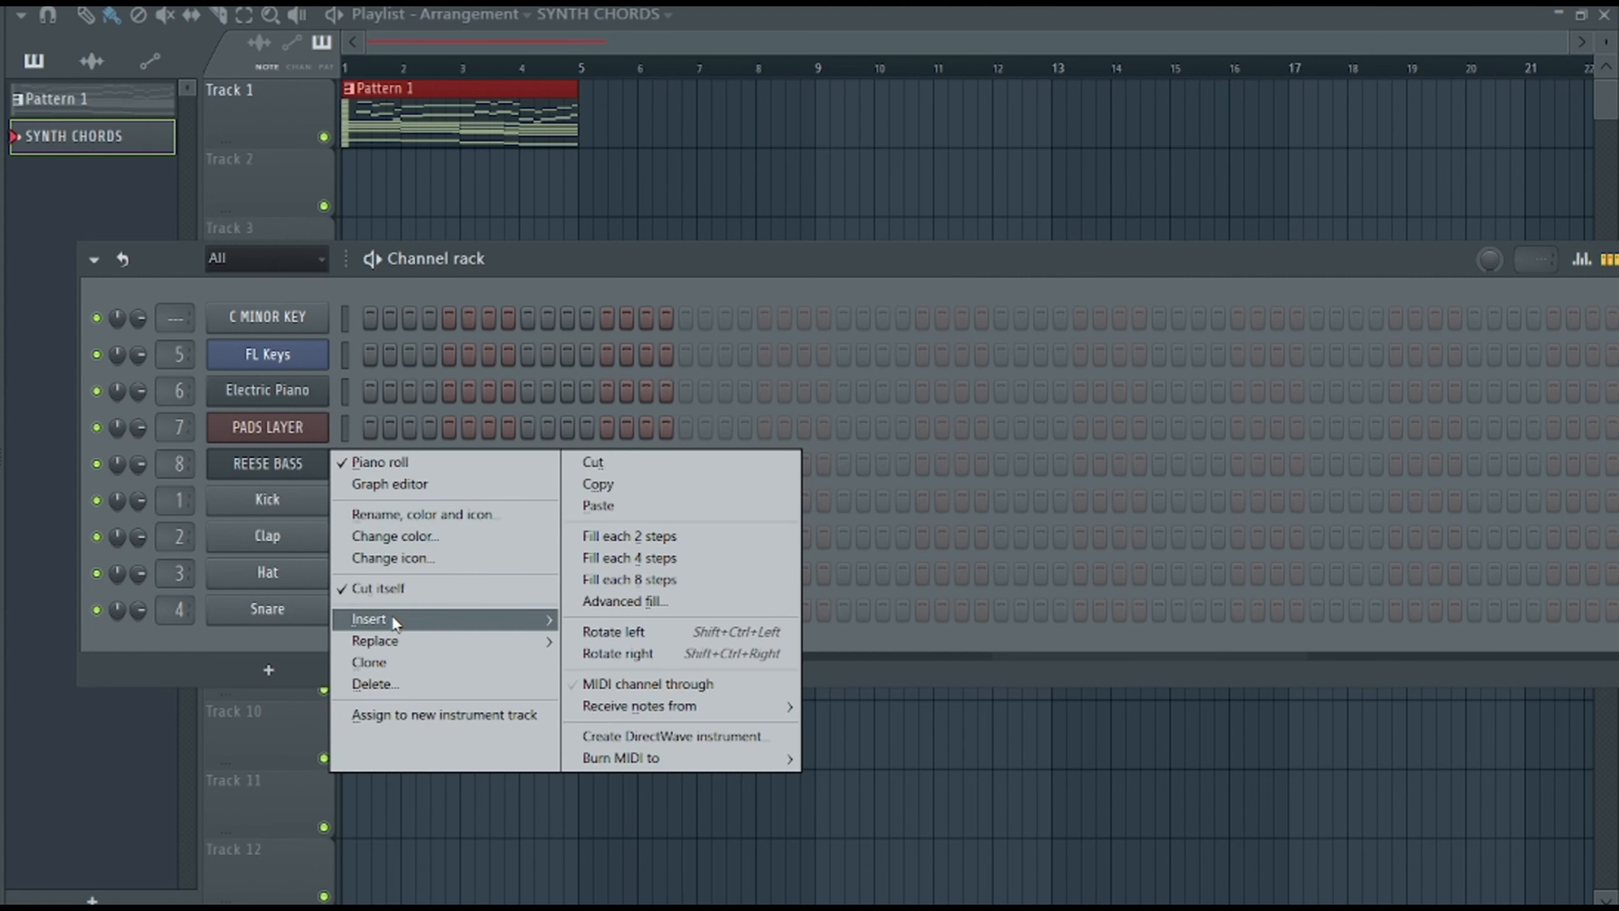
mouse_move(425, 620)
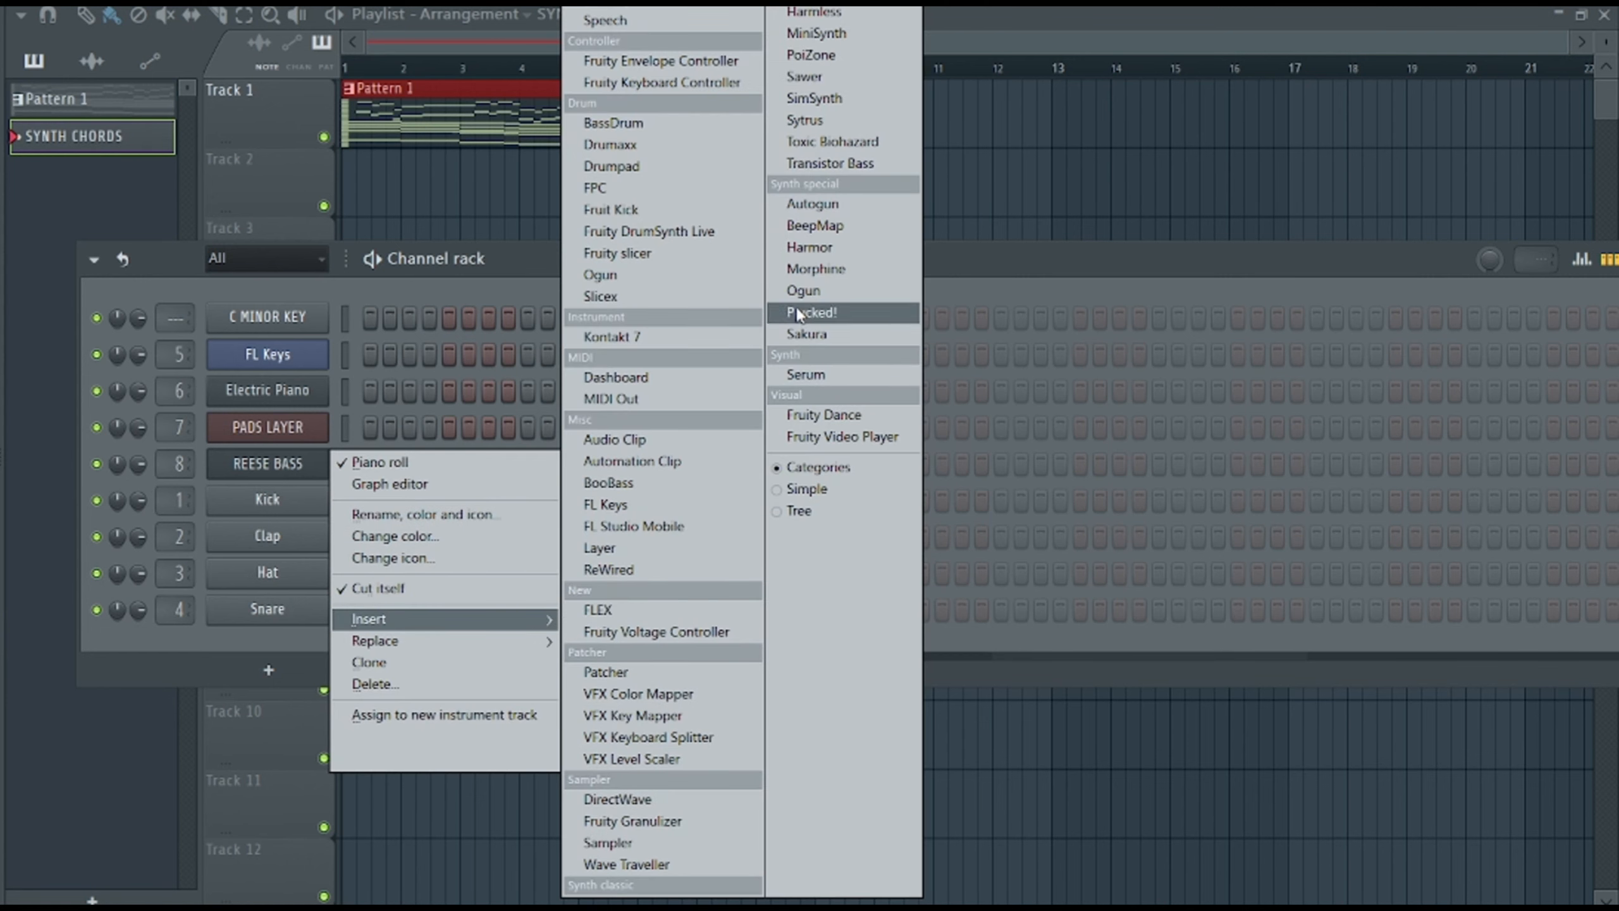
left_click(797, 249)
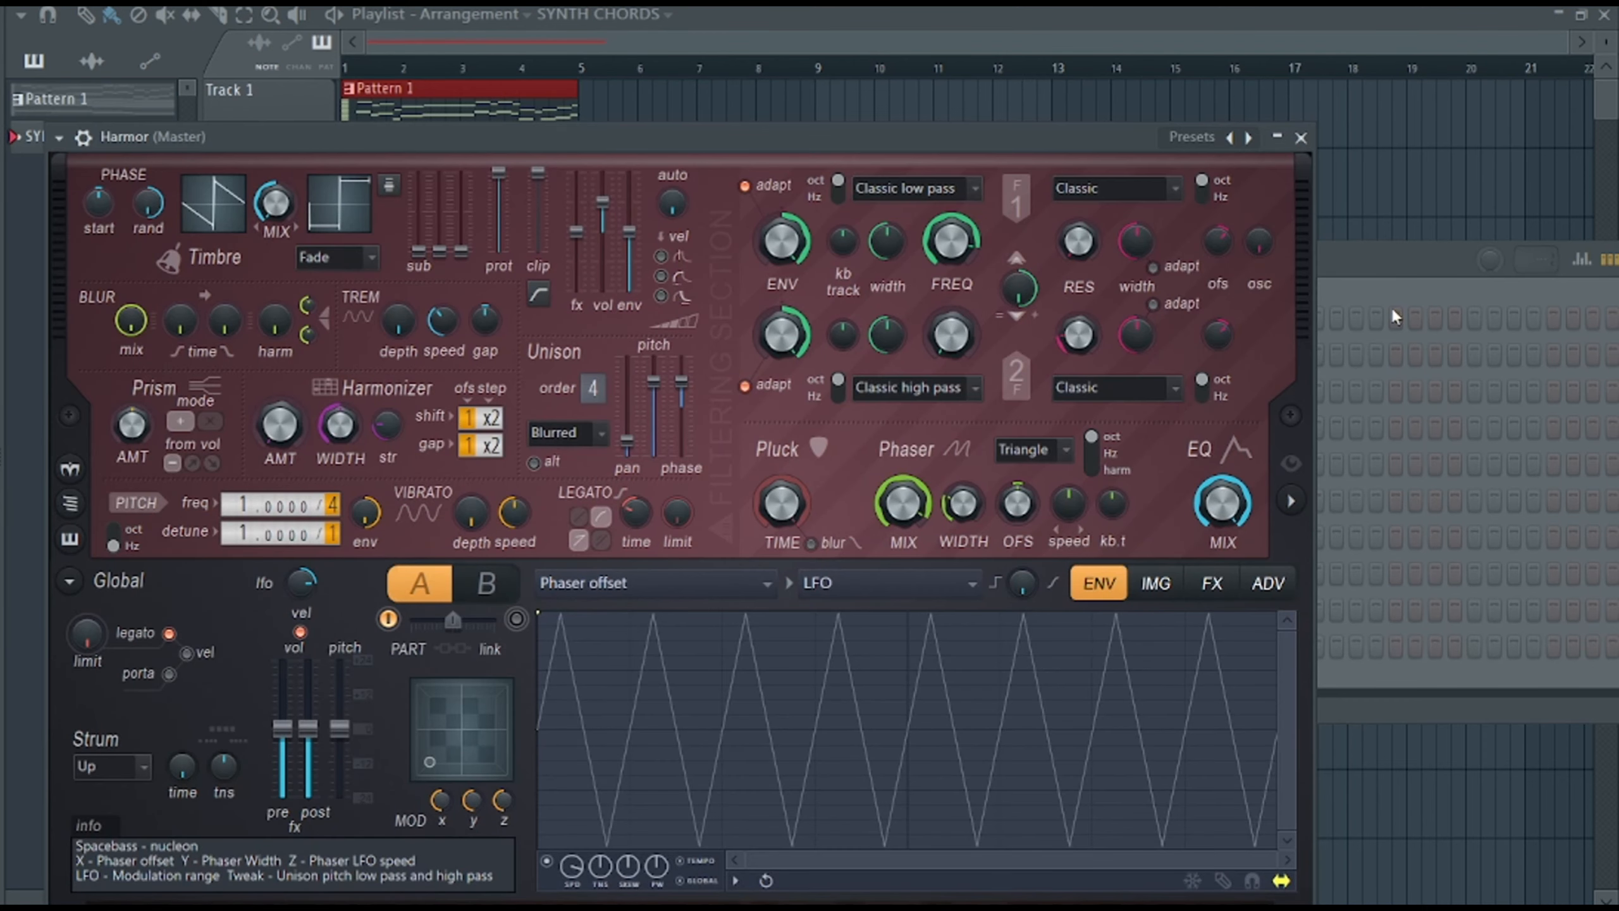
left_click(1229, 139)
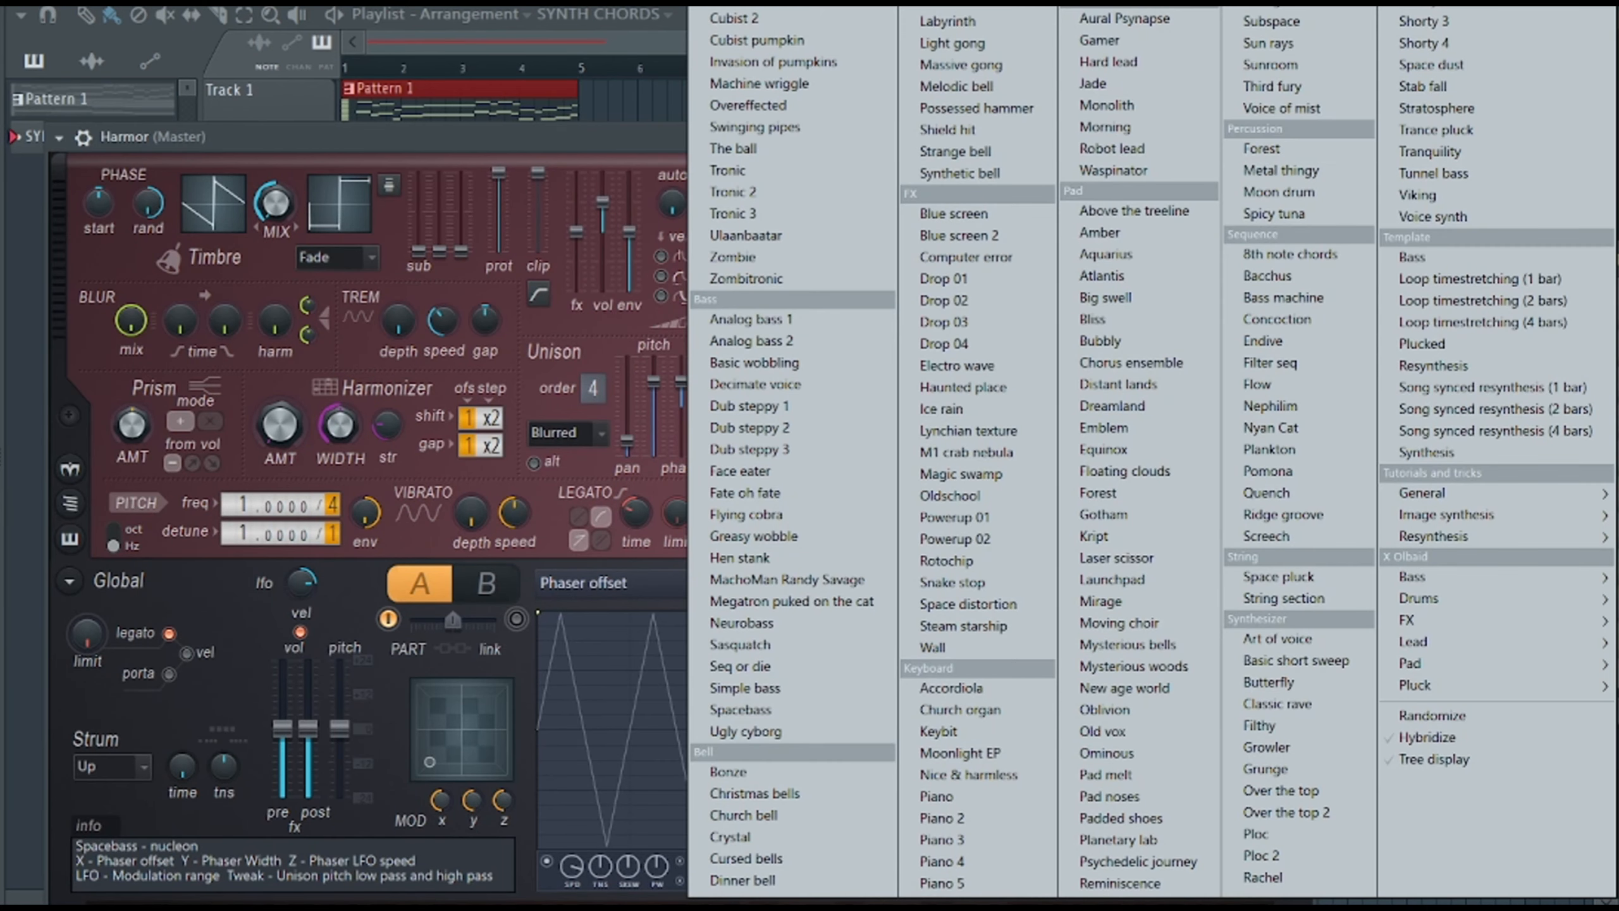
left_click(726, 3)
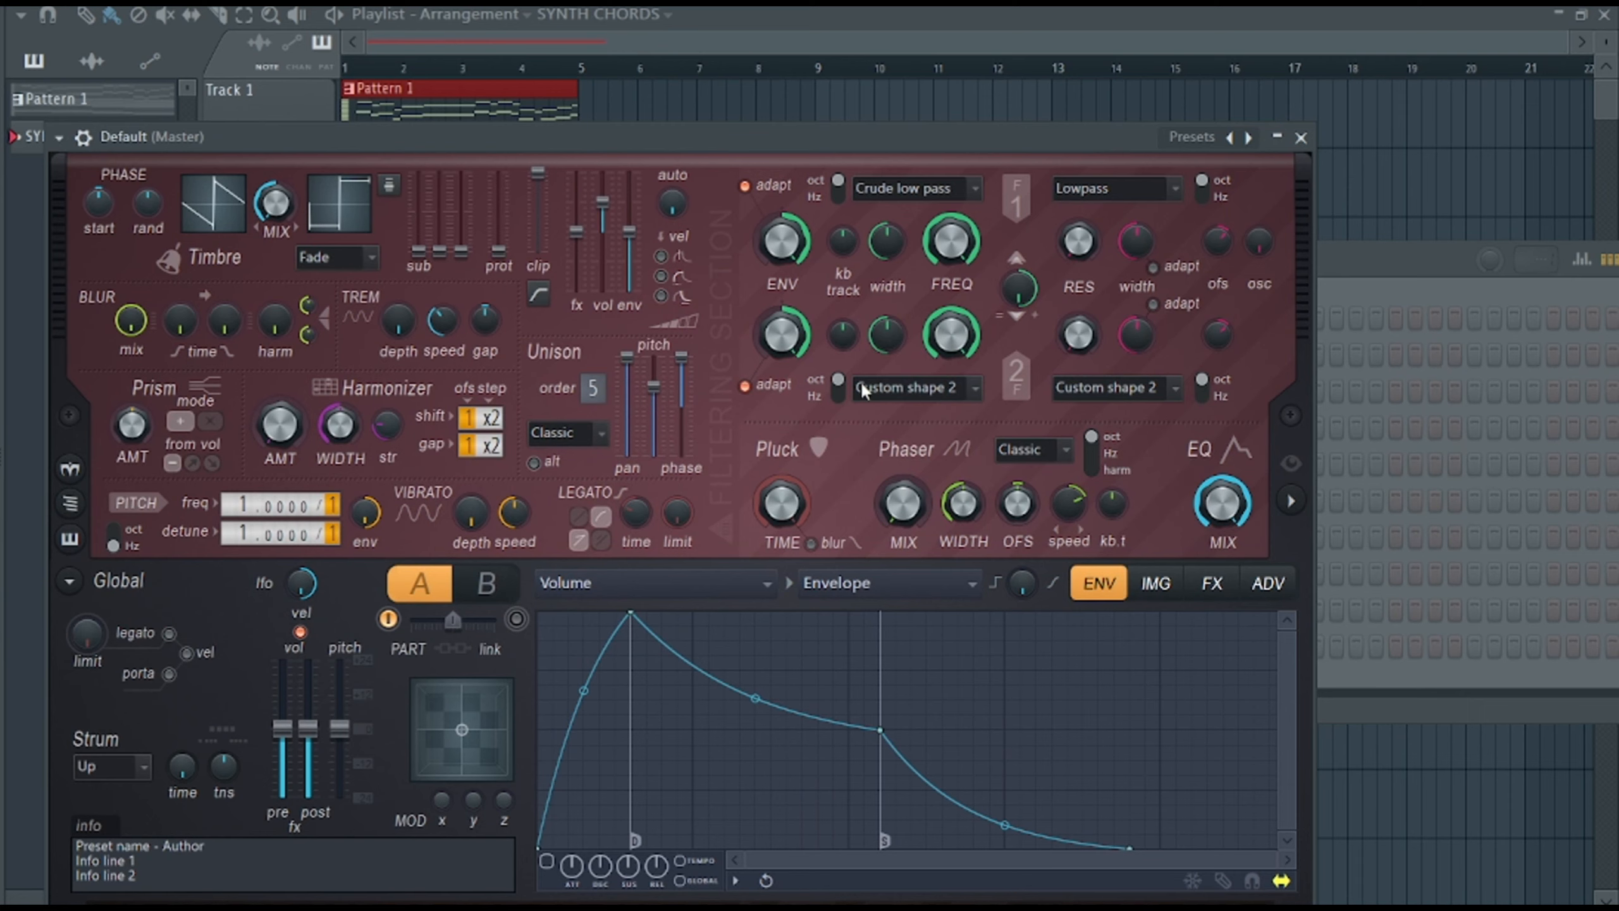
Rename the Harmor channel as SYNTH CHORDS and route it to mixer track 9.
key("F6")
right_click(327, 452)
left_click(388, 518)
type("SYNTH CHORDS")
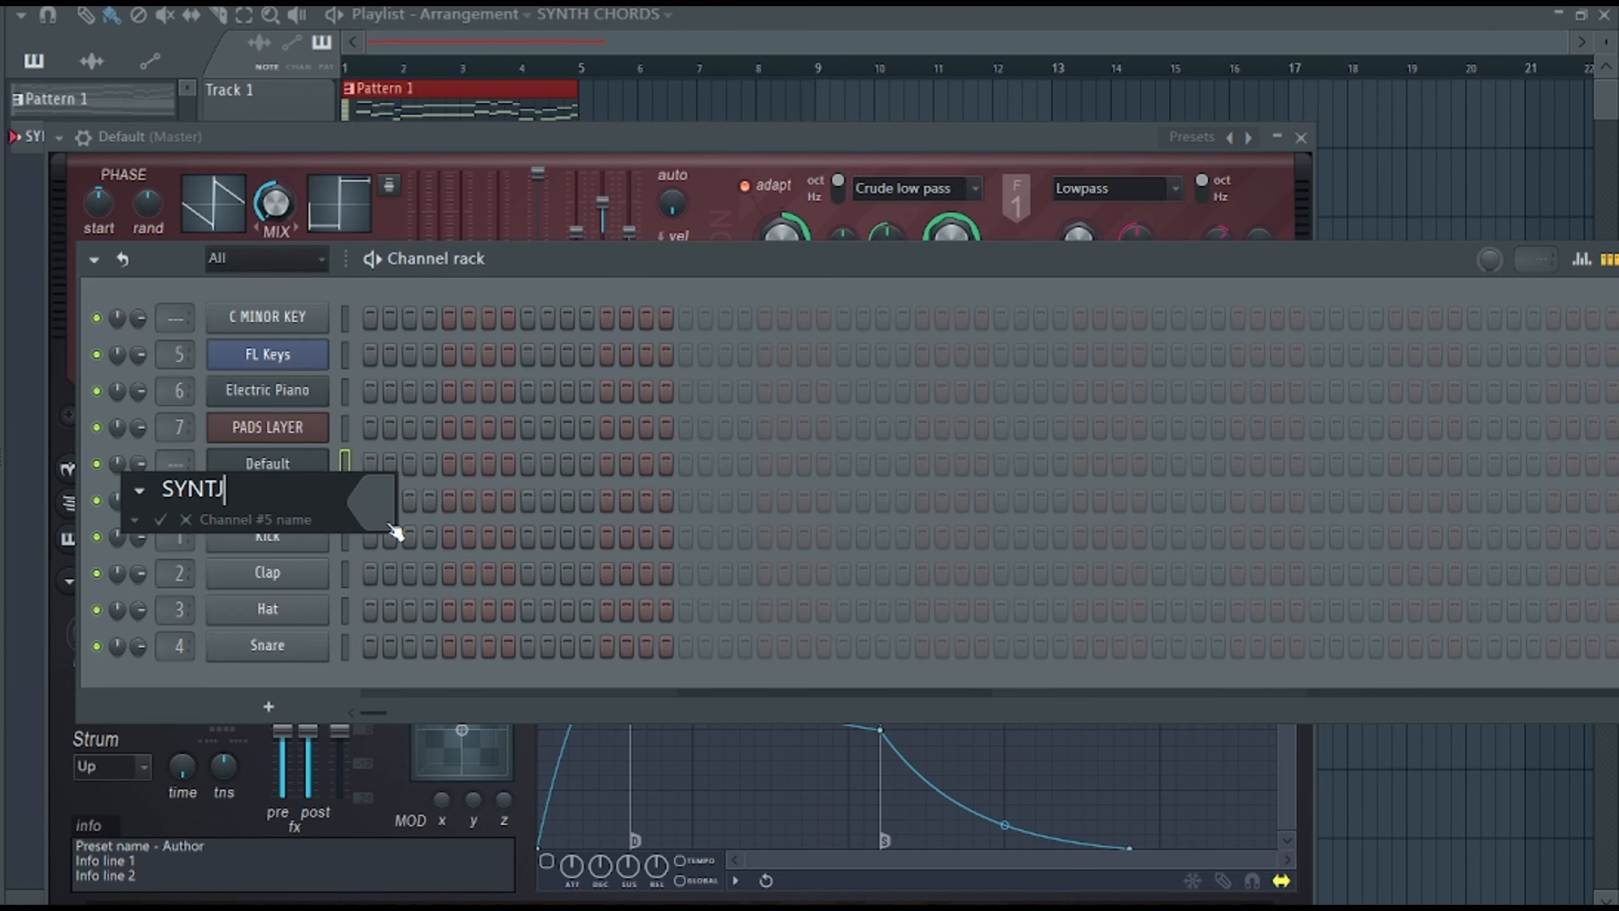
key("Return")
key("ctrl+l")
key("F9")
Lower the SYNTH CHORDS track's volume and add Fruity parametric EQ 2 with a low cut at about 256 Hz.
left_click_drag(751, 466, 751, 526)
left_click(1151, 189)
mouse_move(1193, 217)
left_click(853, 716)
left_click_drag(329, 438, 379, 568)
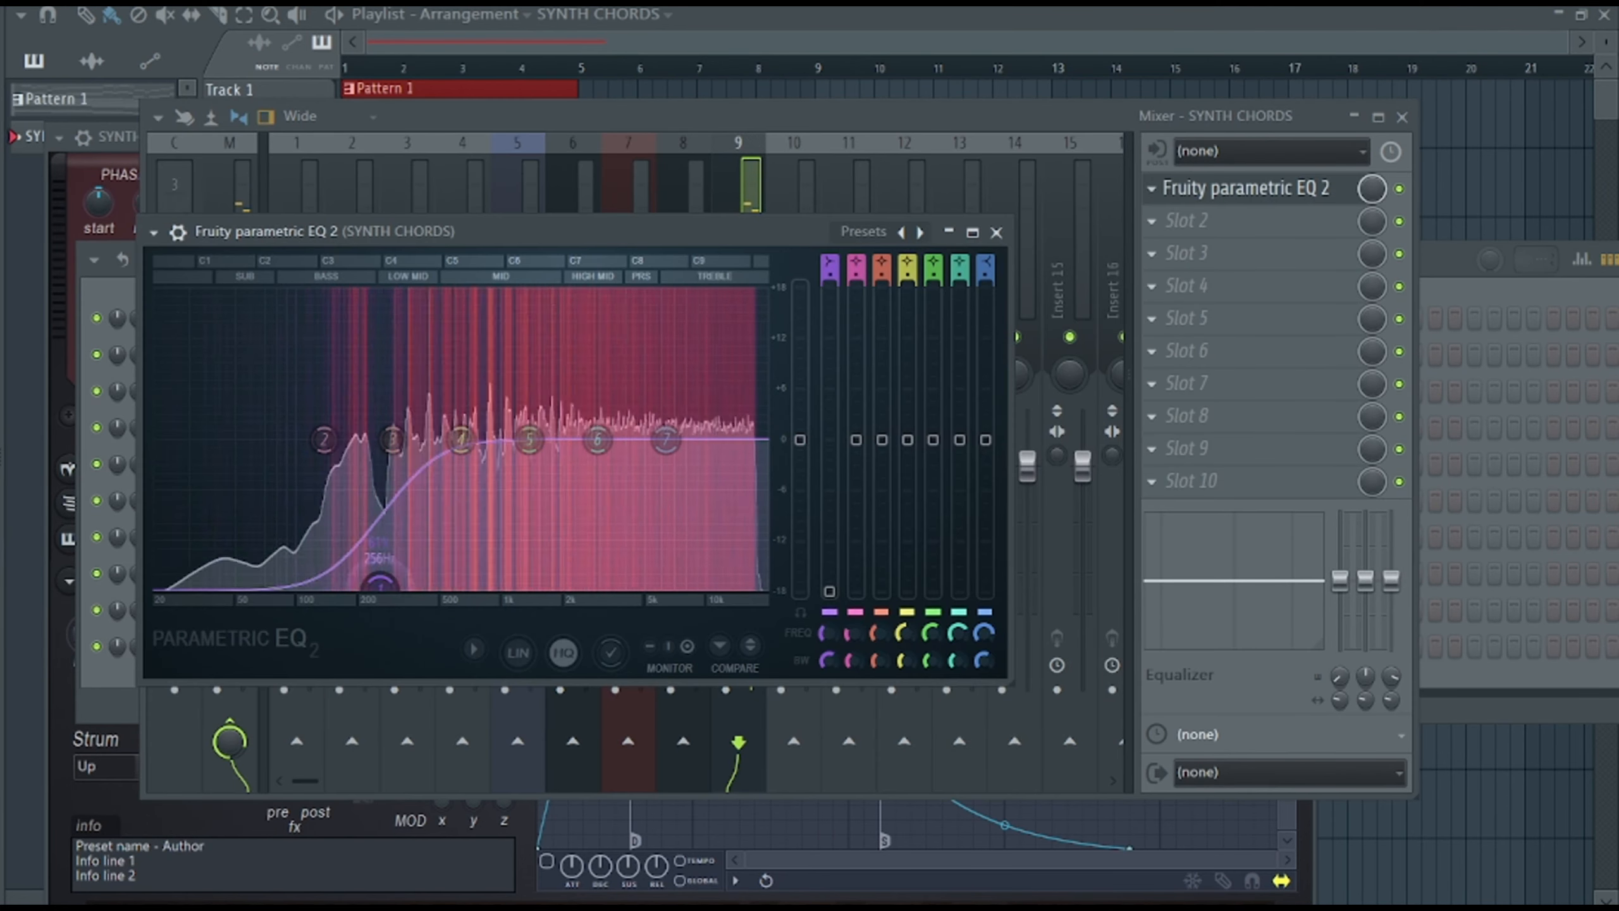
scroll(376, 571, "down", 5)
Load Fruity Reeverb 2 in the SYNTH CHORDS track's second slot and enable part B and portamento in its Harmor.
left_click(1152, 222)
left_click(872, 280)
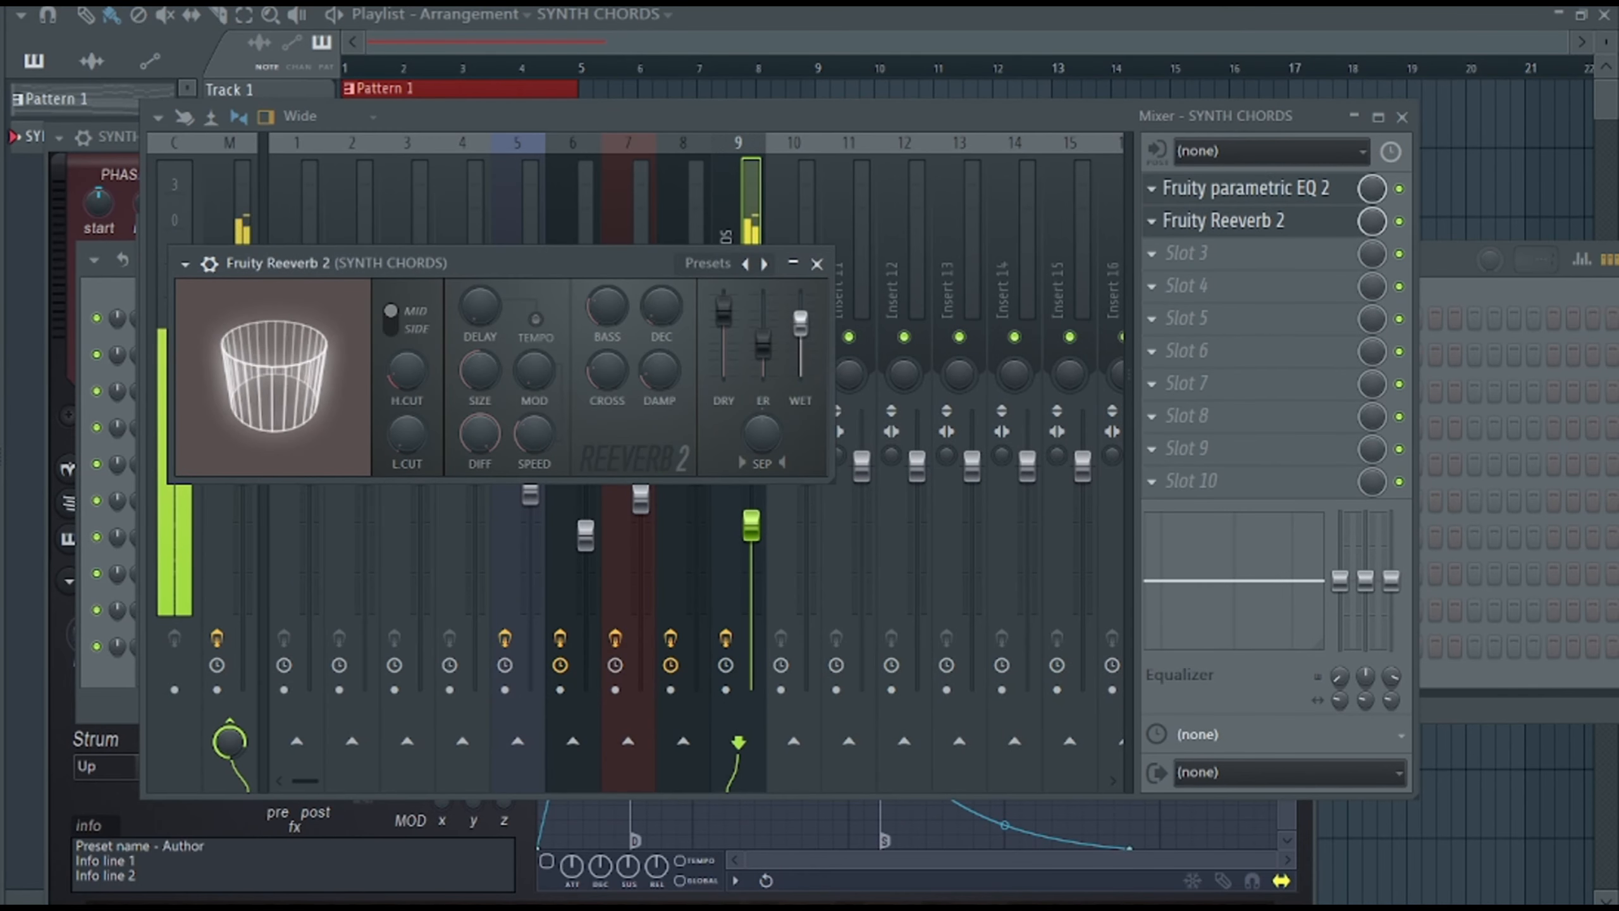
left_click(817, 263)
key("F6")
left_click(306, 464)
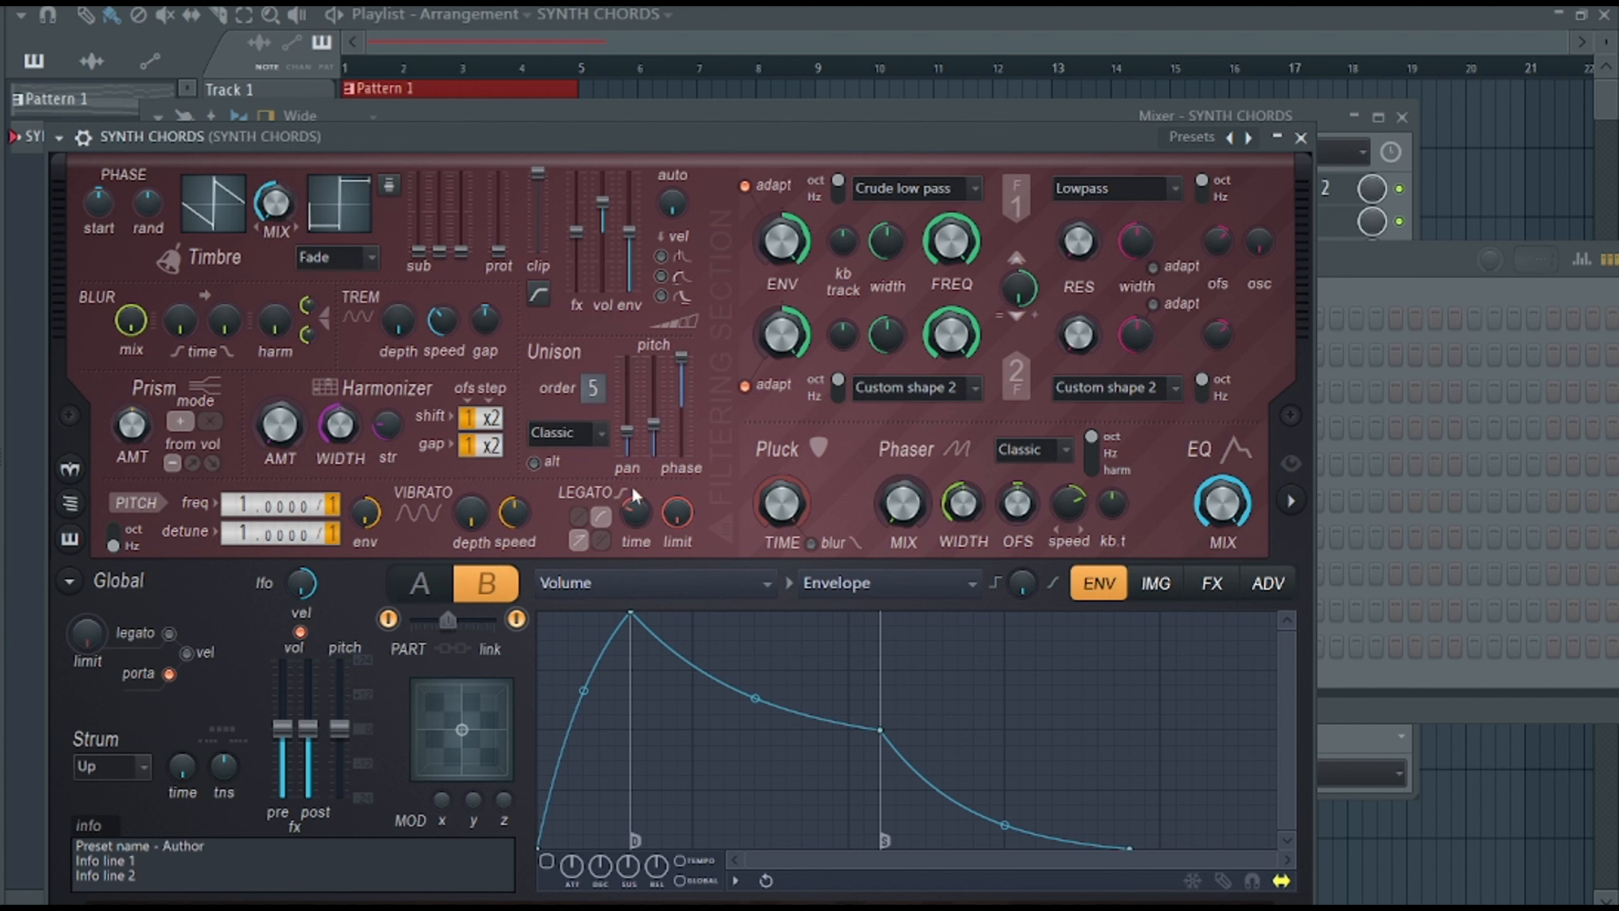
Copy the PADS LAYER notes from Pattern 1 into the same channel of the SYNTH CHORDS pattern as a guide.
left_click(979, 6)
left_click(734, 6)
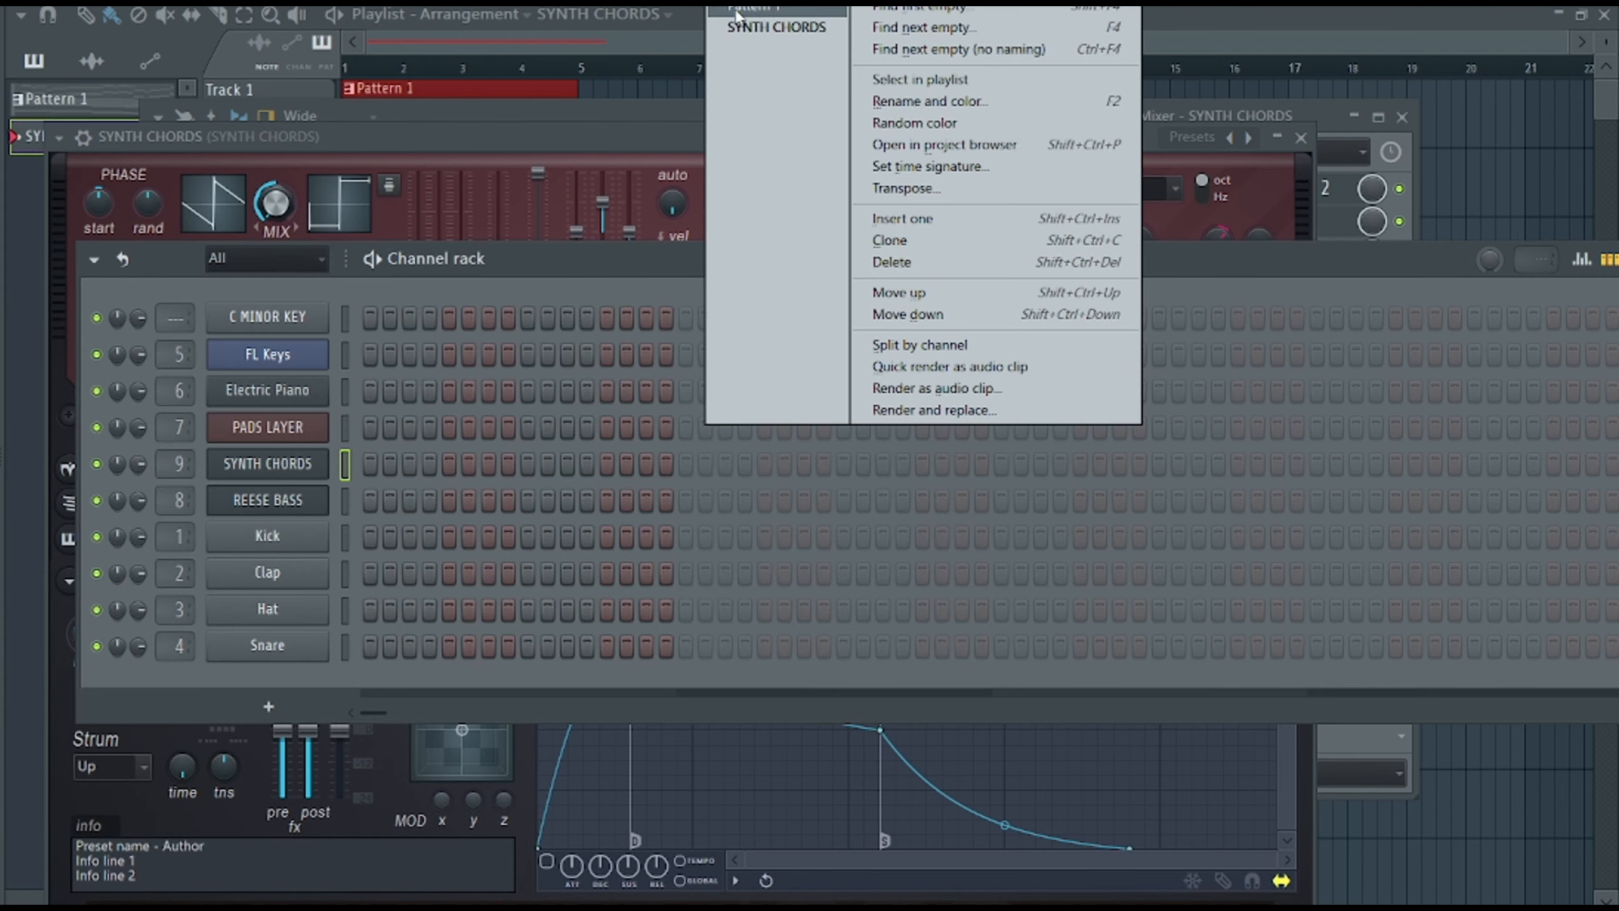
left_click(762, 10)
left_click(733, 7)
left_click(766, 28)
right_click(328, 416)
left_click(599, 469)
left_click(1245, 421)
Draw a one-bar chord of G#4, C5, D#5 and G5 in bar 1 of the SYNTH CHORDS piano roll.
left_click(556, 15)
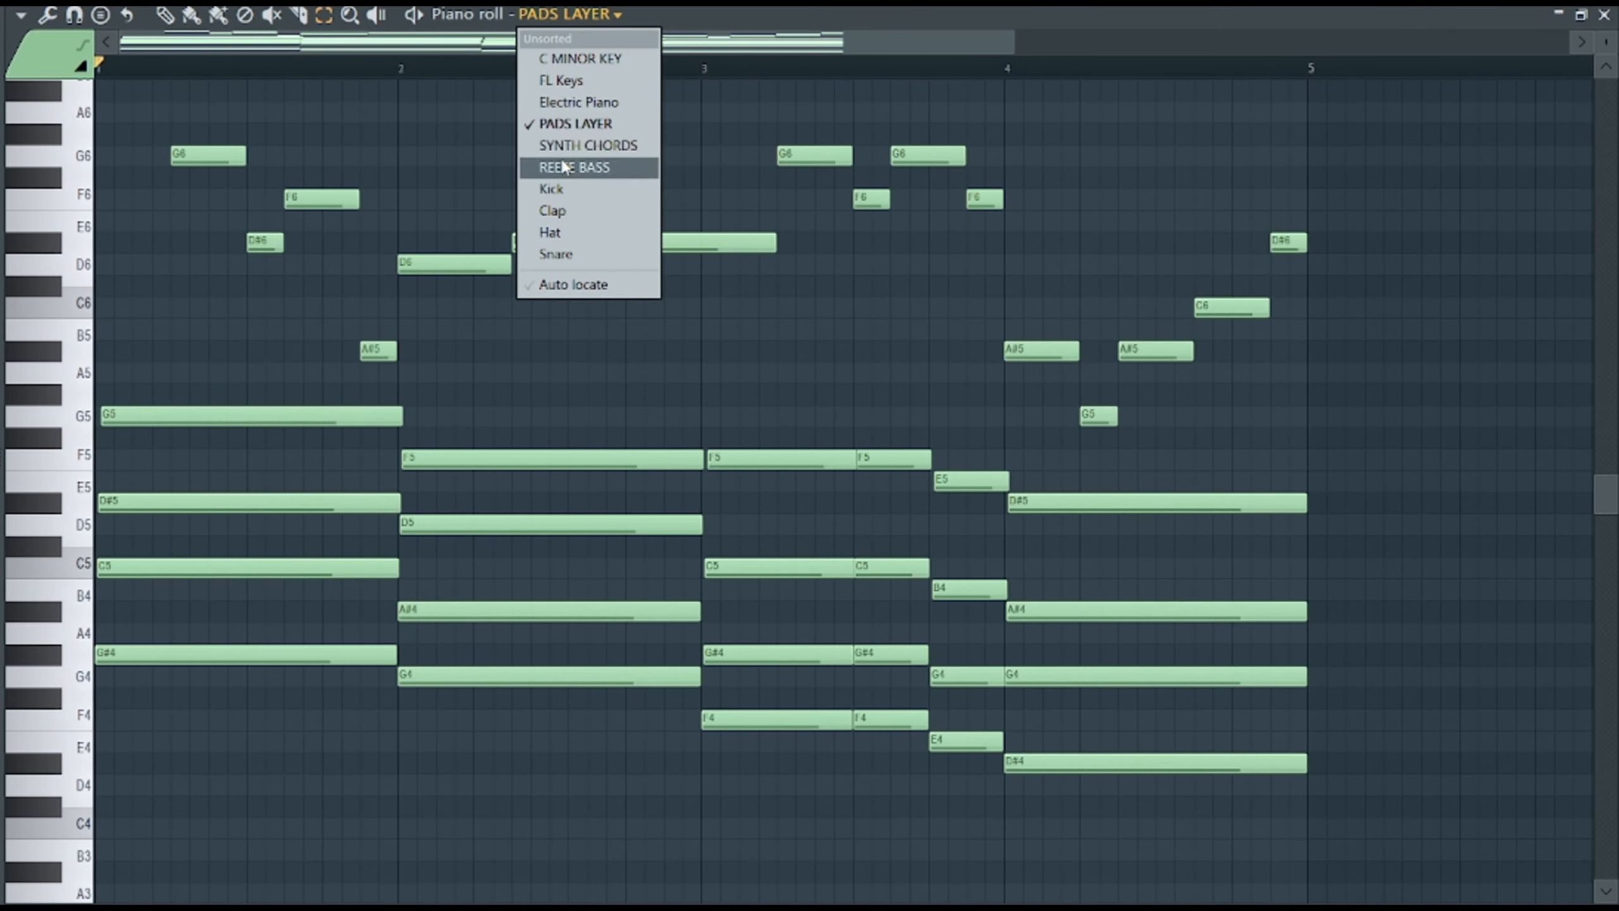
left_click(584, 144)
left_click(111, 656)
left_click_drag(130, 656, 395, 655)
left_click_drag(109, 550, 105, 566)
left_click_drag(105, 525, 105, 505)
left_click_drag(105, 415, 61, 399)
Draw one-bar chords G4, A#4, D5, F5 in bar 2; F4, G#4, C5, F5 in bar 3; D#4, G4, A#4, D#5 in bar 4.
left_click(409, 677)
left_click(409, 612)
left_click(408, 525)
key("space")
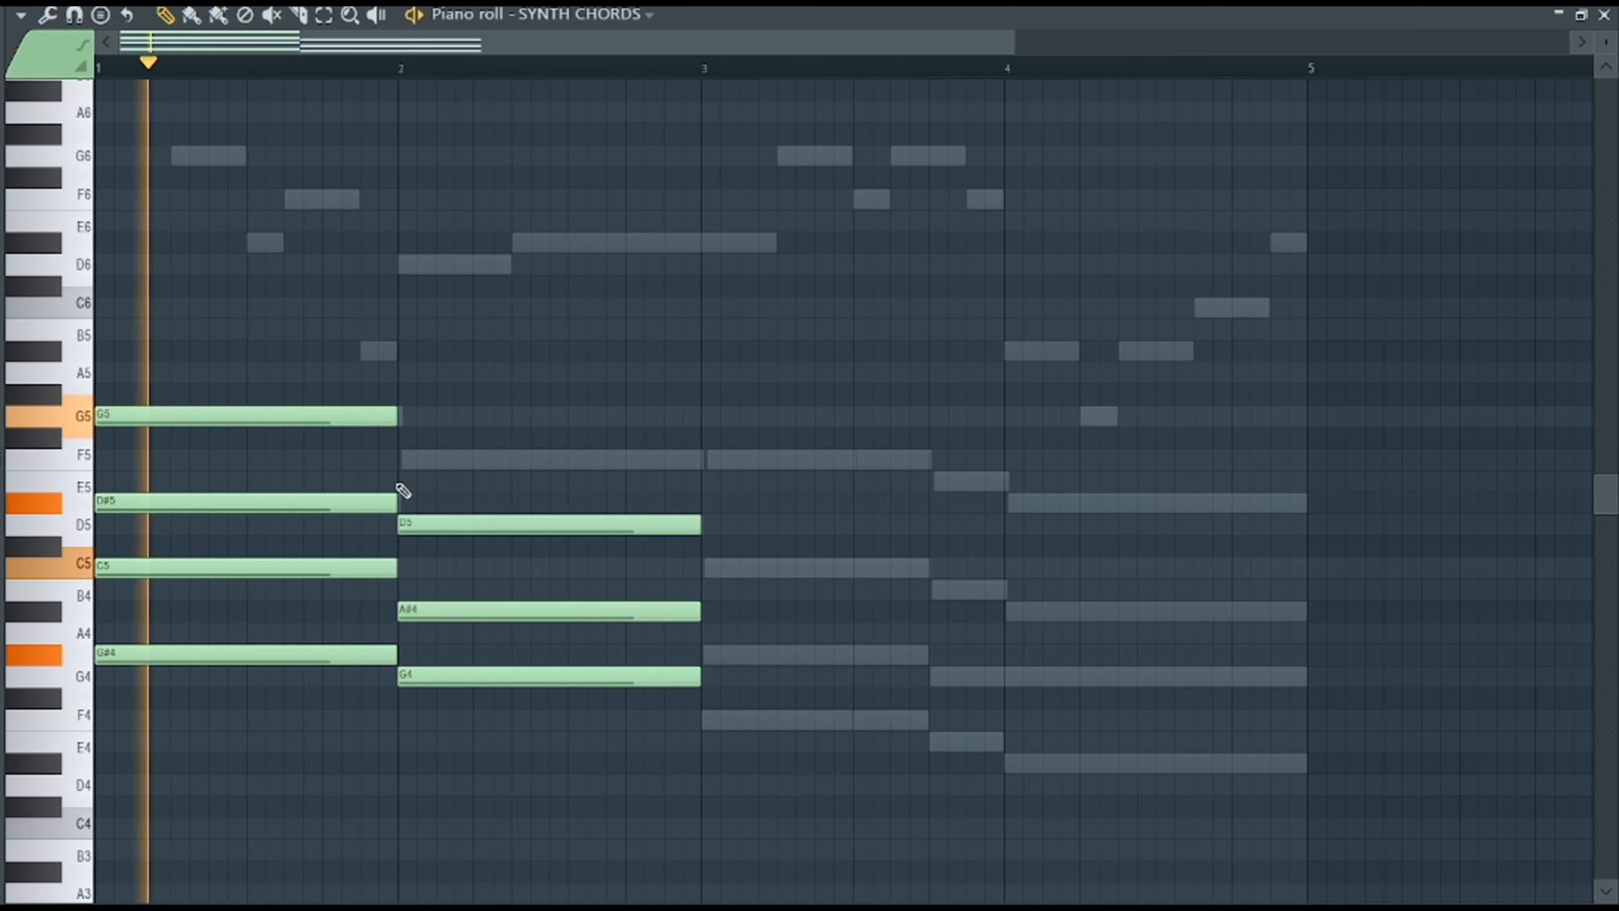
key("space")
left_click(408, 460)
left_click(1019, 763)
left_click(1019, 677)
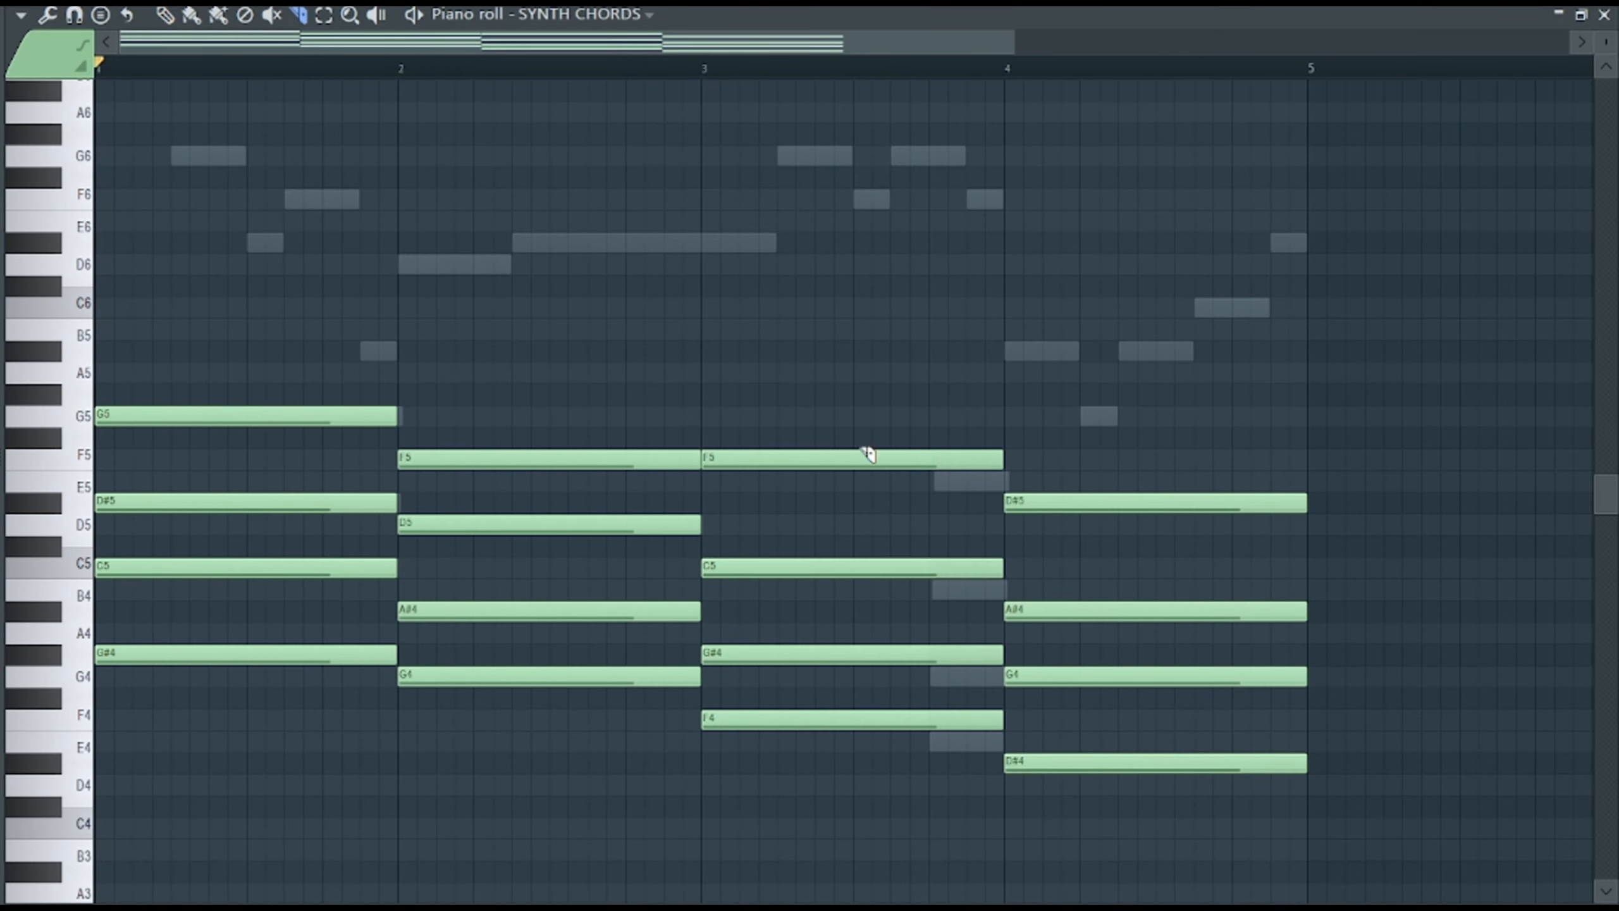
Slice the bar 3 chord at beats 3 and 4 and lower its last beat to match the guide notes.
left_click_drag(858, 443, 858, 724)
scroll(893, 511, "down", 2)
left_click_drag(929, 263, 932, 547)
Cut the guide notes from PADS LAYER in the SYNTH CHORDS pattern and play the pattern.
key("F6")
right_click(285, 433)
left_click(594, 427)
key("space")
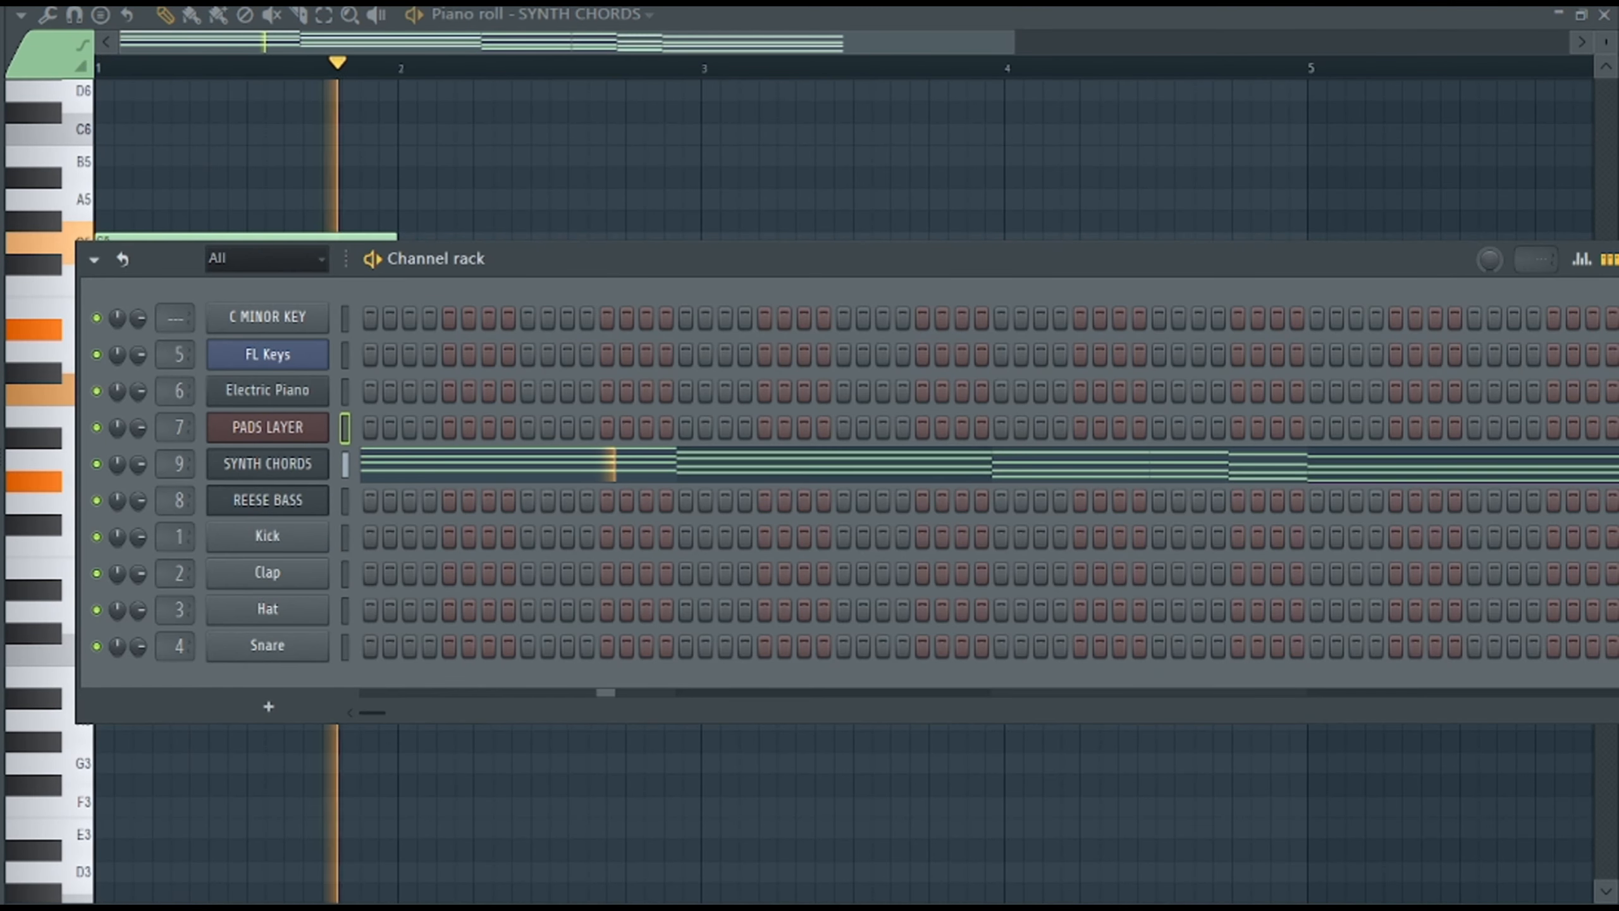
Set part B of the SYNTH CHORDS Harmor to unison order 6 and pitch frequency 2, and lower its mixer track's volume.
key("F6")
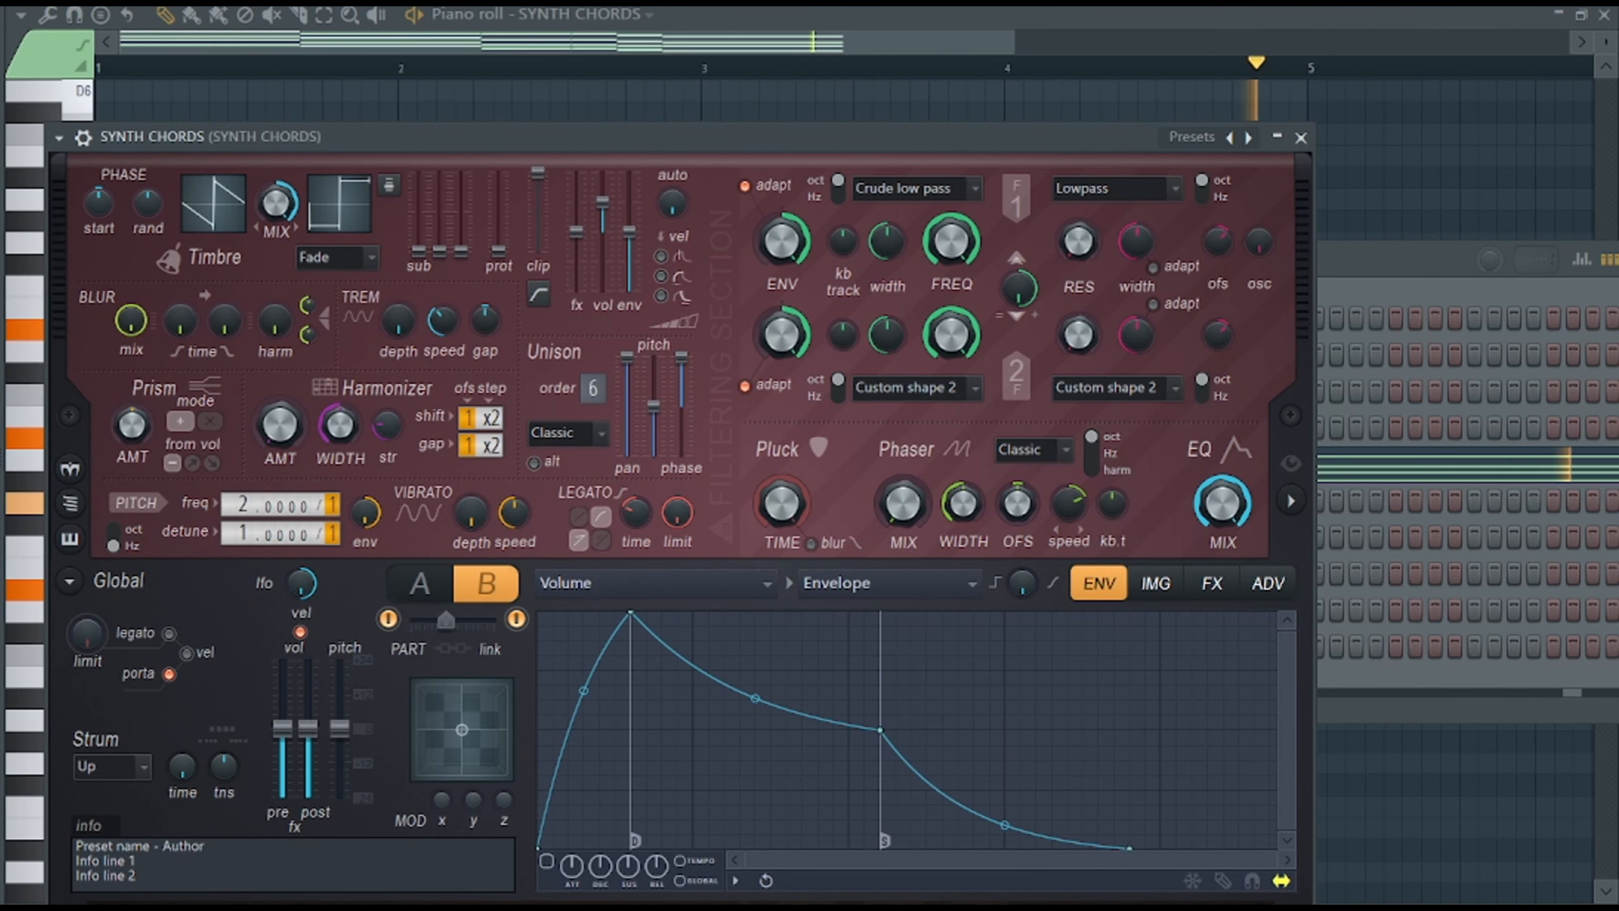
key("F6")
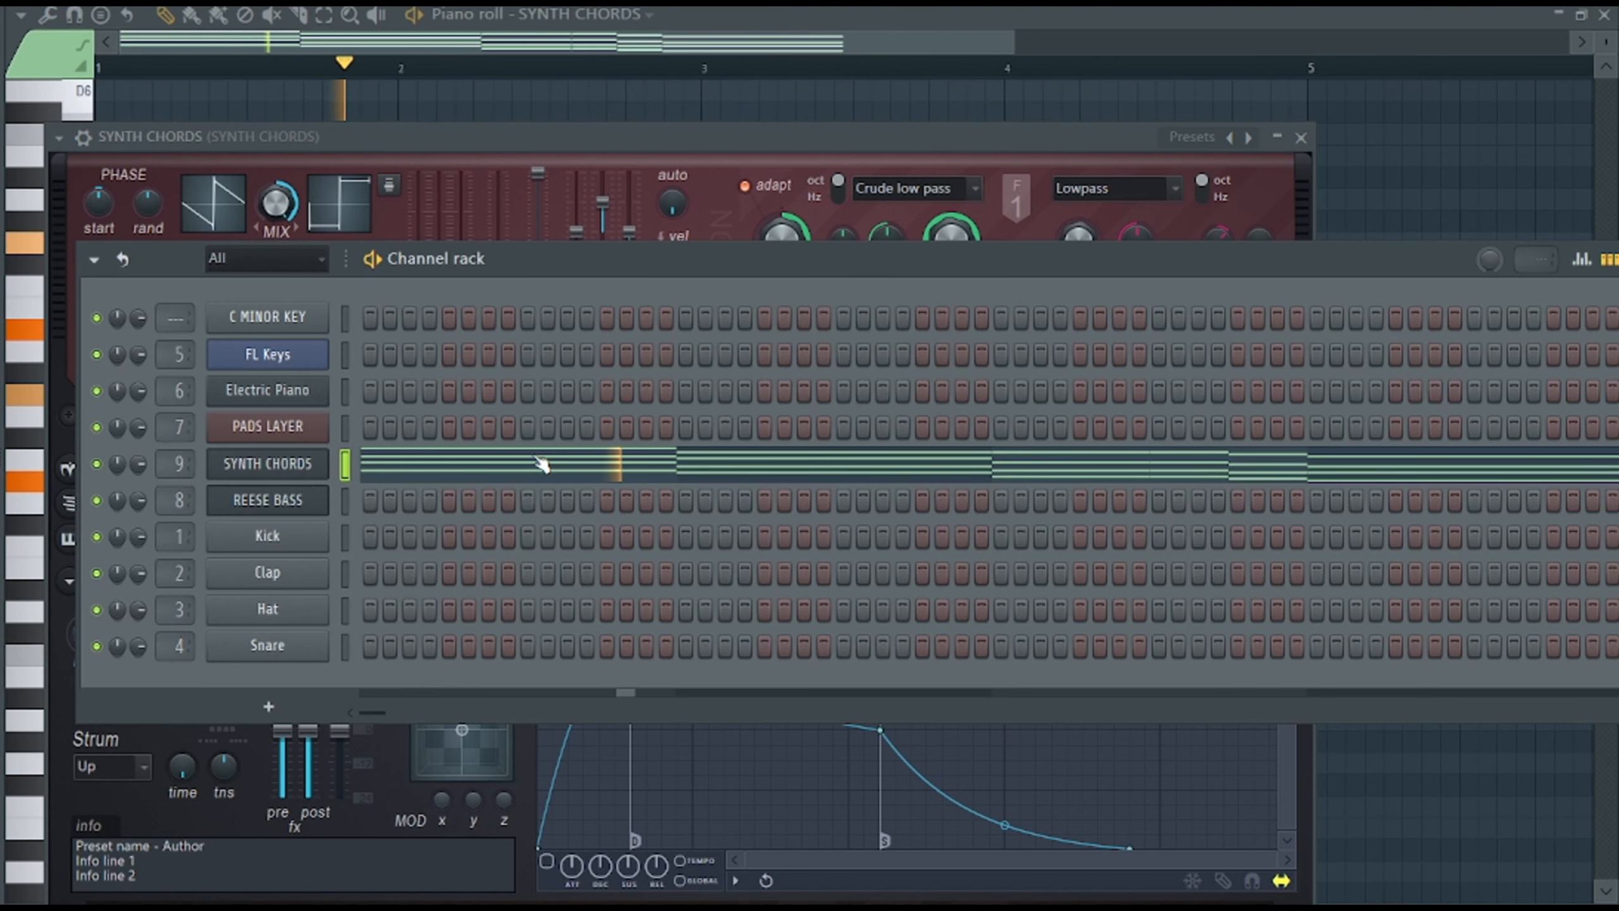
key("F9")
left_click(1464, 299)
Insert a second Harmor channel between SYNTH CHORDS and REESE BASS, using the Default preset.
key("F6")
left_click(67, 167)
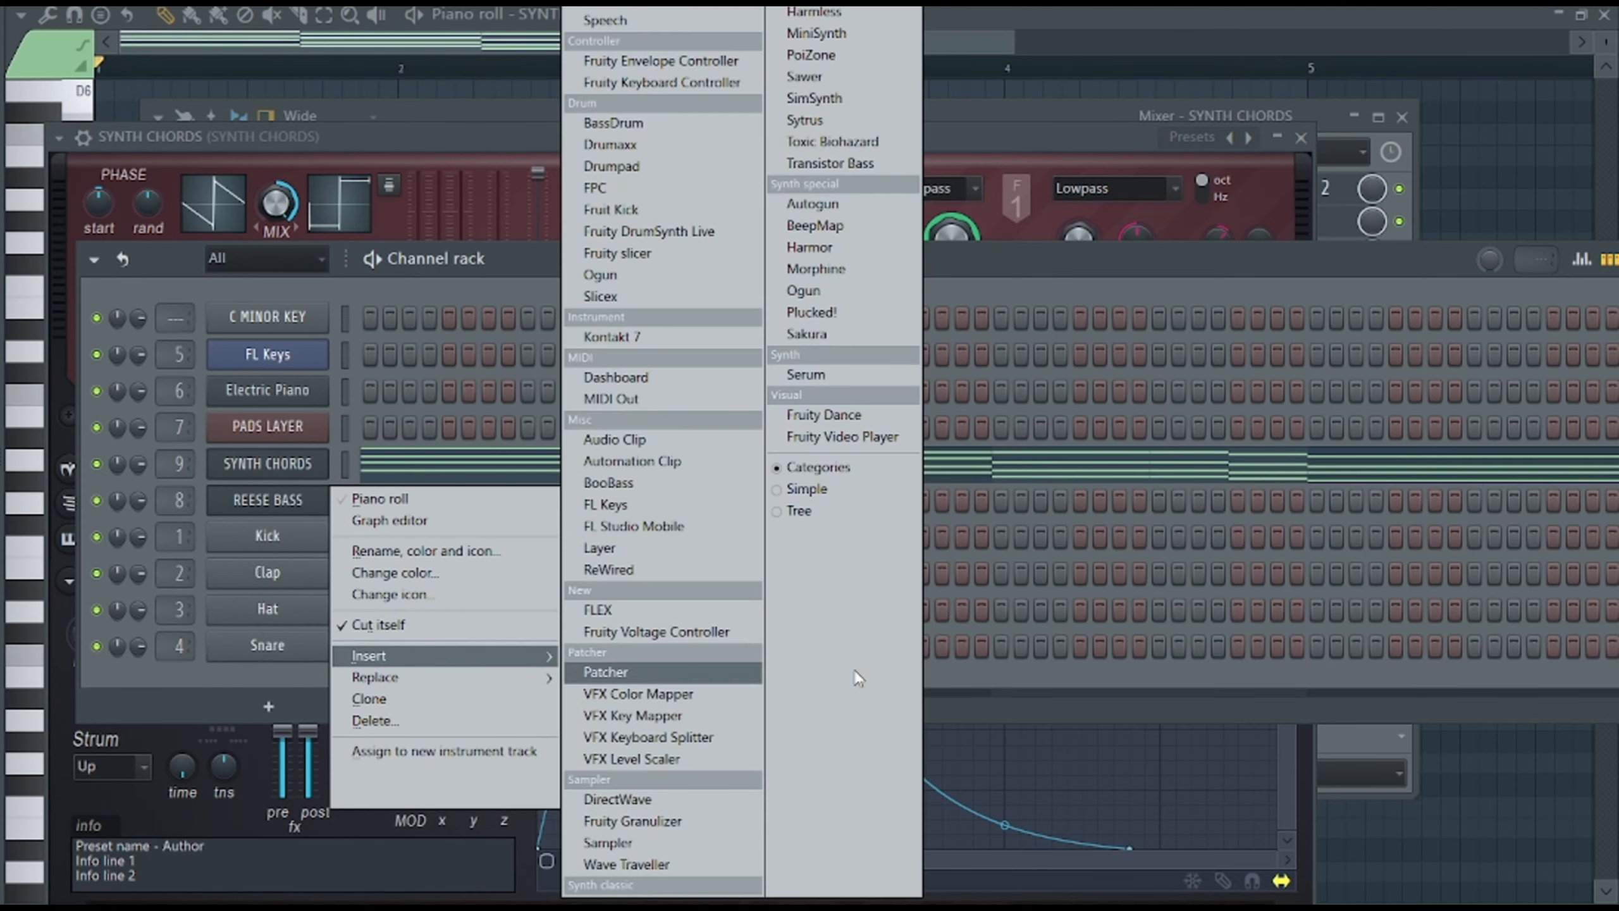
left_click(855, 670)
left_click(1408, 269)
right_click(325, 487)
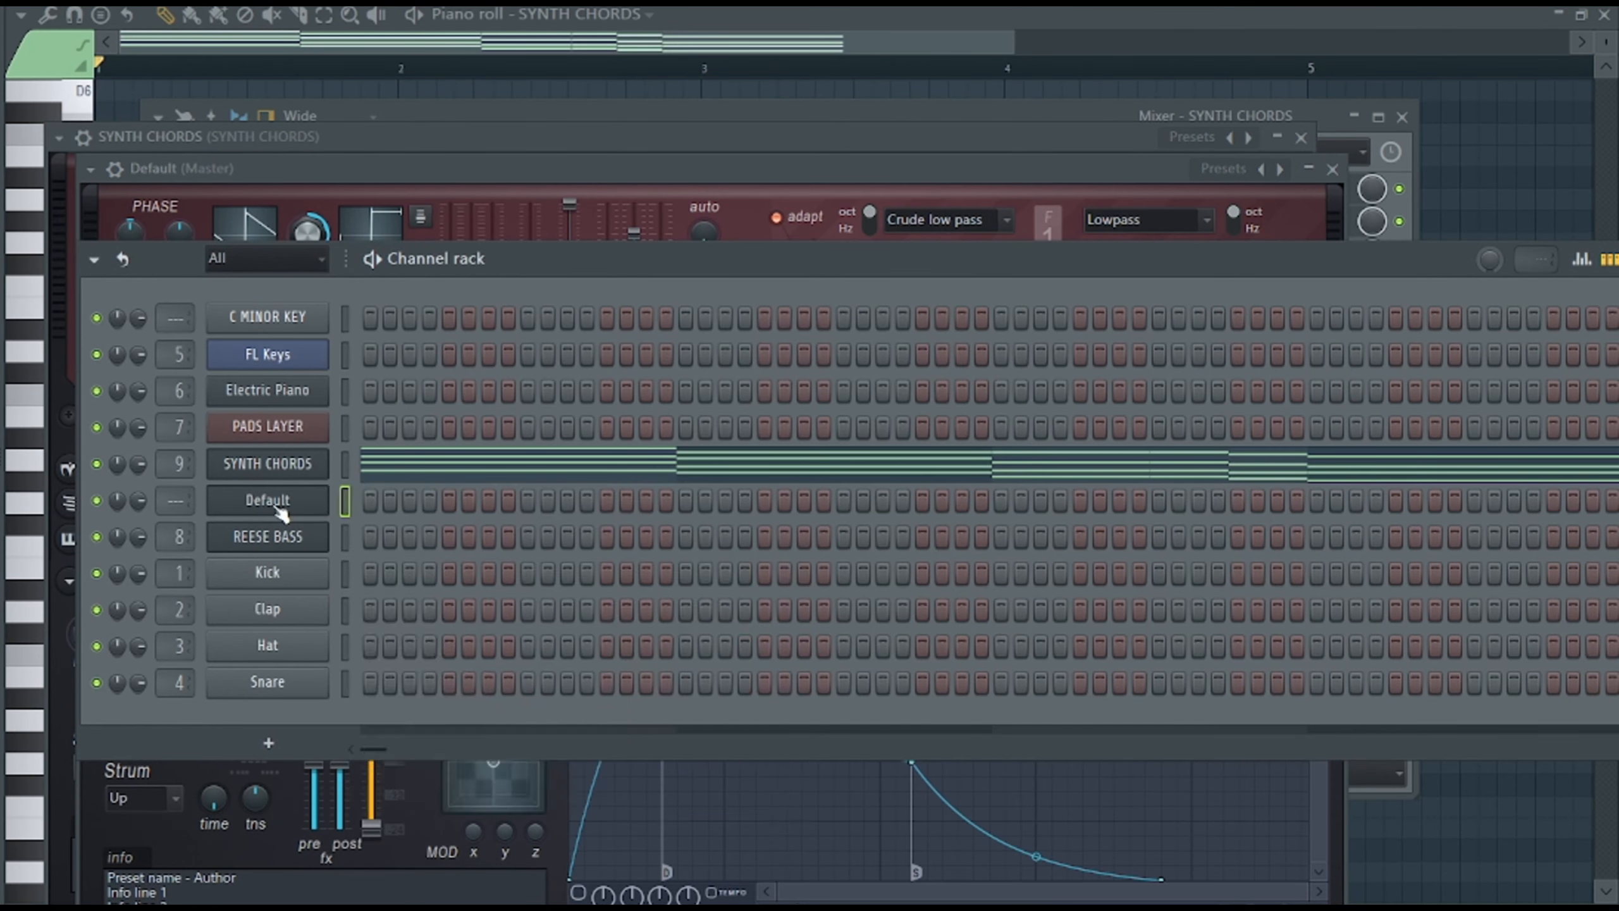
Rename the new Harmor channel as SYNTH BASS and route it to mixer track 10.
right_click(275, 506)
left_click(414, 555)
type("SYNTH BASS")
key("Return")
key("F9")
left_click(1437, 254)
left_click(800, 143)
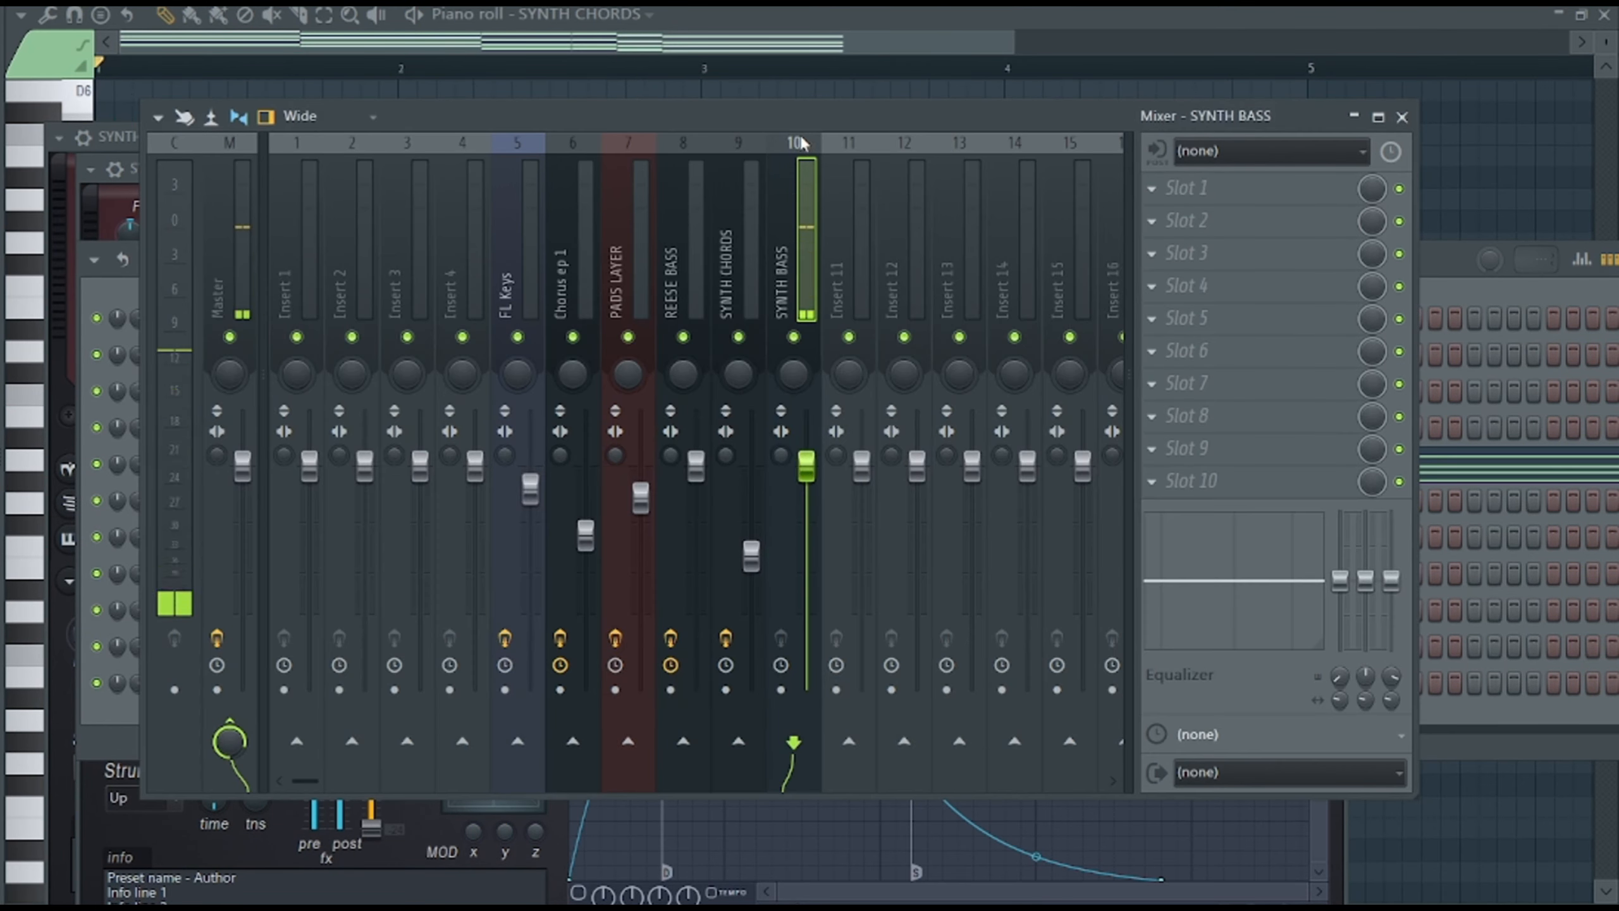
Copy the lowest note of each chord in SYNTH CHORDS into the SYNTH BASS piano roll and play it.
key("F6")
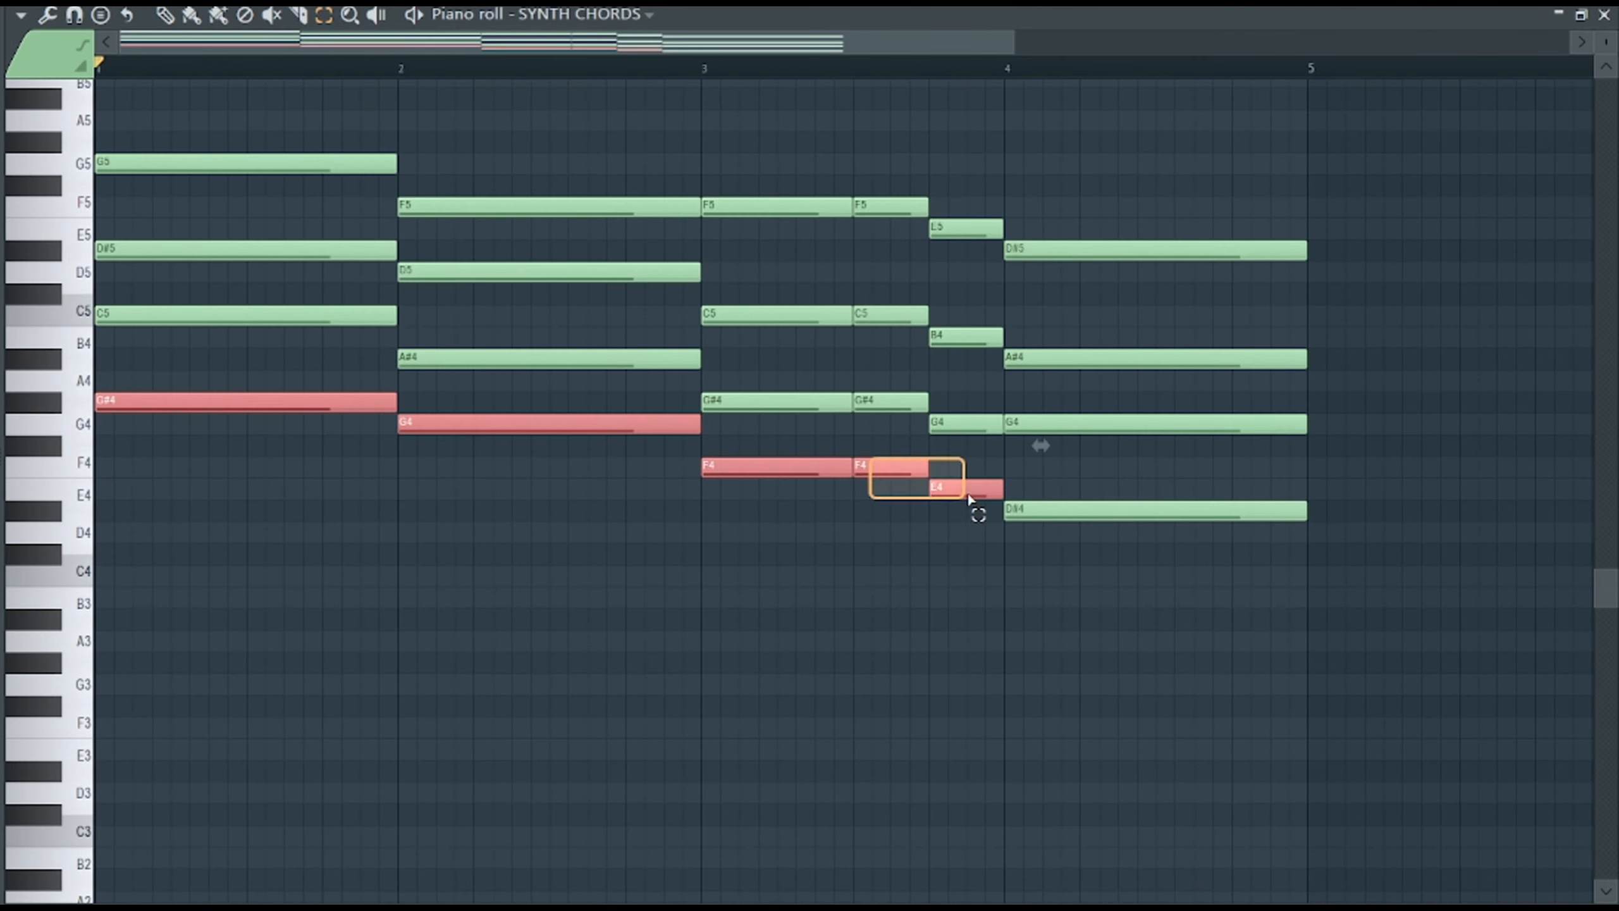
left_click_drag(968, 510, 1313, 518)
left_click(553, 19)
left_click(577, 167)
key("space")
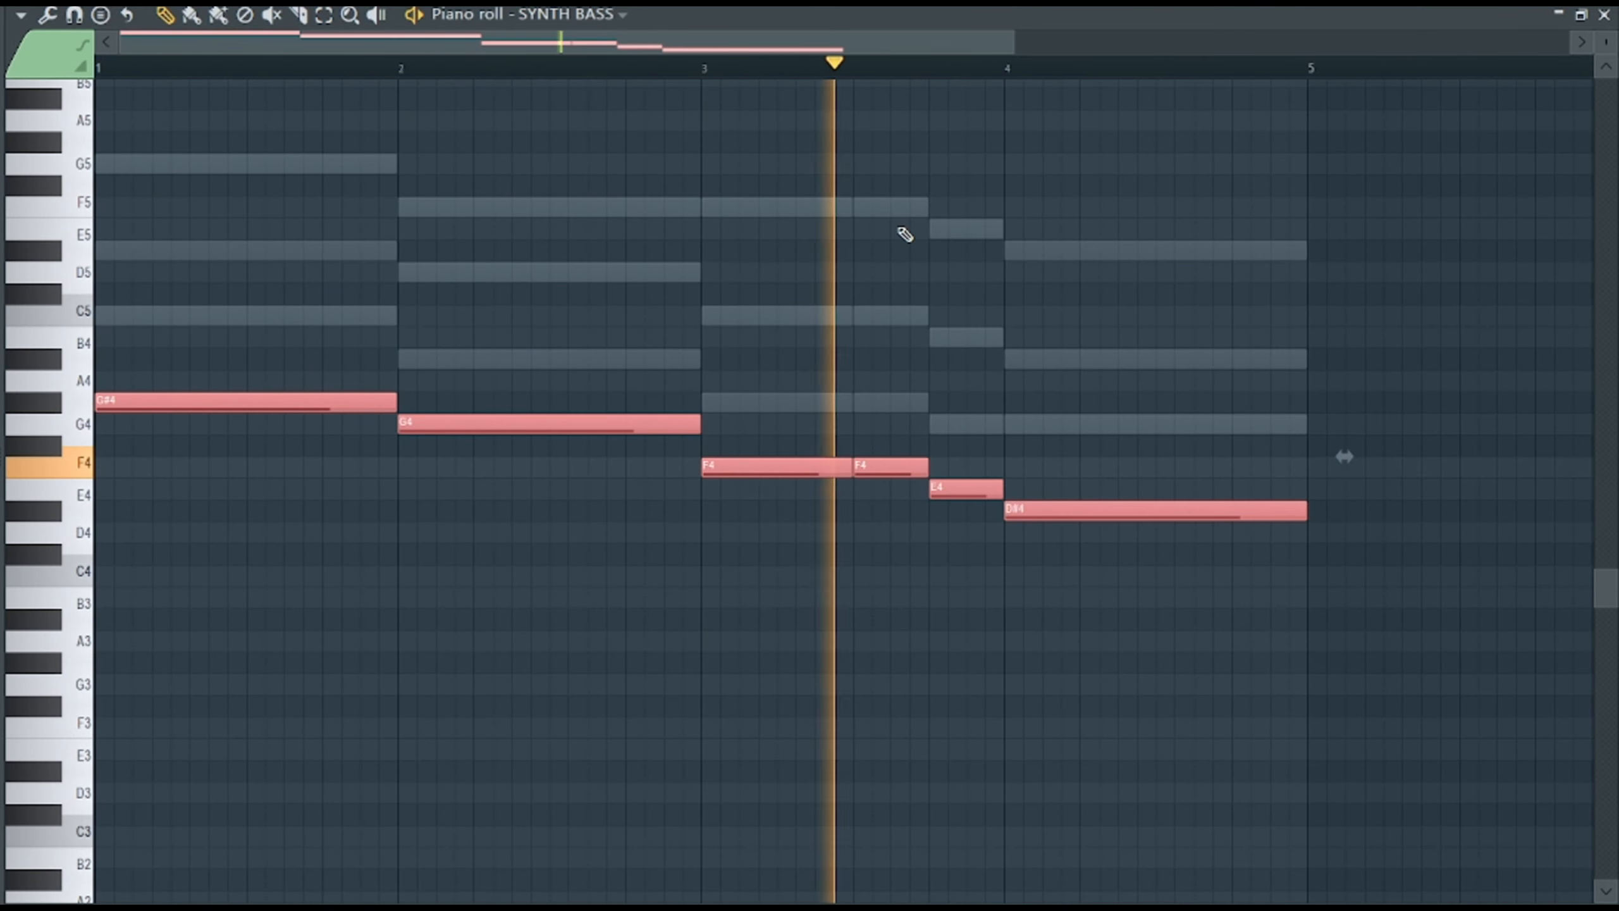
Shorten the final D#4 note of SYNTH BASS and add short G5 and D#5 notes at the ends of bars 2 and 4.
left_click(726, 362)
left_click(752, 273)
scroll(752, 273, "up", 3)
mouse_move(647, 477)
left_mouse_down()
mouse_move(627, 375)
mouse_move(666, 370)
left_mouse_up()
left_click_drag(962, 370, 693, 338)
left_click(1010, 70)
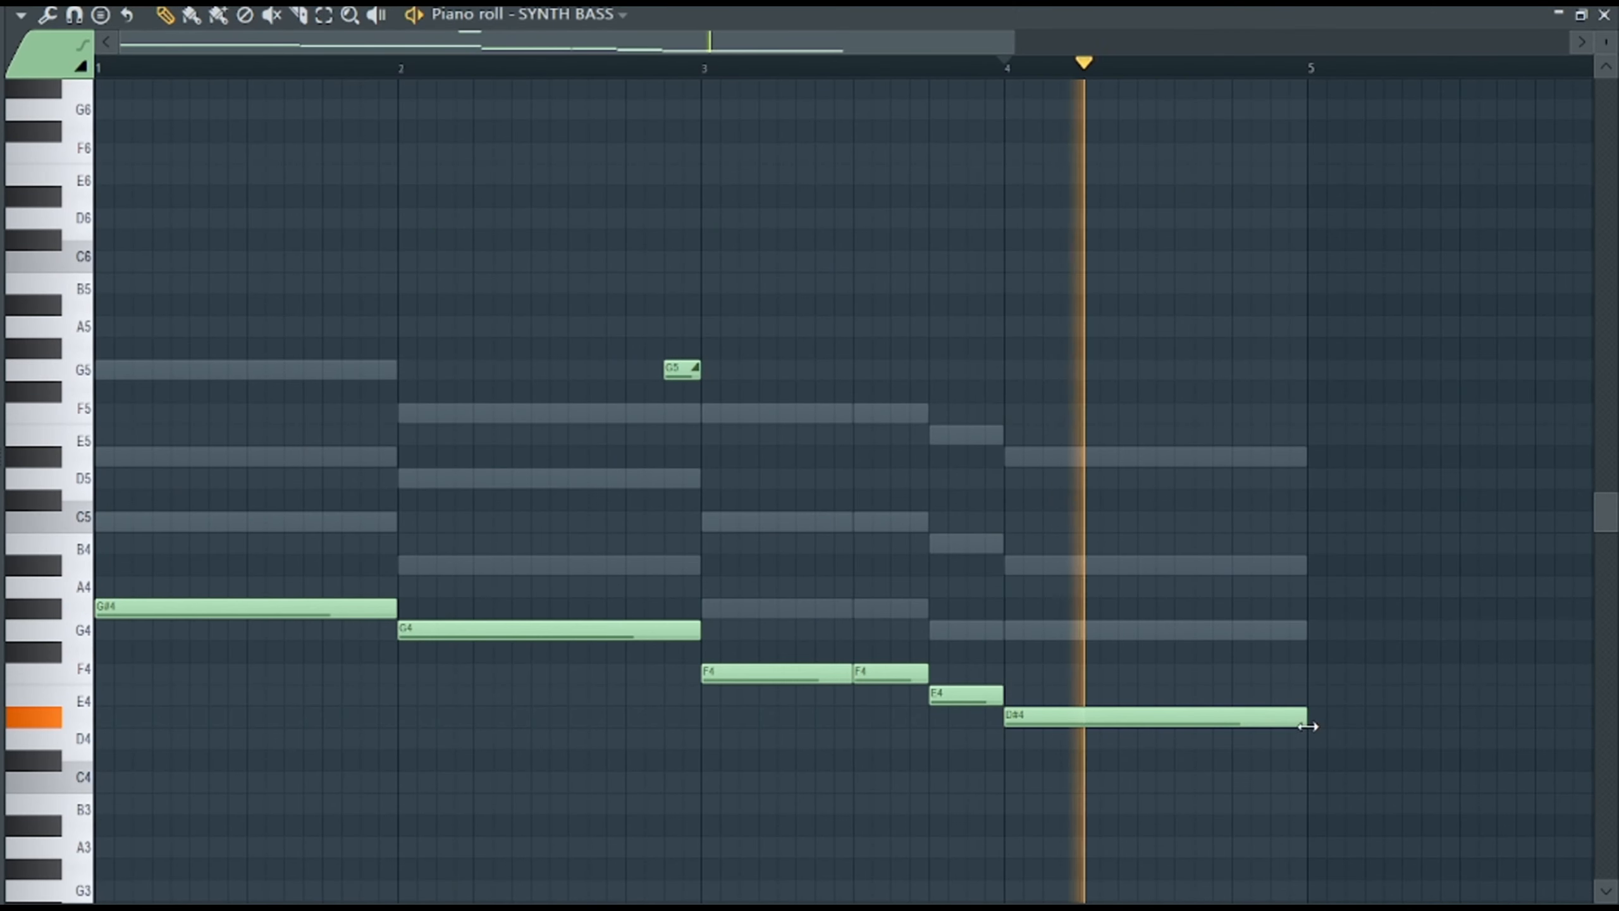
left_click(1172, 718)
left_click_drag(1304, 719, 1233, 720)
left_click(1234, 463)
Place the SYNTH CHORDS pattern at bar 5 in the playlist and move the bass notes into a new pattern named SYNTH BASS.
key("F5")
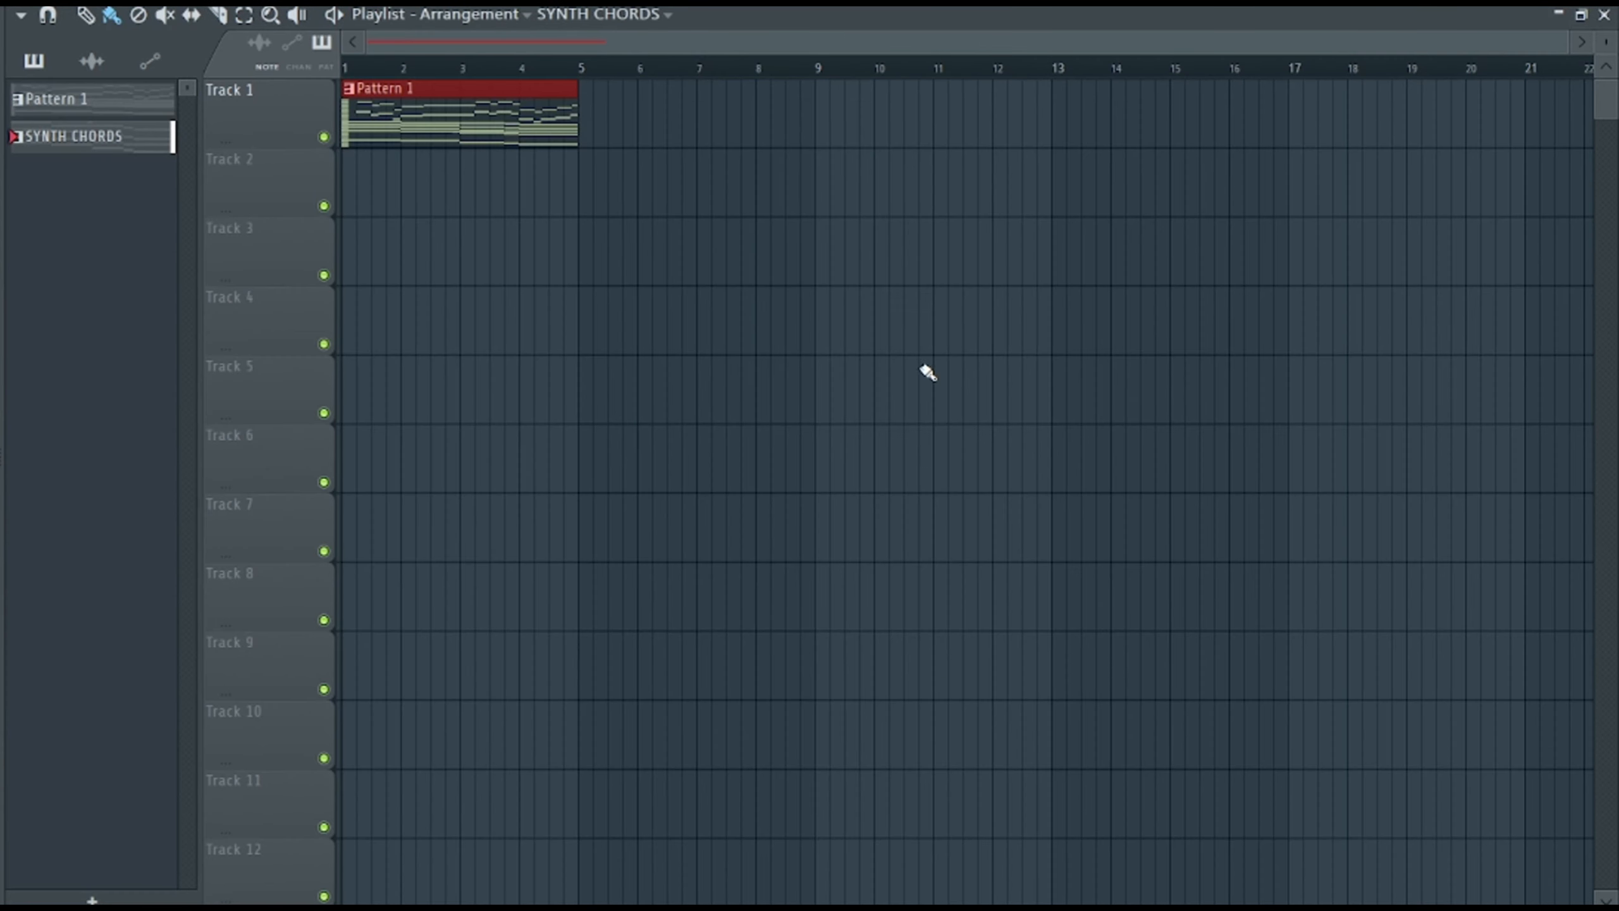
left_click_drag(807, 116, 583, 115)
key("F6")
right_click(268, 500)
left_click(618, 500)
key("F4")
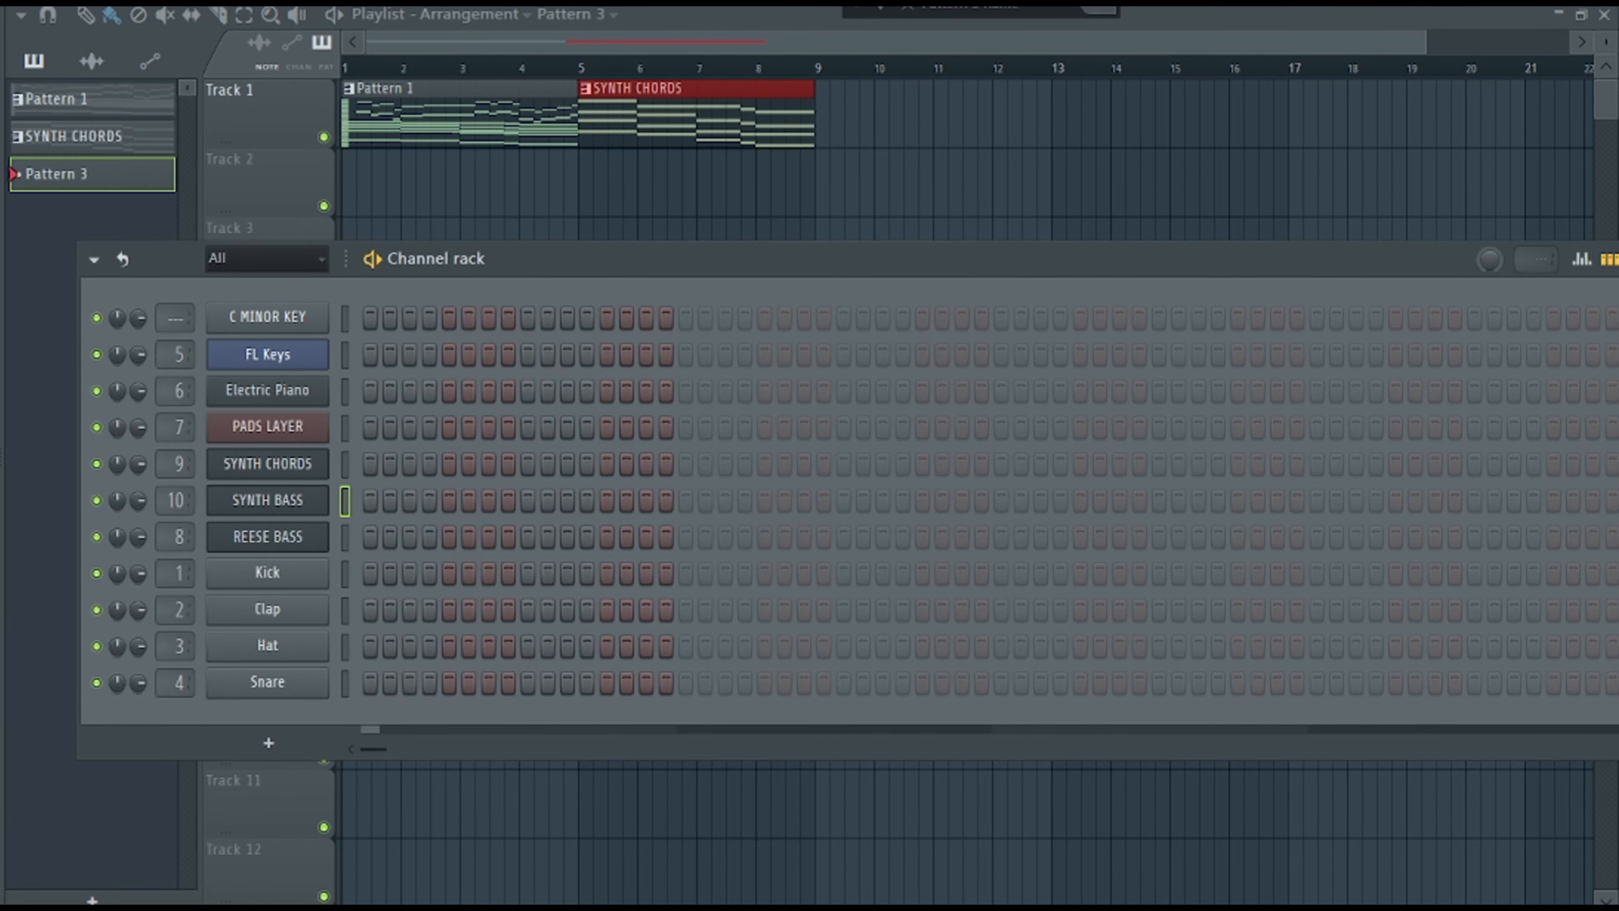
type("SYNTH BASS")
key("Return")
right_click(267, 501)
left_click(598, 542)
Place the SYNTH BASS pattern at bar 5 on Track 3, with the SYNTH CHORDS clip moved to Track 2.
key("F6")
left_click(586, 184)
key("p")
left_click_drag(835, 198, 752, 115)
left_click_drag(758, 188, 765, 255)
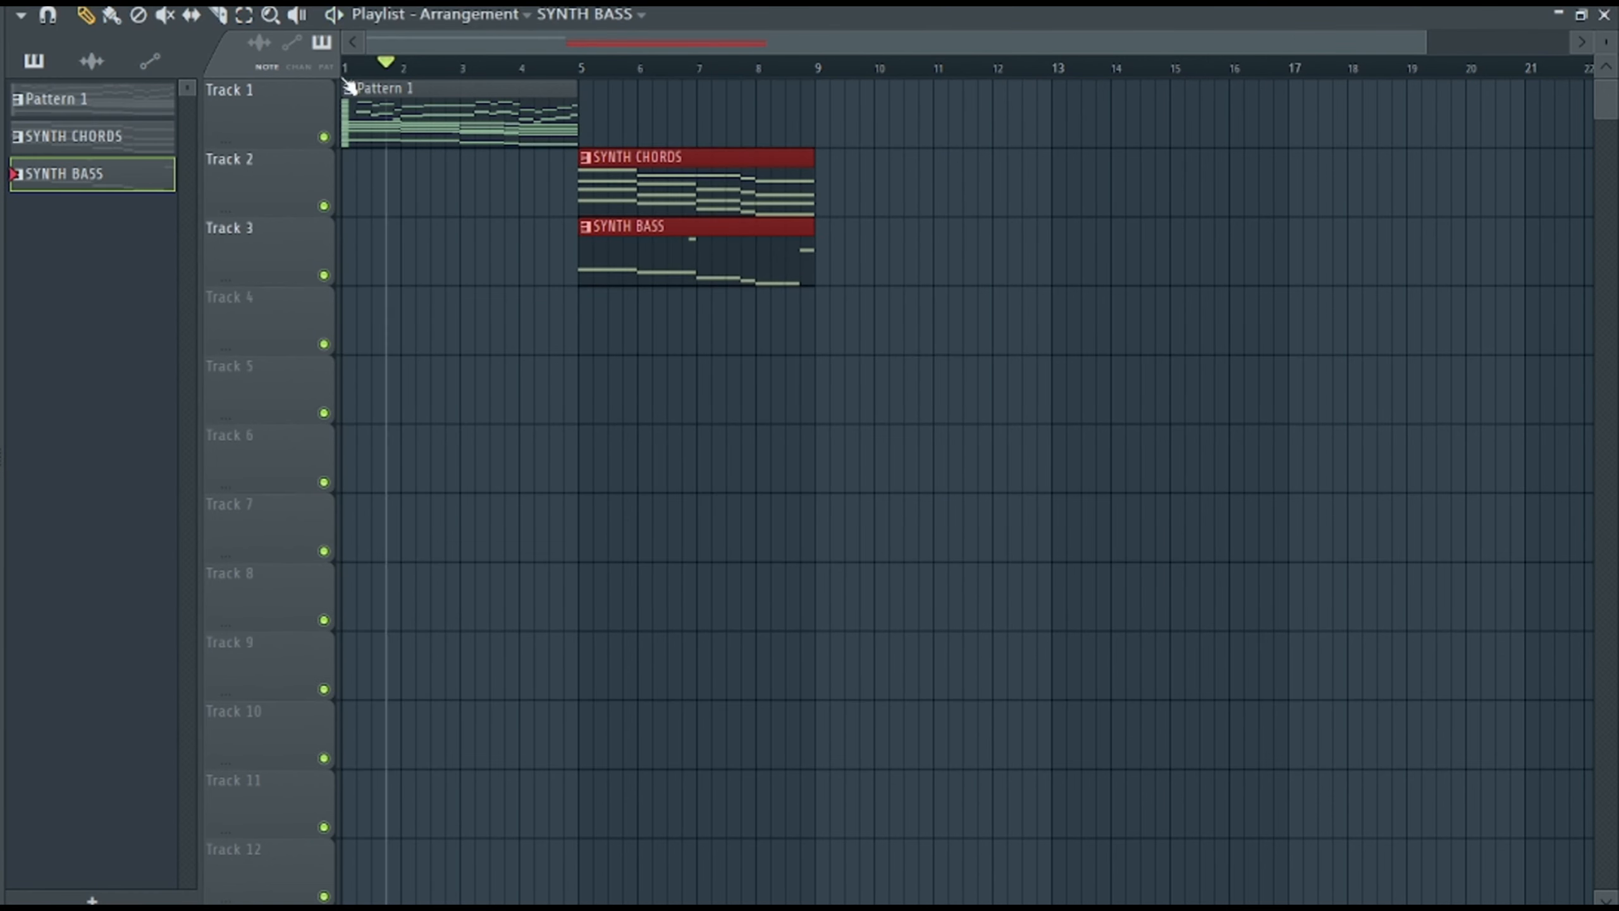
Play the arrangement from the start and from bar 5.
left_click(344, 69)
key("space")
key("F6")
key("space")
key("F6")
left_click(581, 68)
key("space")
key("F6")
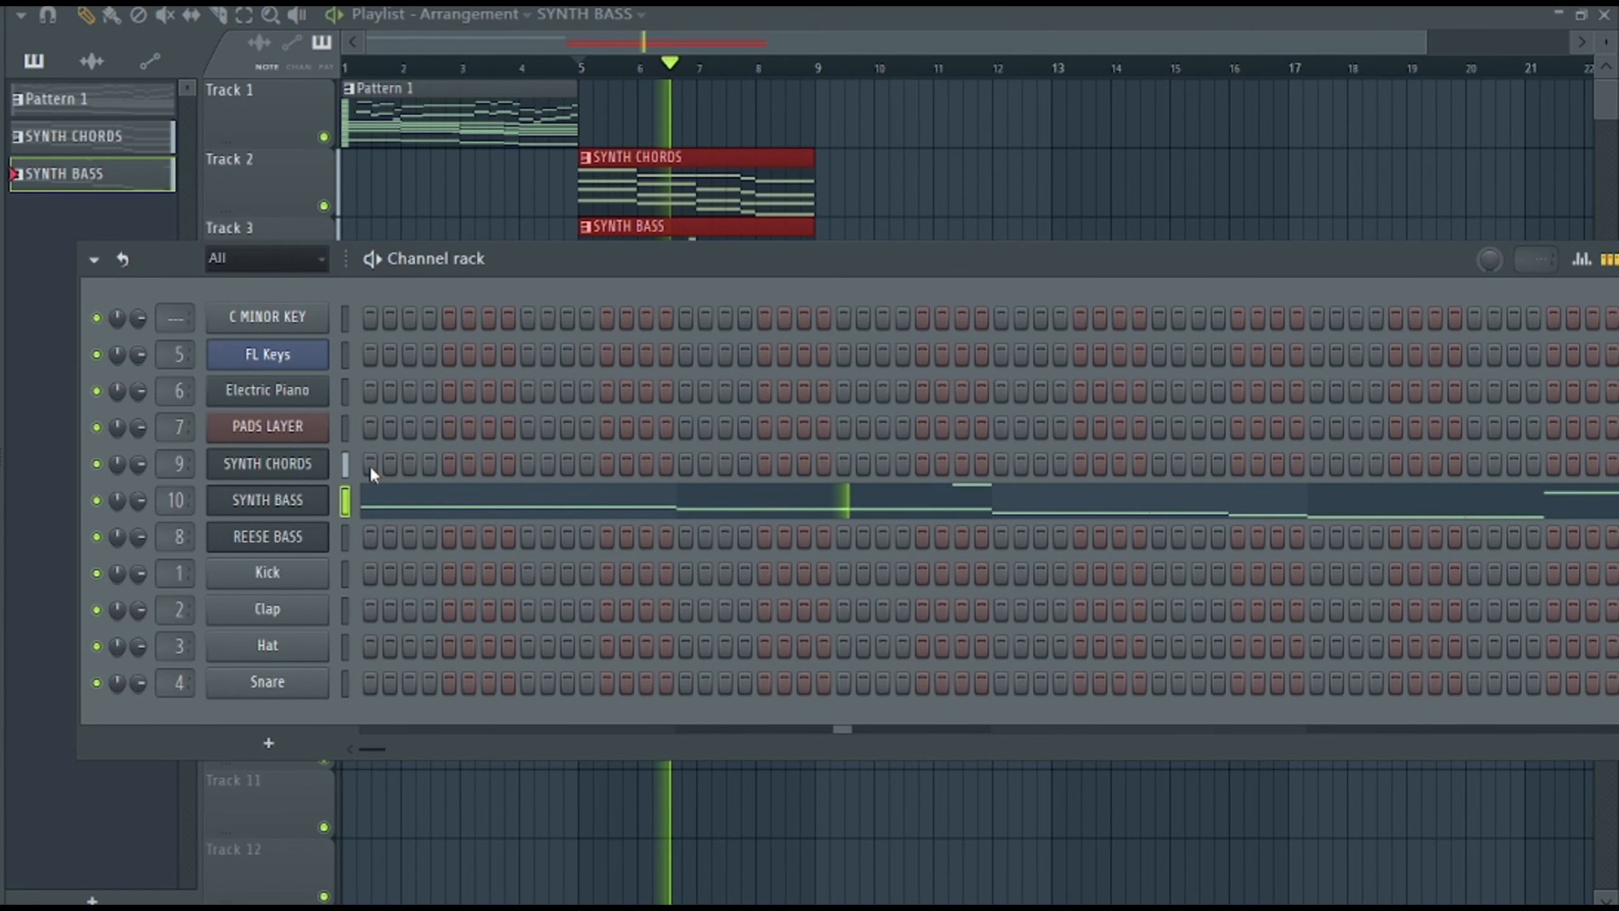
Copy the upper melody notes of the Electric Piano part in Pattern 1.
left_click(733, 14)
left_click(752, 25)
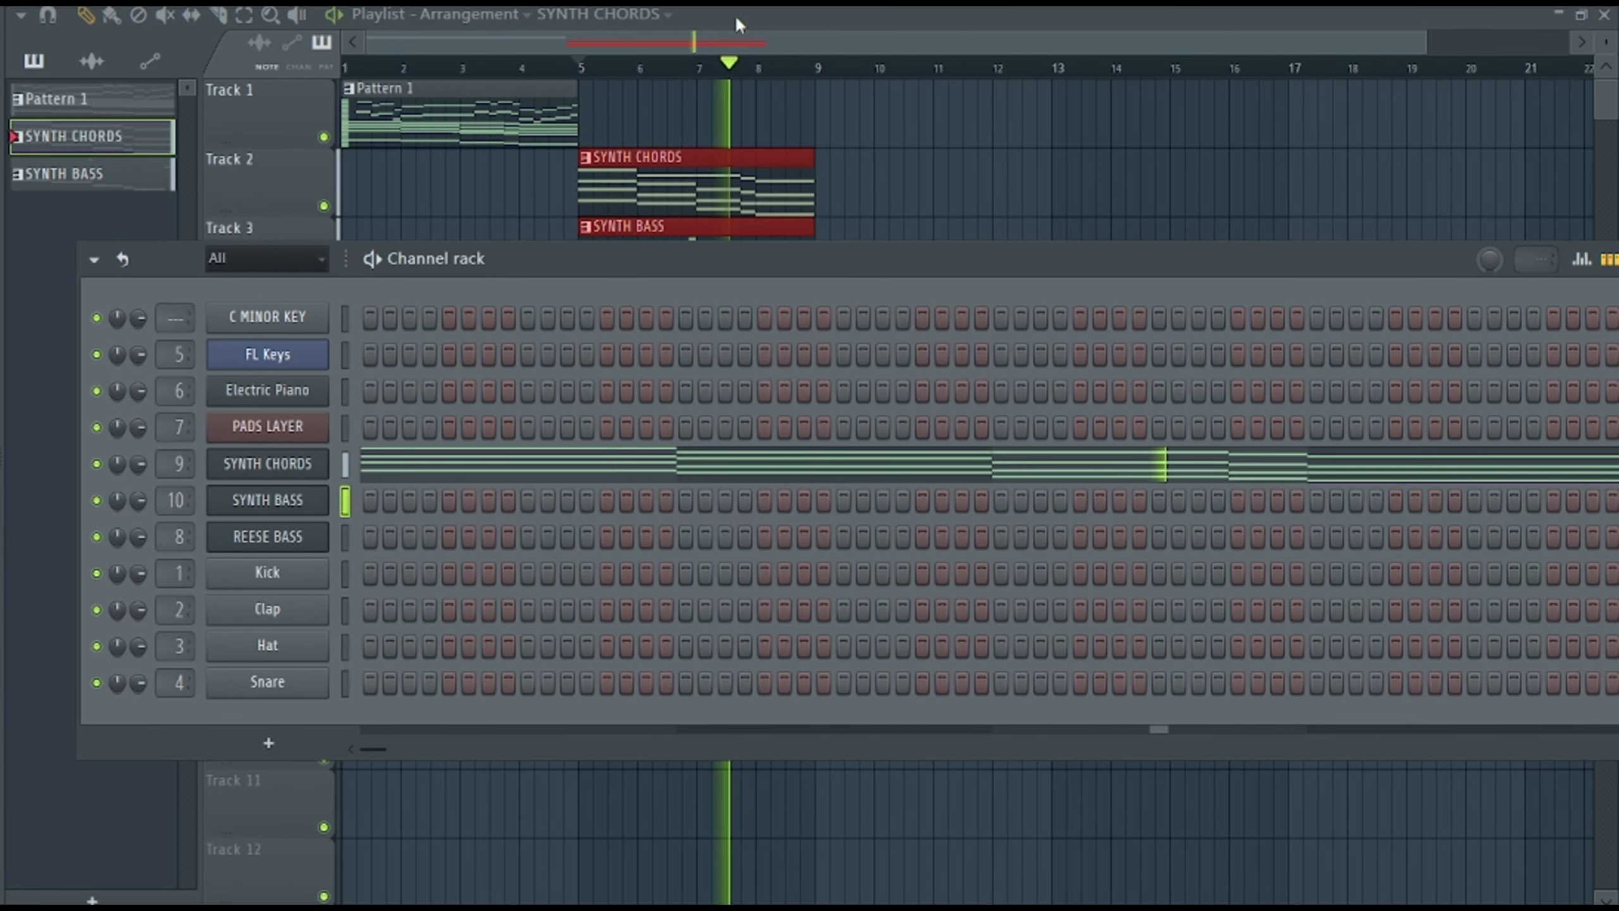
left_click(735, 14)
left_click(739, 12)
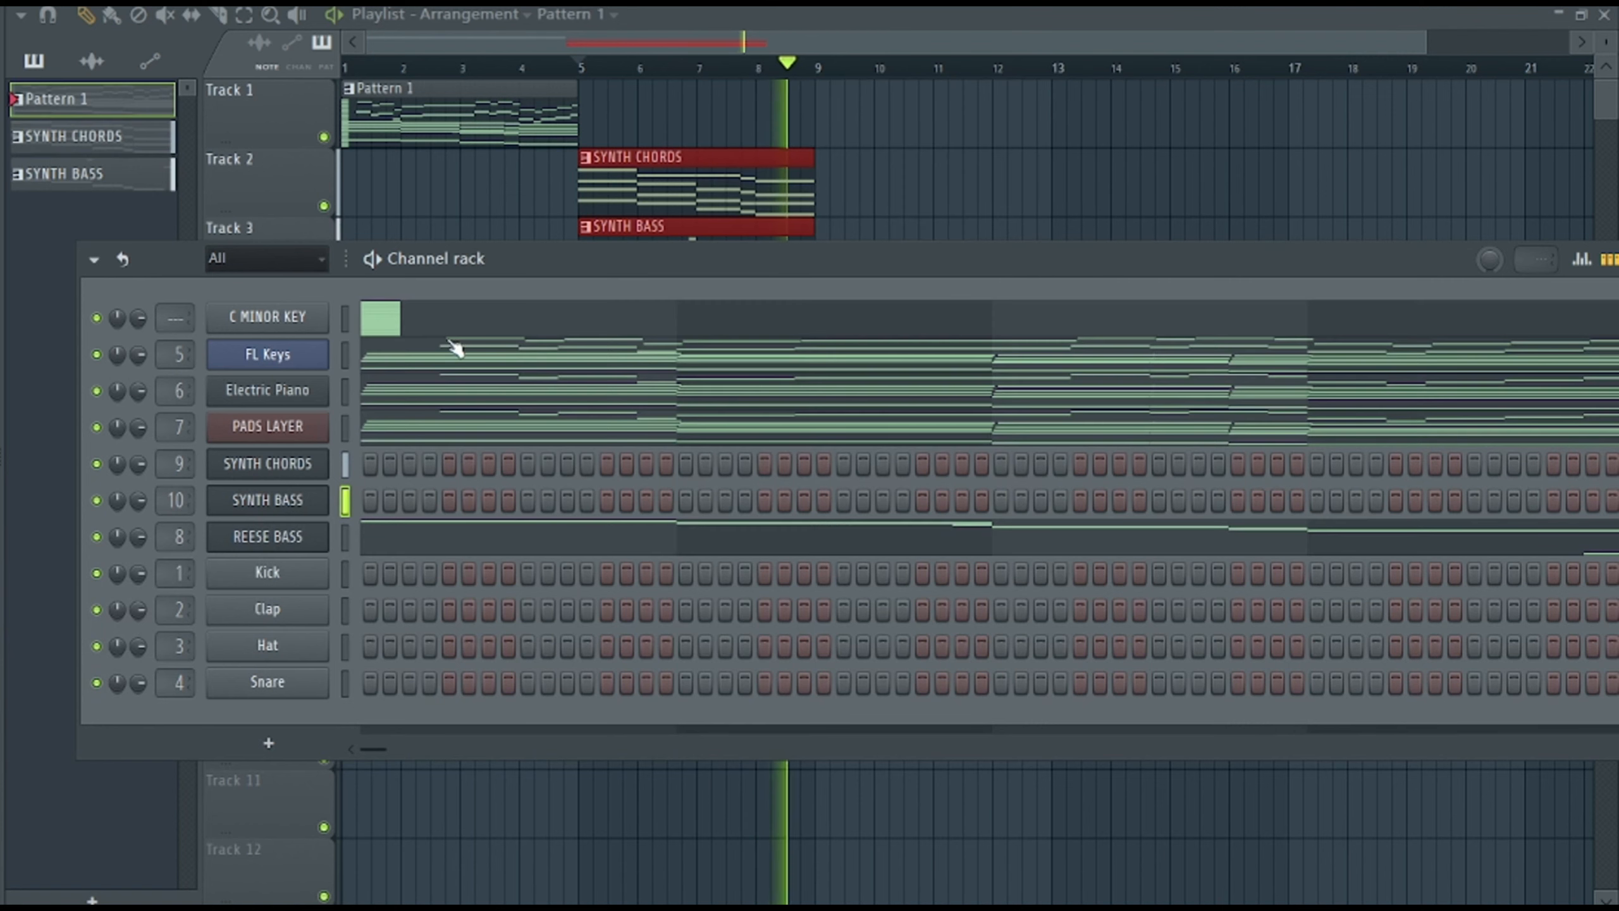
left_click(491, 403)
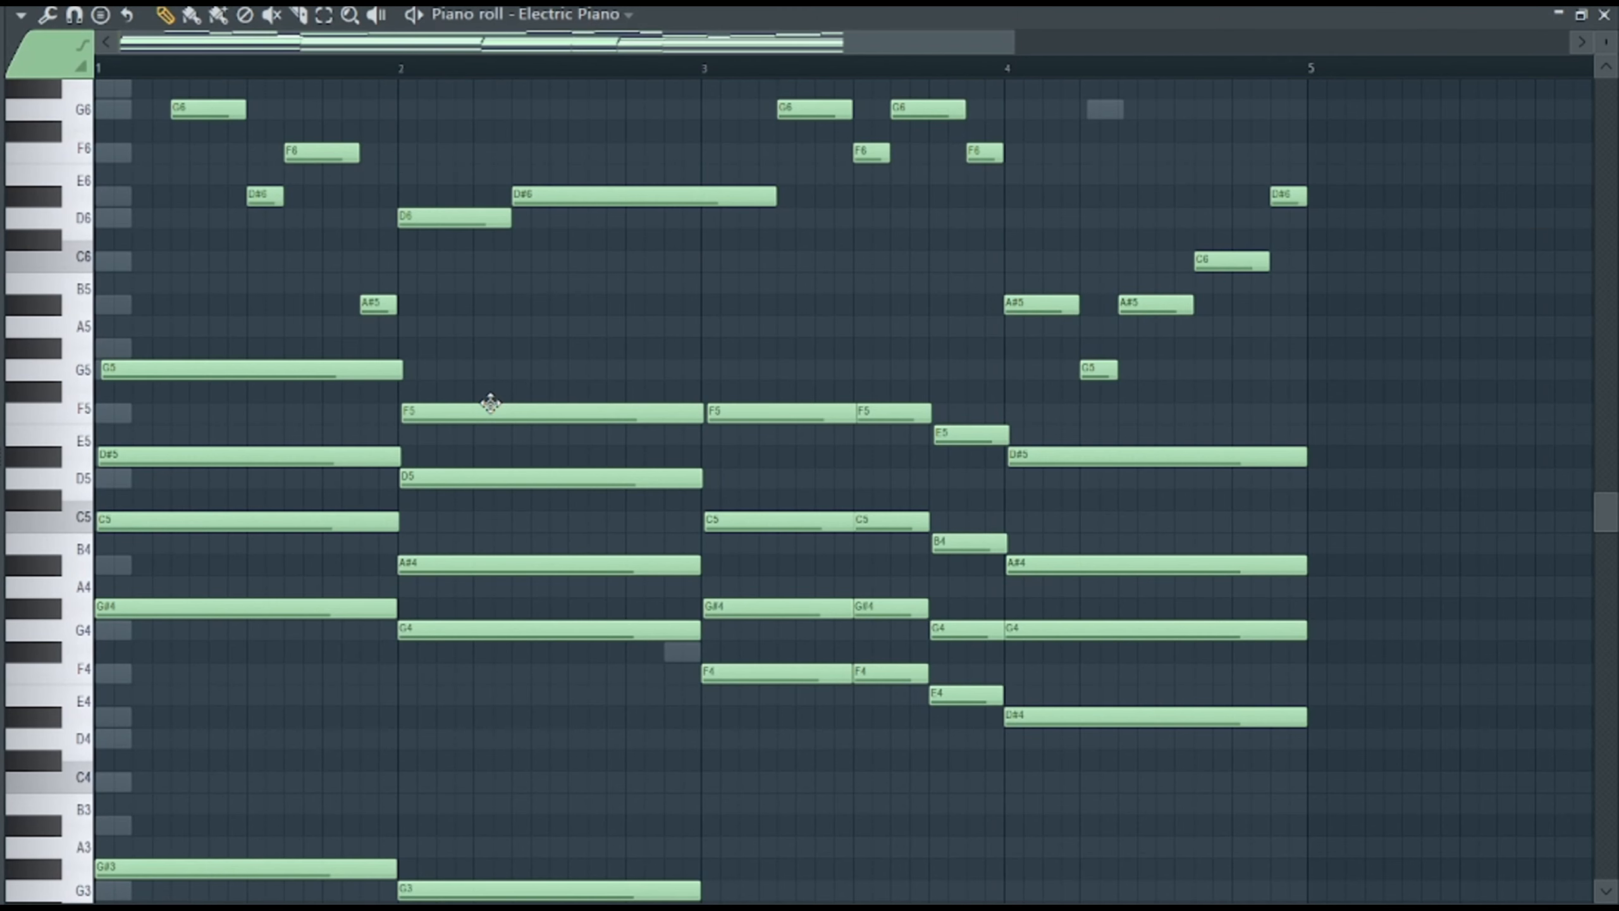
scroll(504, 471, "up", 5)
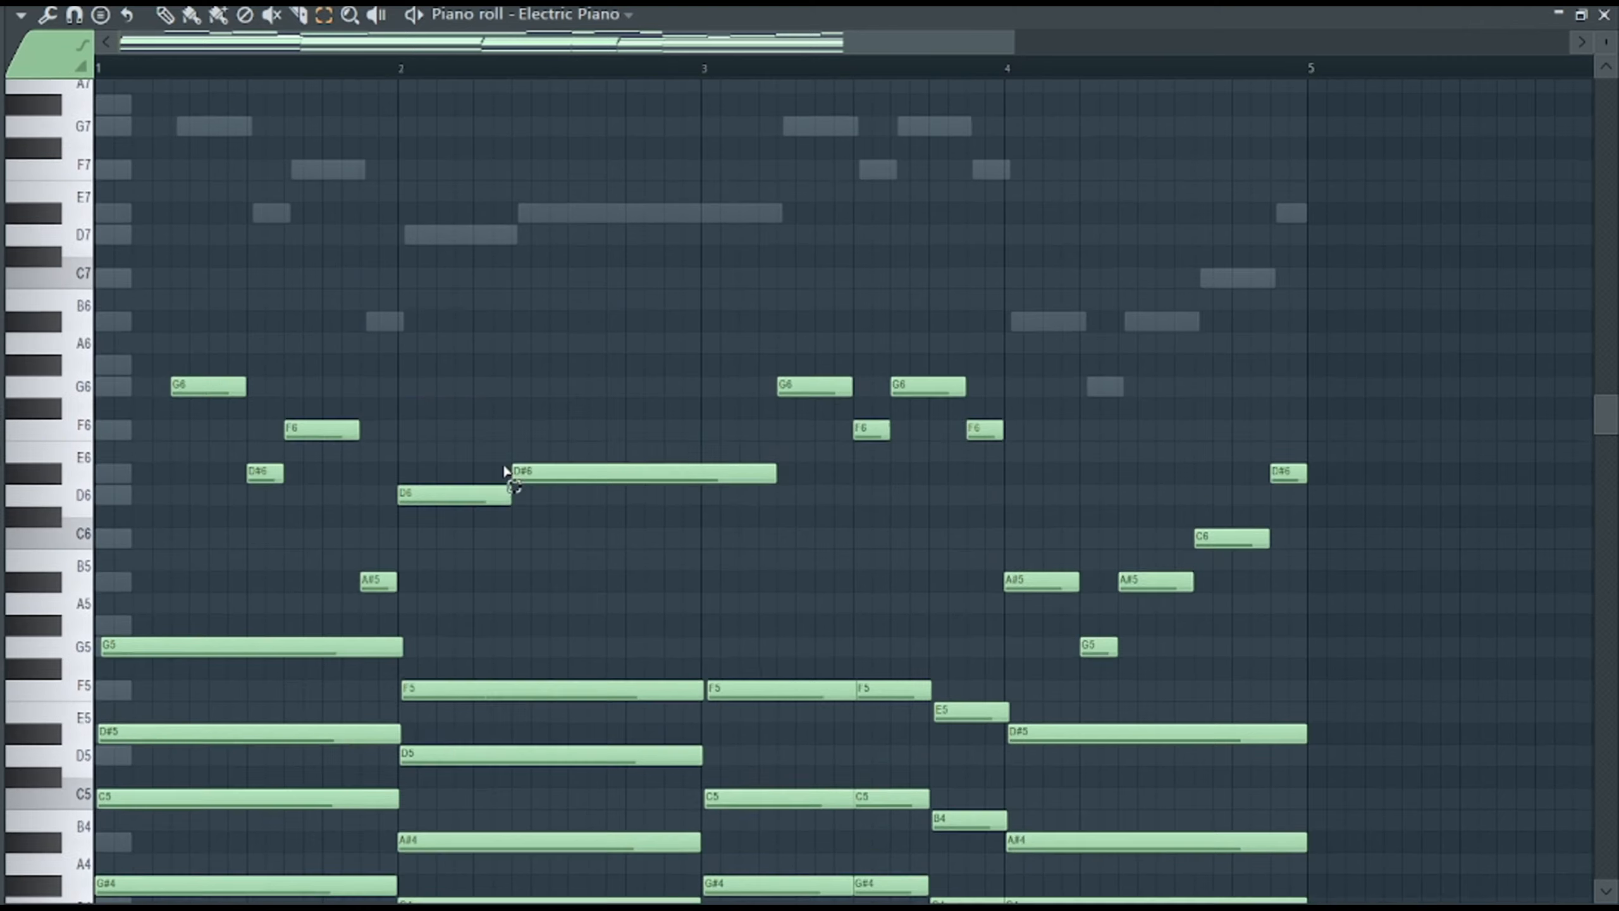
left_click_drag(164, 384, 1319, 658)
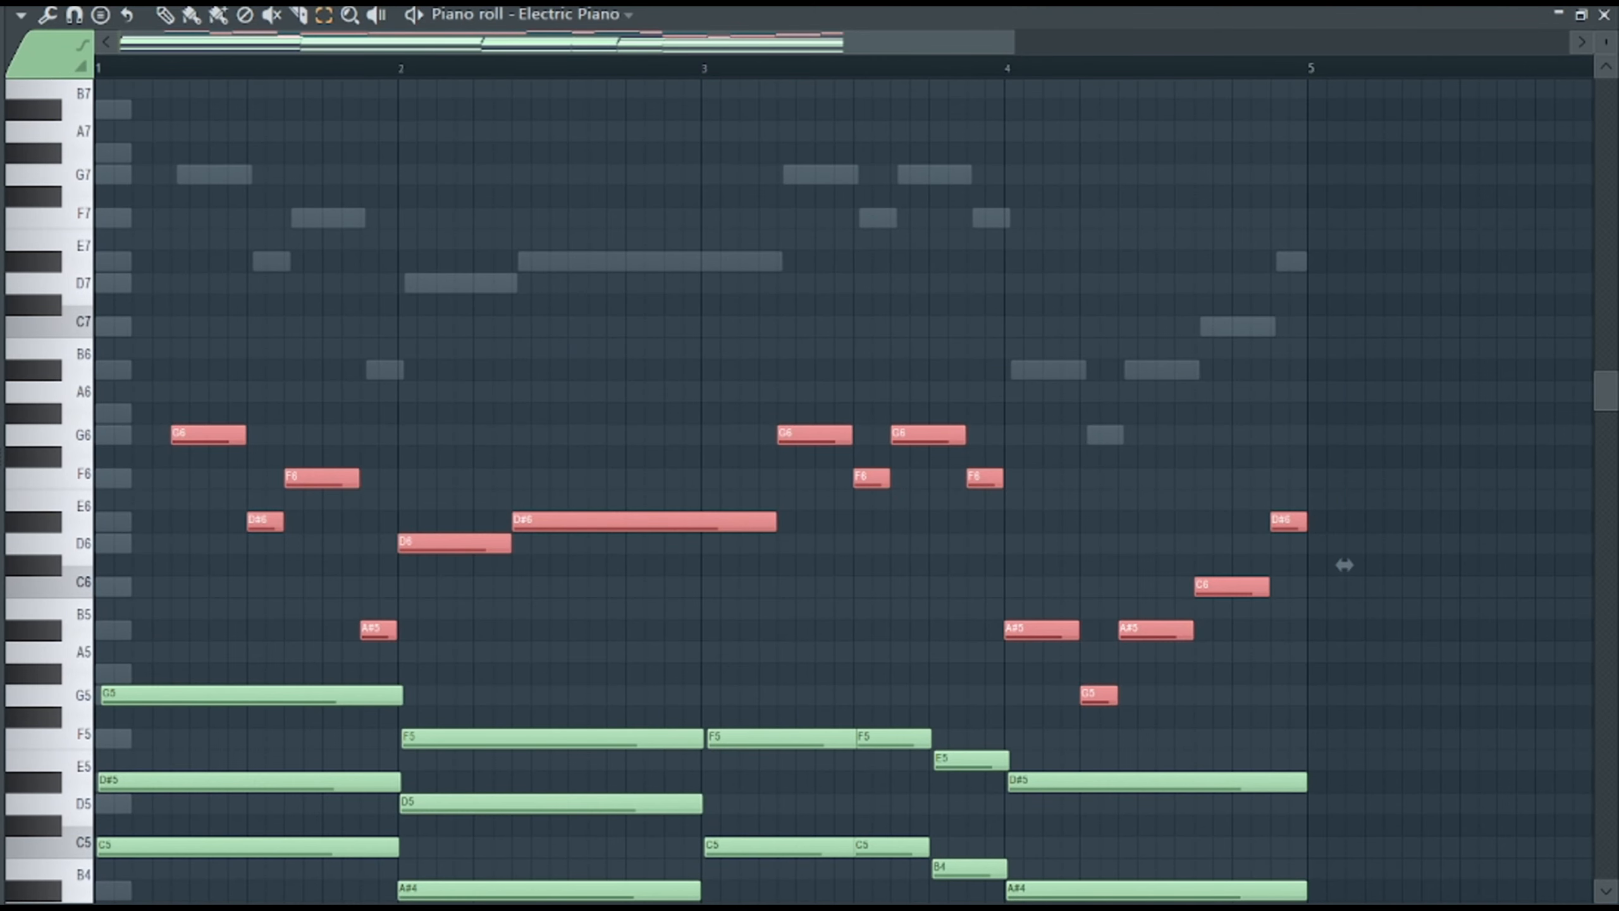
Create a new pattern and insert a Harmor channel between PADS LAYER and SYNTH CHORDS.
key("F4")
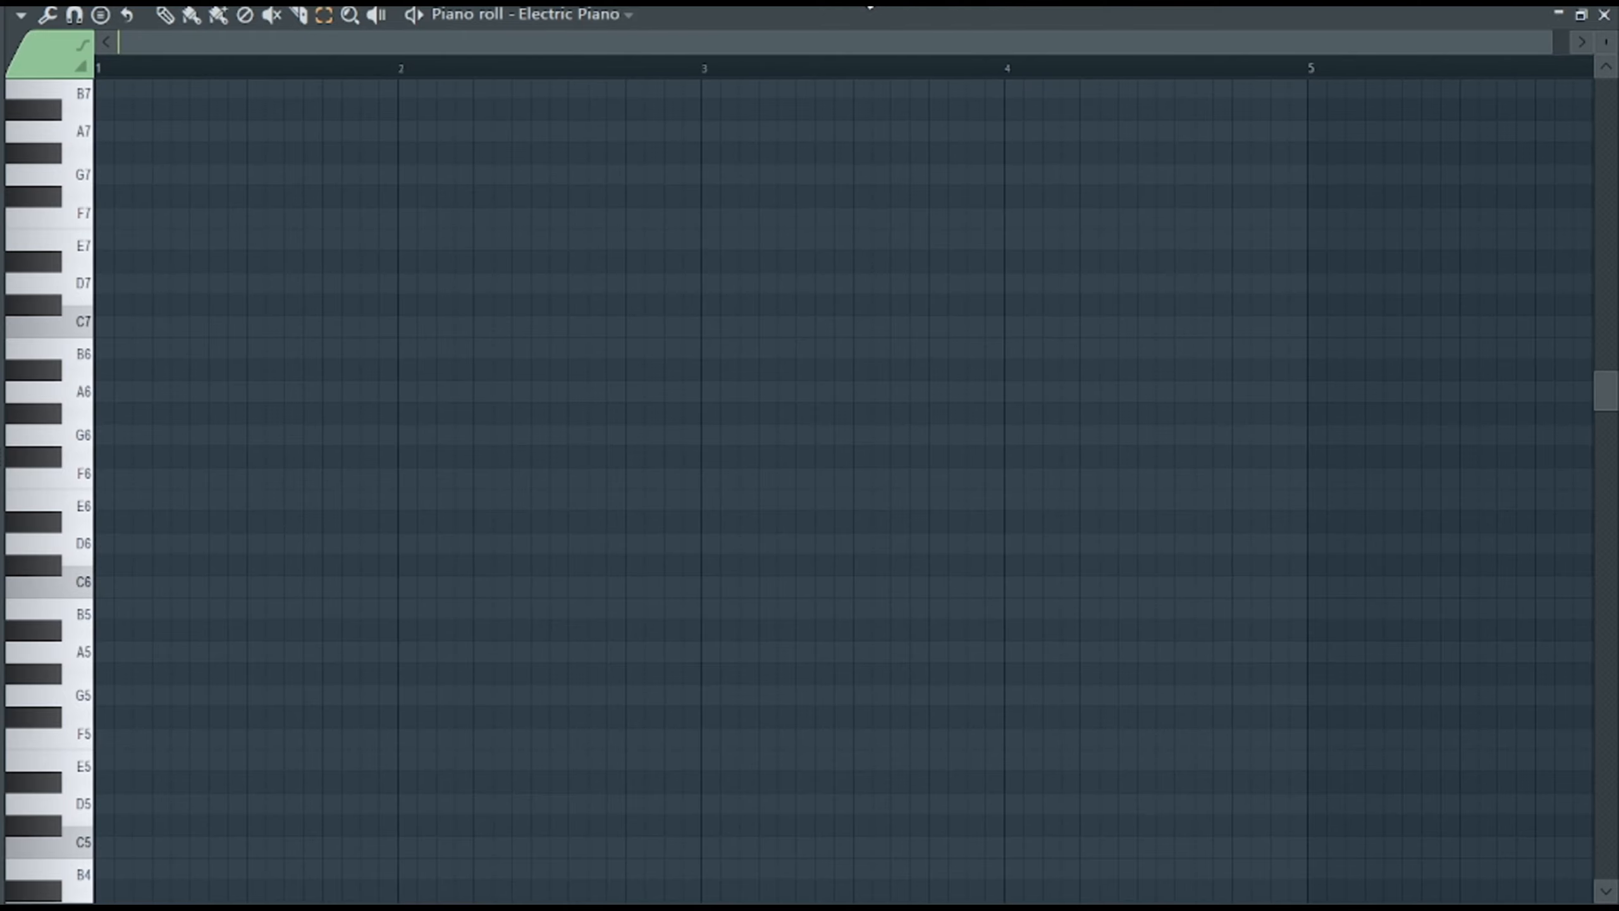
key("F6")
right_click(282, 462)
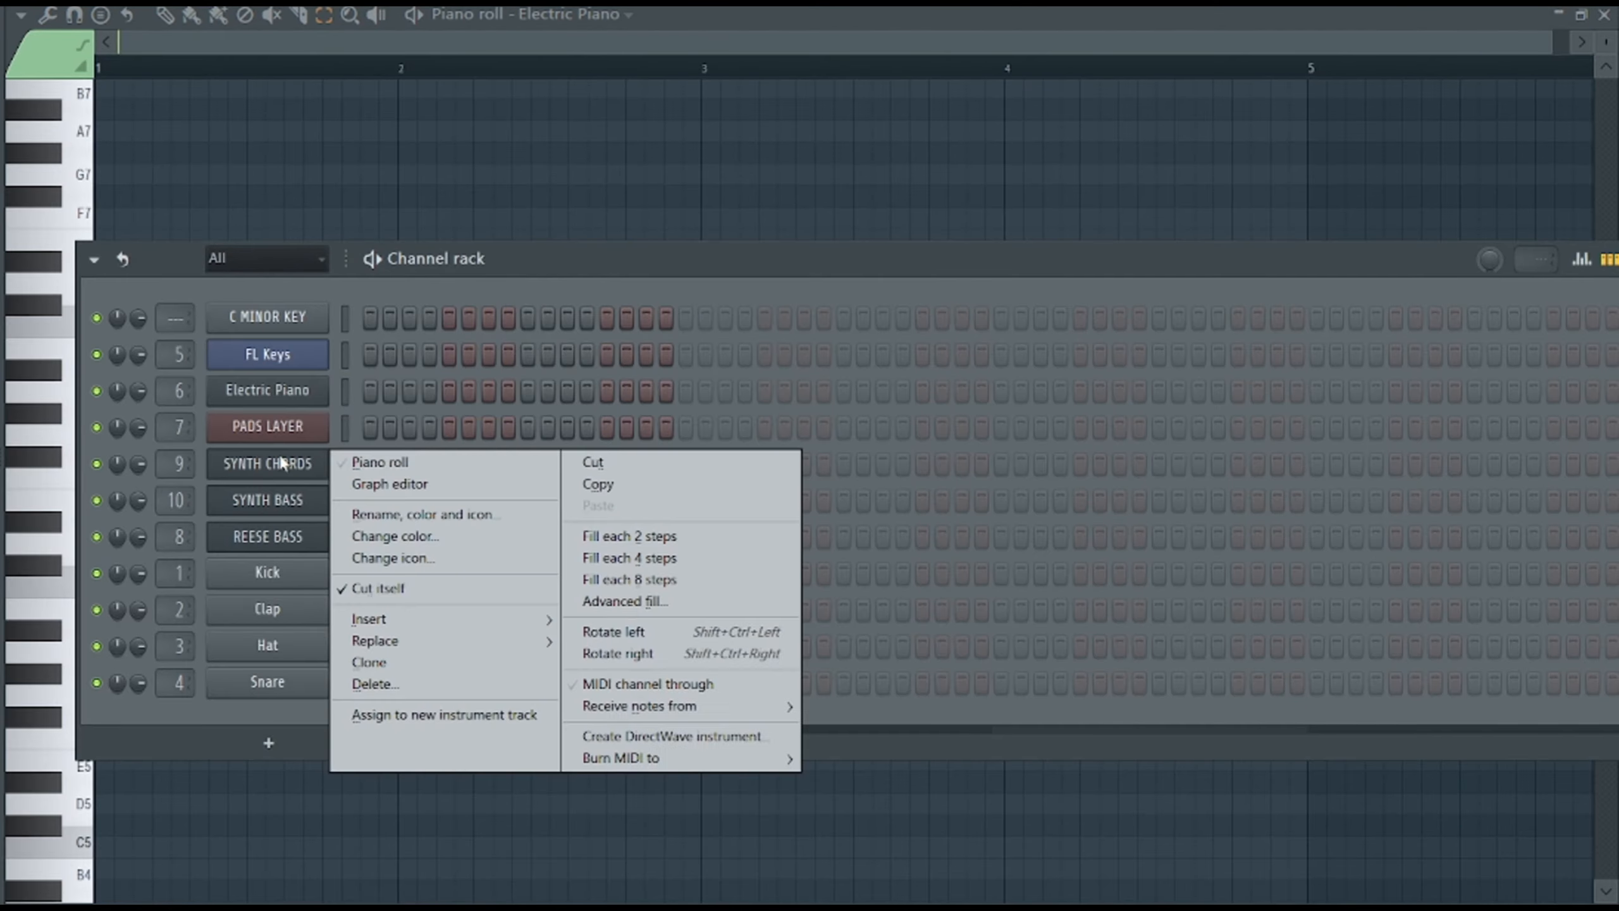
mouse_move(425, 611)
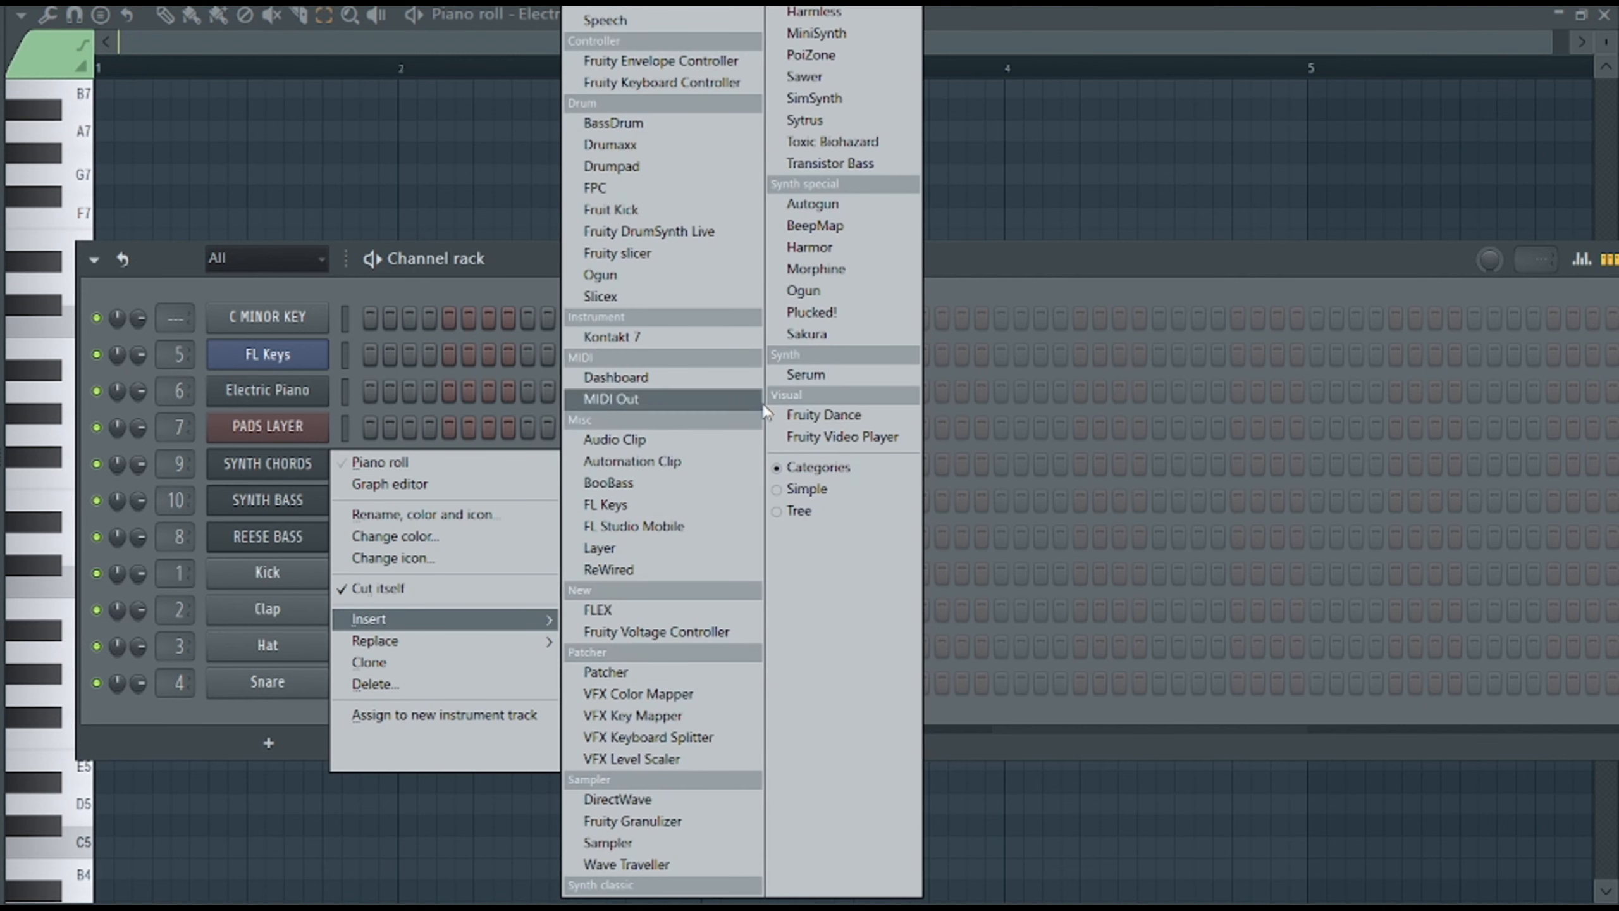
left_click(811, 247)
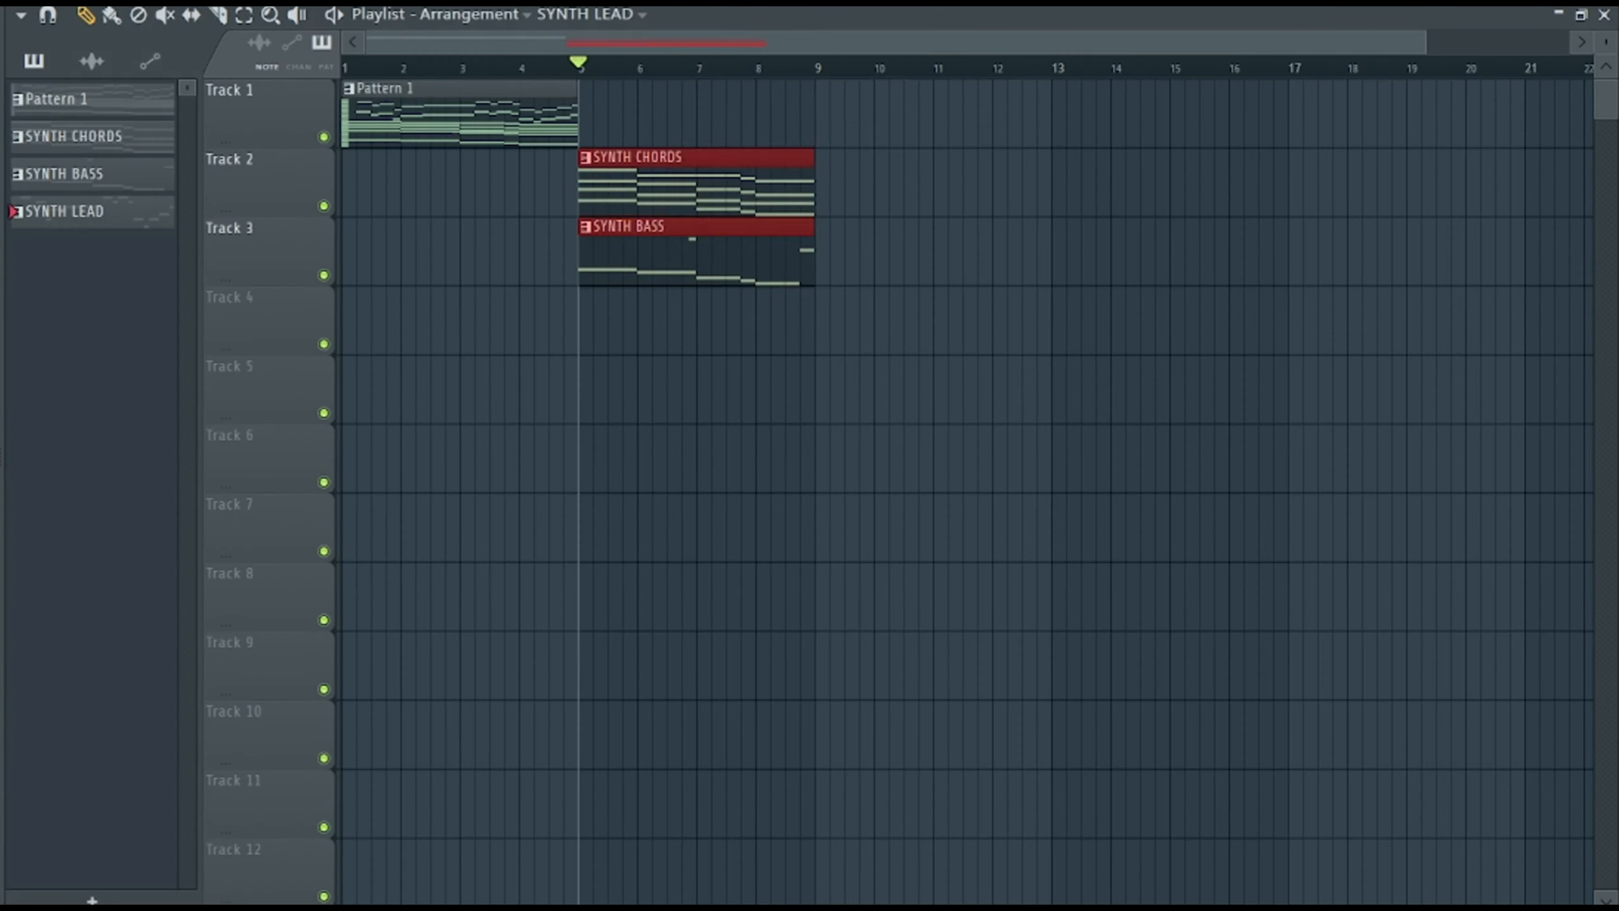
Place the SYNTH LEAD pattern at bar 5 on Track 1 and rename the new Harmor channel as SYNTH LEAD.
key("F6")
right_click(322, 390)
left_click(596, 389)
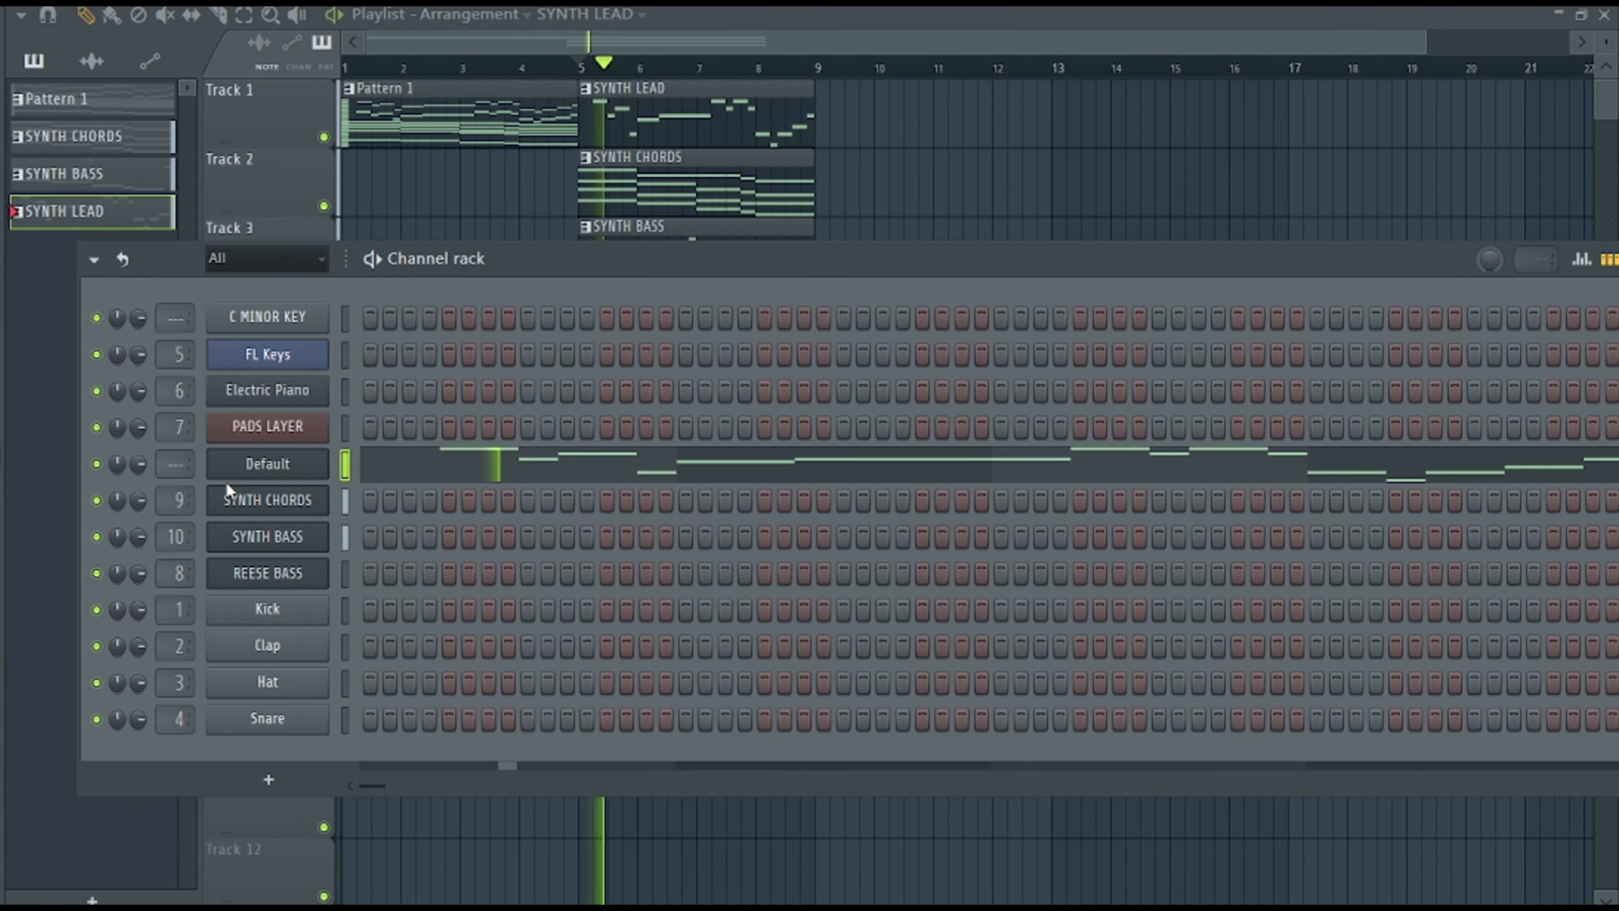
key("F2")
type("SYNTH LEAD")
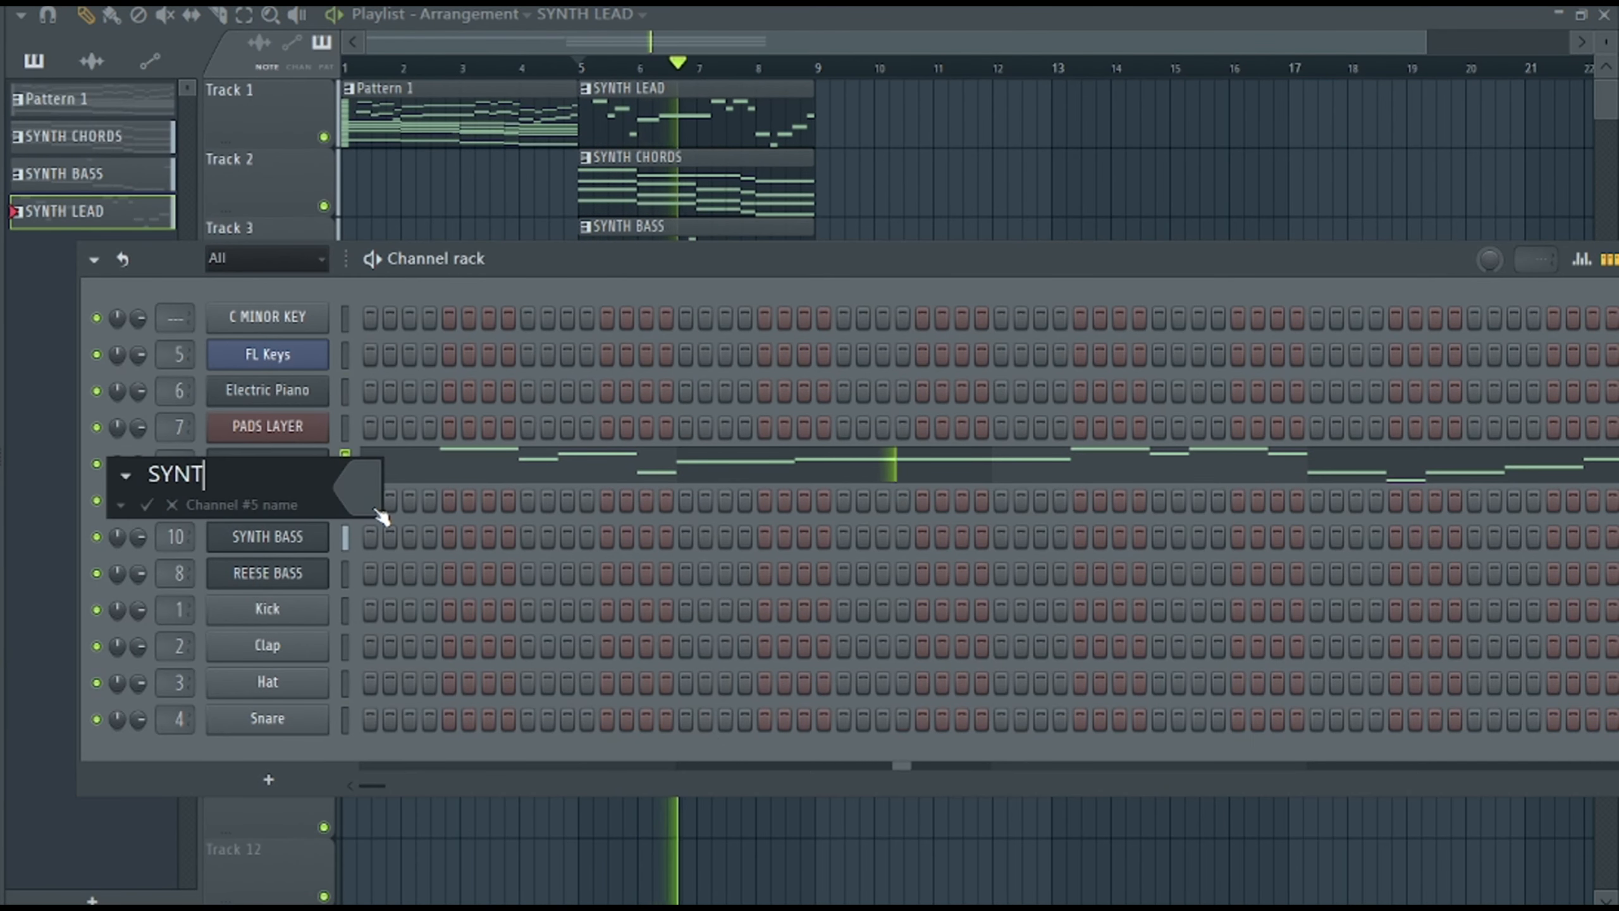
key("Return")
Add Fruity parametric EQ 2 and Fruity Reeverb 2 to the SYNTH LEAD mixer track and adjust them.
key("F9")
left_click(847, 493)
left_click(1186, 188)
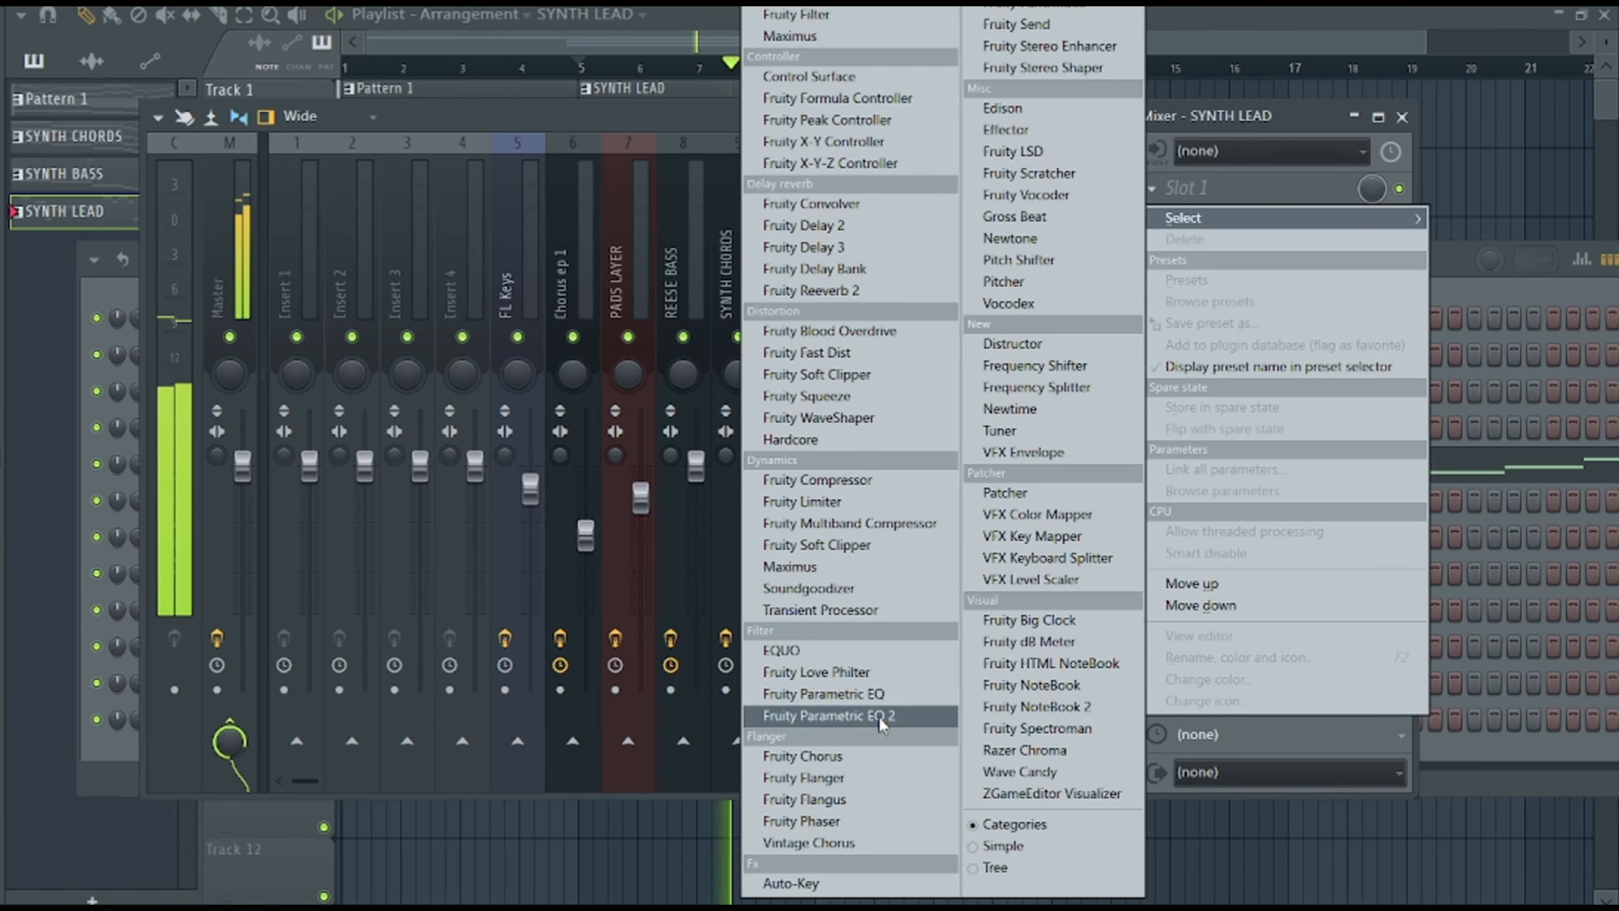
left_click(849, 716)
left_click_drag(471, 313, 466, 344)
left_click(1186, 221)
mouse_move(1193, 253)
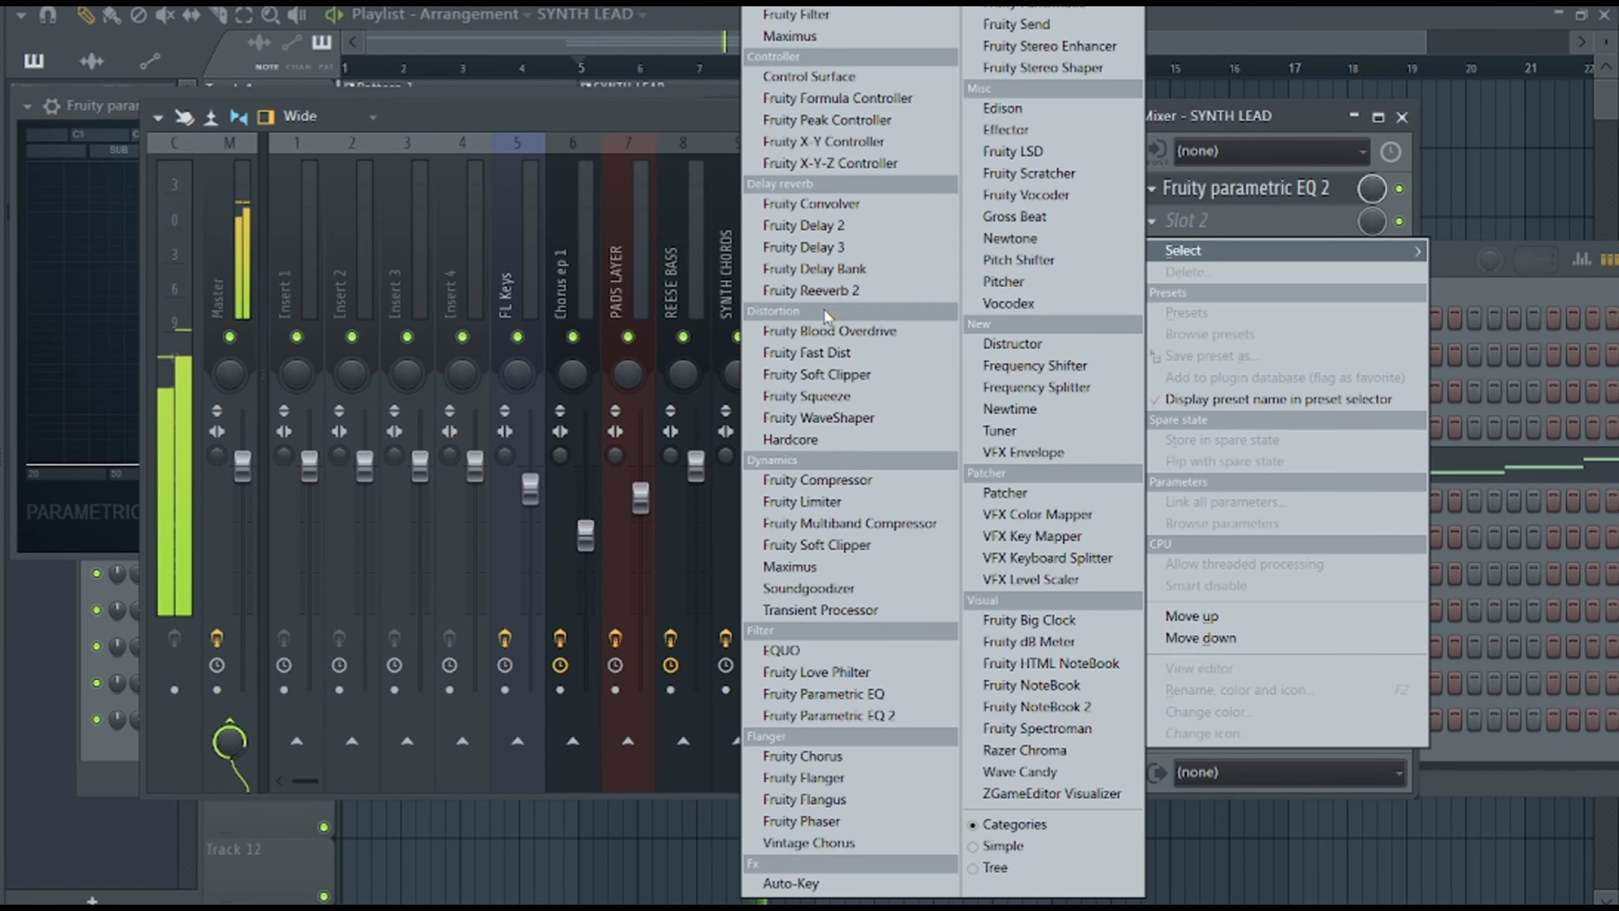
left_click(814, 290)
left_click_drag(354, 243, 353, 223)
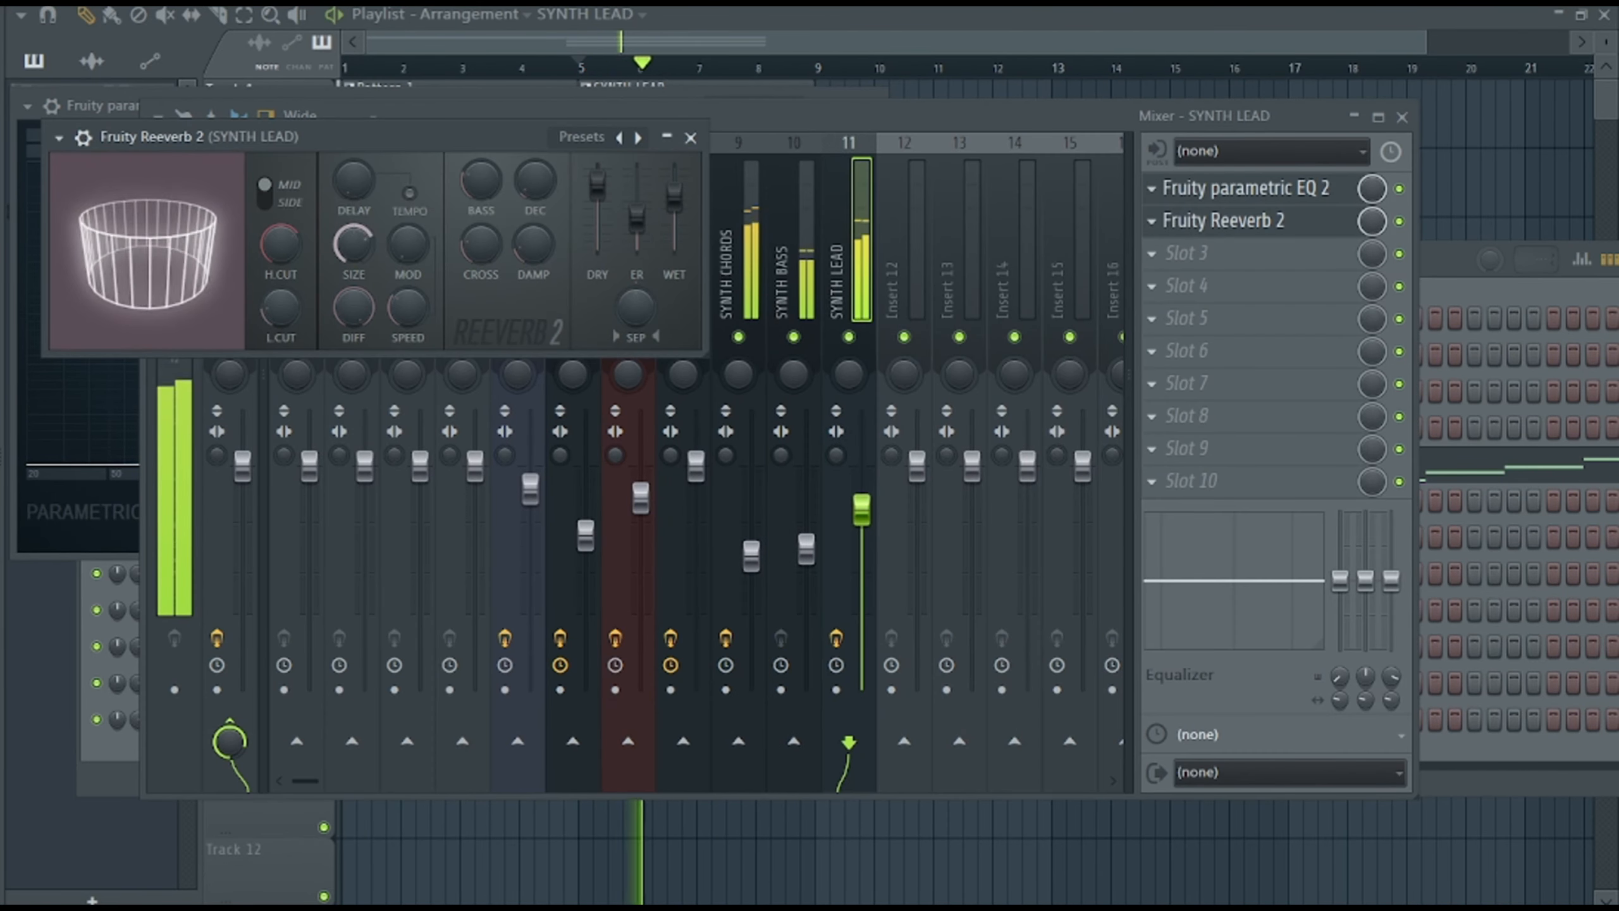
Show the effects page of the SYNTH LEAD Harmor and lower its mixer track's volume during playback.
key("F6")
left_click(267, 464)
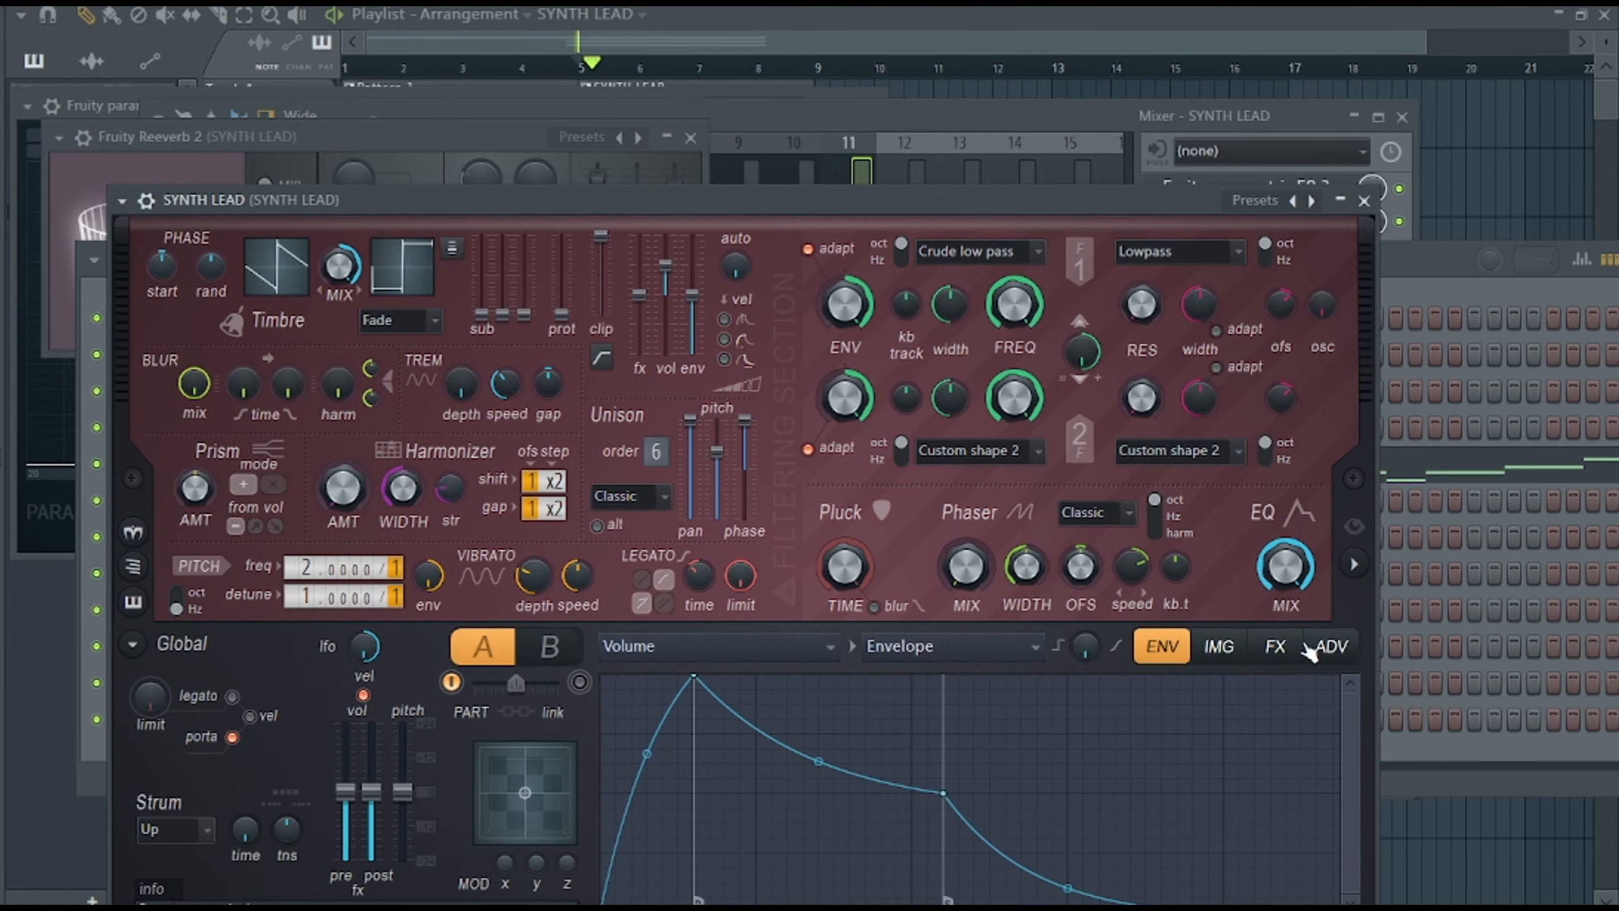
left_click(1275, 646)
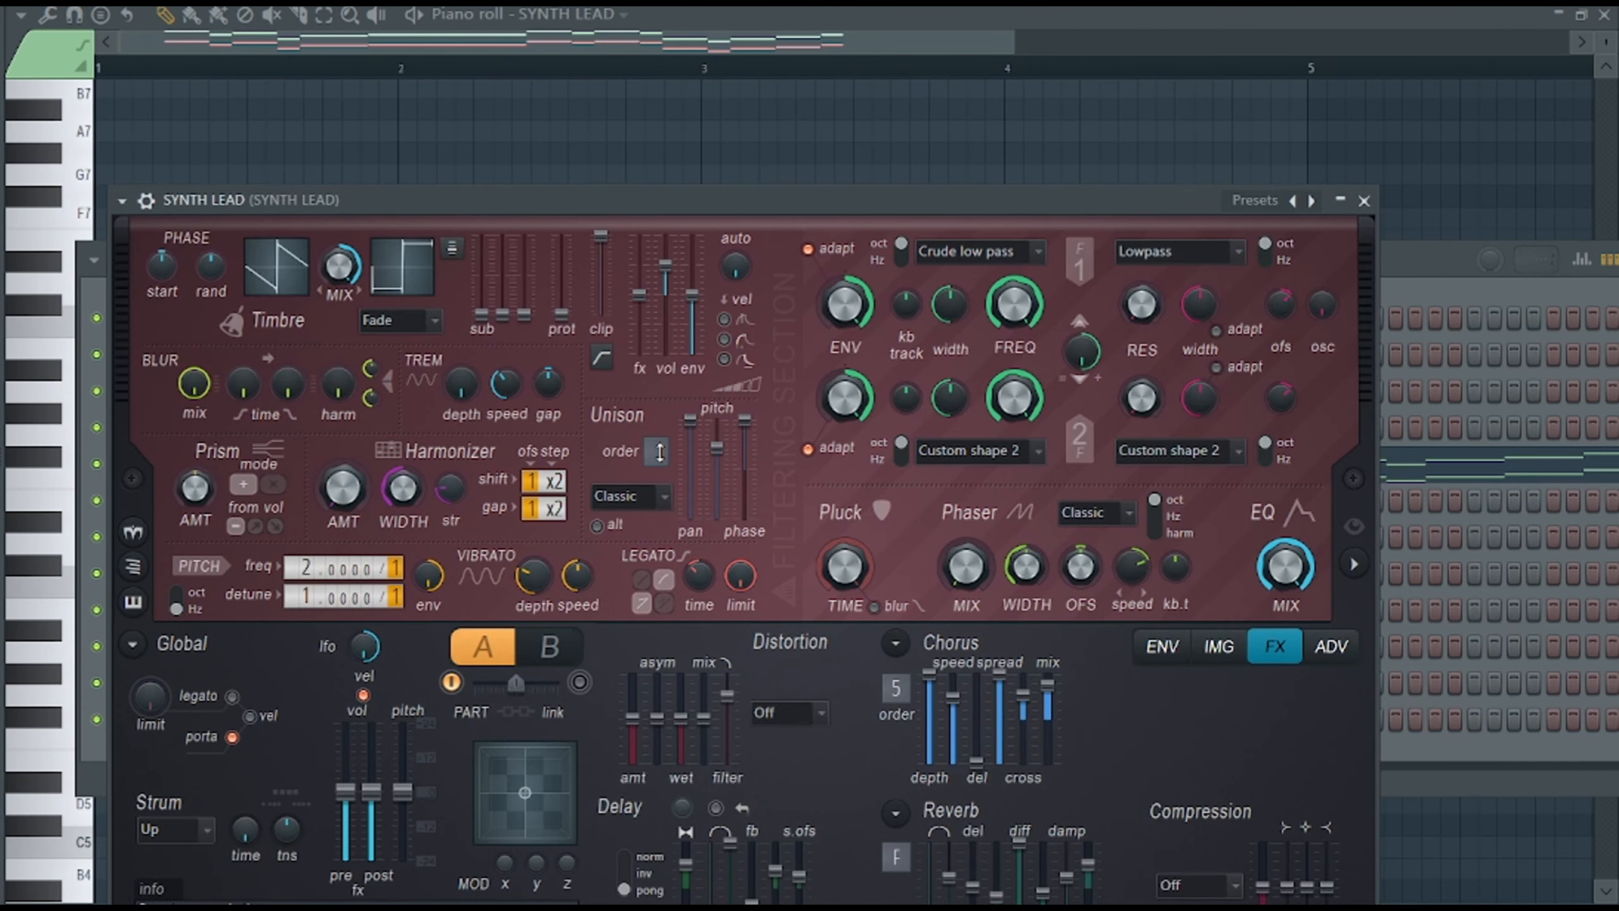
key("F9")
left_click_drag(862, 508, 862, 553)
left_click(1245, 188)
left_click(938, 117)
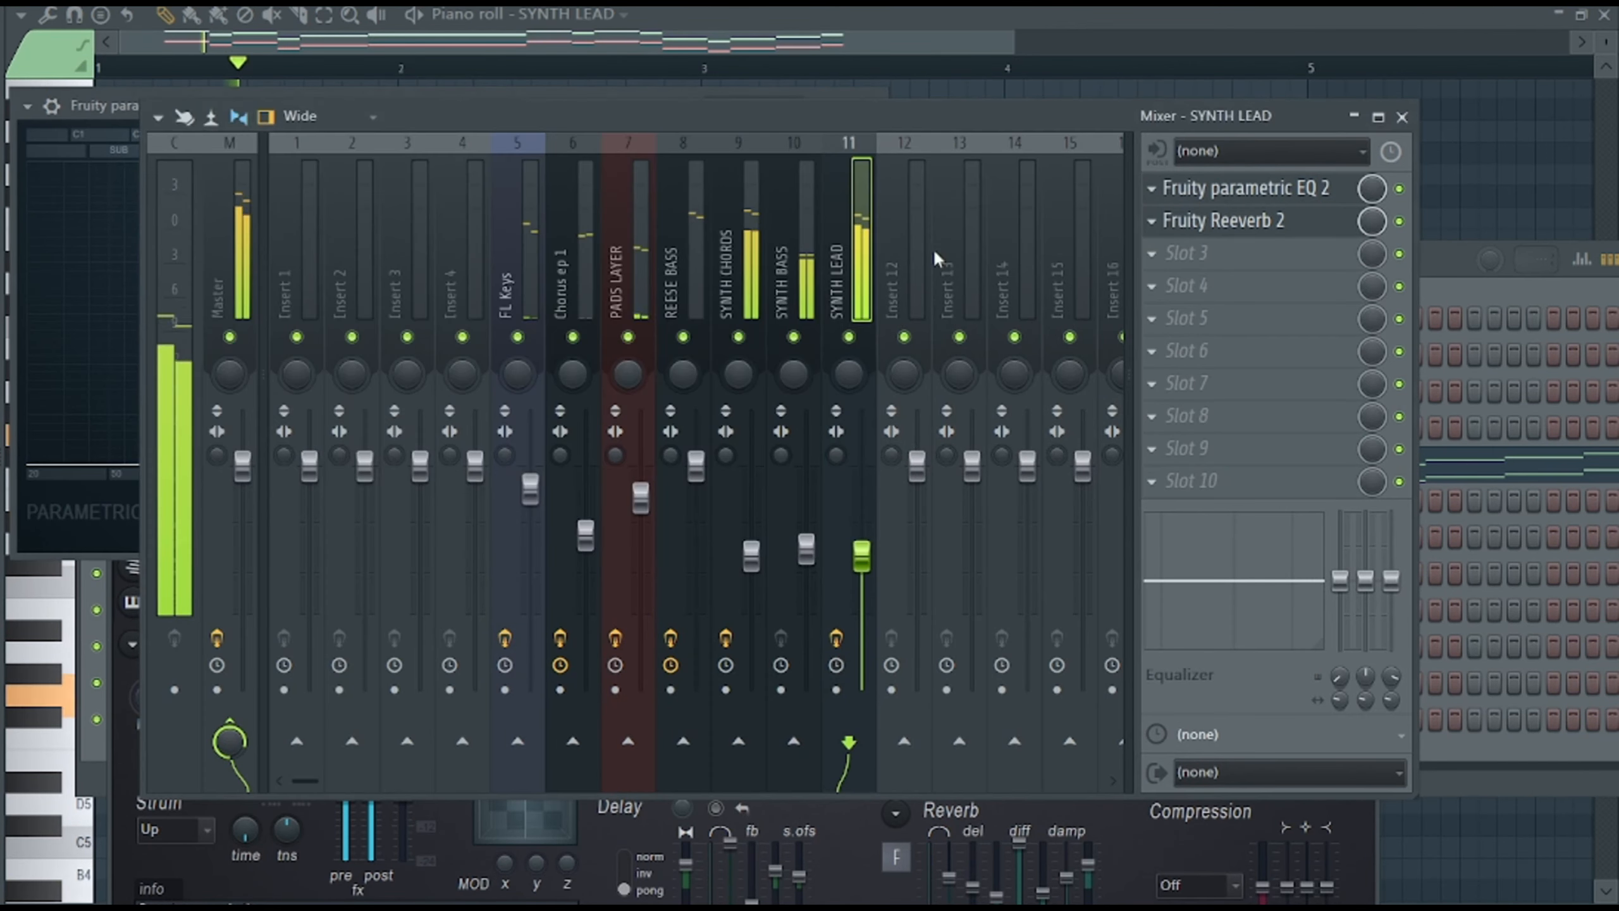
left_click(1450, 282)
left_click(274, 466)
left_click(274, 467)
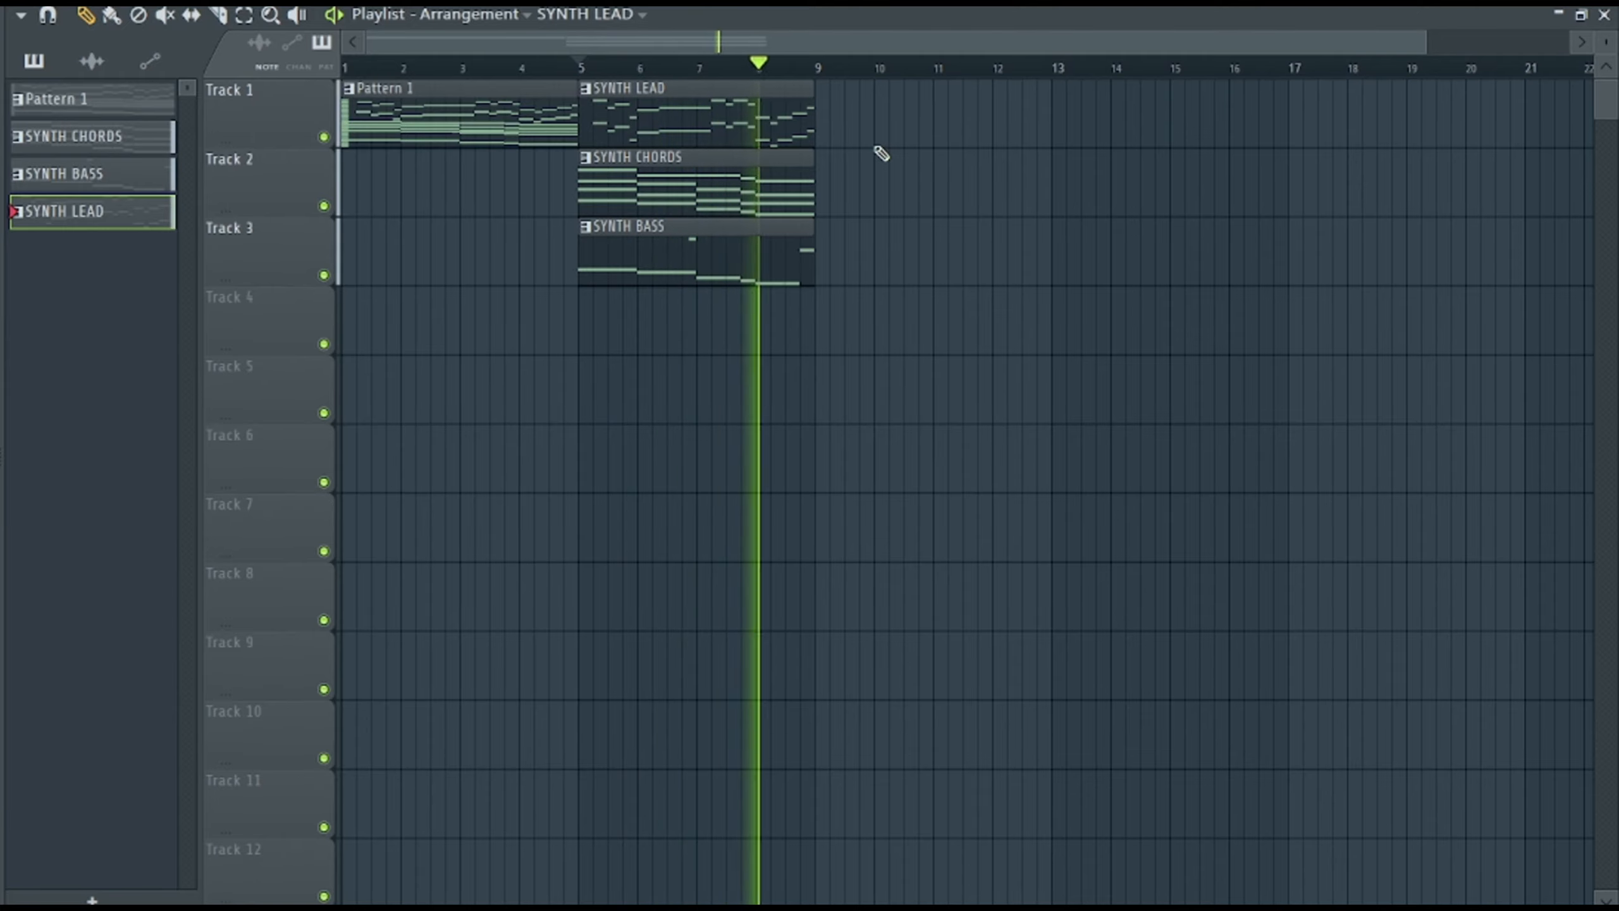
key("space")
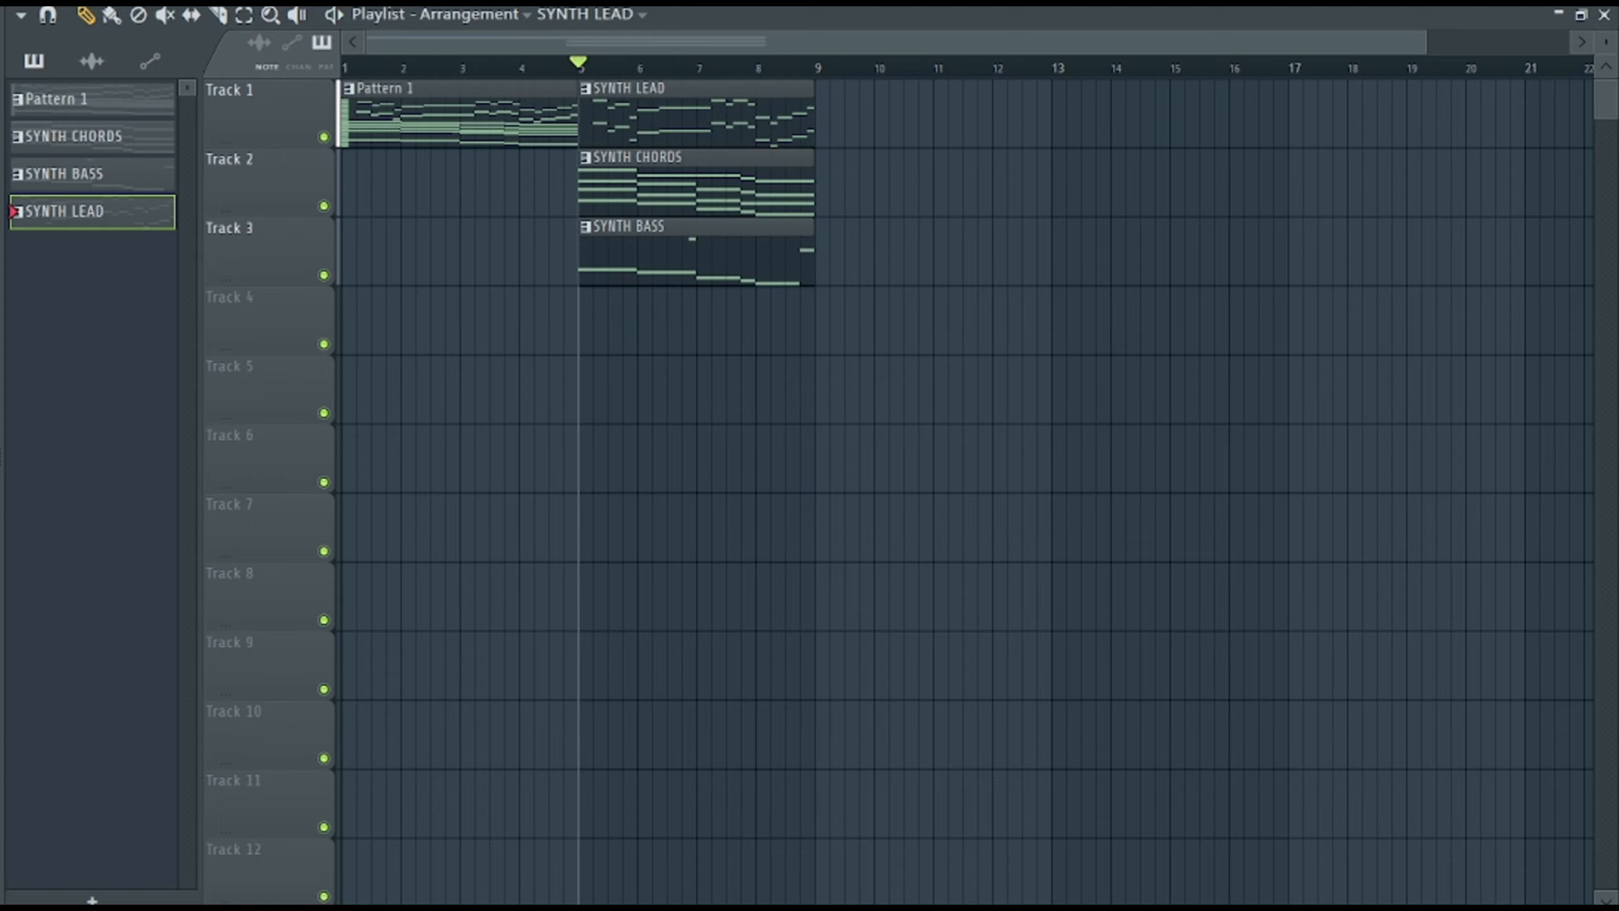
Load KSHMR Vocal Tone 02 (A#) as a channel between FL Keys and Electric Piano and open its piano roll.
key("F6")
left_click_drag(195, 407, 194, 409)
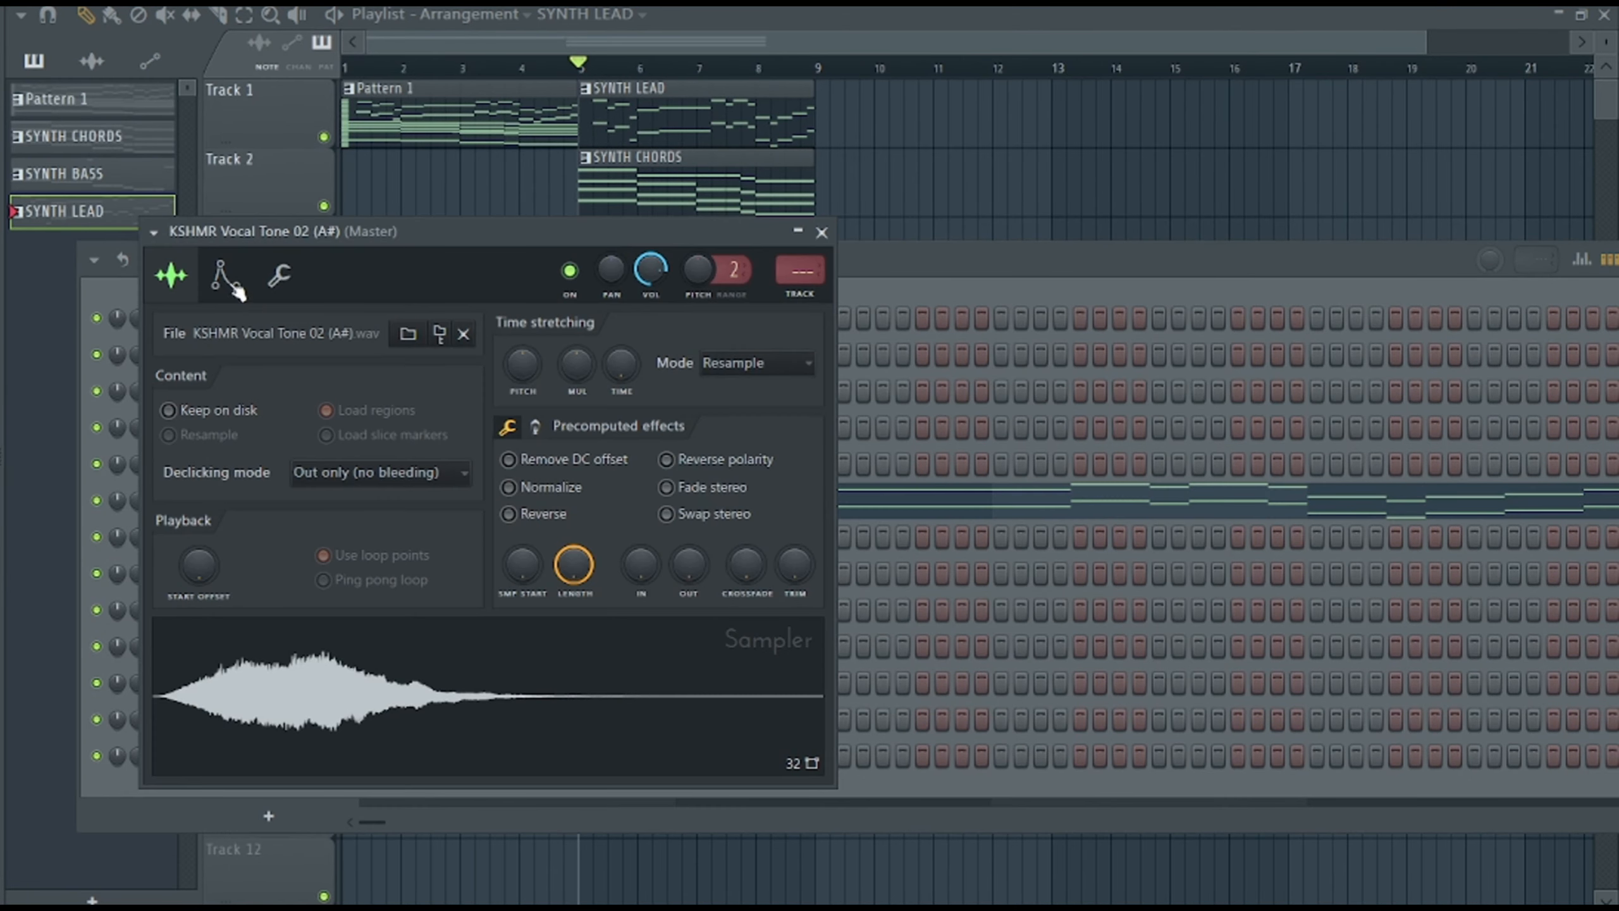
left_click(171, 275)
right_click(313, 390)
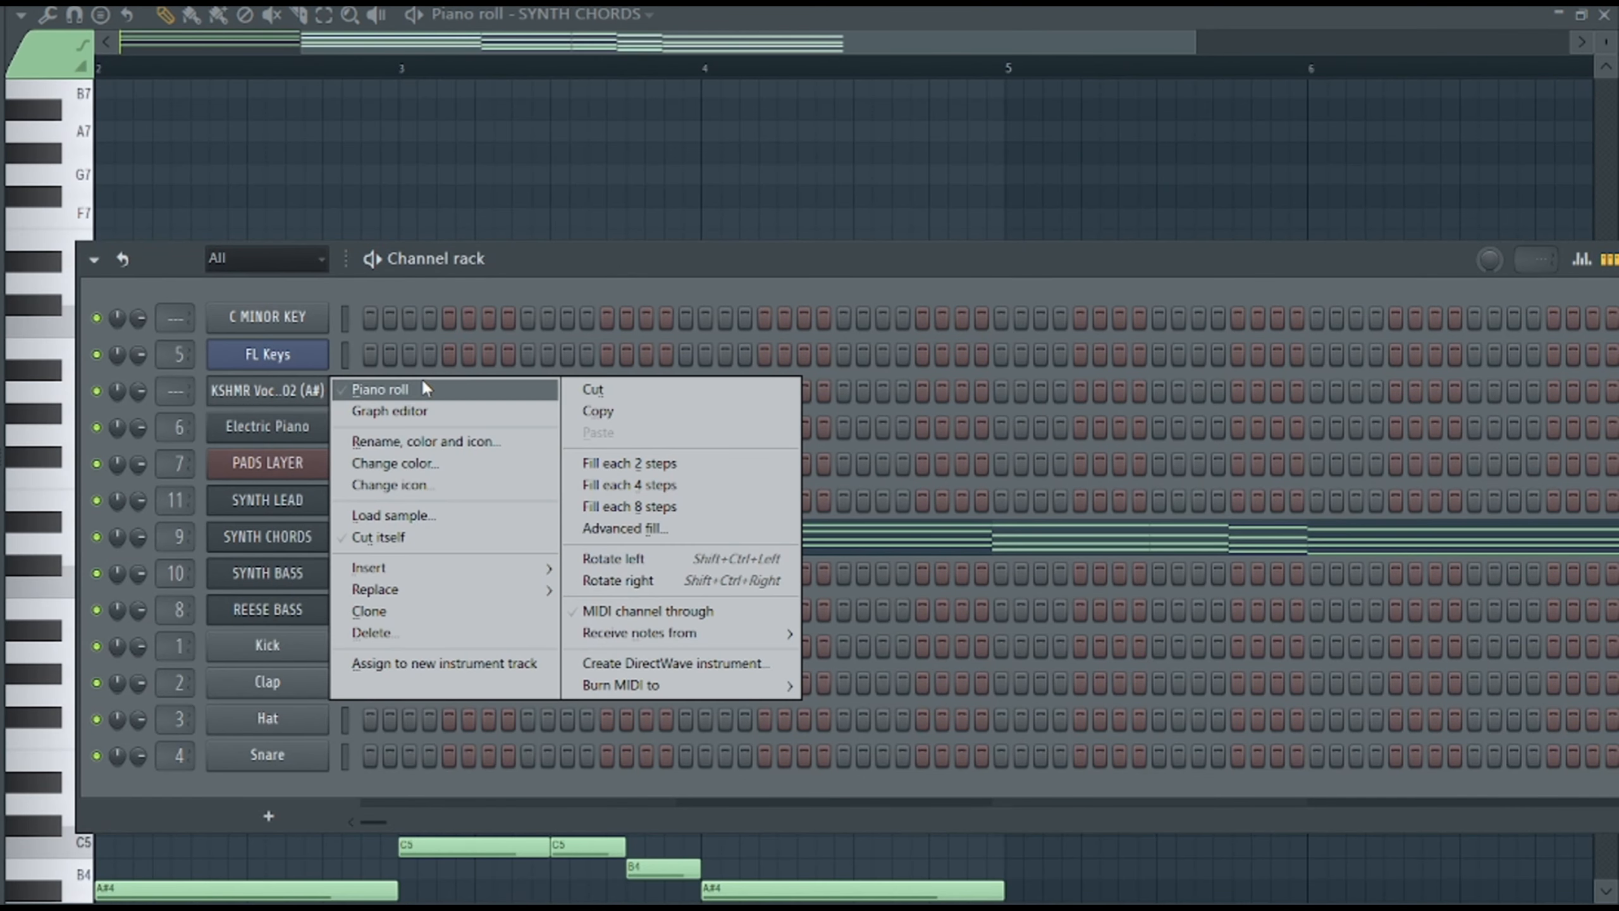
left_click(382, 389)
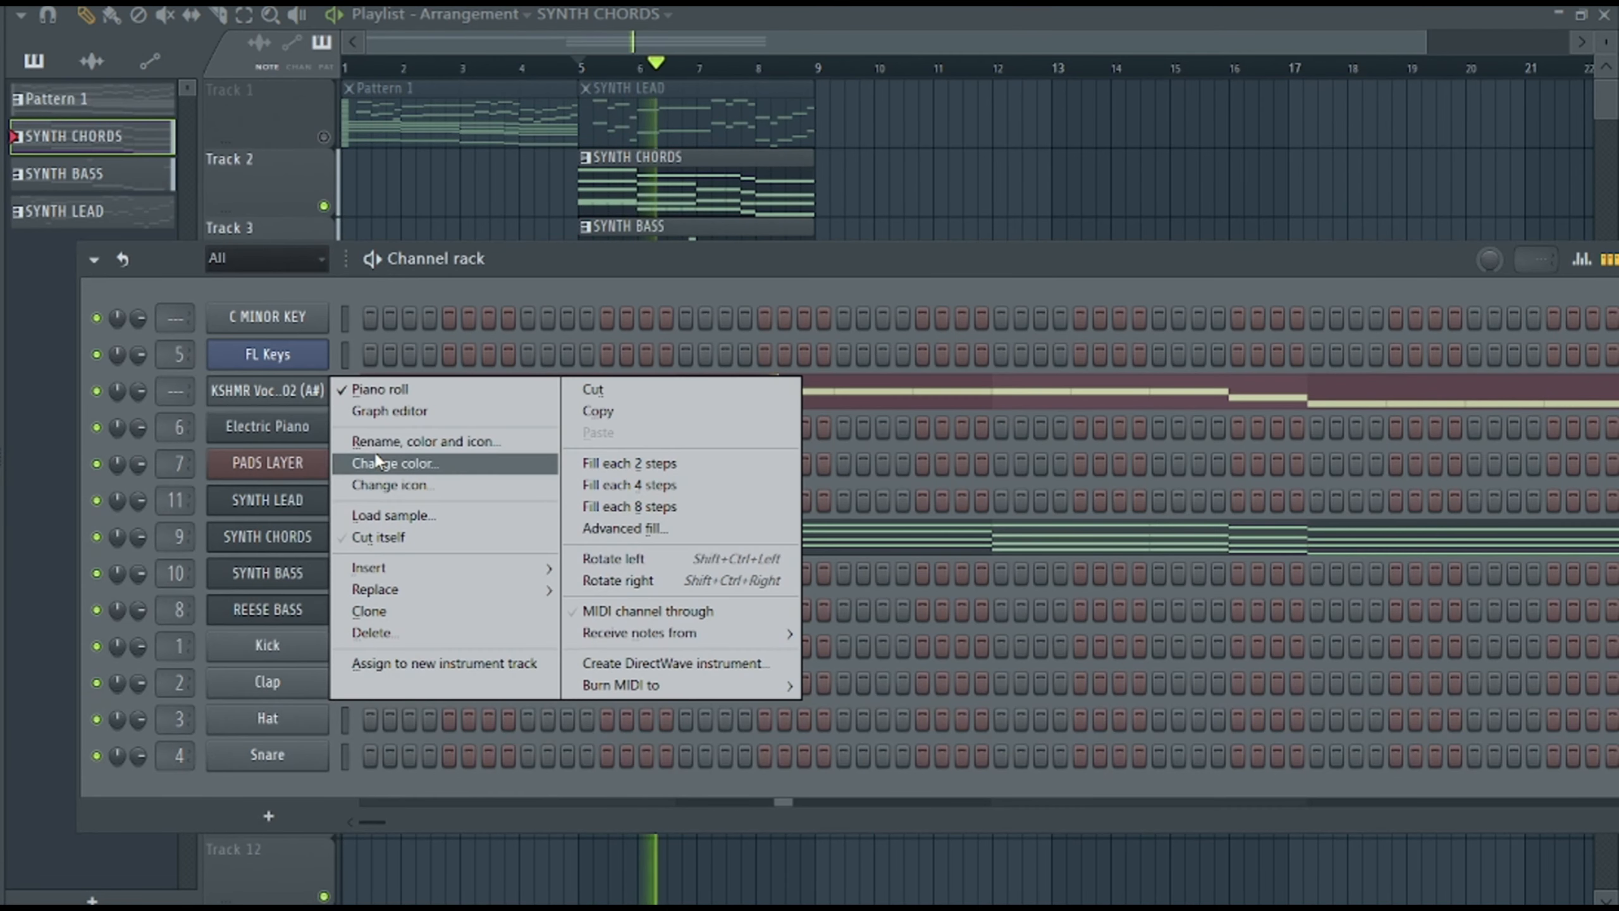
Rename the vocal sample channel as VOX CHOPS and route it to mixer track 12.
left_click(374, 453)
type("VOX CHOPS")
key("Return")
left_click(313, 407)
key("space")
left_click_drag(519, 578, 519, 586)
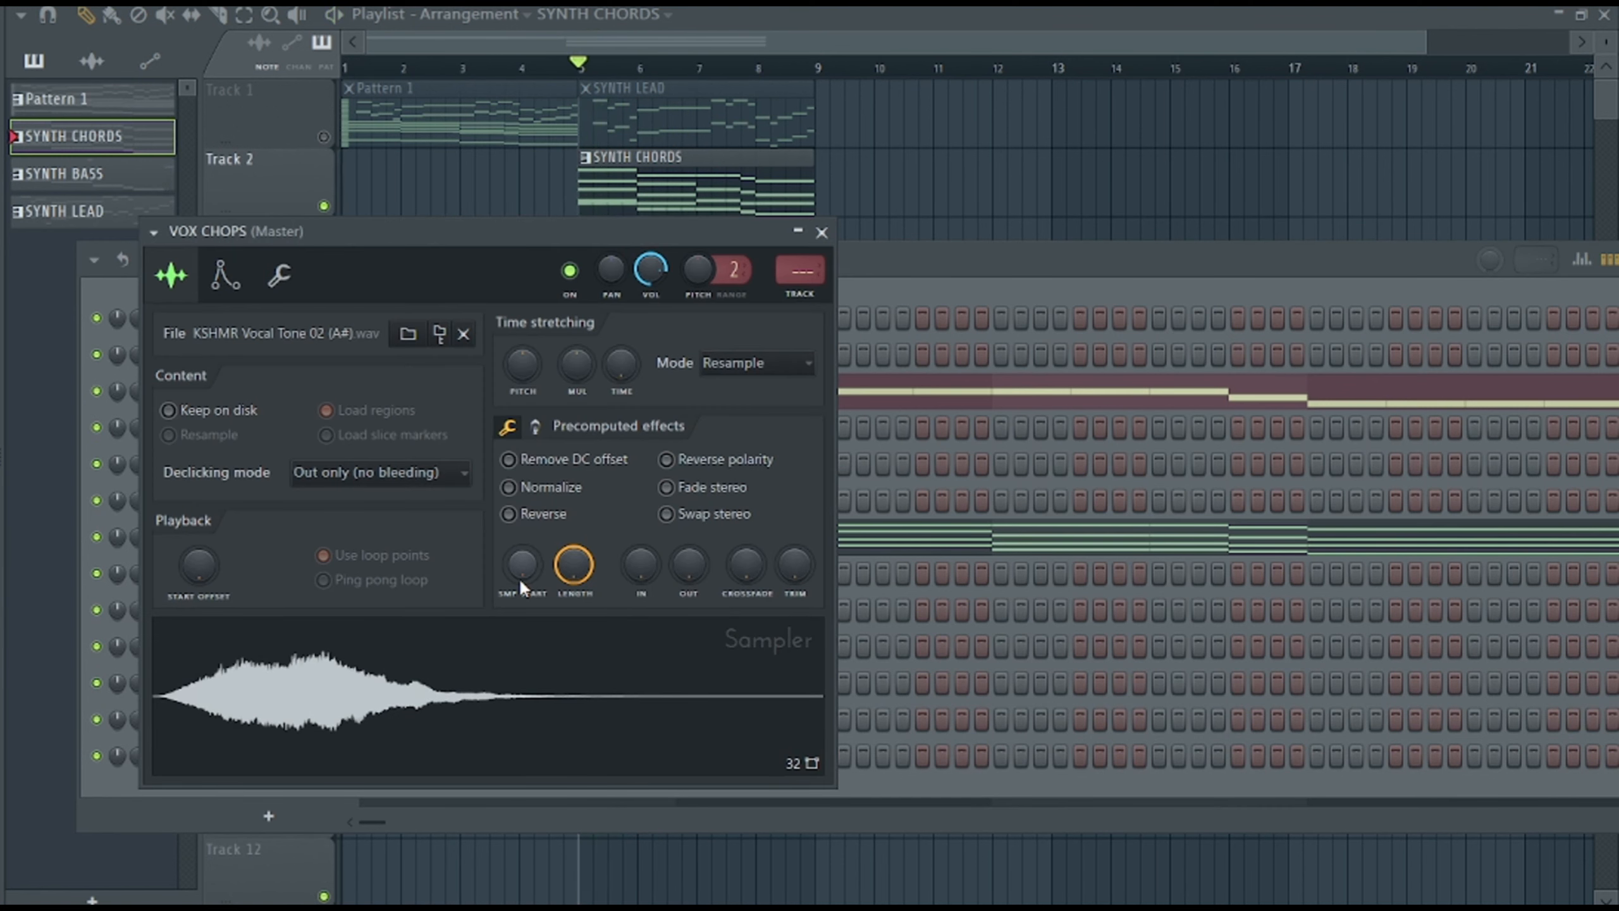
key("space")
key("F9")
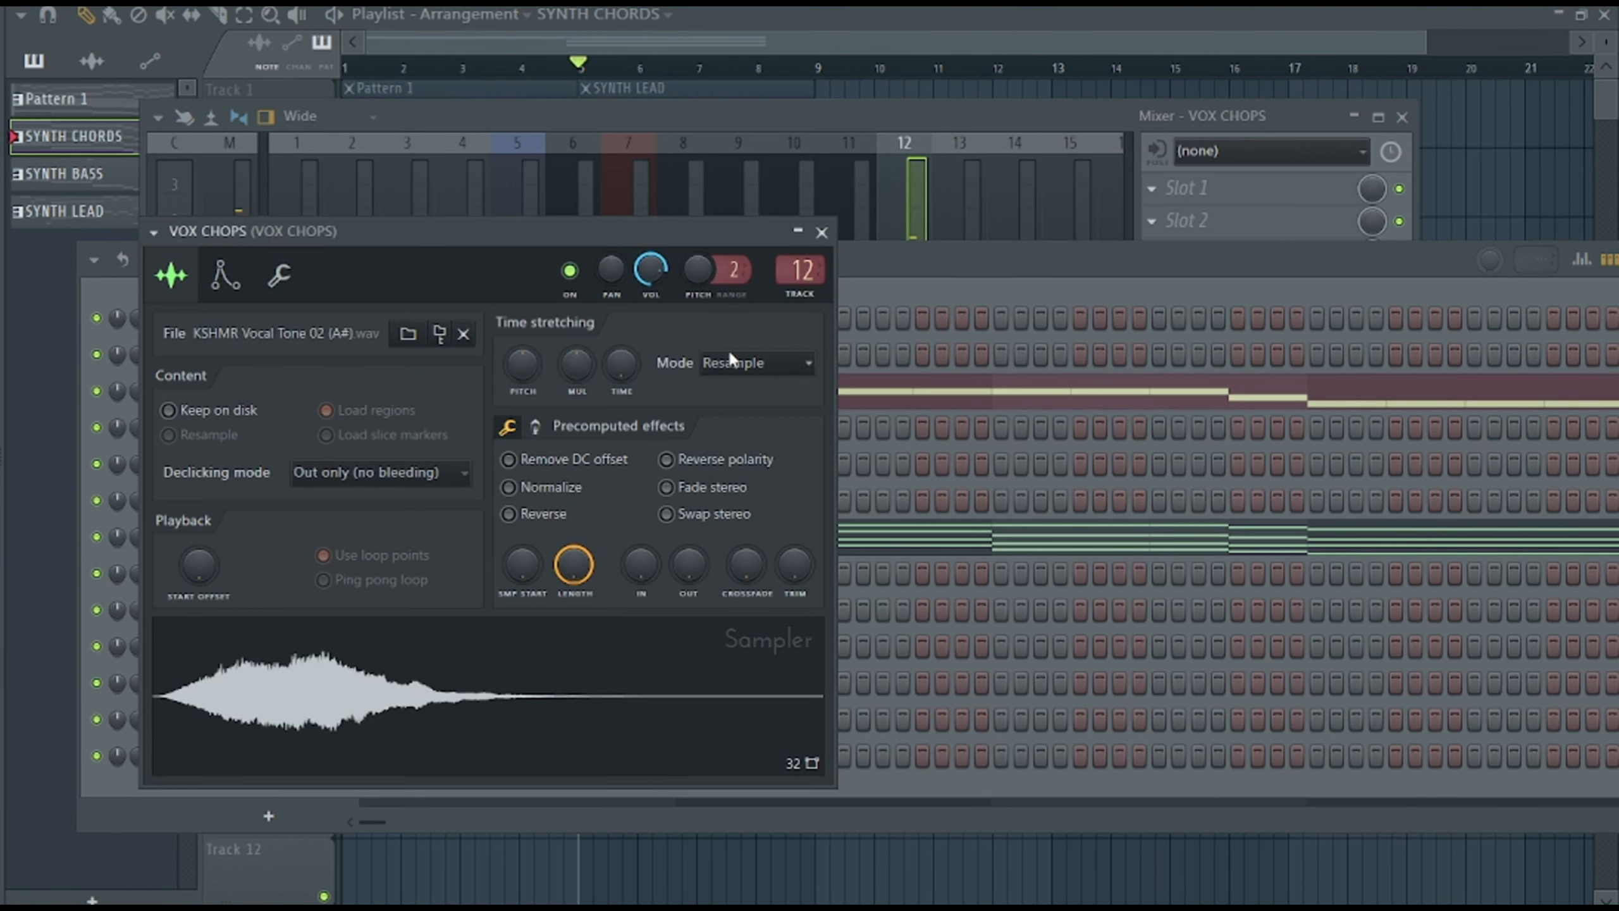
key("F9")
Add Fruity parametric EQ 2 and Fruity Reeverb 2 to the VOX CHOPS mixer track and adjust them during playback.
left_click(1152, 188)
mouse_move(1193, 217)
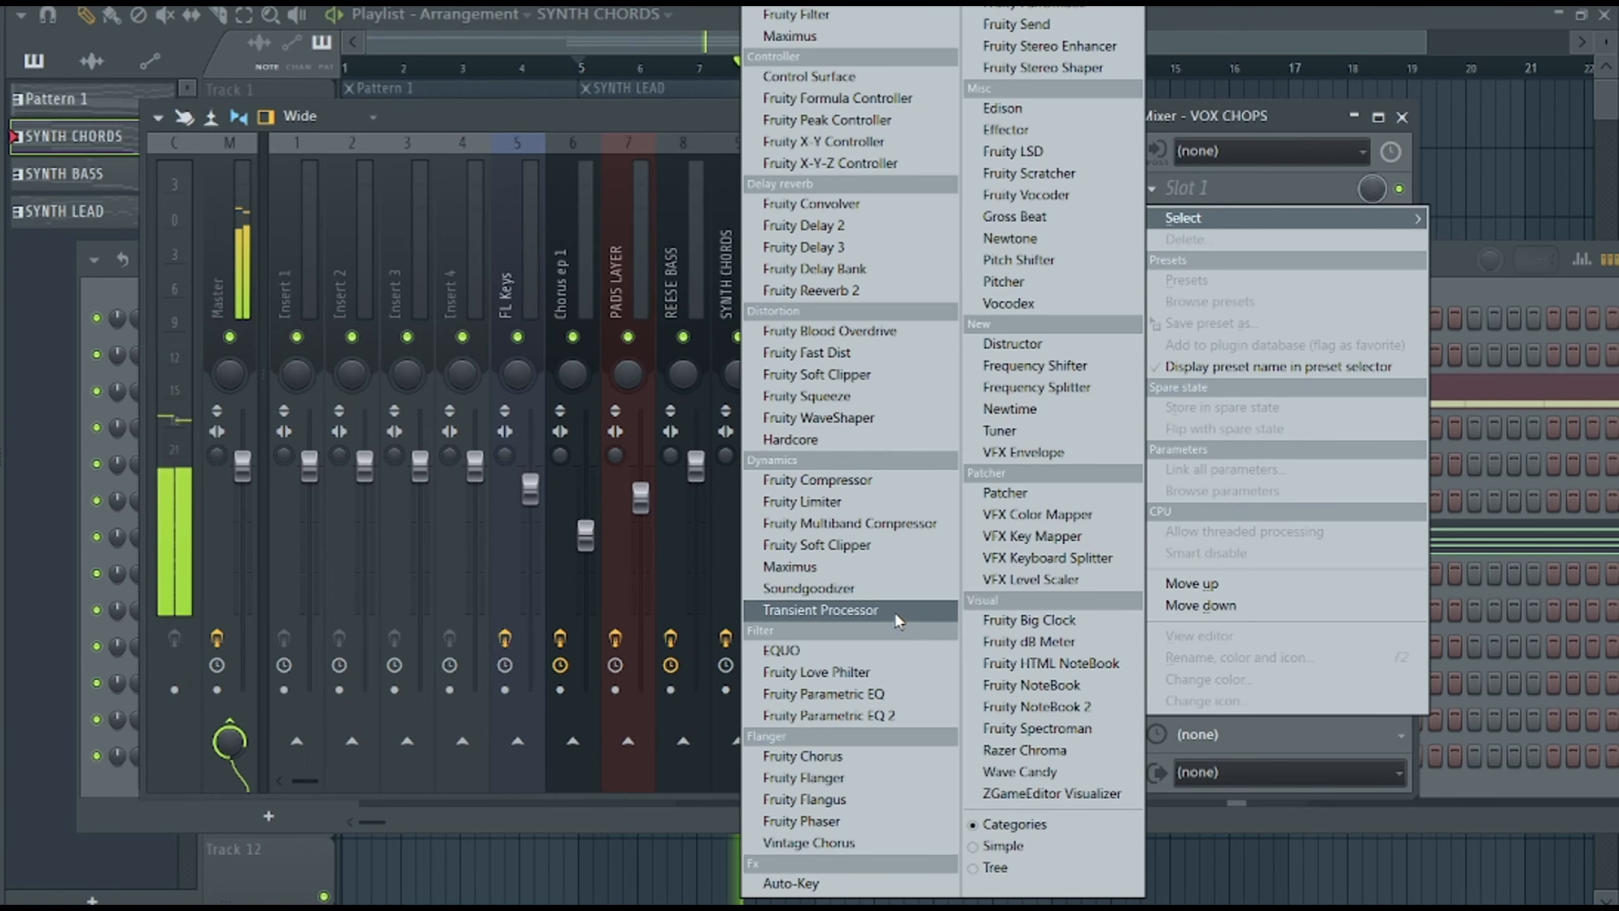
left_click(838, 715)
left_click_drag(192, 376, 297, 523)
key("space")
key("space")
left_click_drag(767, 219, 767, 214)
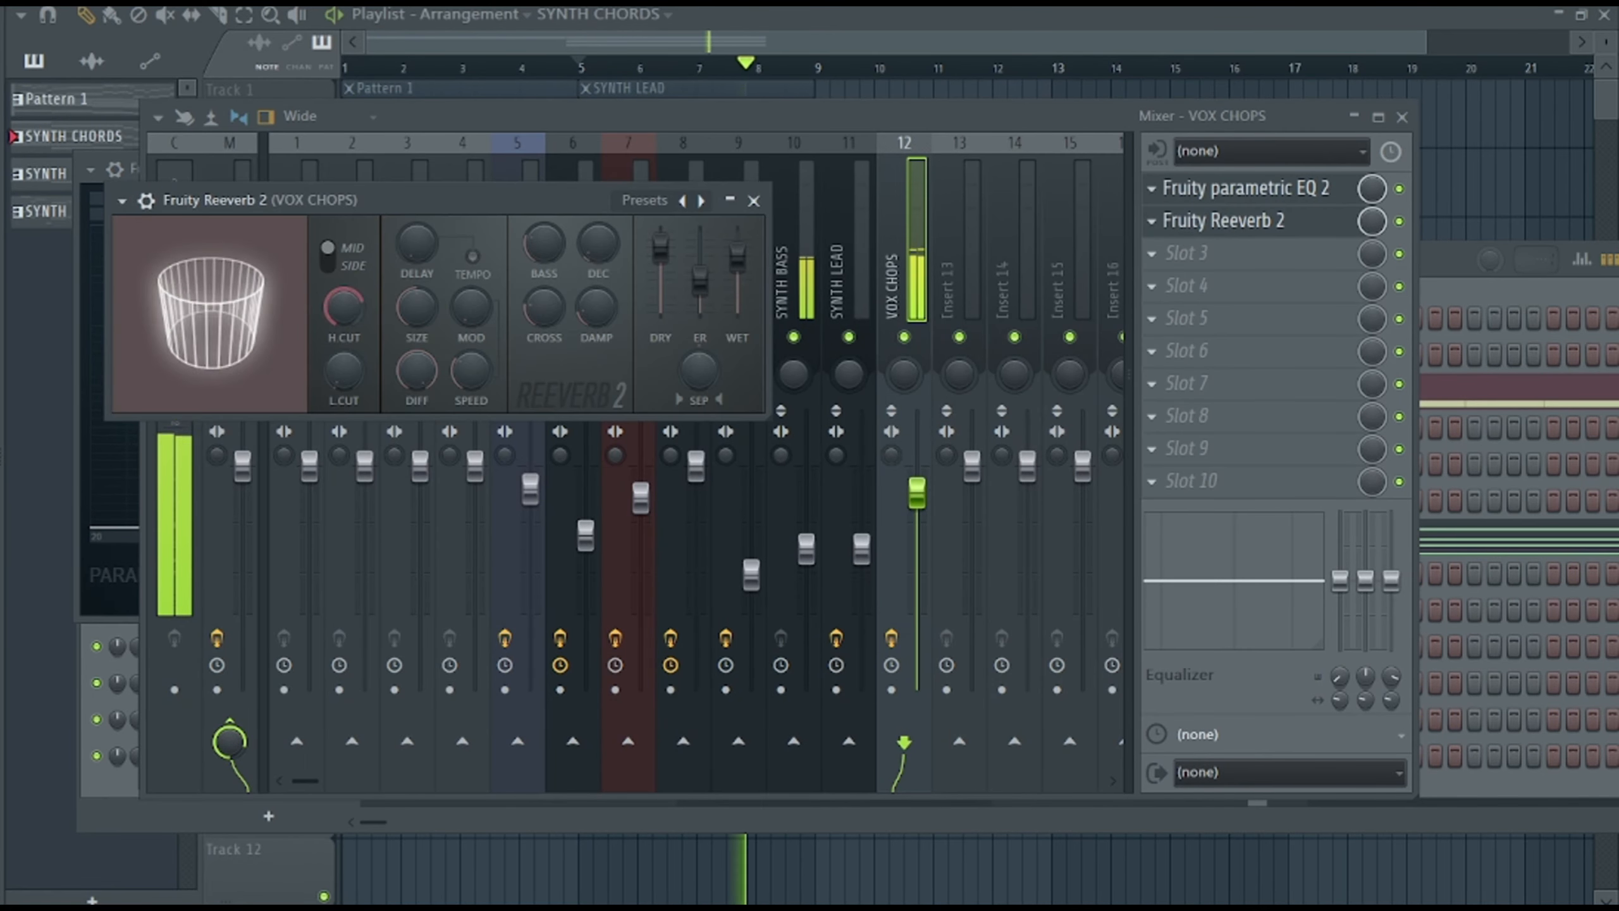
Layer the VOX CHOPS notes with a lower-octave copy and add Soundgoodizer to the channel's mixer track.
left_click(595, 530)
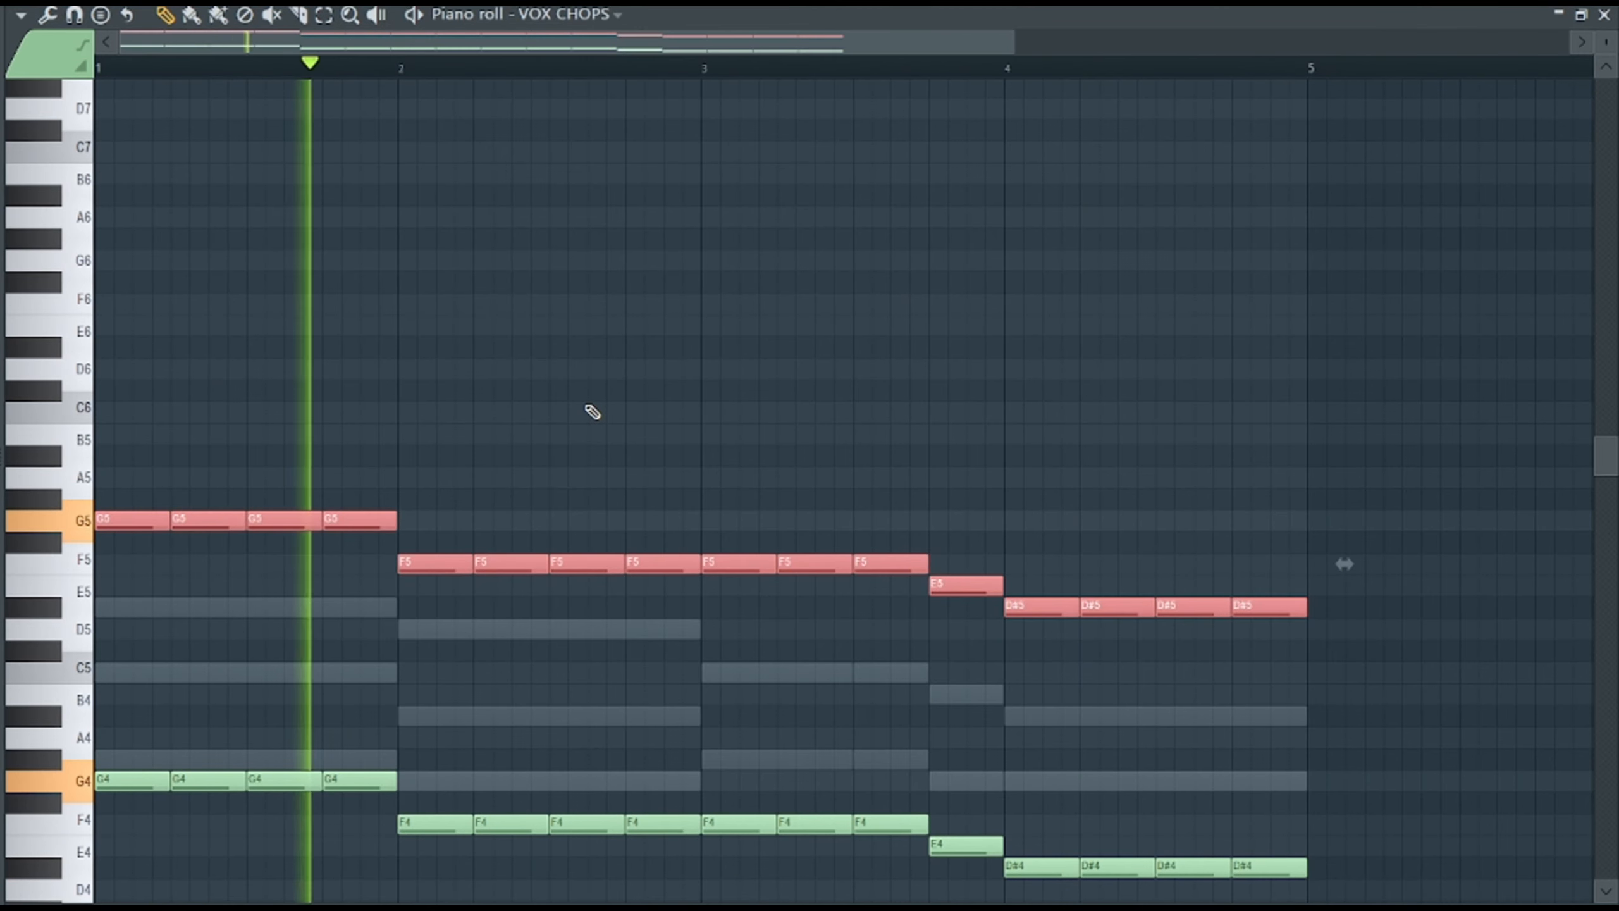
key("ctrl+Down")
key("ctrl+Down")
key("F6")
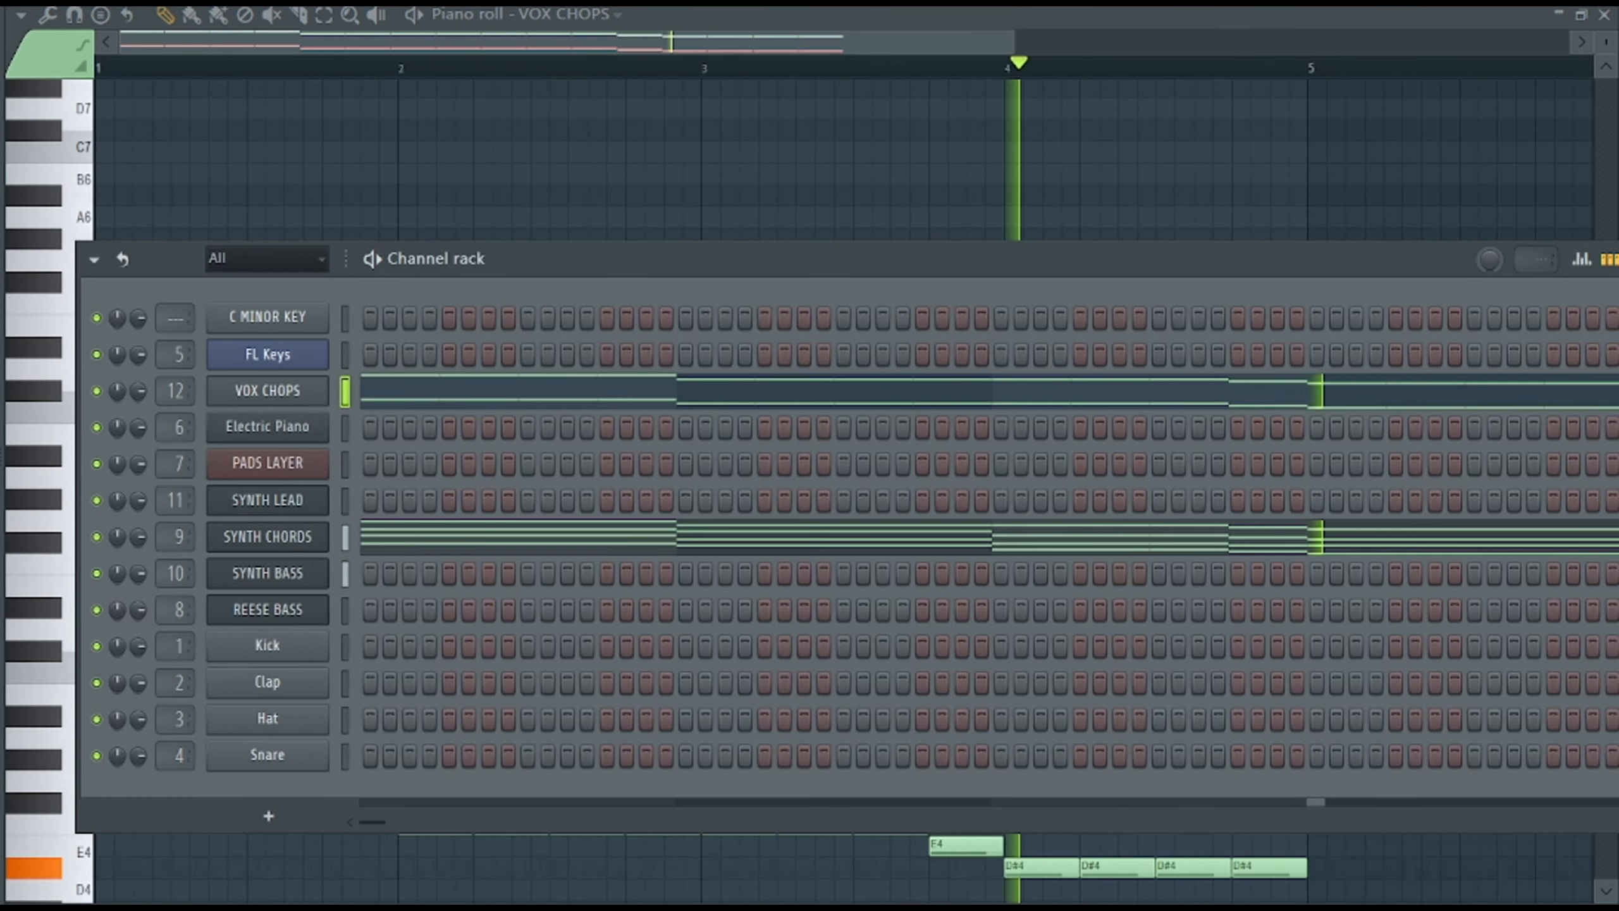
key("F6")
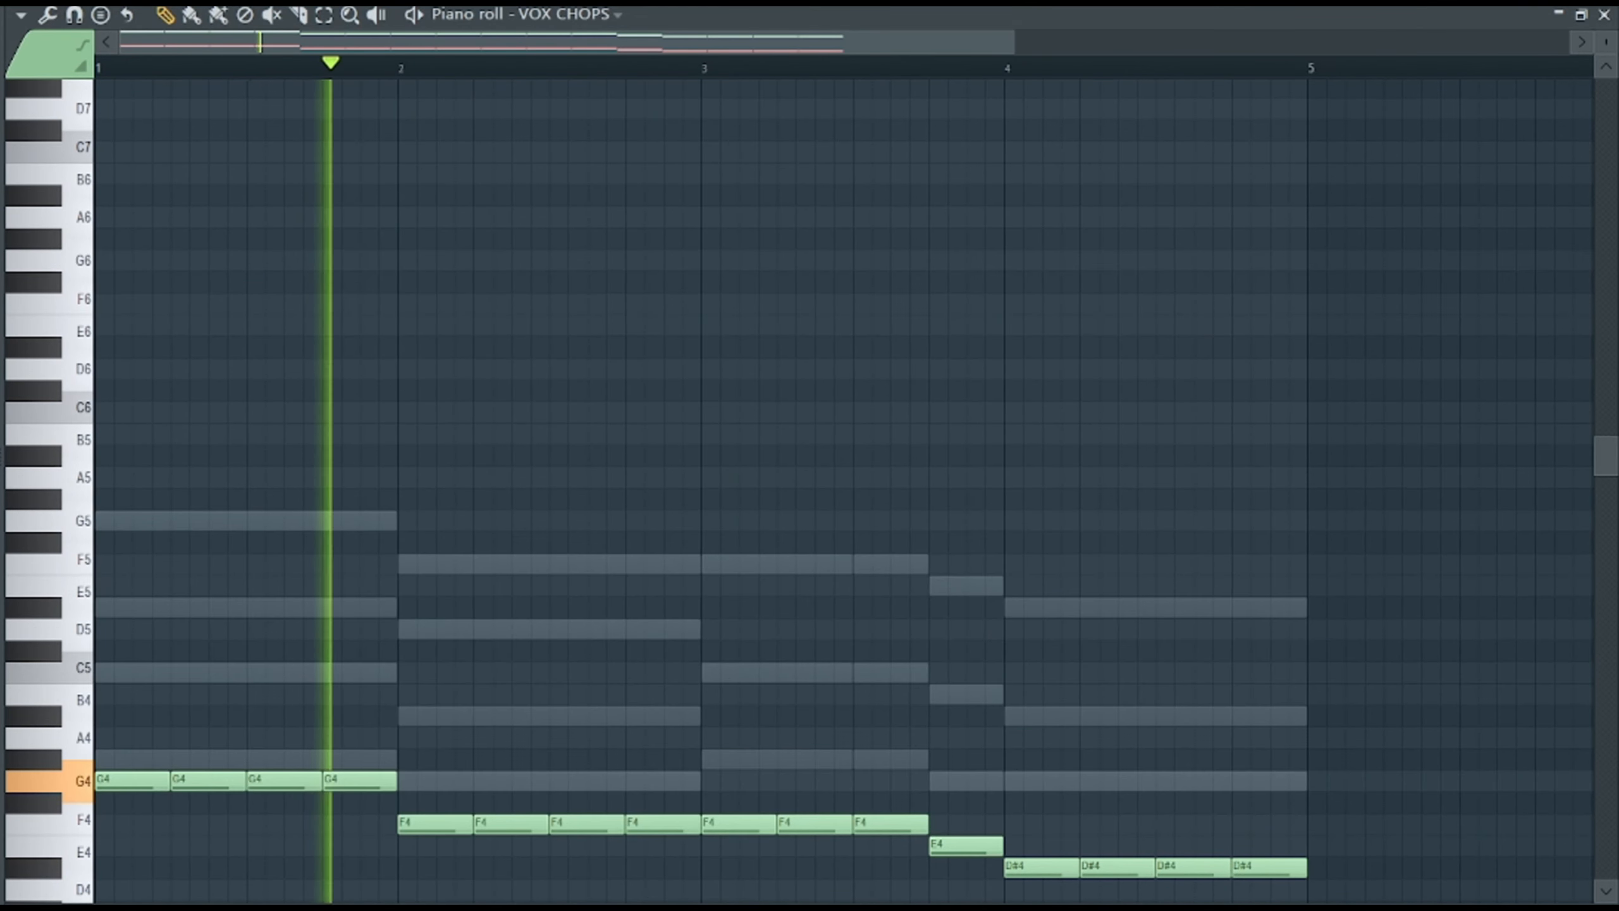
key("F6")
key("F9")
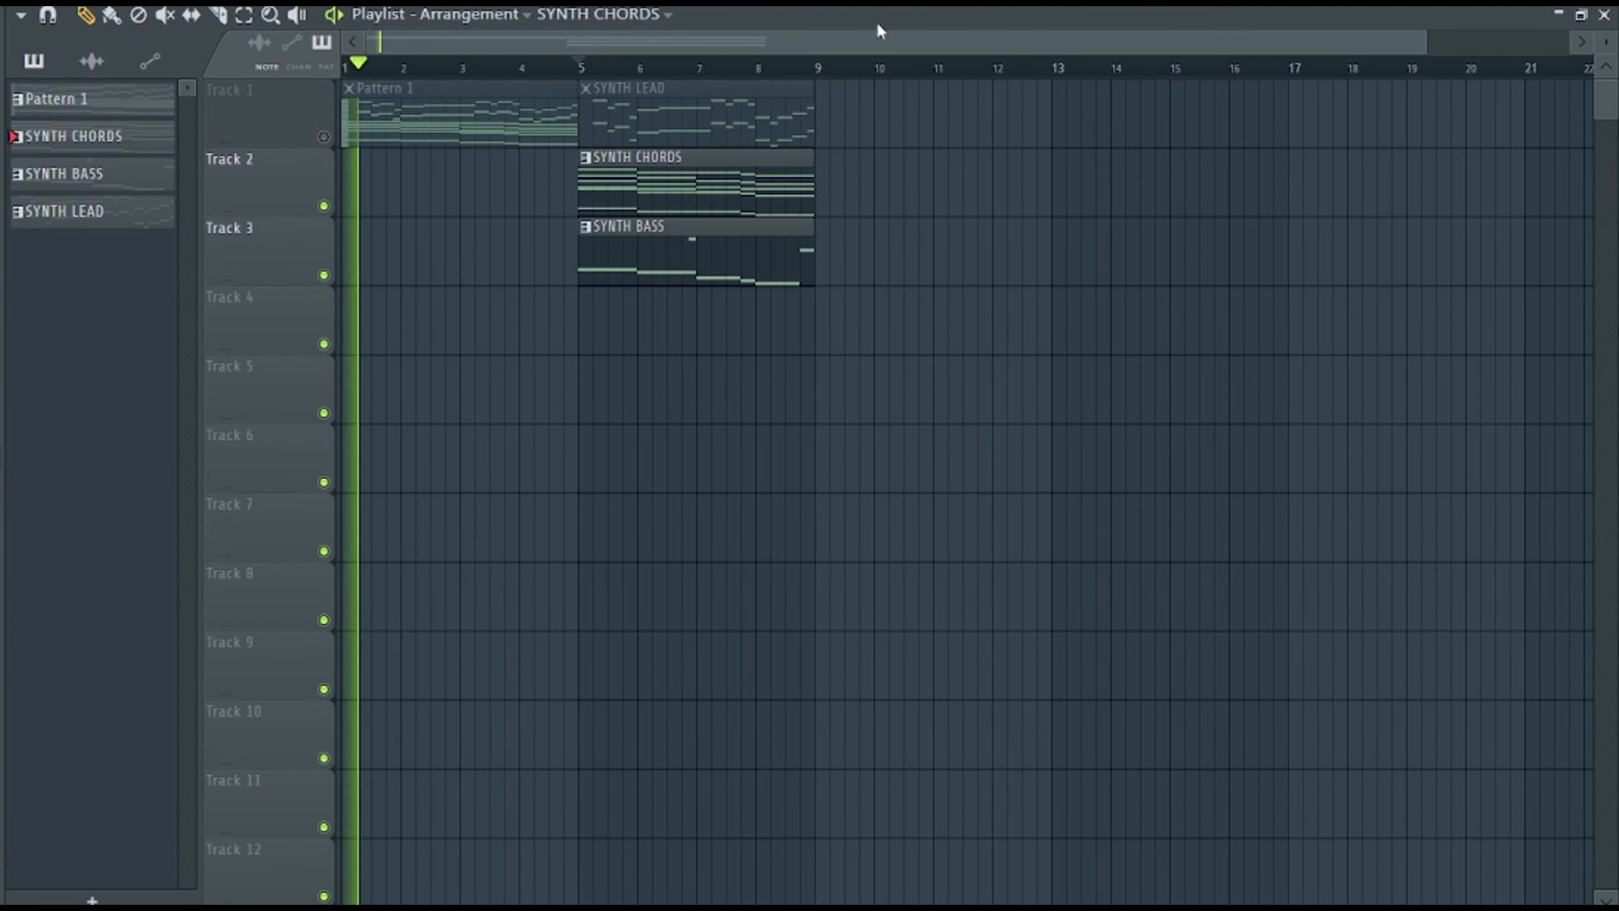
Create an automation clip for the SYNTH CHORDS main pitch and place it on Track 4 starting at bar 5.
left_click(618, 67)
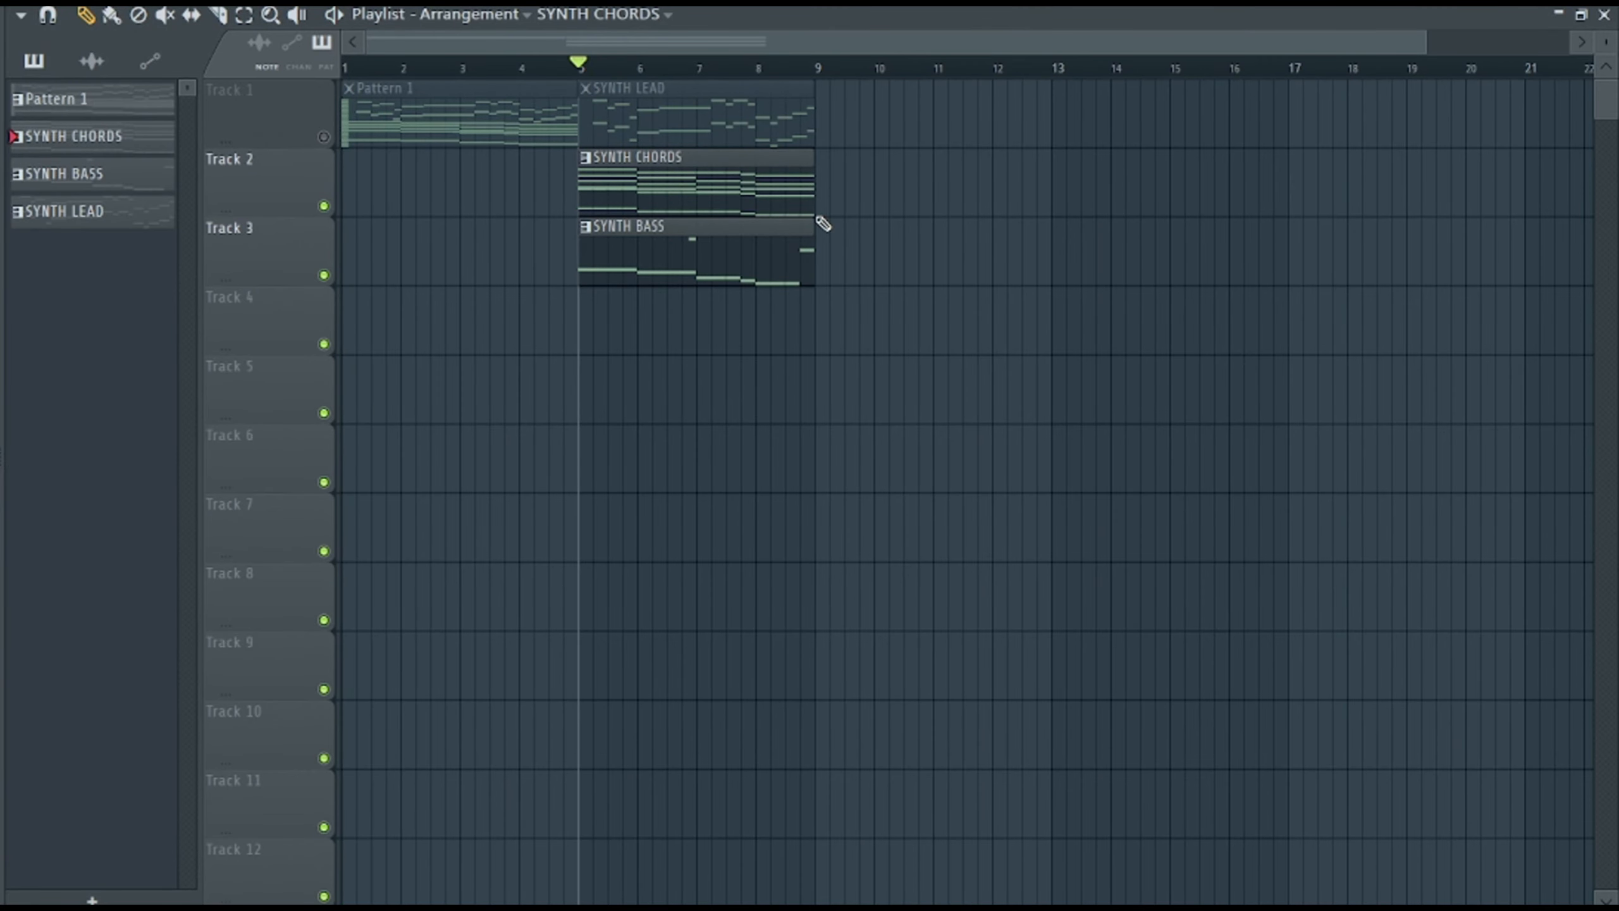
key("F6")
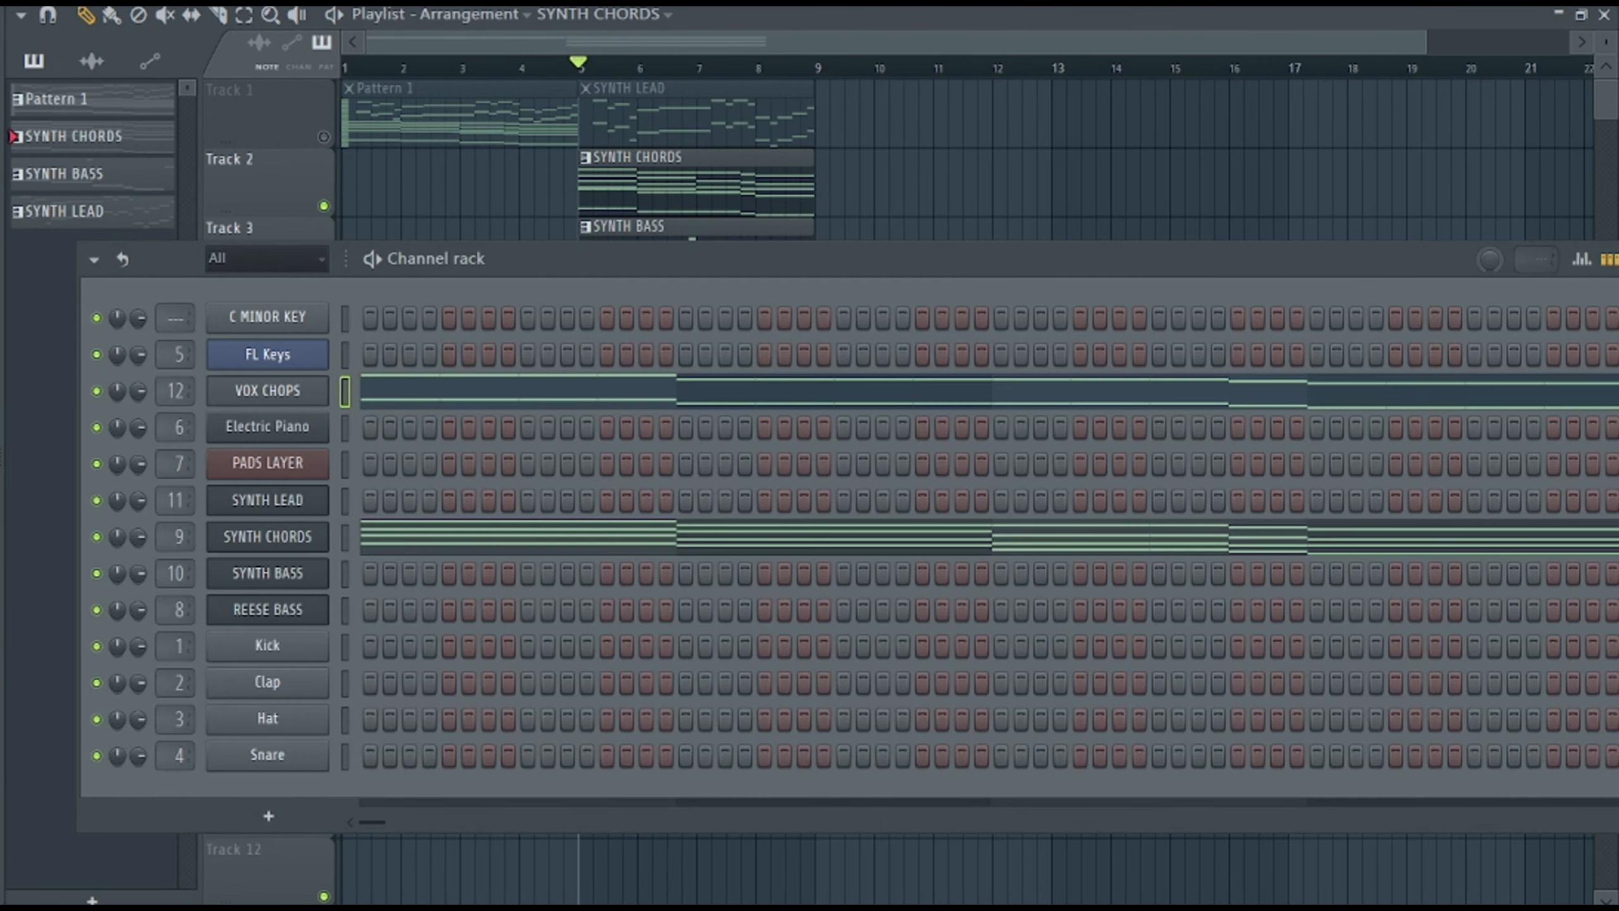
left_click(307, 540)
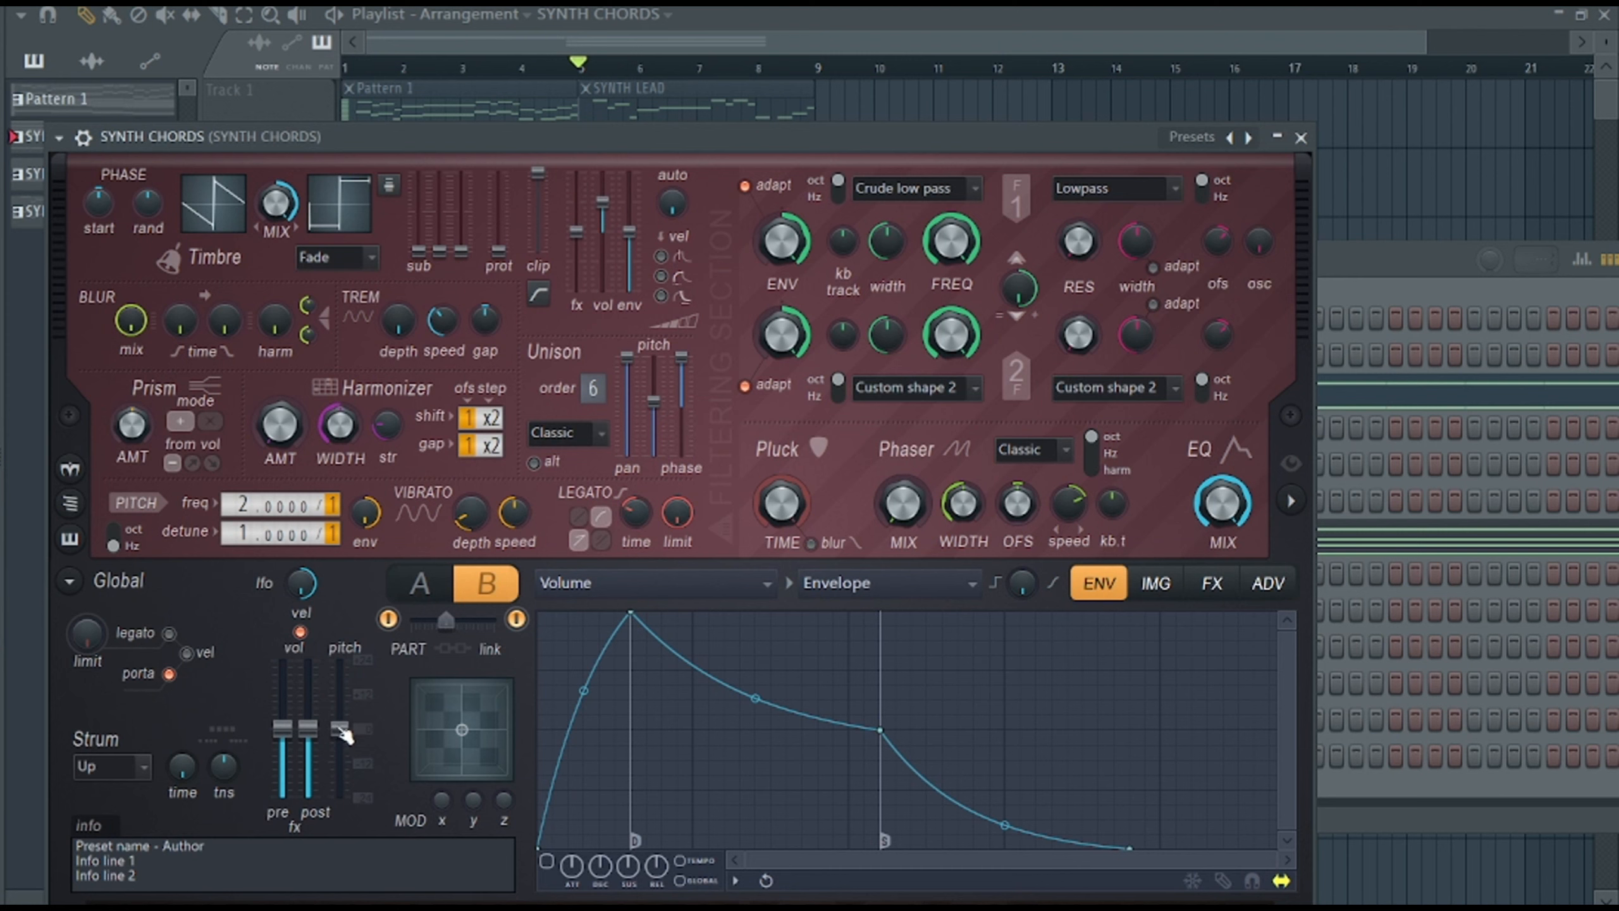
right_click(344, 734)
left_click(386, 712)
left_click(706, 44)
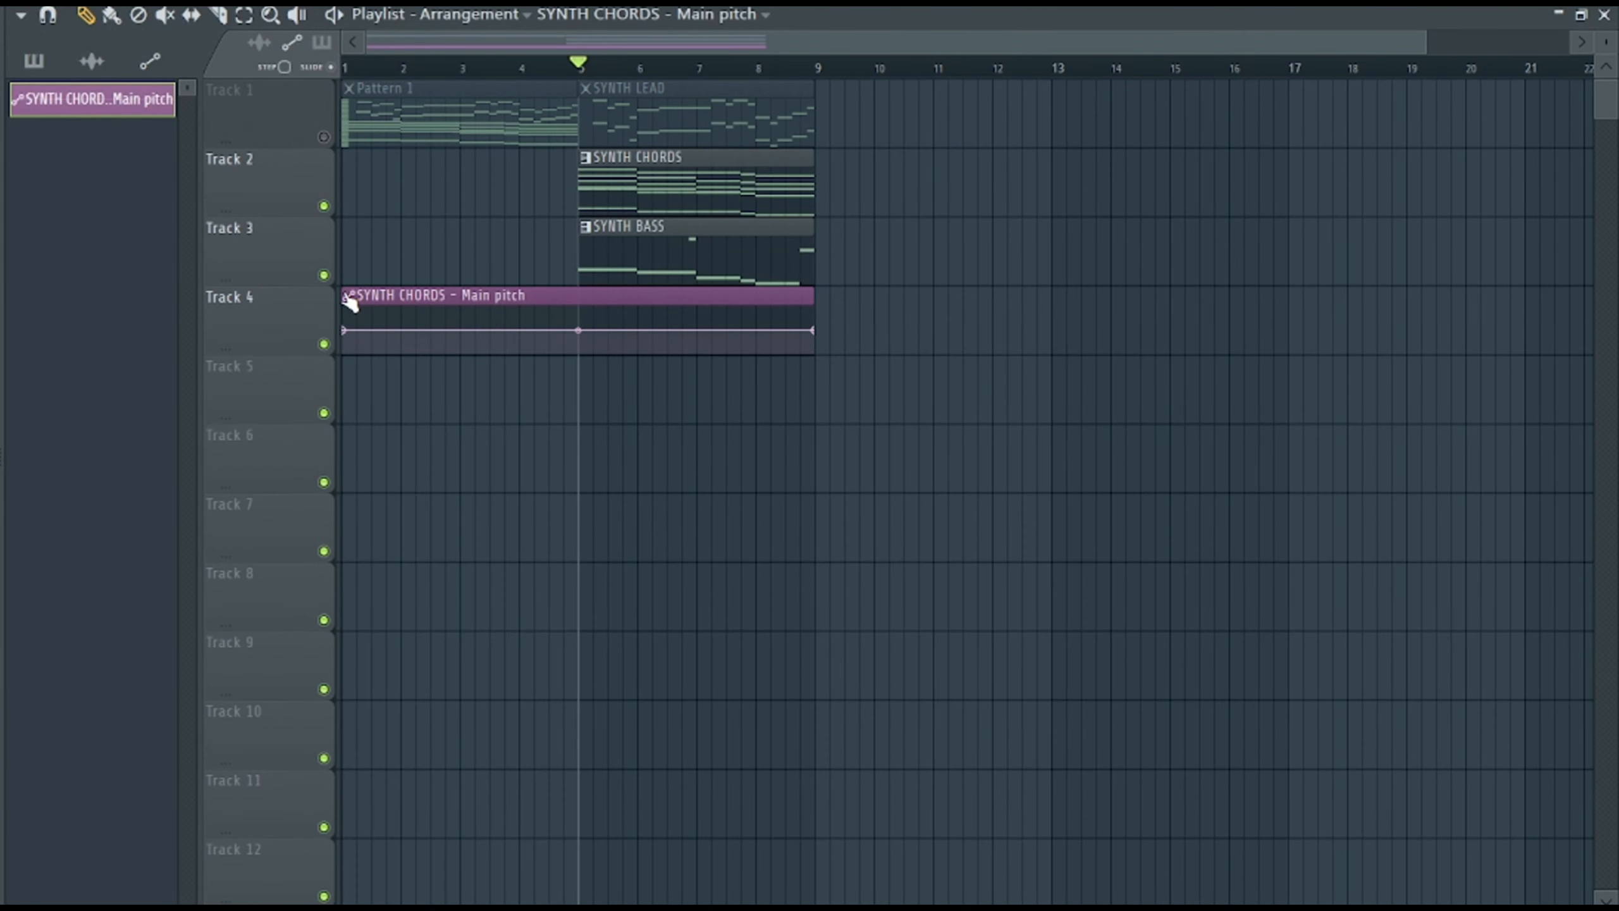
left_click_drag(456, 289, 728, 298)
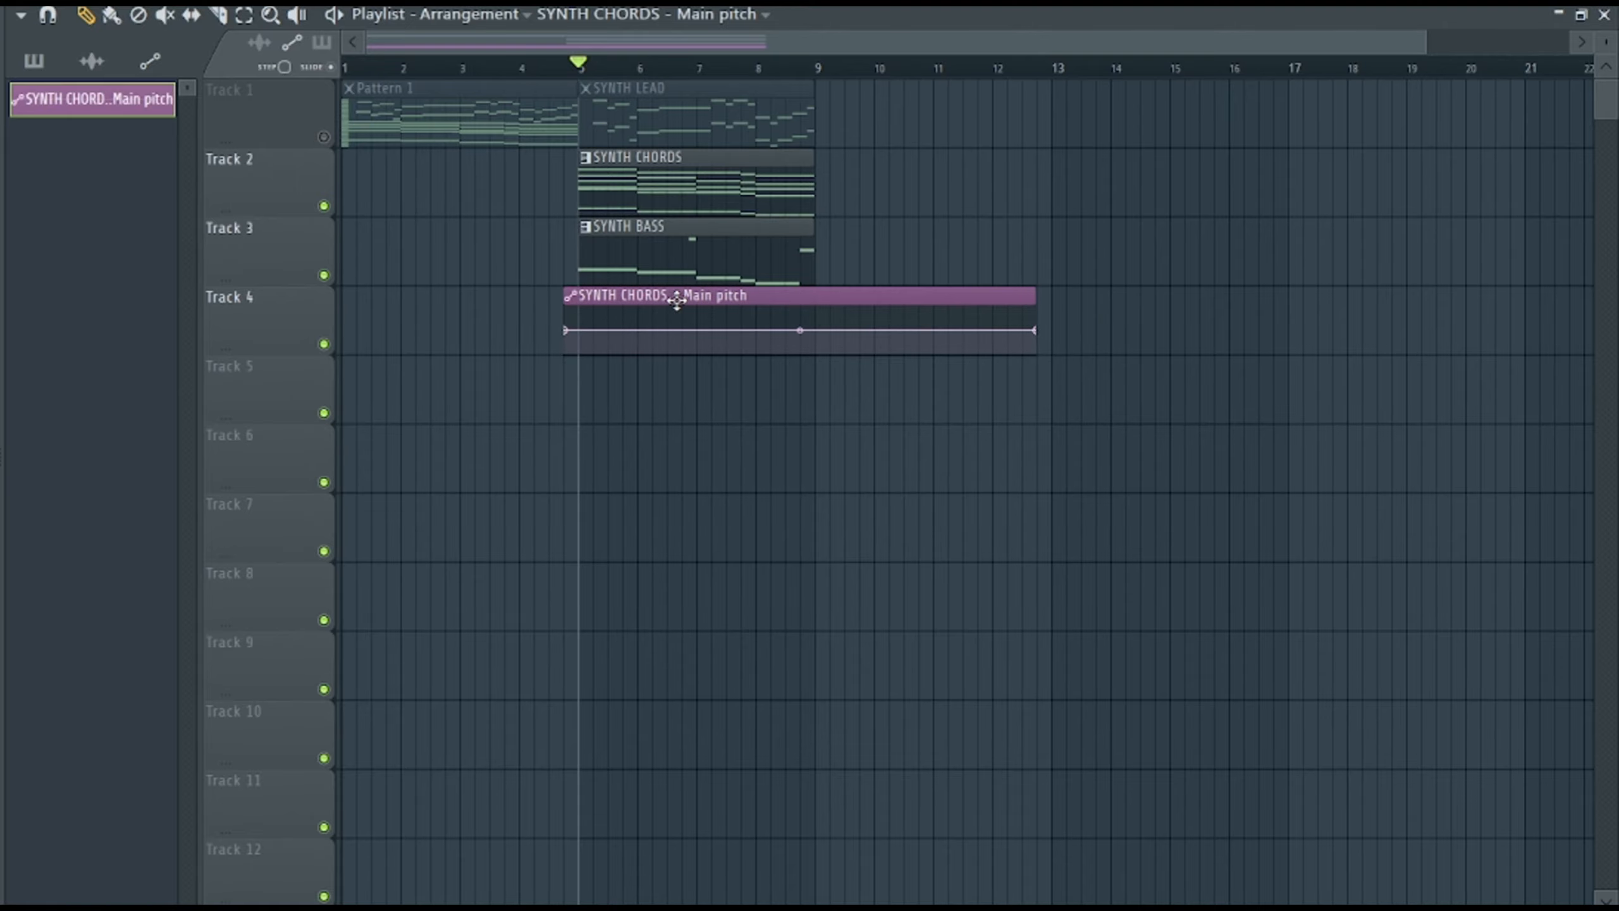
Shape the pitch automation's start as a quick curved rise from the minimum to 50% just after bar 5, and play it back.
key("space")
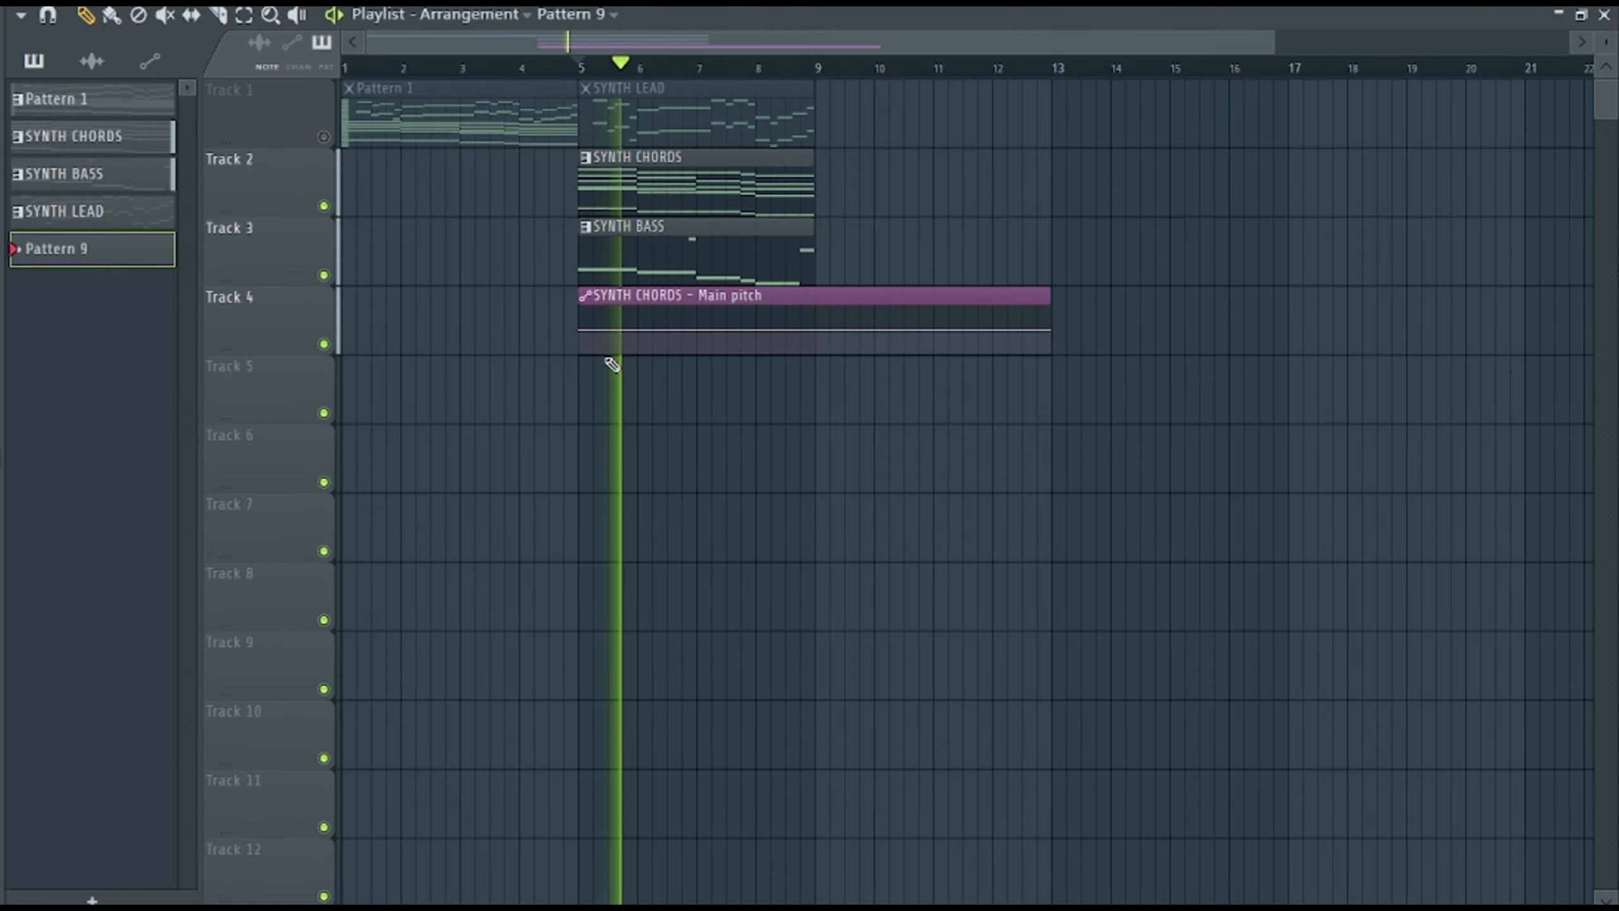
scroll(762, 82, "up", 10)
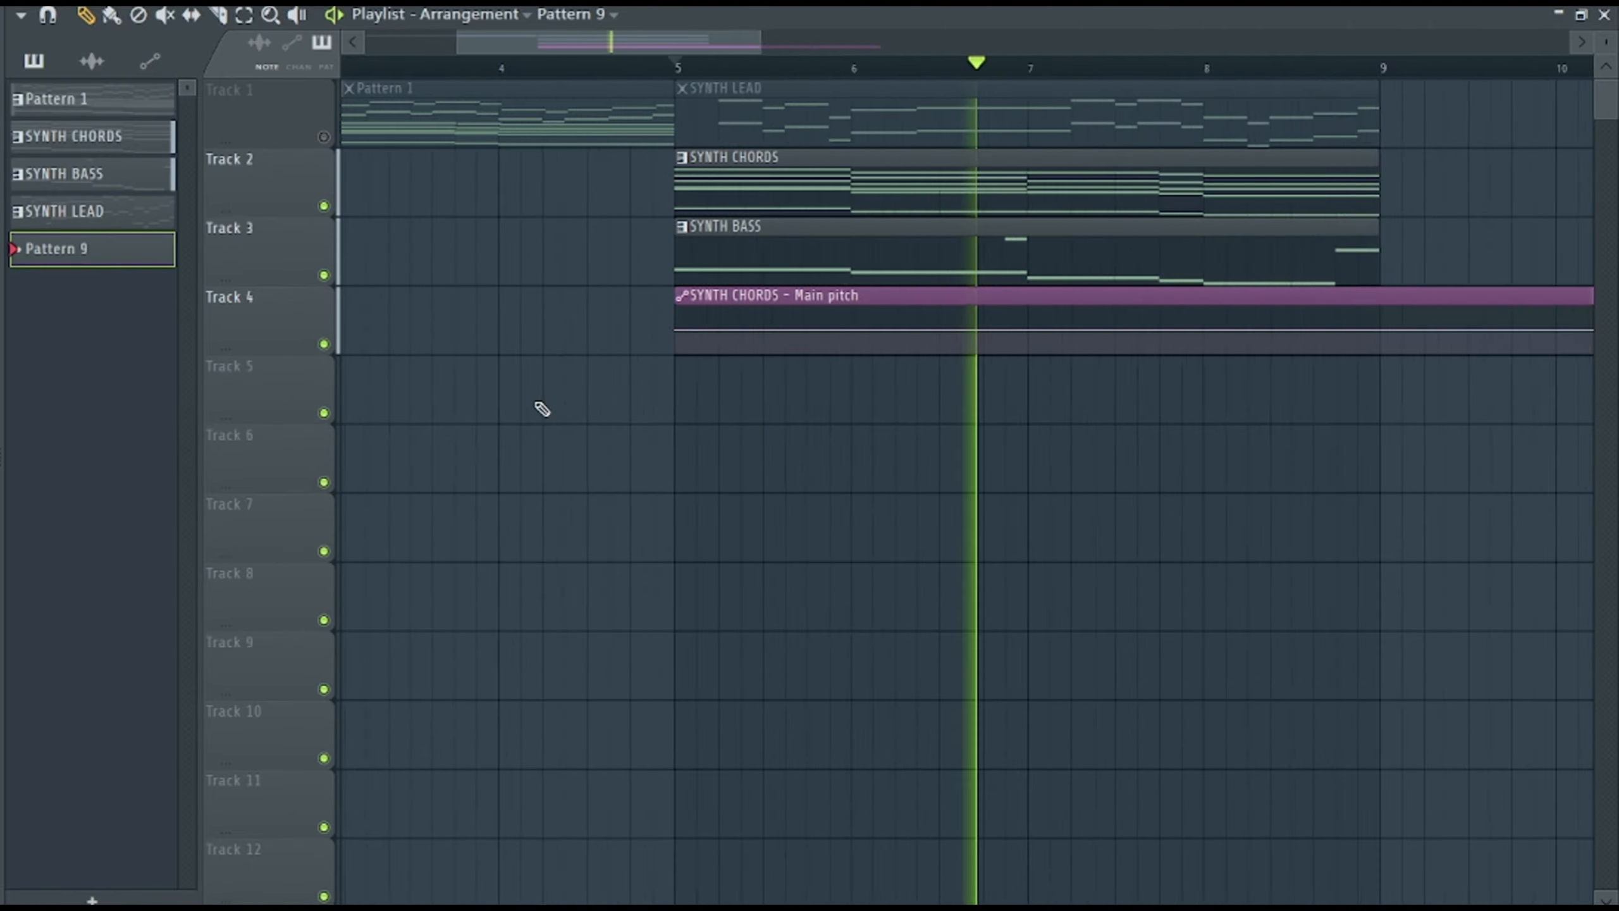
key("space")
left_click_drag(878, 327, 874, 391)
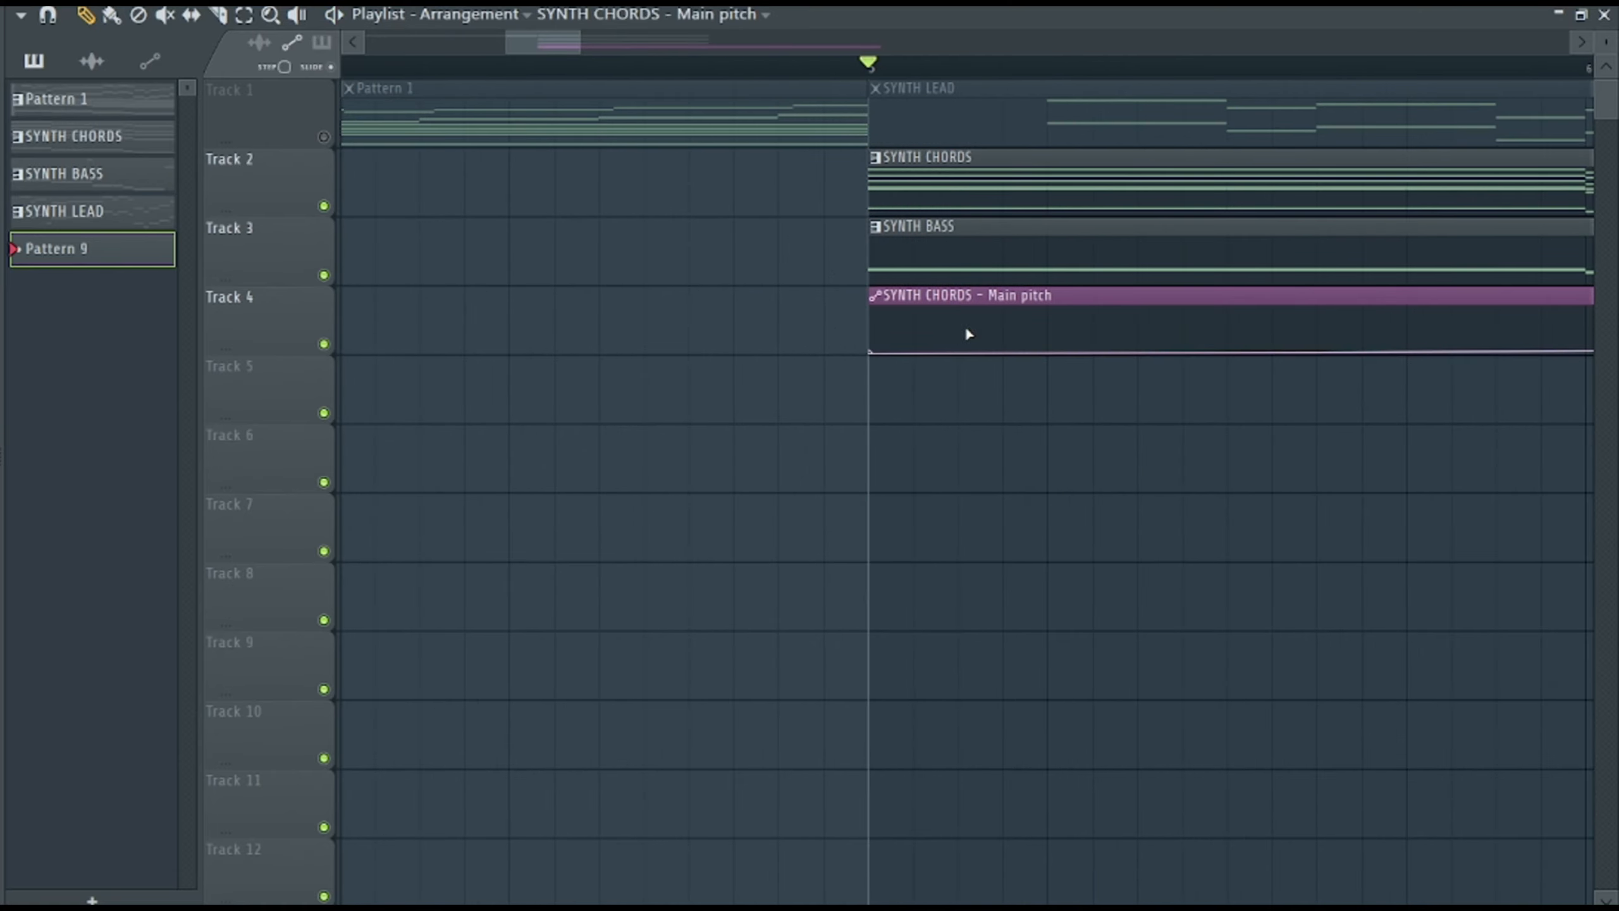
left_click_drag(967, 334, 958, 325)
right_click(959, 325)
left_click(1068, 714)
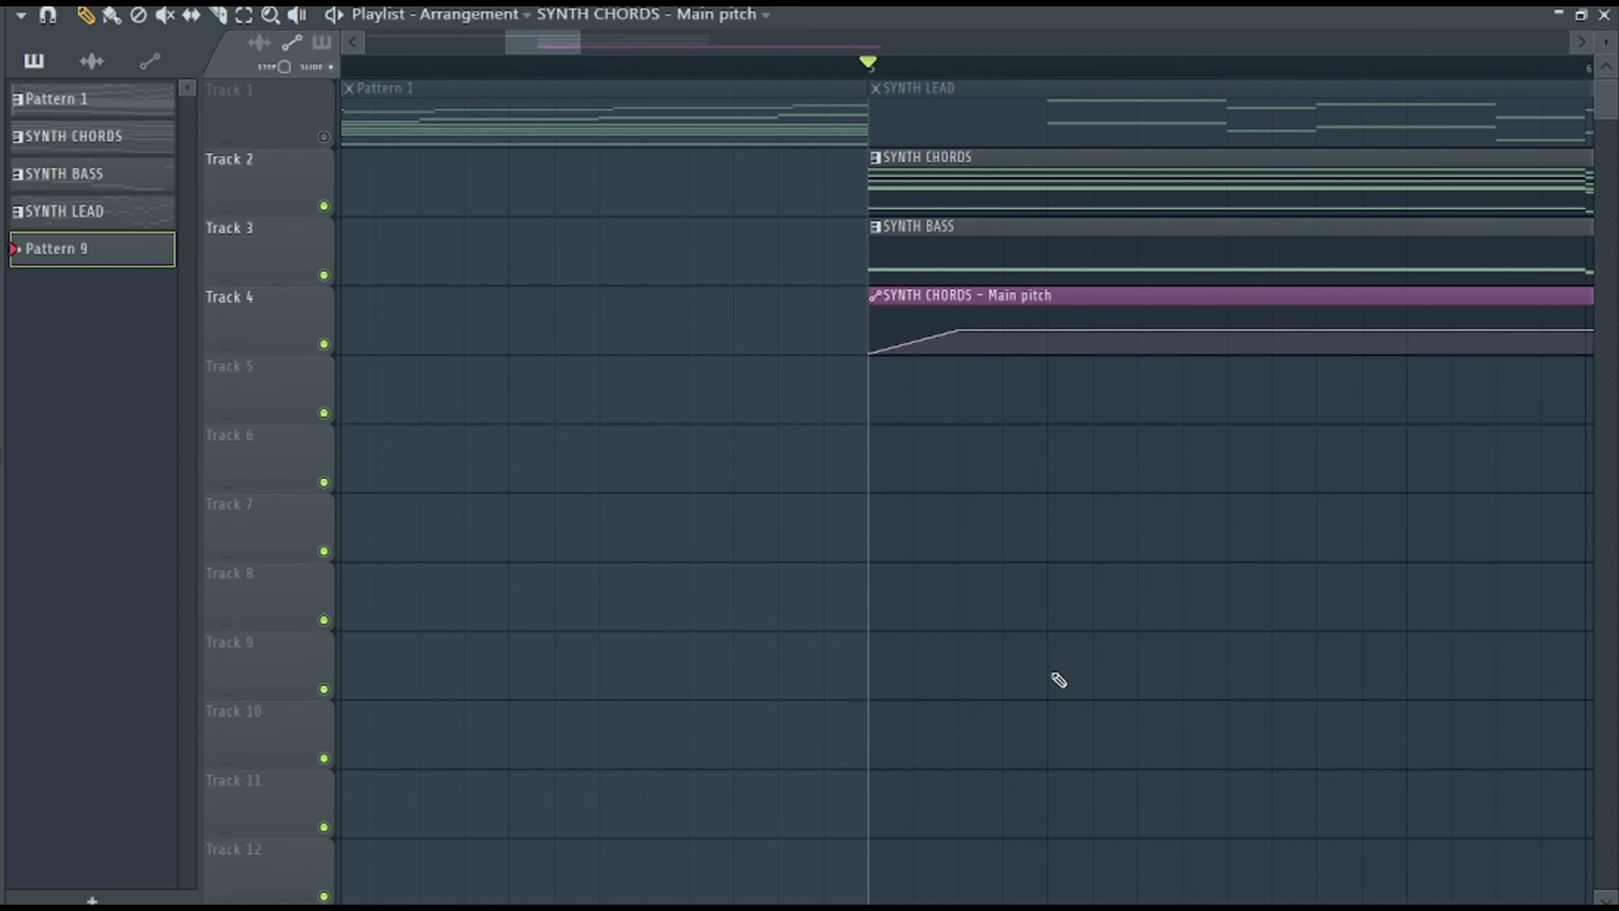
key("space")
key("space")
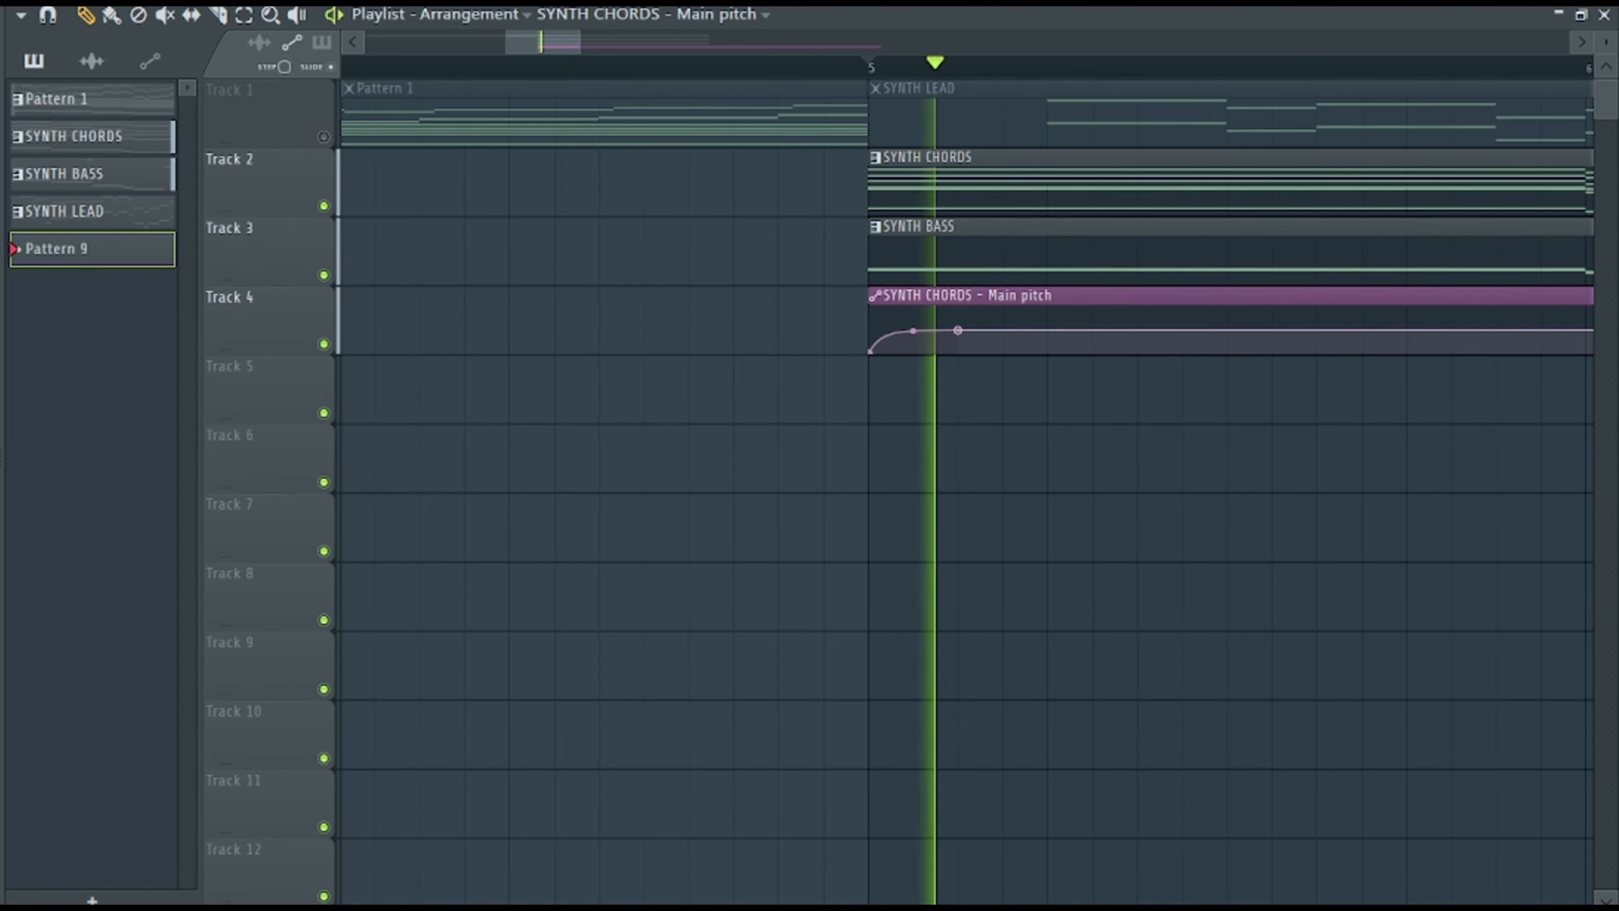
Lower the volume of the VOX CHOPS mixer track during playback.
key("F6")
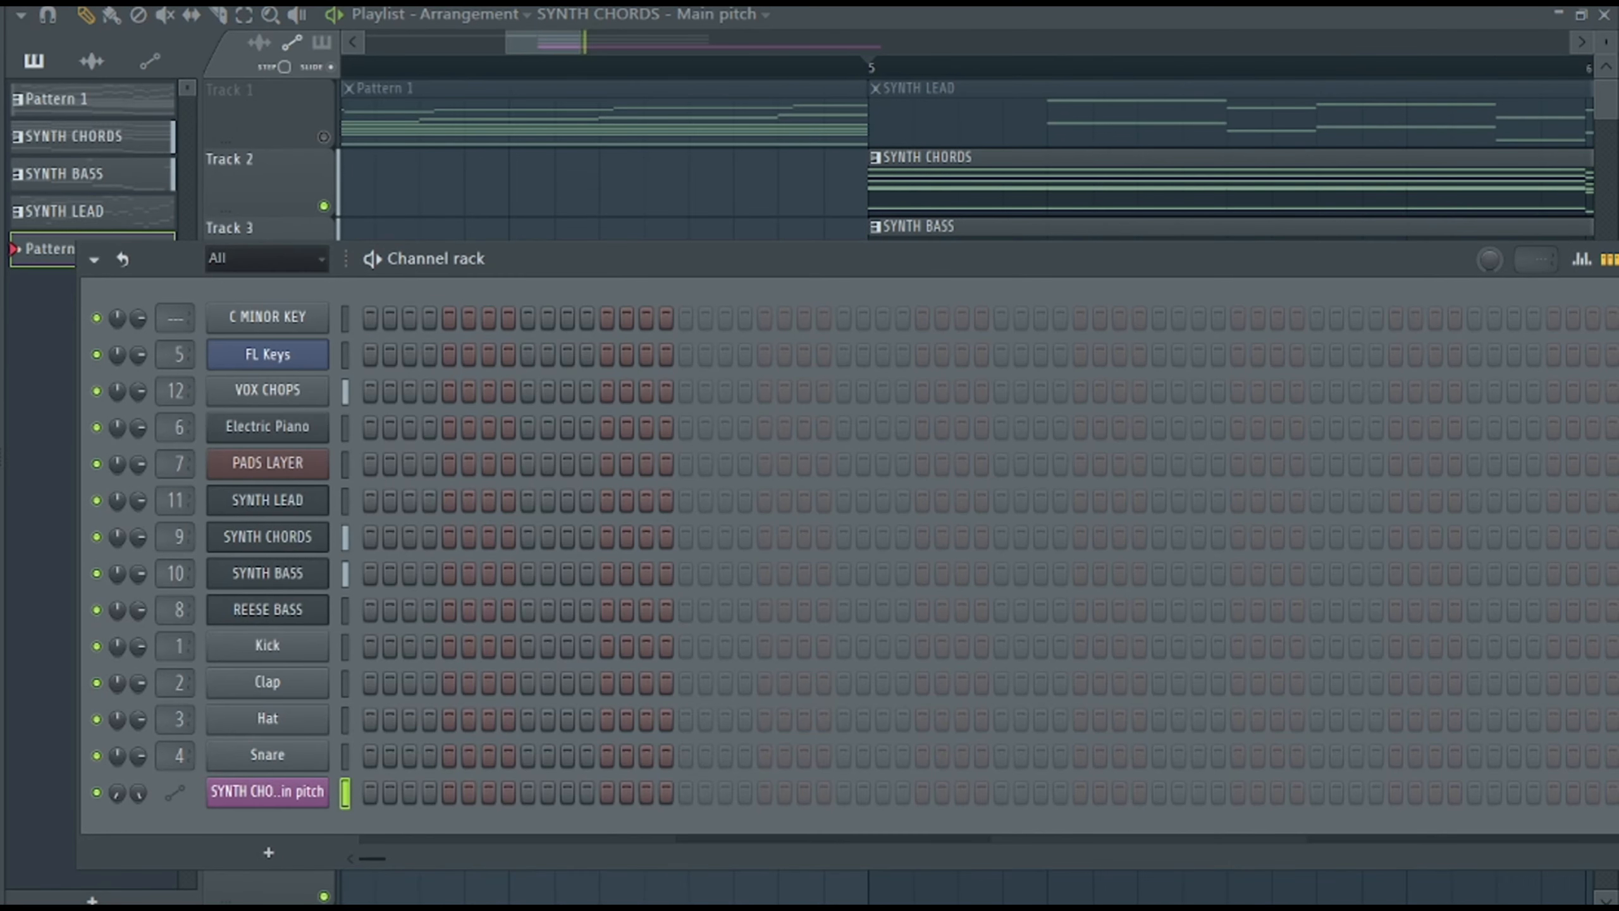
key("F9")
left_click_drag(917, 511, 916, 551)
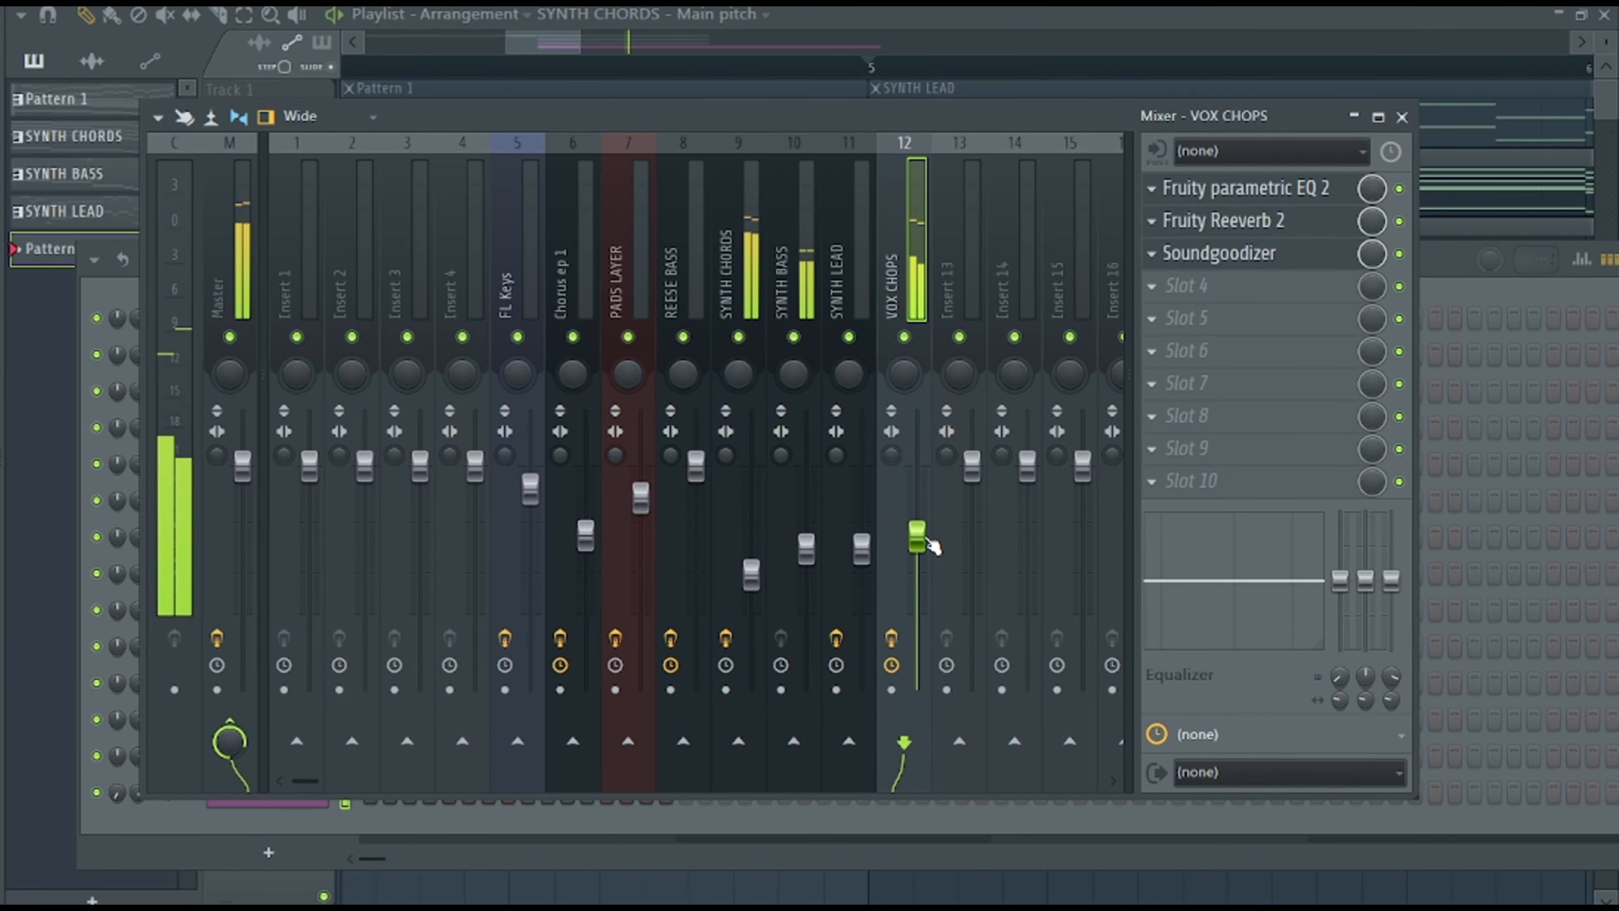
Add a curved pitch dip to the minimum just before bar 6, with the points around it at 50%, and play it back.
left_click_drag(590, 42, 844, 42)
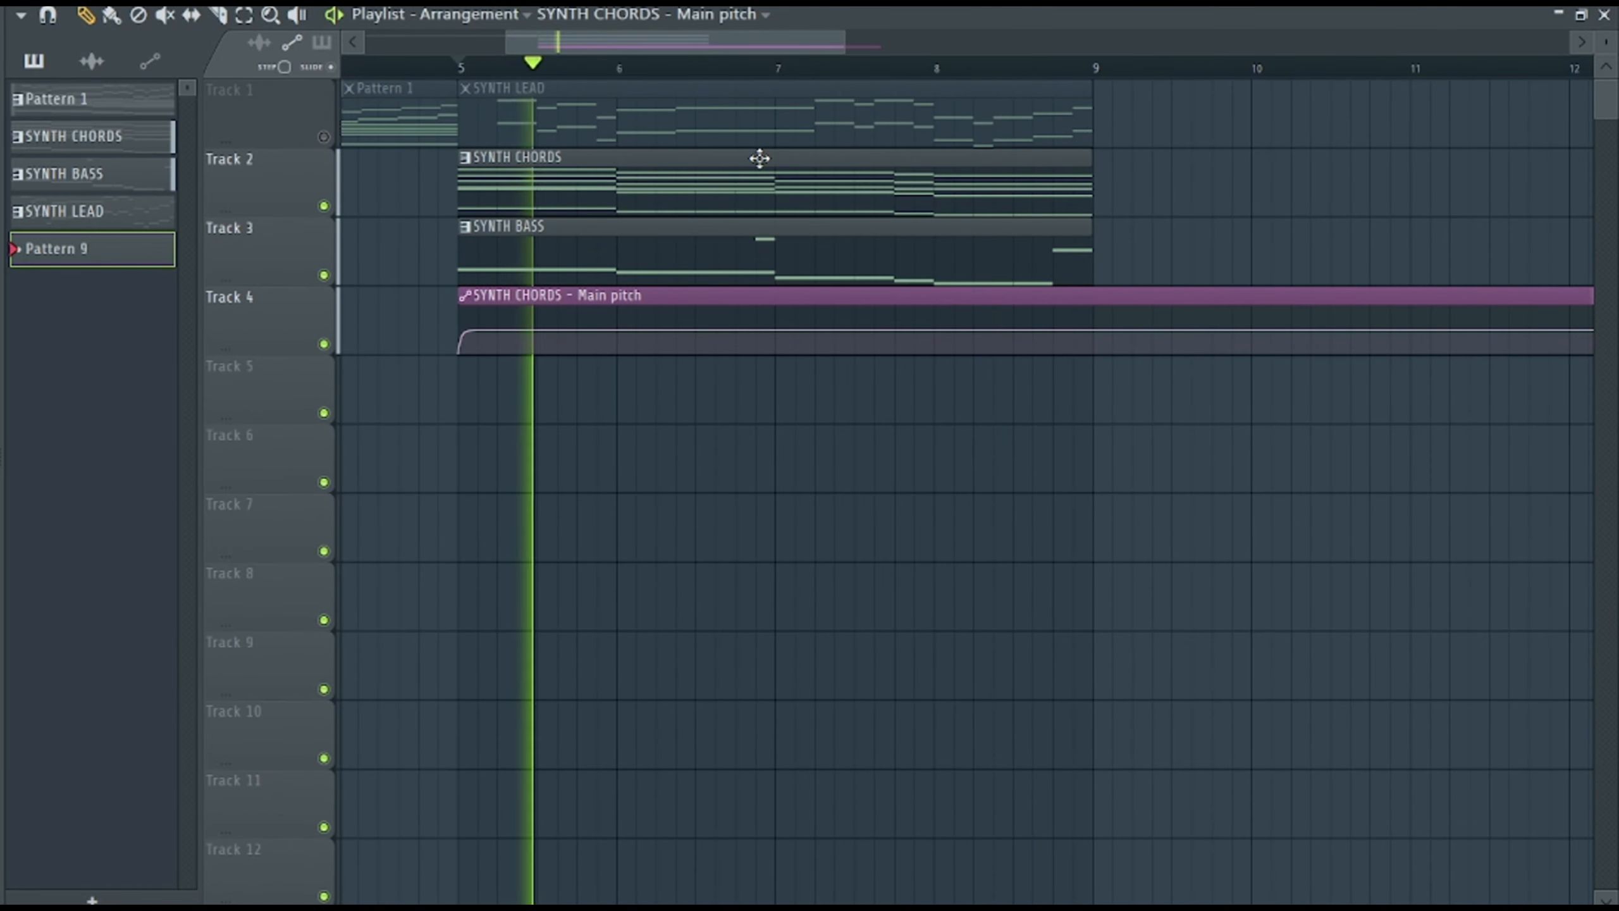
key("space")
right_click(611, 347)
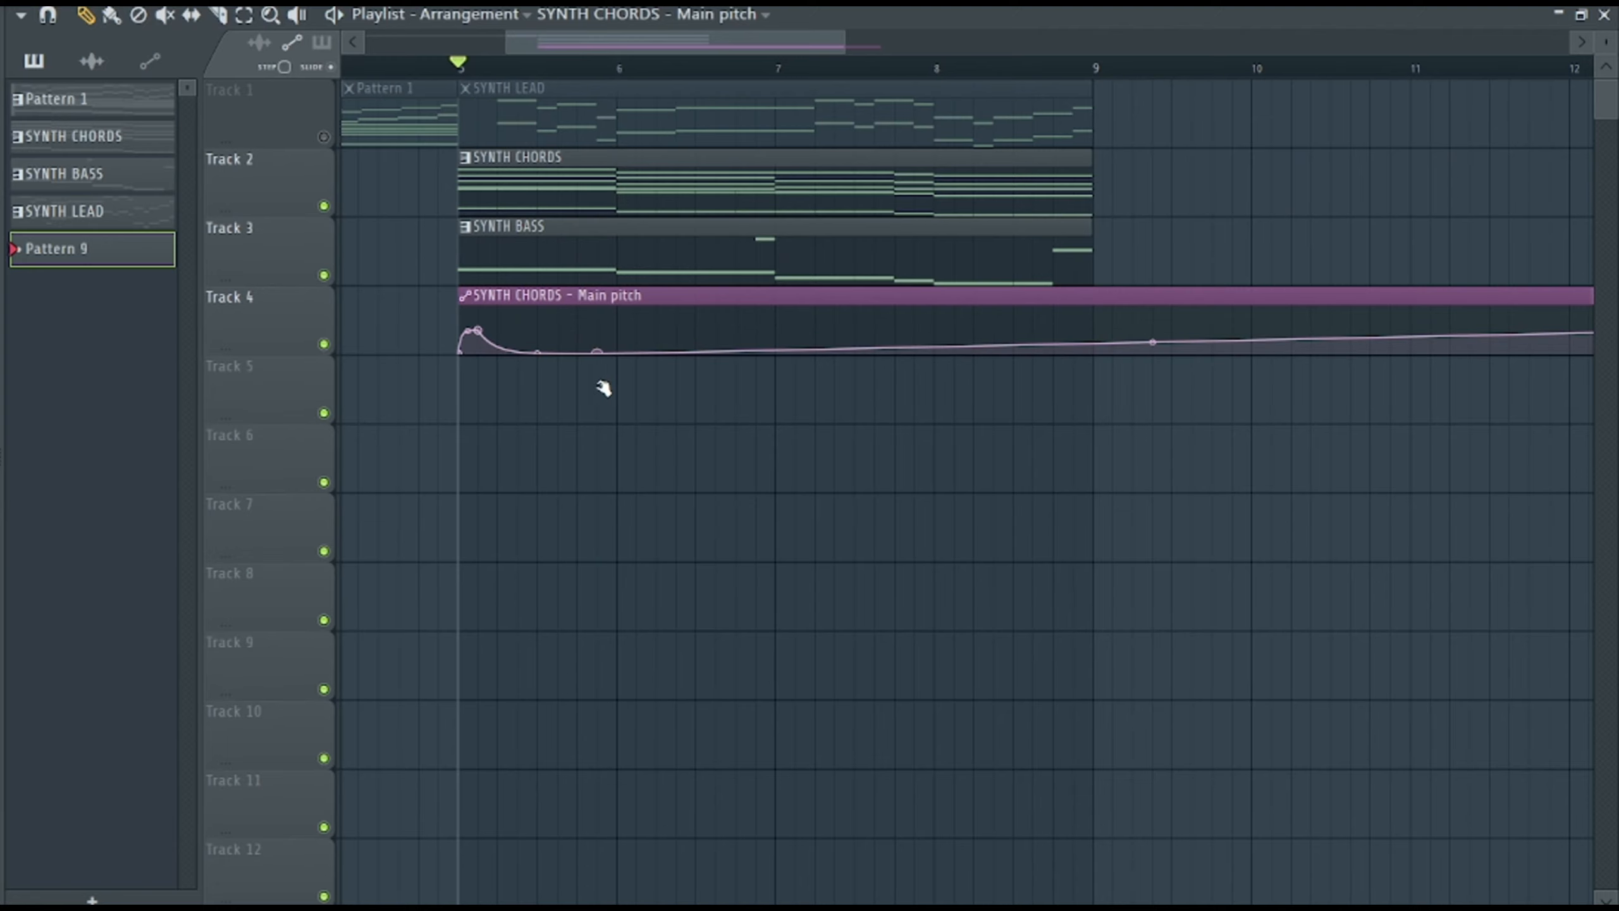
left_click_drag(618, 350, 618, 338)
right_click(618, 338)
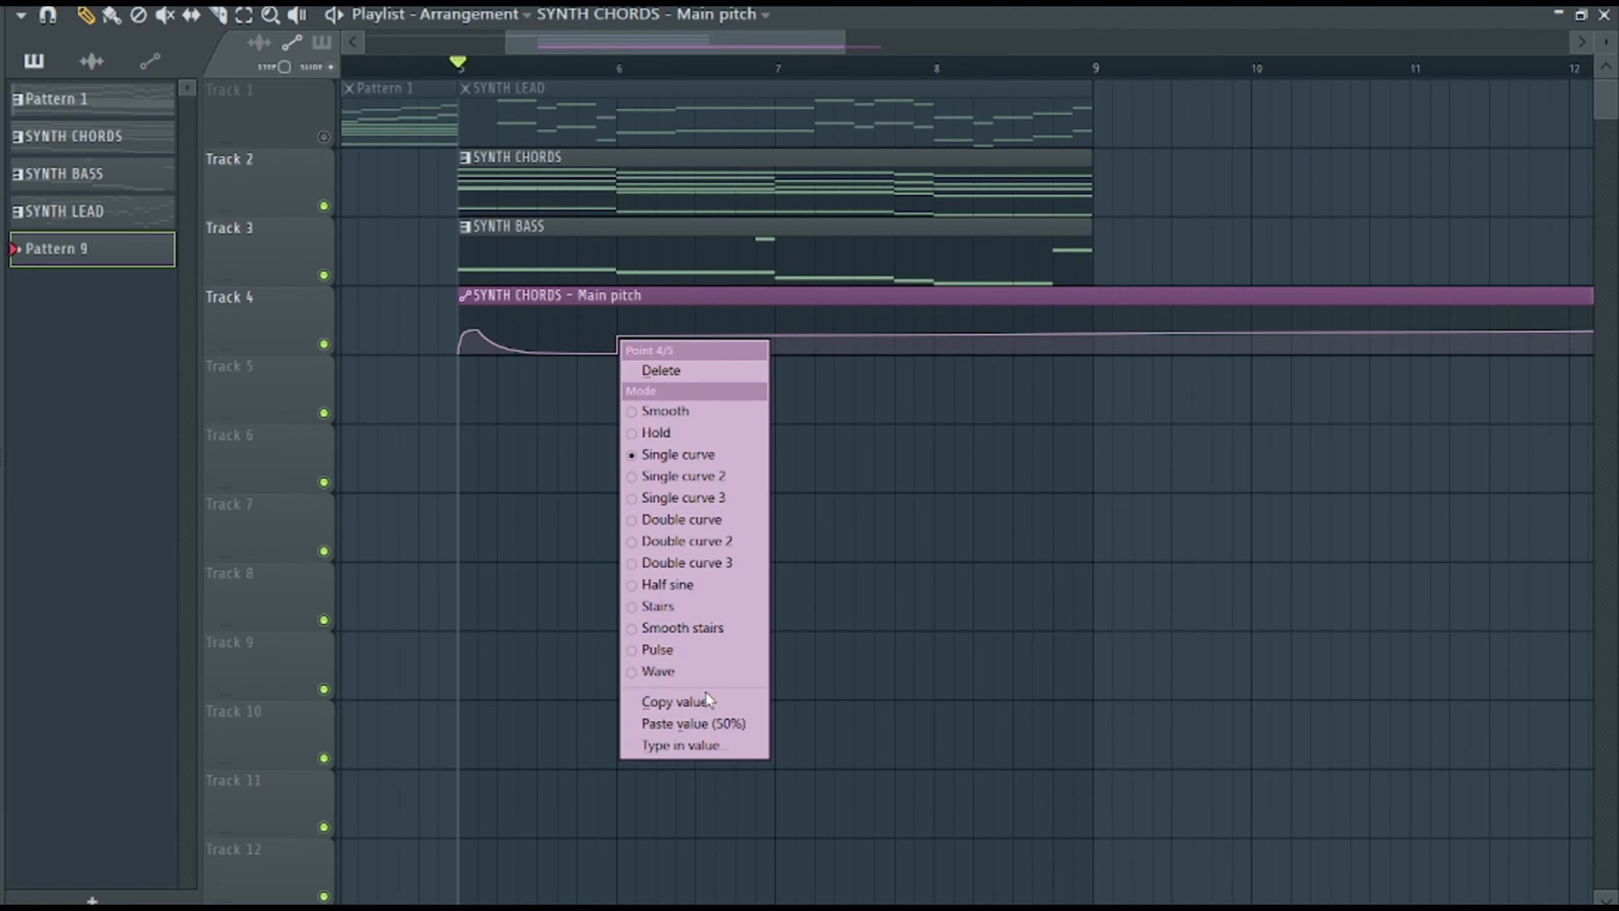
left_click(695, 723)
right_click(577, 326)
right_click(577, 325)
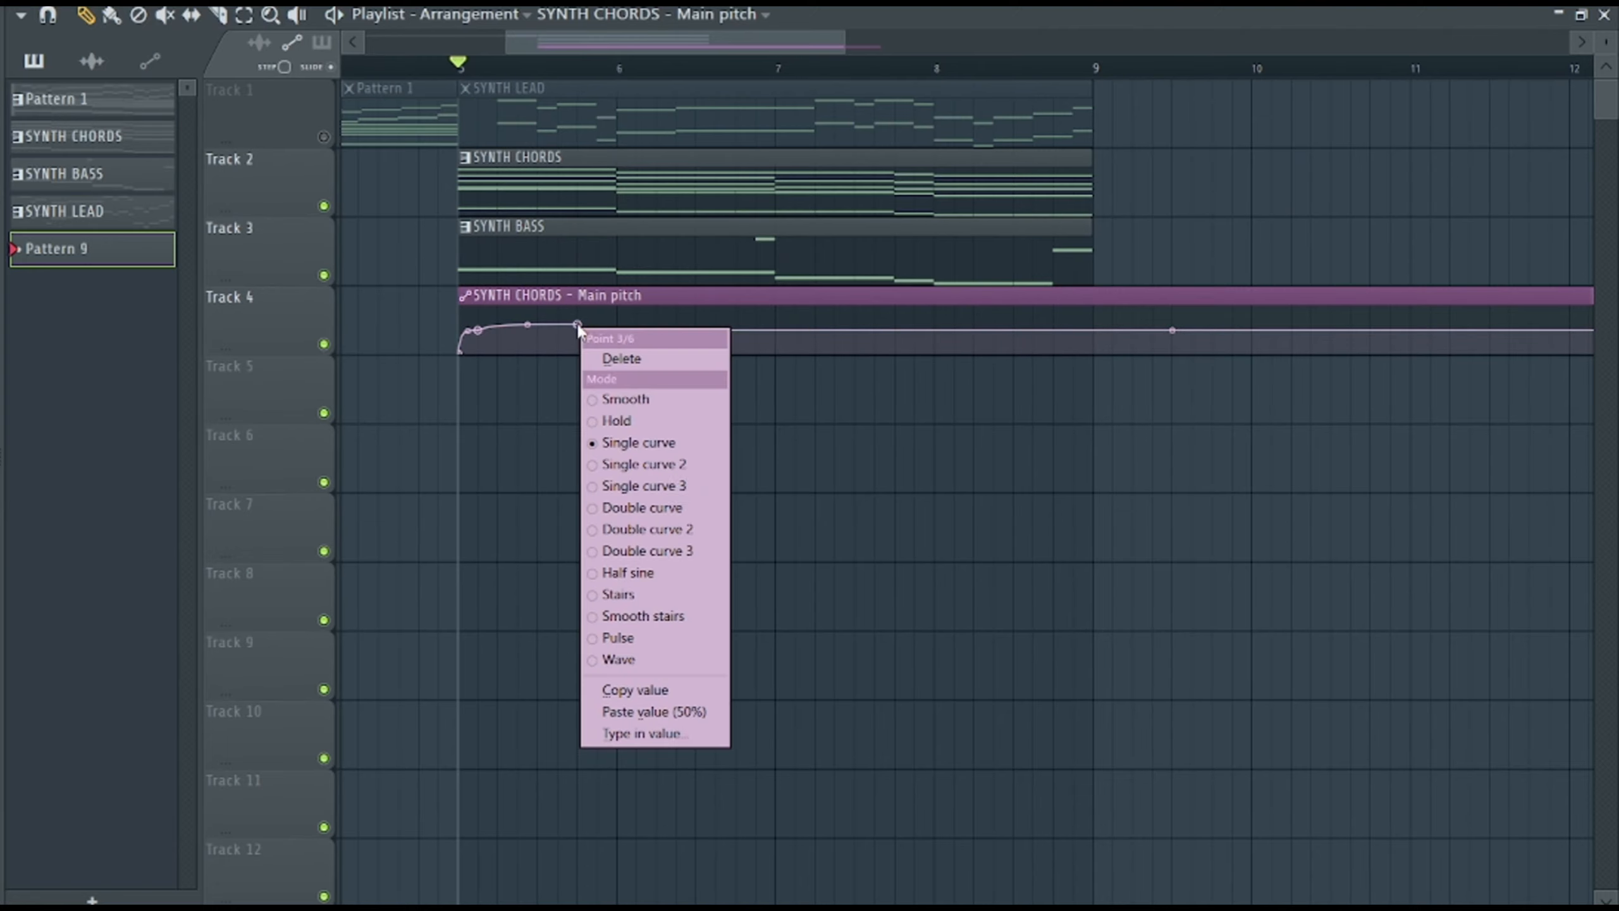
left_click(727, 712)
key("space")
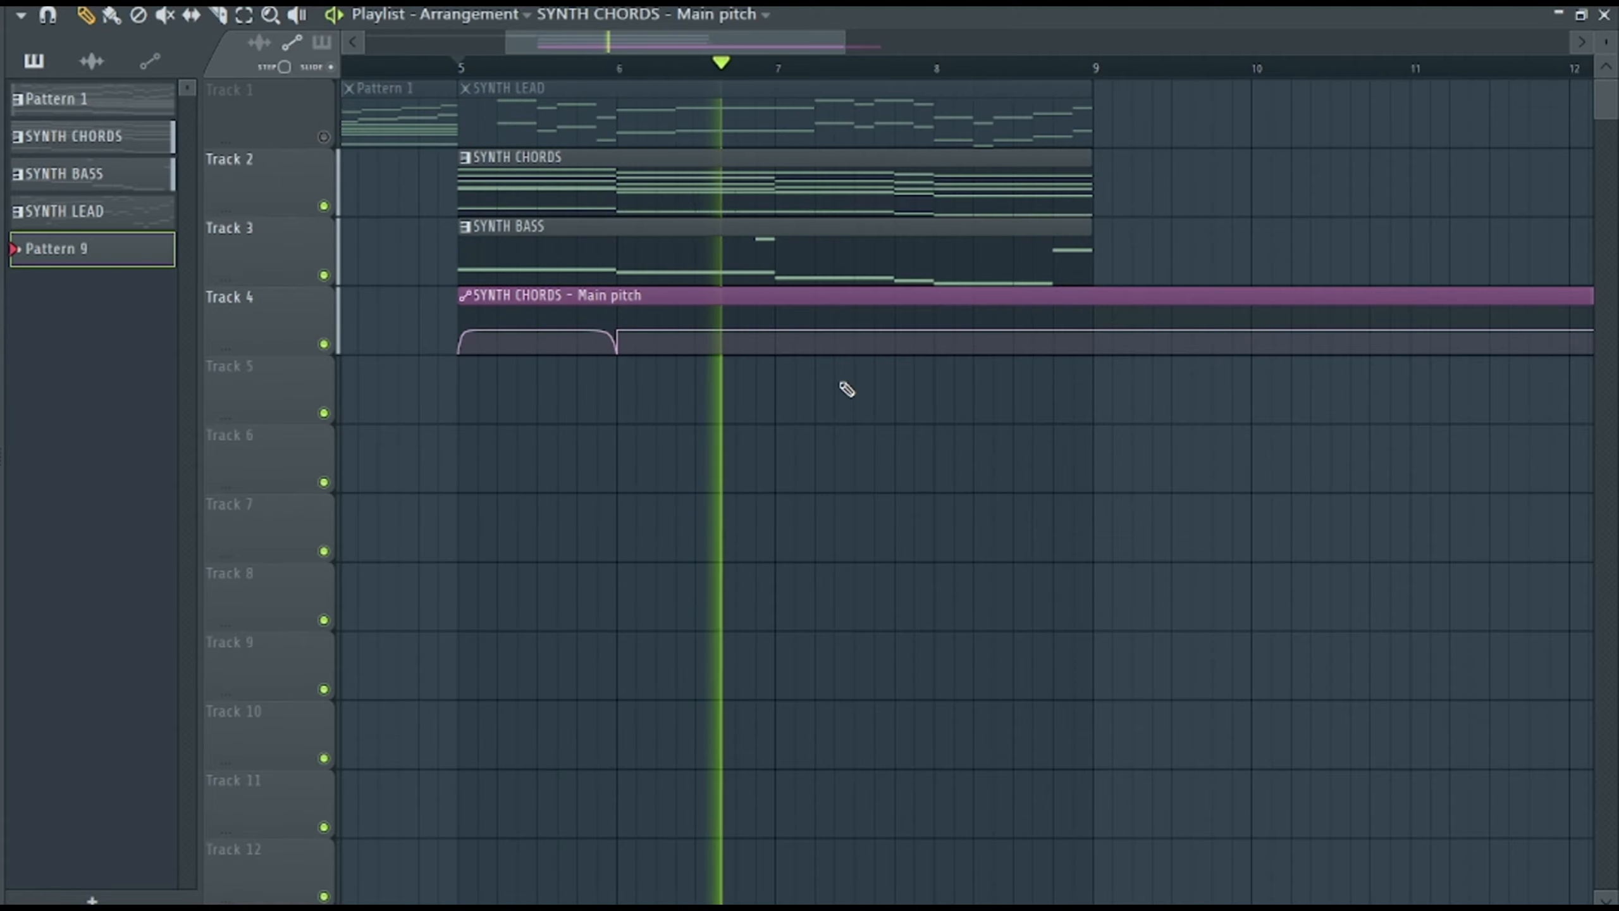
key("space")
key("space")
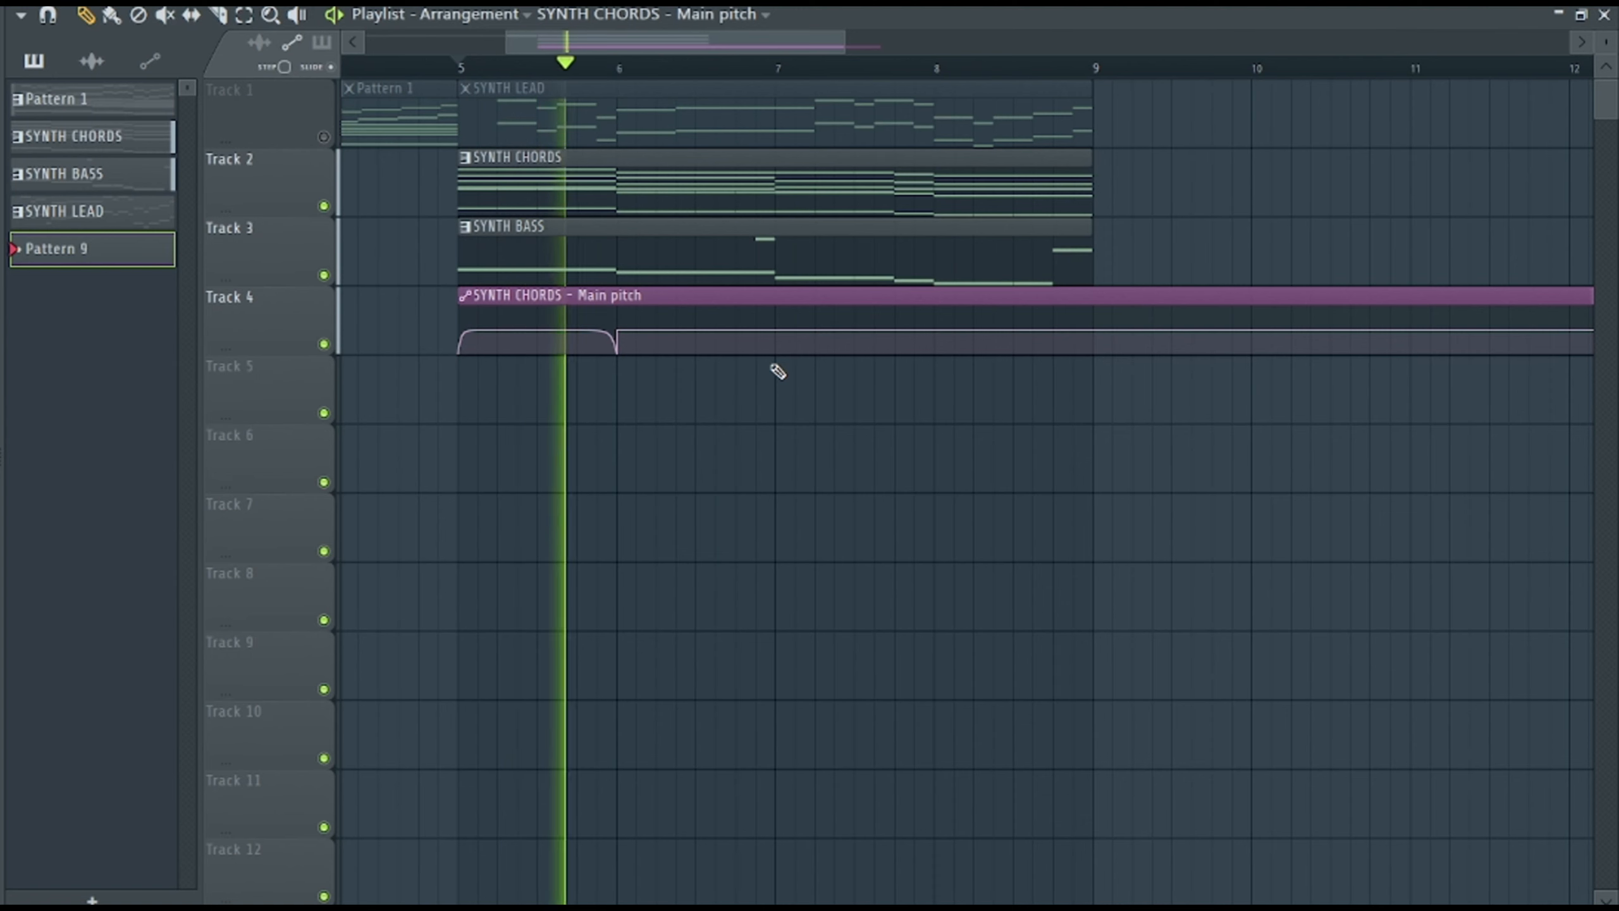
Try an extra G#3 note above the last G3 of bar 1 in the VOX CHOPS part.
double_click(600, 188)
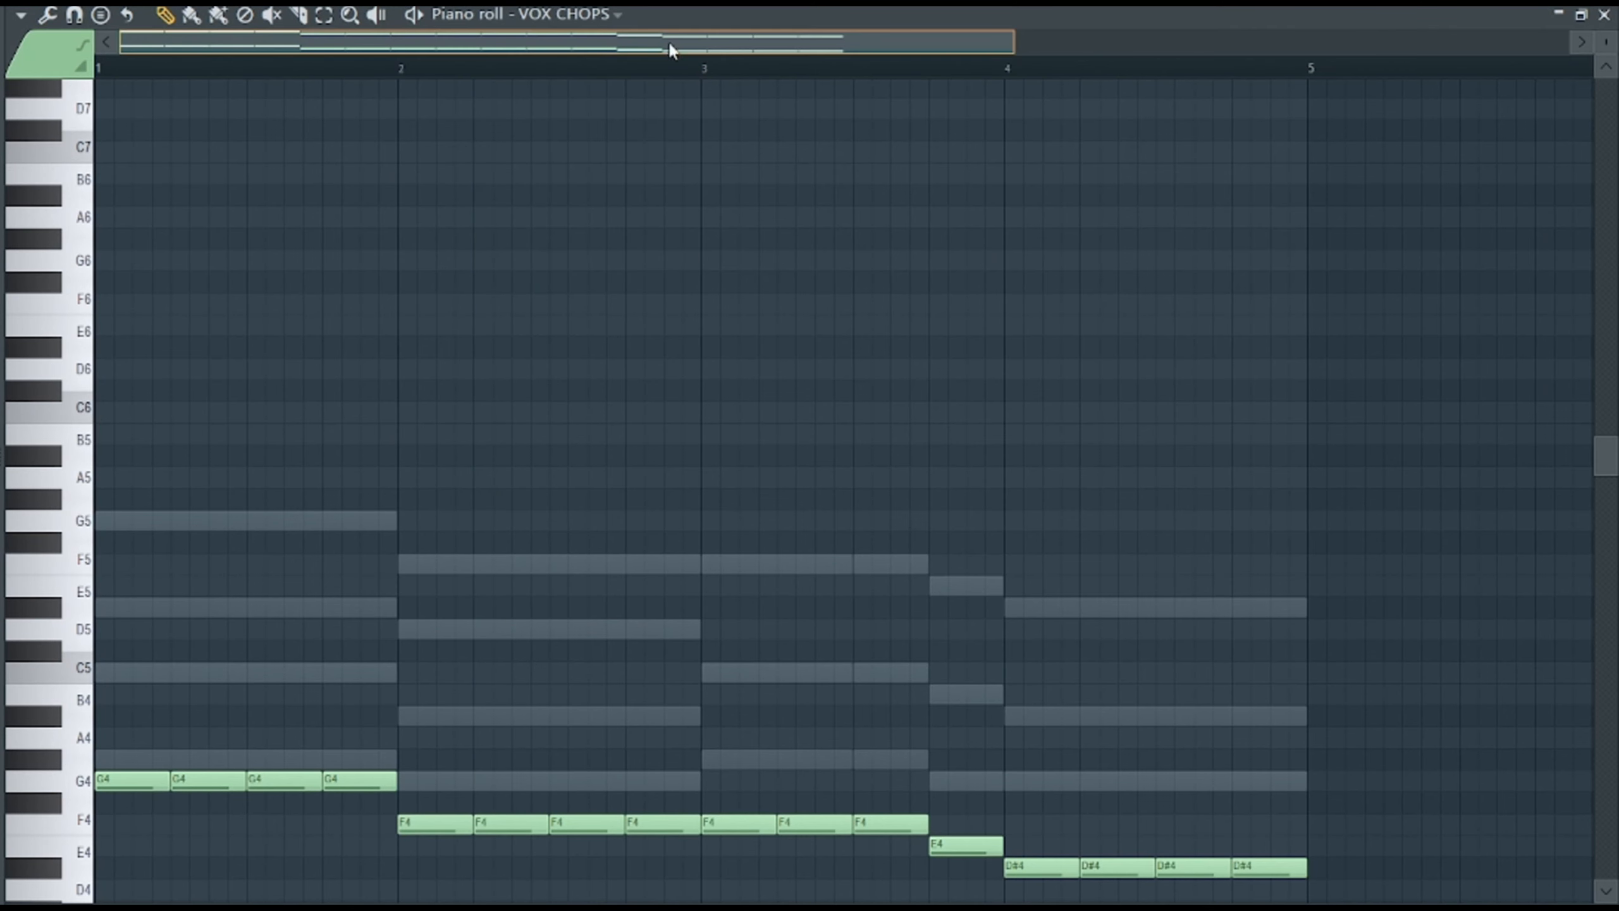
scroll(531, 661, "down", 5)
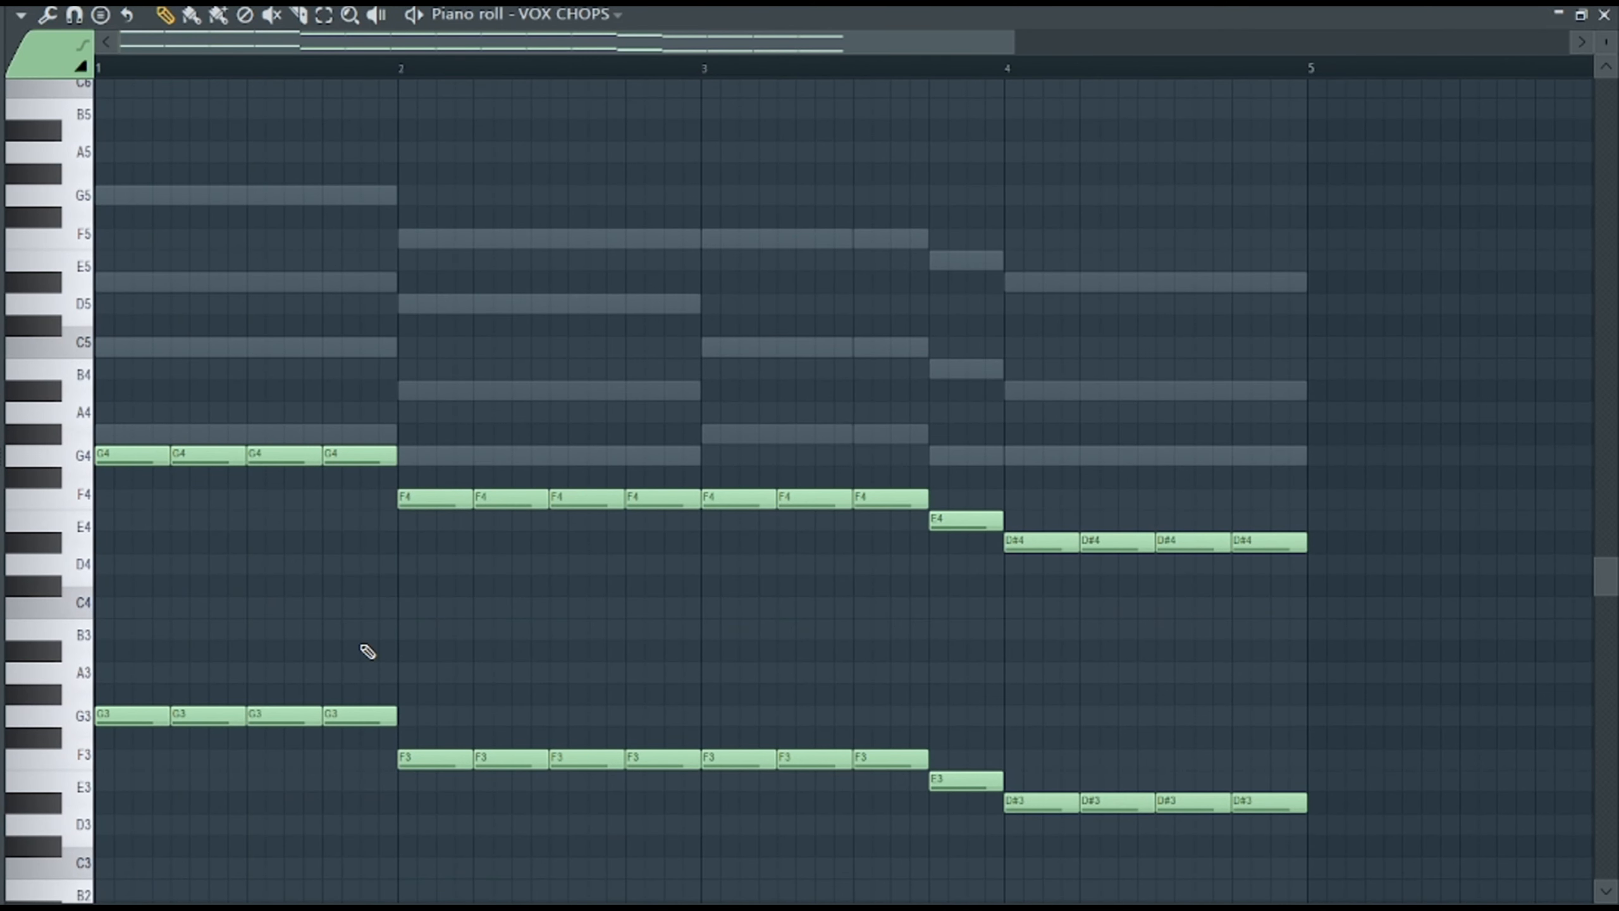
left_click_drag(351, 598, 359, 637)
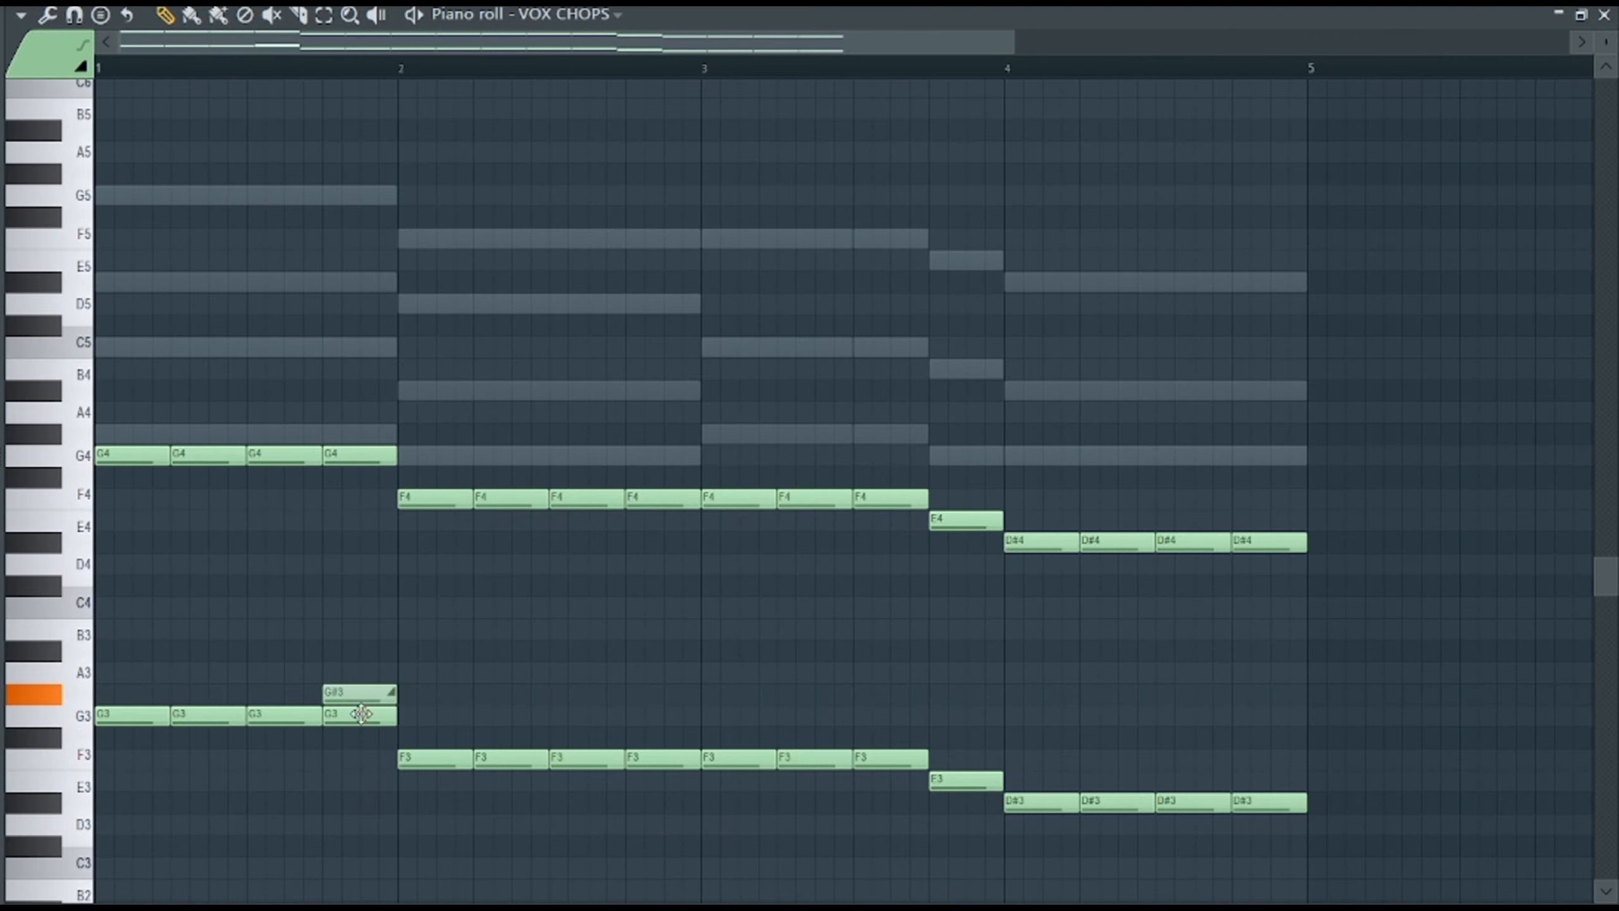
left_click_drag(360, 713, 352, 726)
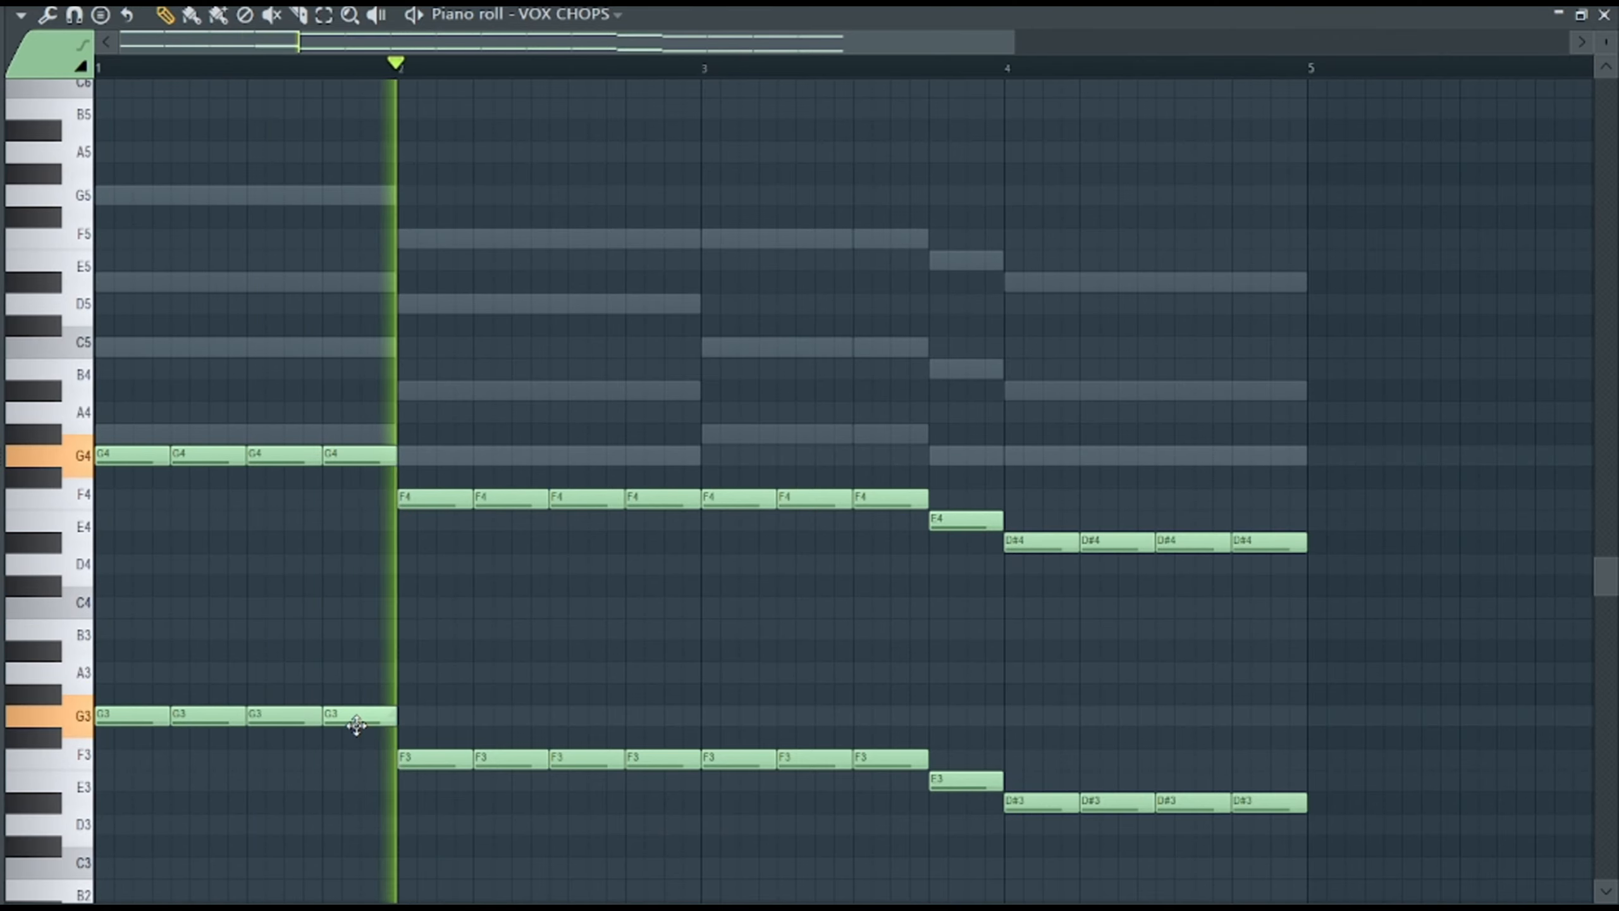